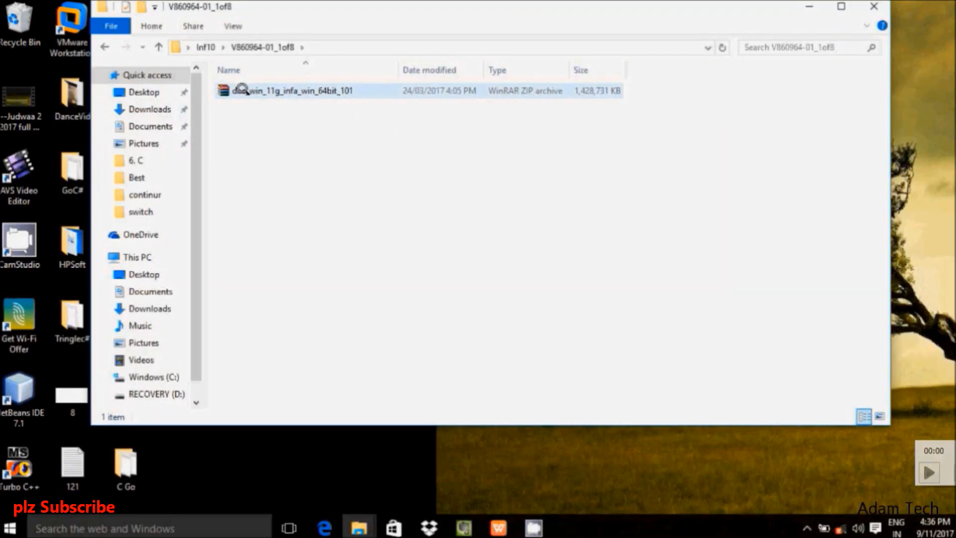
Step: Open dac_win_11g_infa_win_64bit_101.zip from File Explorer in the WinRAR archiver
click(253, 92)
right_click(253, 94)
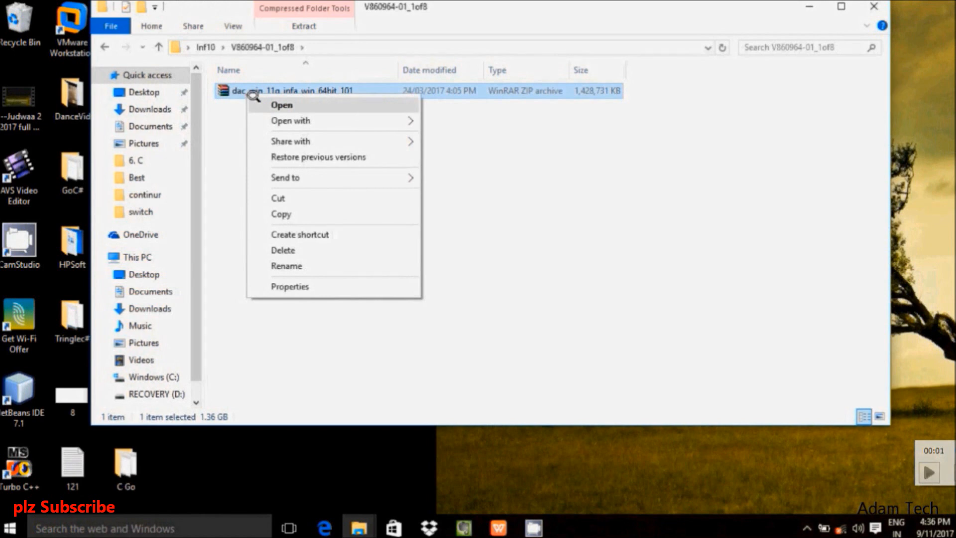
mouse_move(406, 120)
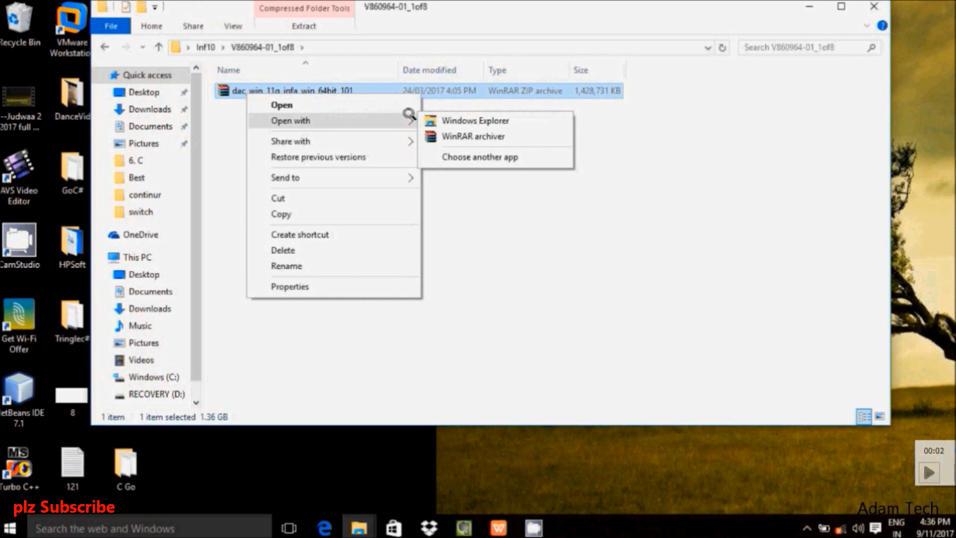
click(437, 130)
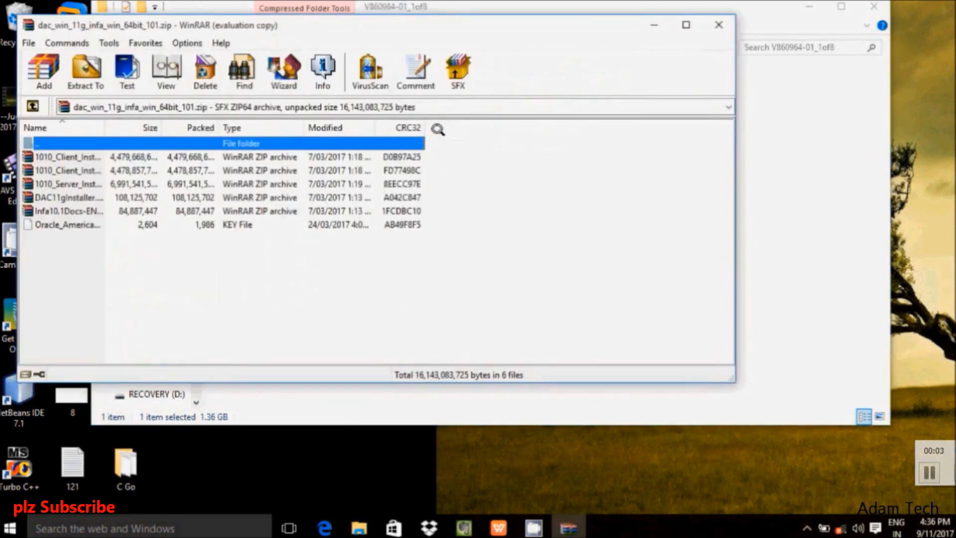
Step: Extract the archive to the default dac_win_11g_infa_win_64bit_101 folder in V860964-01_1of8
click(85, 74)
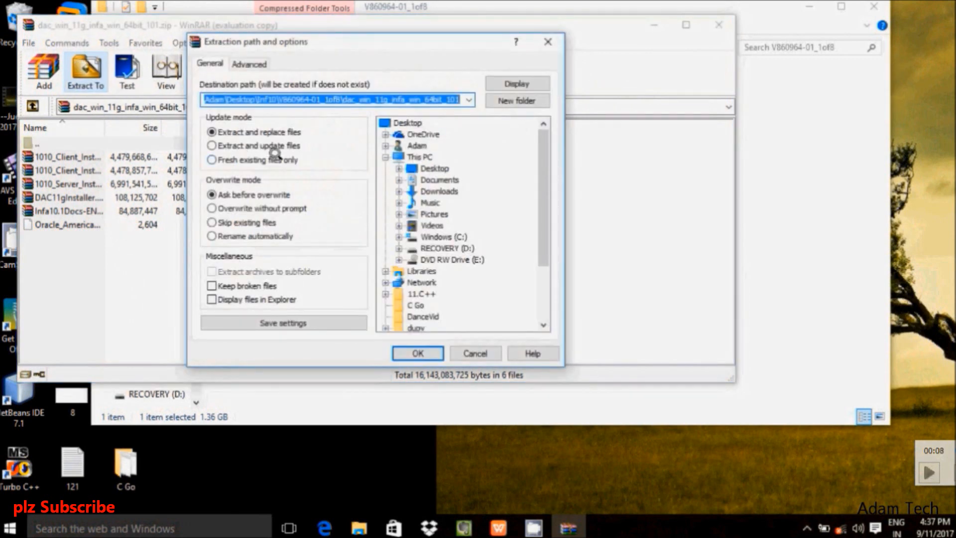
click(402, 351)
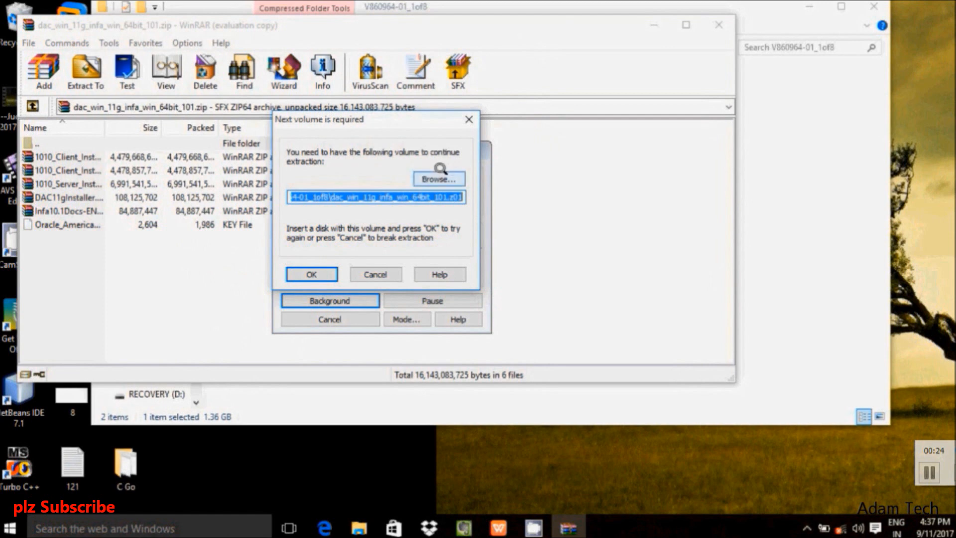
Step: Point WinRAR to the .z01 volume in Inf10\V860964-01_2of8 and resume extraction
click(440, 174)
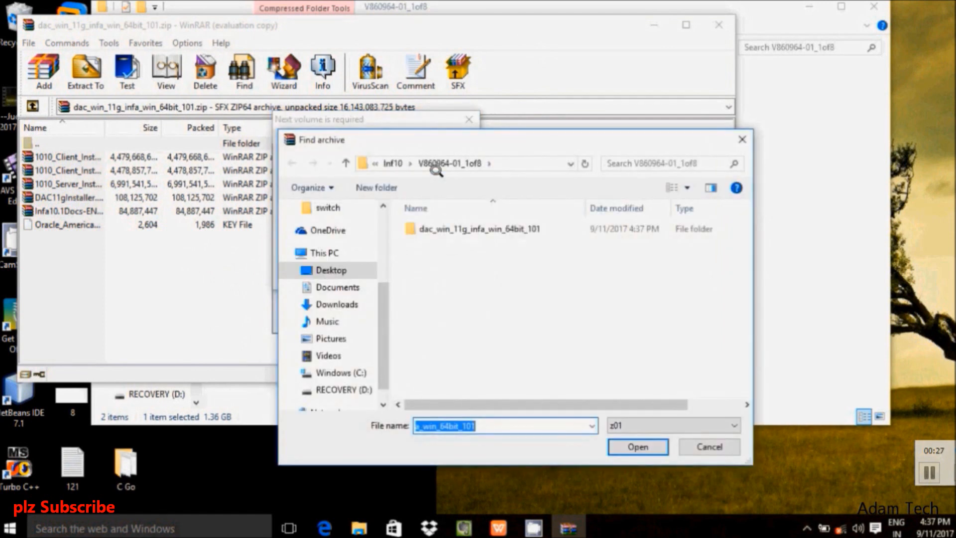
click(393, 163)
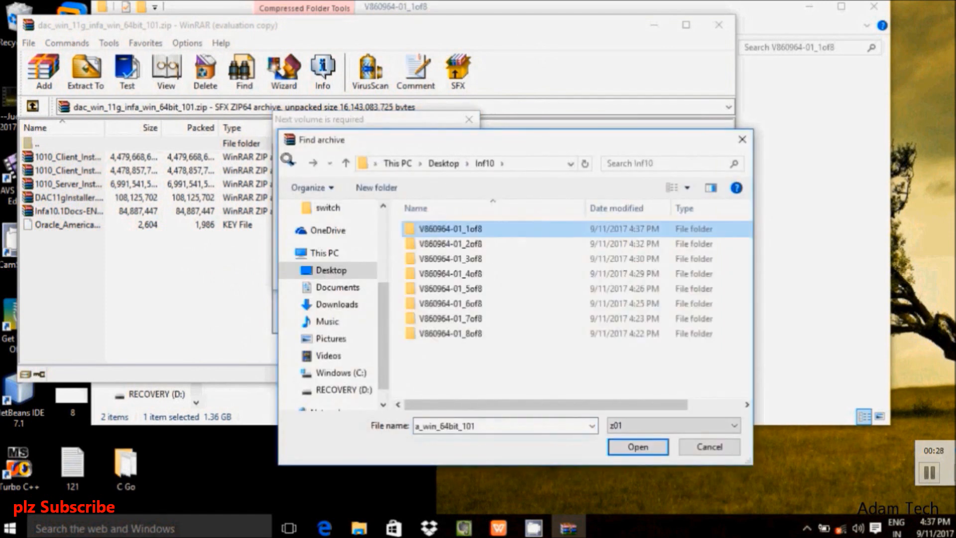
double_click(446, 243)
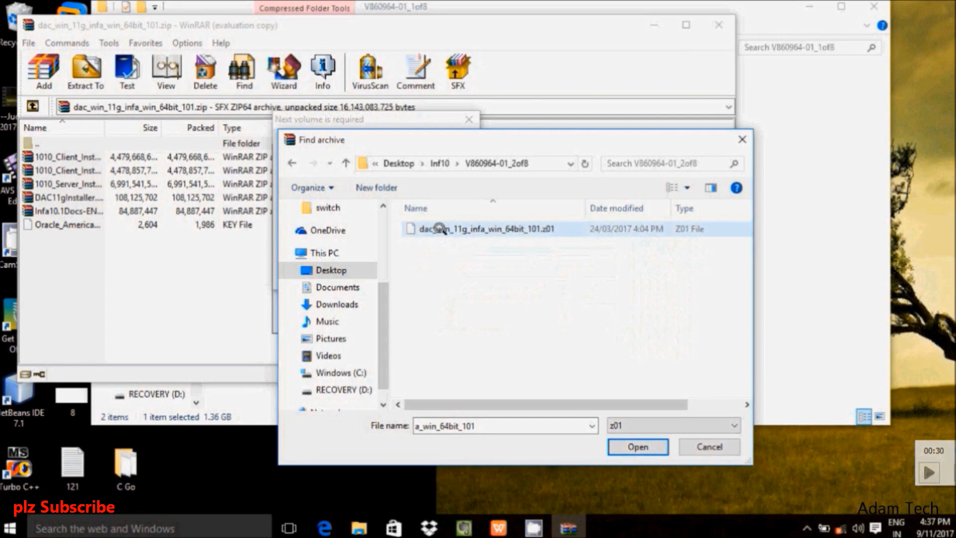
click(438, 228)
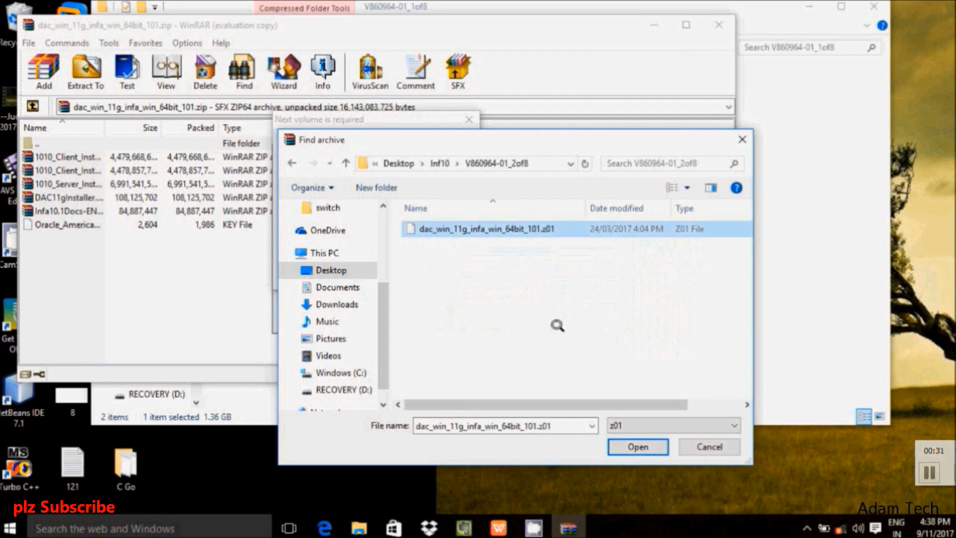
click(635, 447)
click(316, 275)
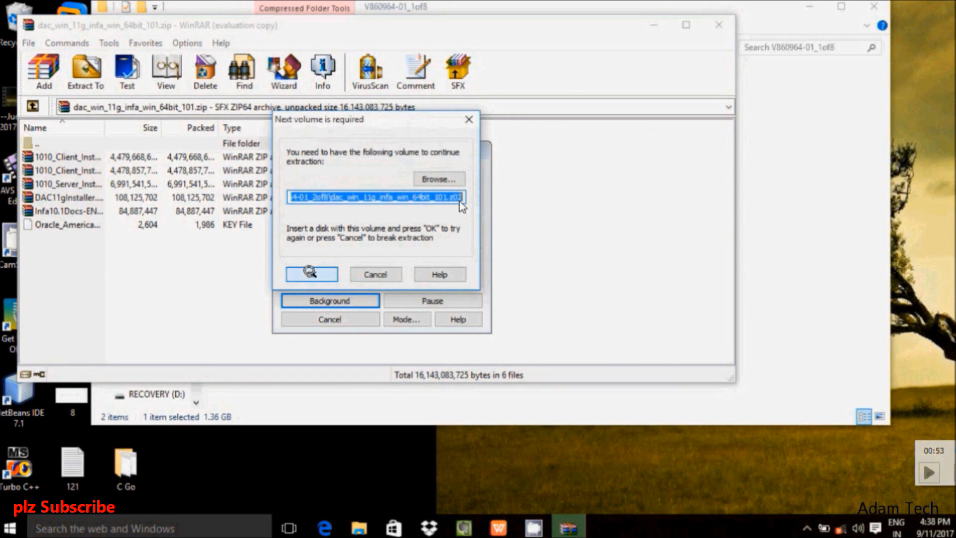
Step: Supply the .z02 volume from Desktop\Inf10\V860964-01_3of8 and continue extracting
click(423, 175)
click(329, 232)
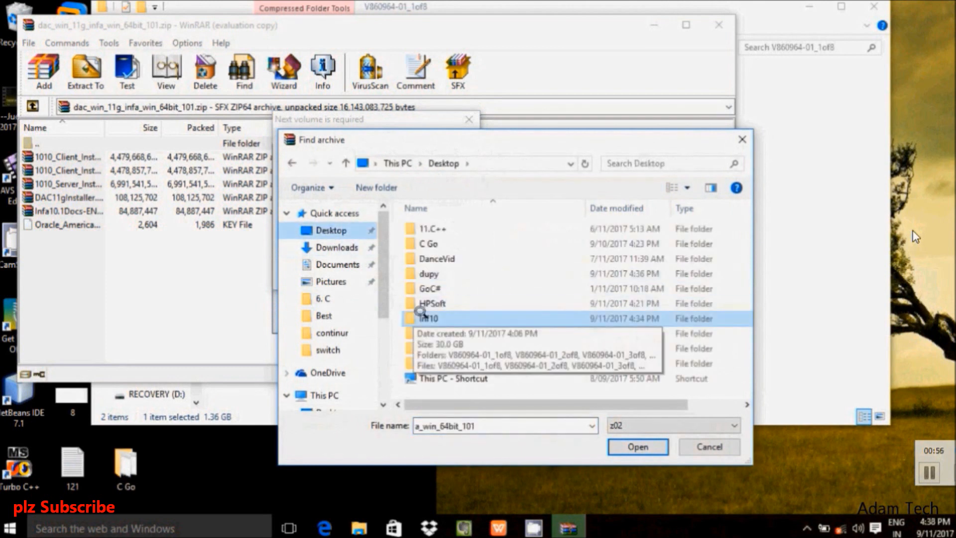
double_click(448, 319)
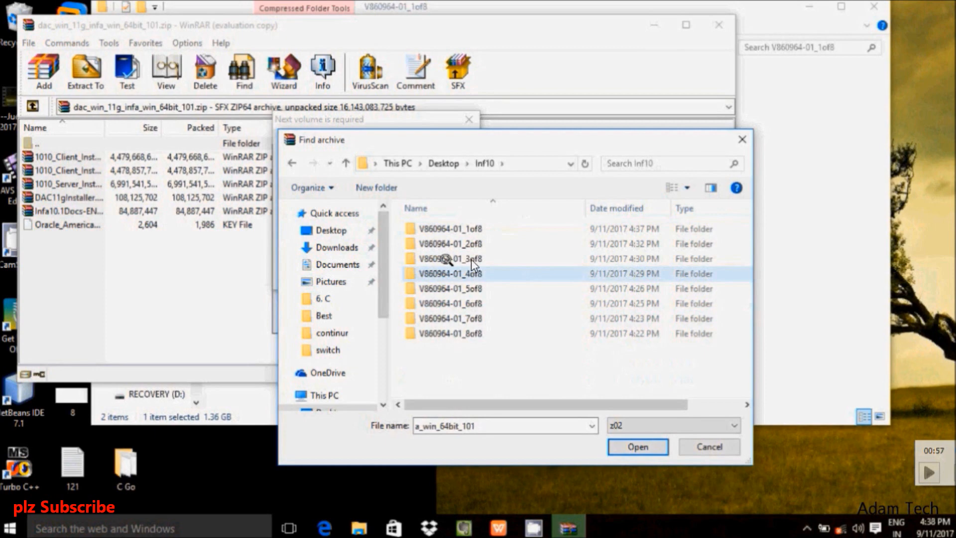
double_click(444, 259)
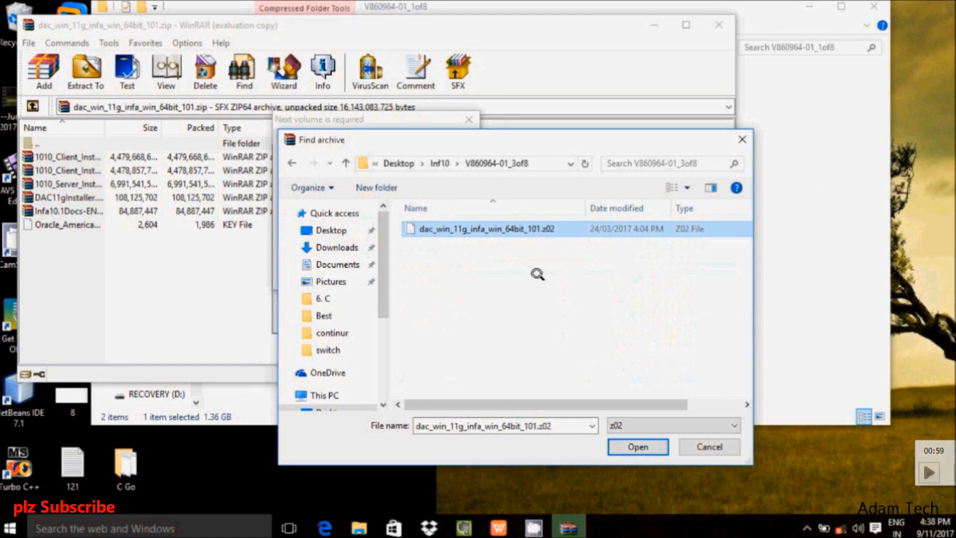
click(638, 446)
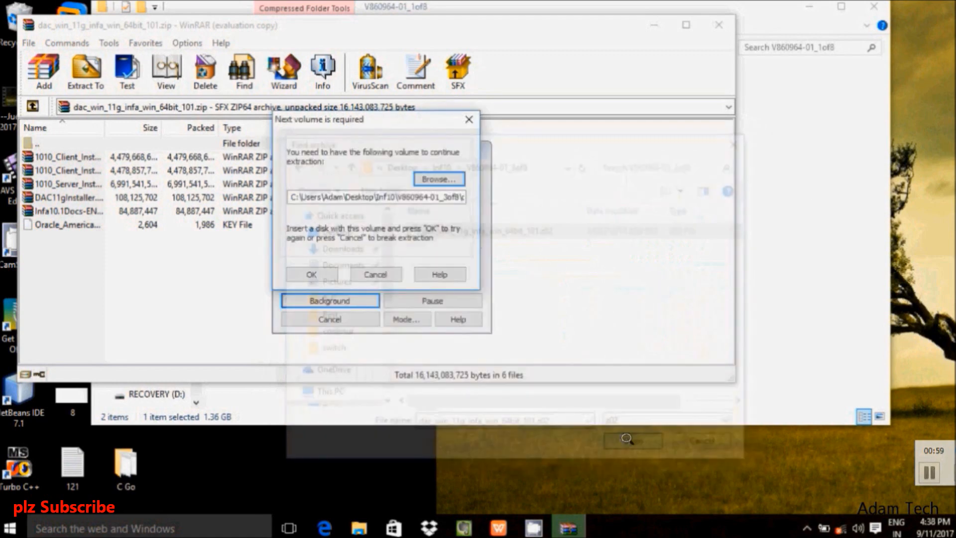
click(312, 274)
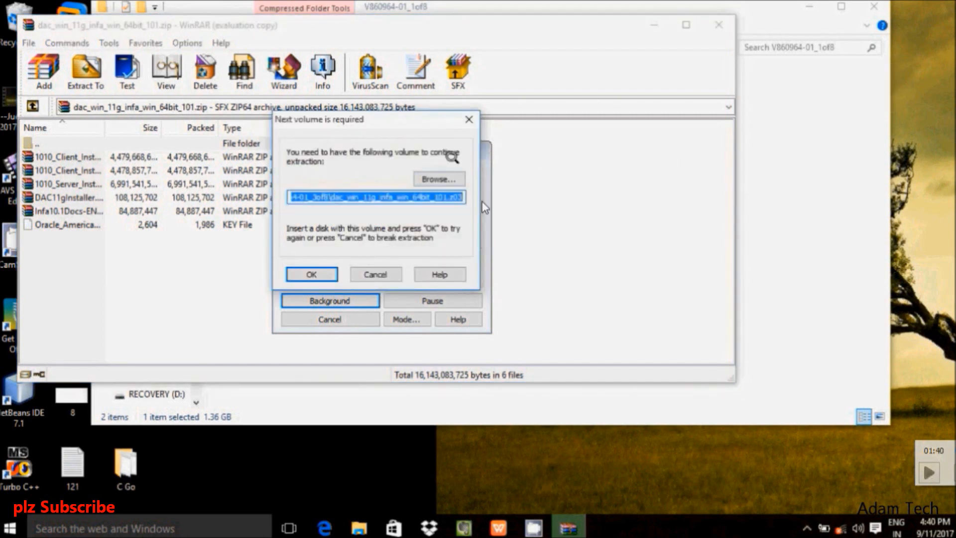
Step: Supply the .z03 volume from Inf10\V860964-01_4of8 so extraction finishes
click(428, 175)
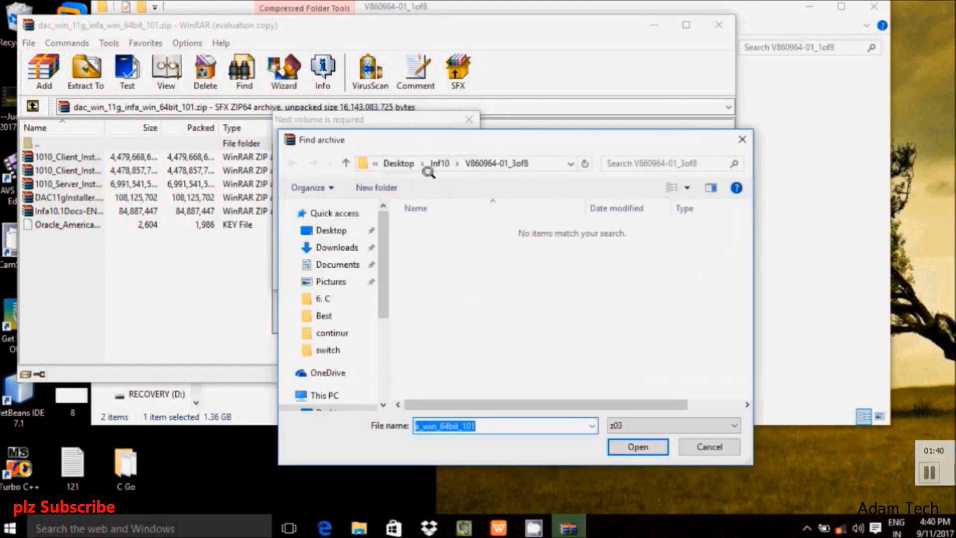
click(349, 230)
double_click(428, 317)
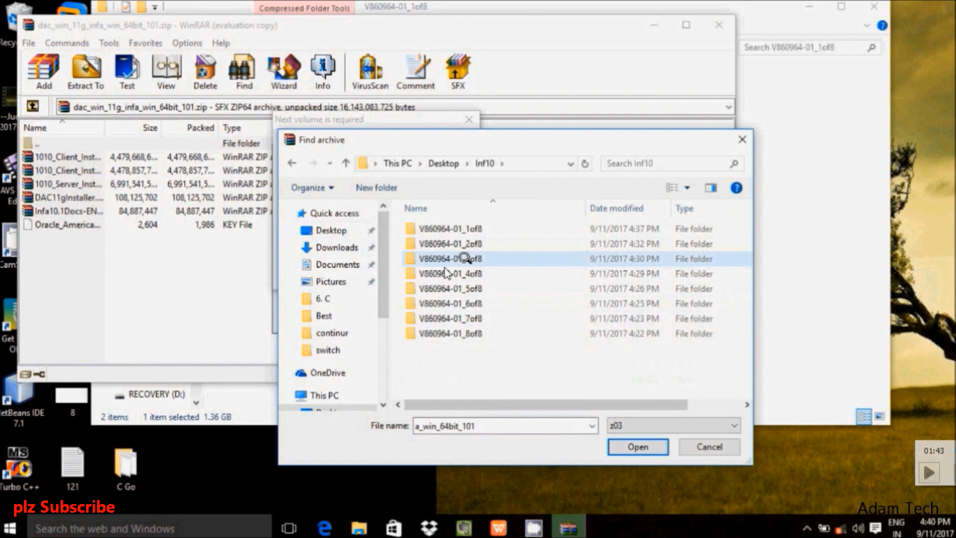
double_click(478, 275)
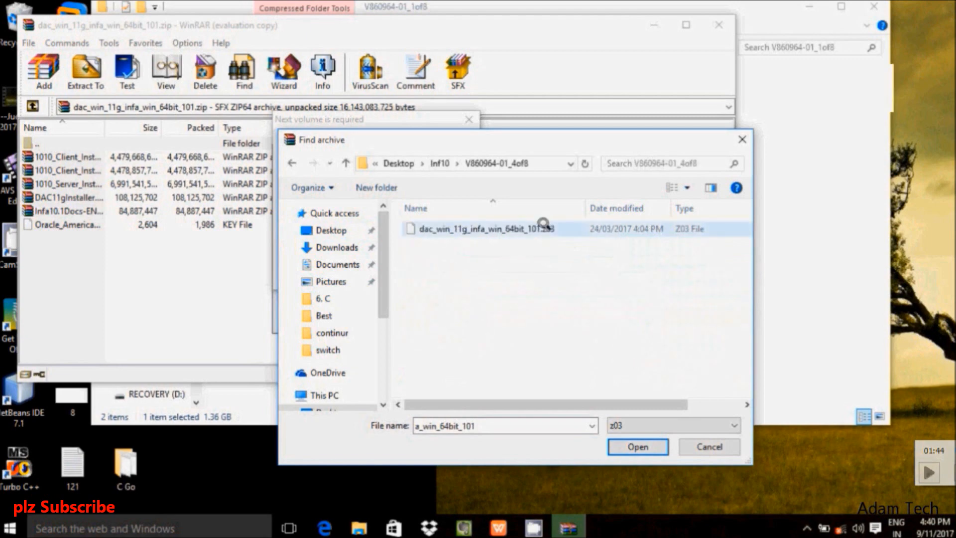
click(544, 225)
click(631, 443)
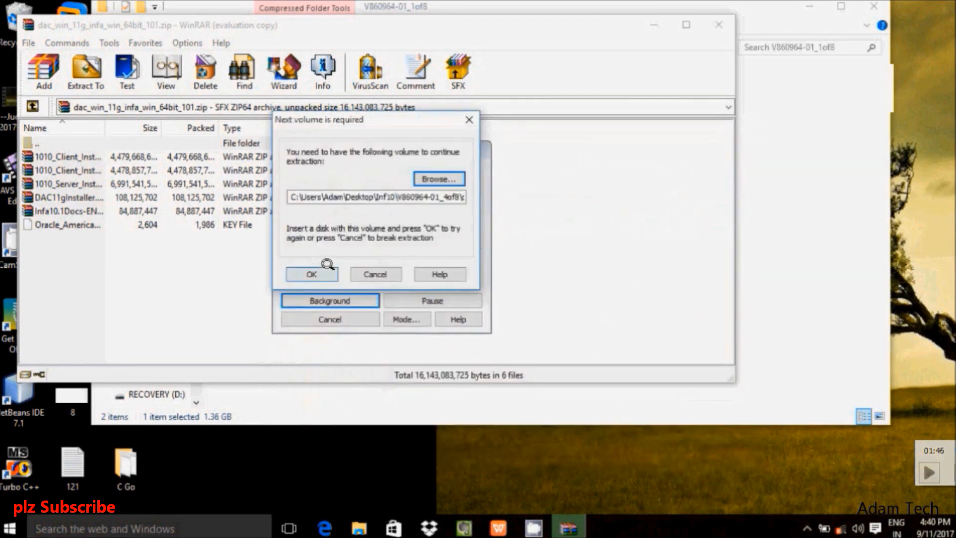
click(313, 274)
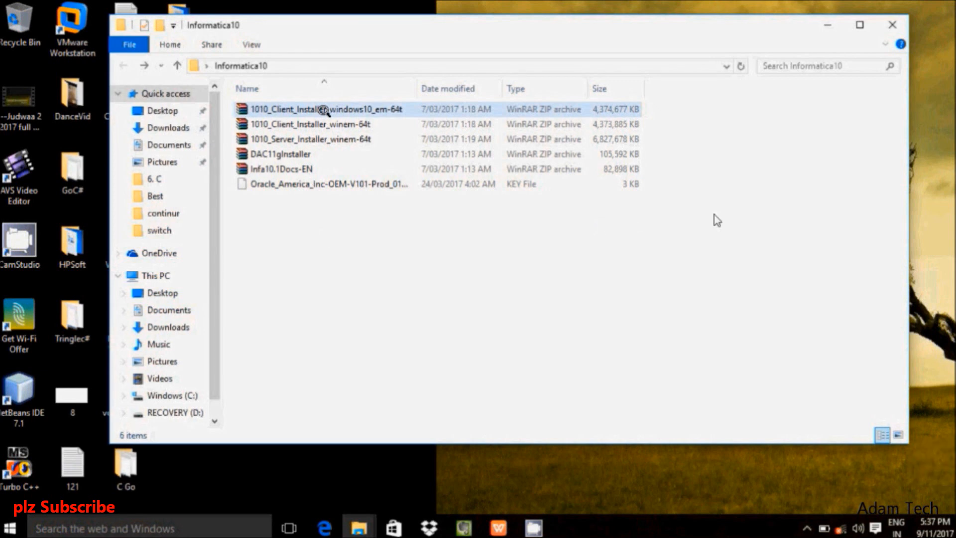
Step: Open 1010_Server_Installer_winem-64t.zip from Informatica10 in the WinRAR archiver
right_click(283, 140)
mouse_move(427, 167)
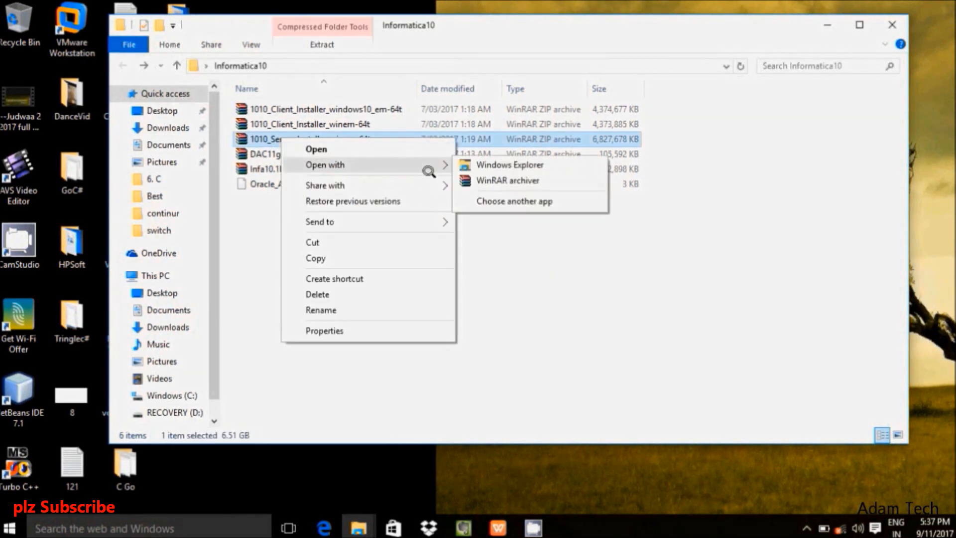
click(476, 177)
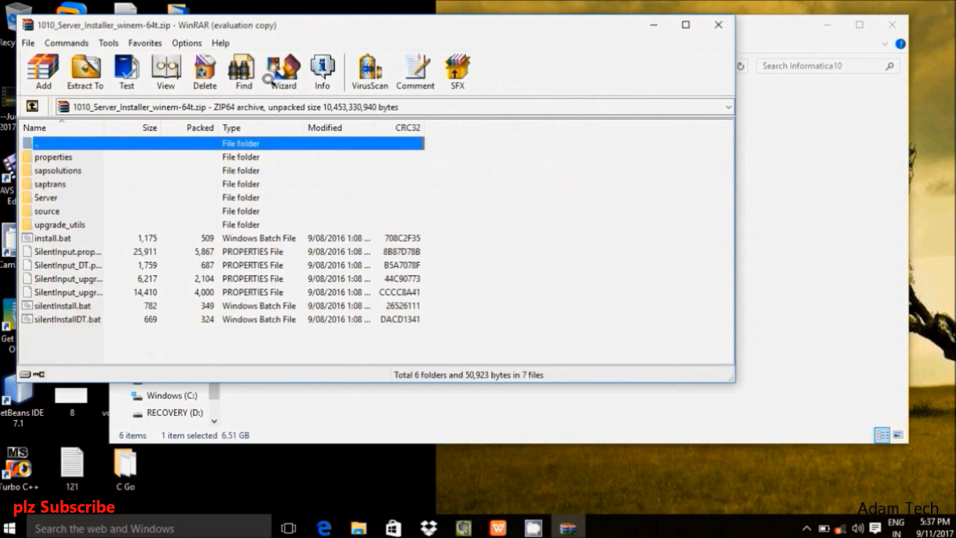
Step: Extract 1010_Server_Installer_winem-64t.zip into the Informatica10\Server folder
drag(305, 29, 389, 33)
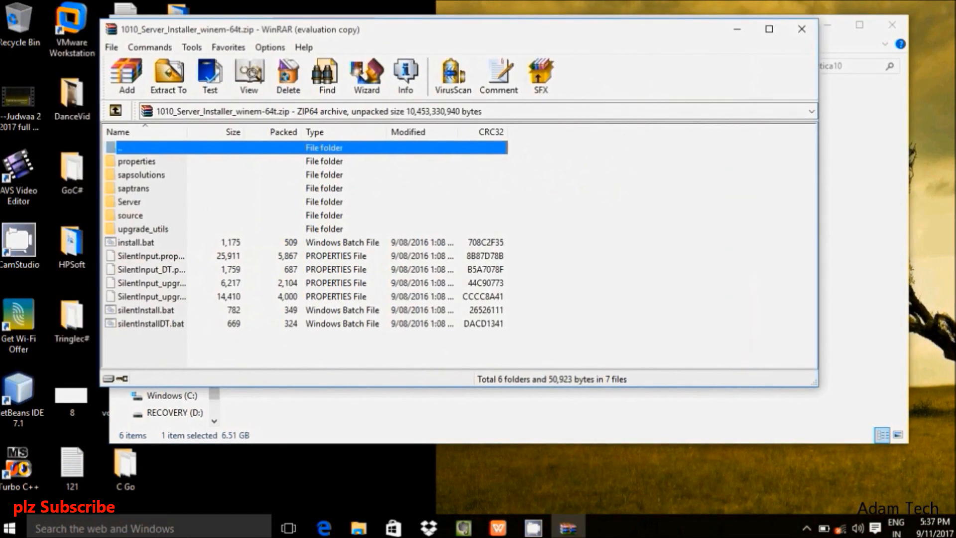
click(169, 75)
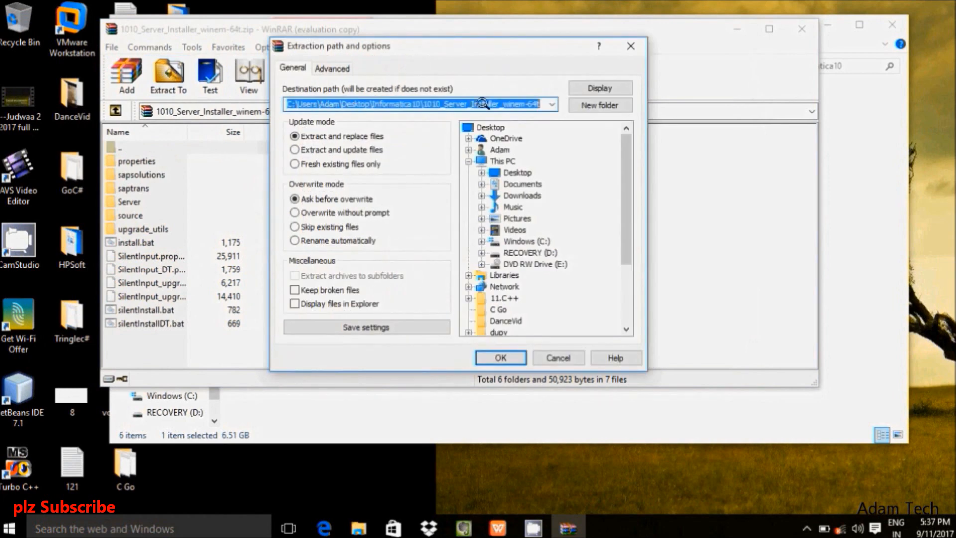
click(537, 102)
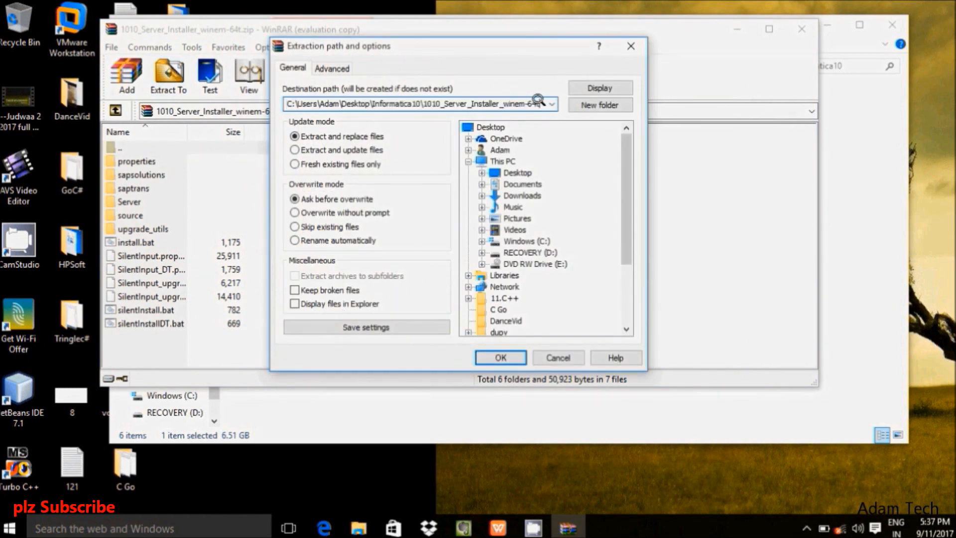
key(BackSpace)
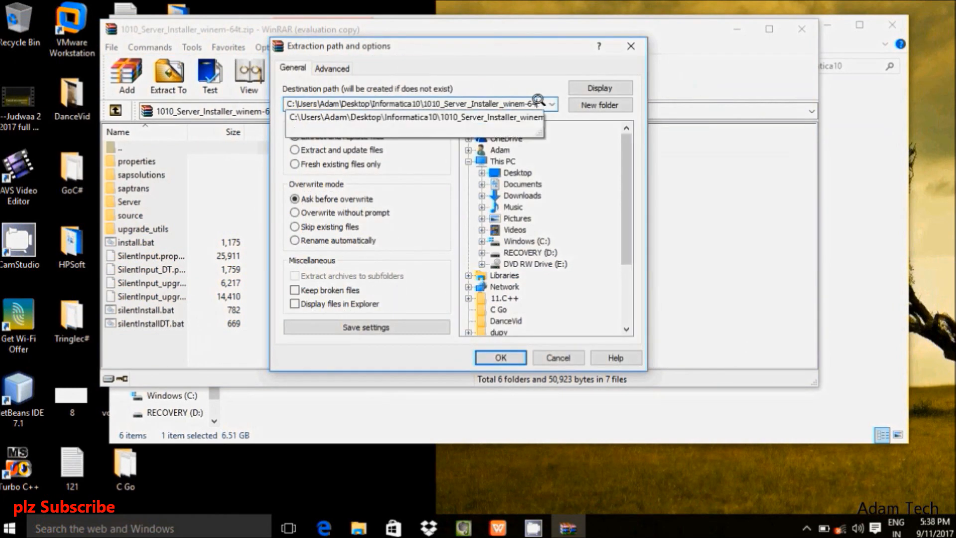
key(BackSpace)
key(BackSpace)
key(BackSpace)
key(BackSpace)
key(BackSpace)
key(BackSpace)
key(BackSpace)
key(BackSpace)
key(BackSpace)
key(BackSpace)
key(BackSpace)
key(BackSpace)
key(BackSpace)
key(BackSpace)
key(BackSpace)
key(BackSpace)
key(BackSpace)
key(BackSpace)
key(BackSpace)
key(BackSpace)
key(BackSpace)
key(BackSpace)
key(BackSpace)
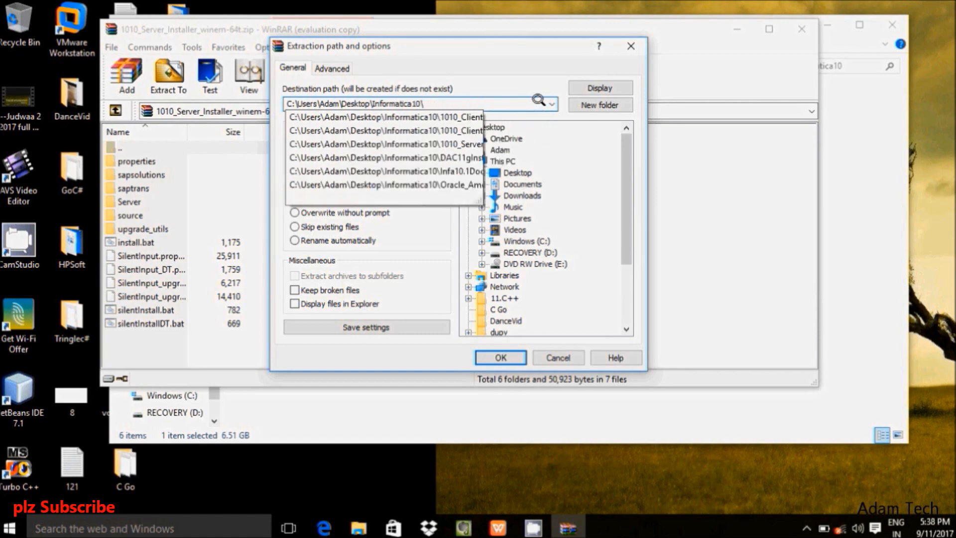
text(Server)
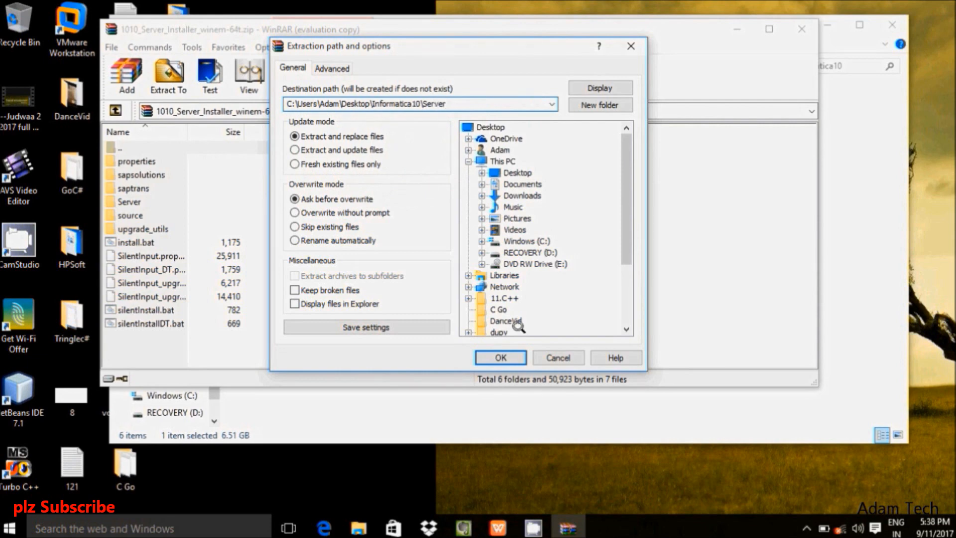
click(499, 357)
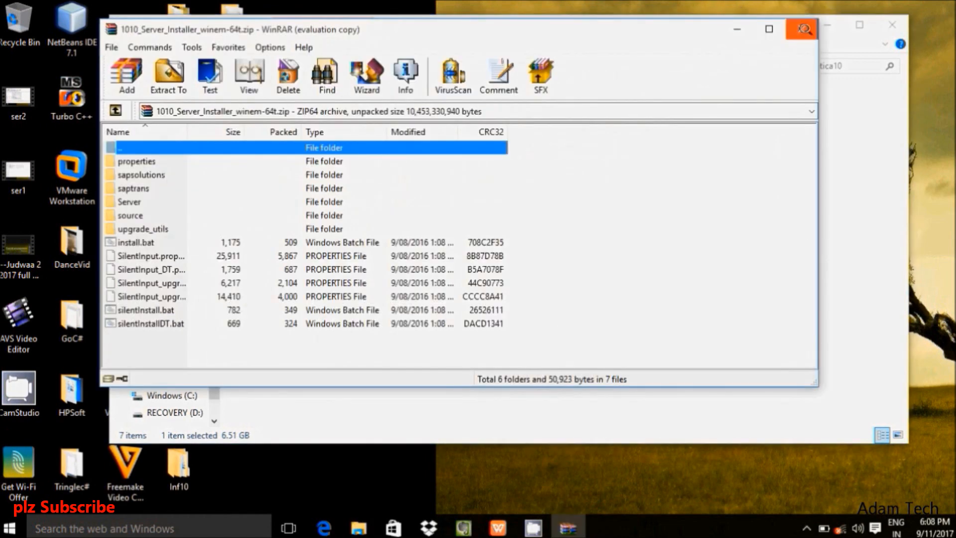
Step: Close WinRAR and check the extracted Server folder's contents, then return to Informatica10
click(802, 29)
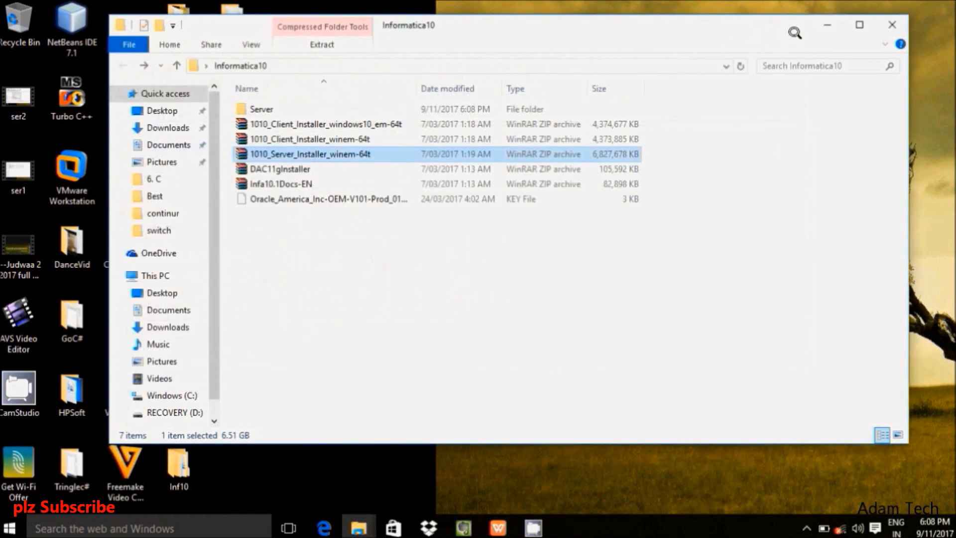
double_click(246, 108)
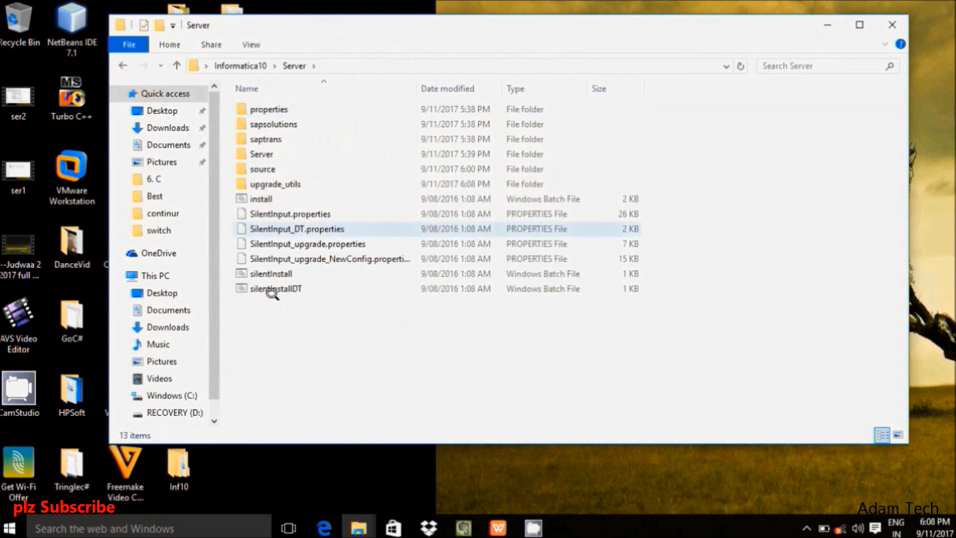
click(124, 60)
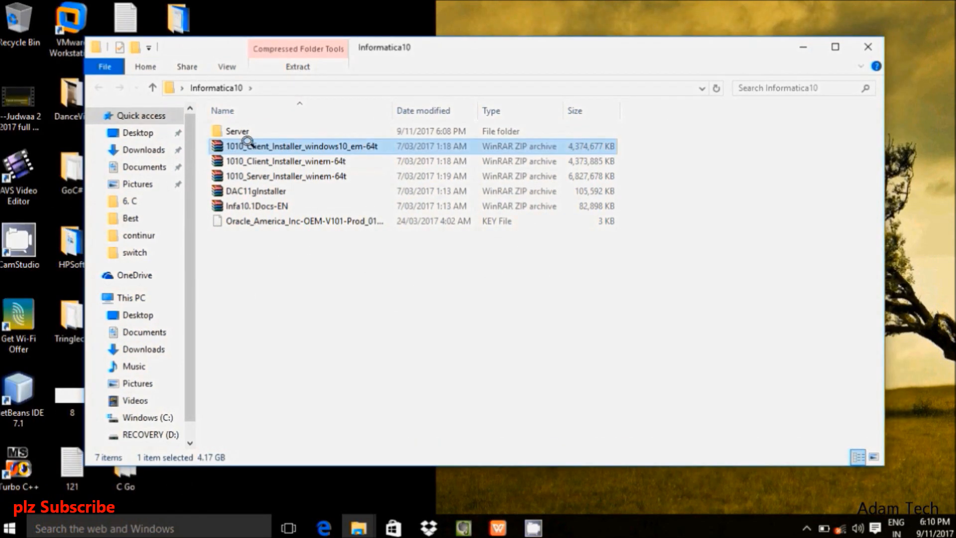
Step: Open the 1010_Client_Installer_windows10_em-64t archive in the WinRAR archiver
right_click(248, 142)
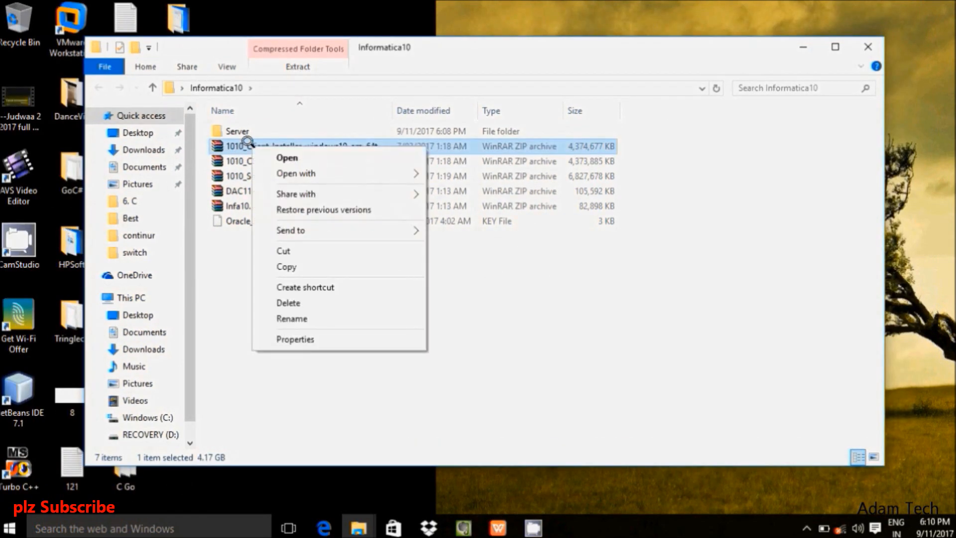
mouse_move(351, 169)
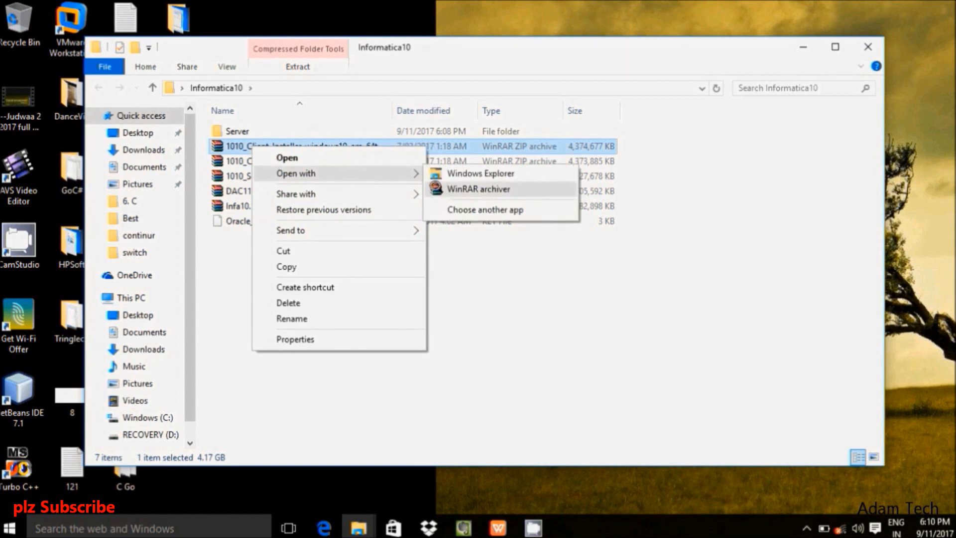
click(436, 188)
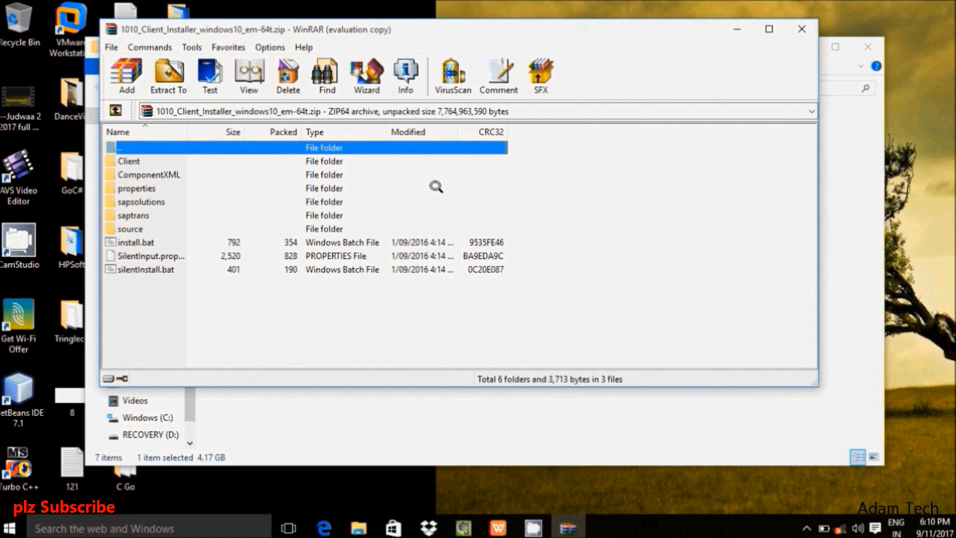
Step: Extract the windows10 client installer archive into Informatica10\client10
click(168, 74)
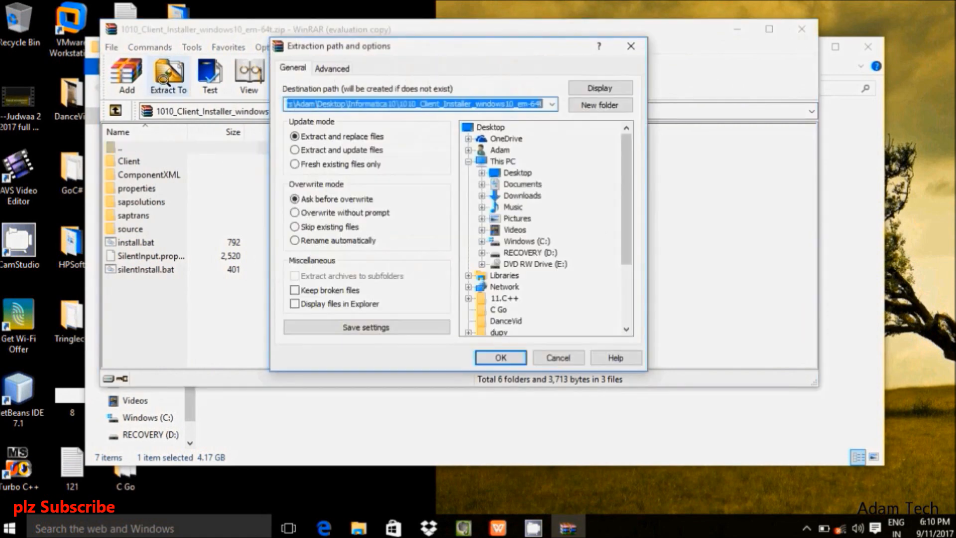
click(539, 100)
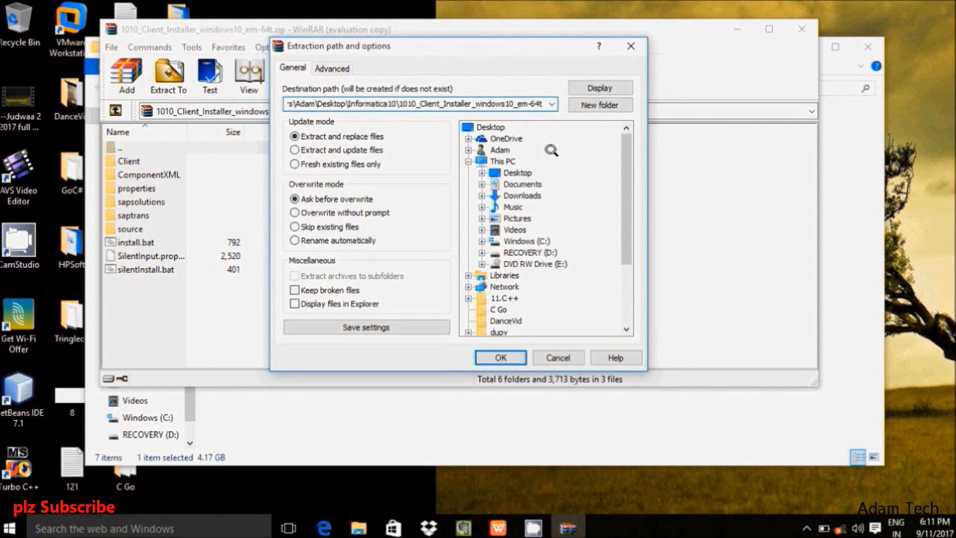
key(BackSpace)
key(BackSpace)
key(BackSpace)
key(BackSpace)
key(BackSpace)
key(BackSpace)
key(BackSpace)
key(BackSpace)
key(BackSpace)
key(BackSpace)
key(BackSpace)
key(BackSpace)
key(BackSpace)
key(BackSpace)
key(BackSpace)
key(BackSpace)
key(BackSpace)
key(BackSpace)
key(BackSpace)
key(BackSpace)
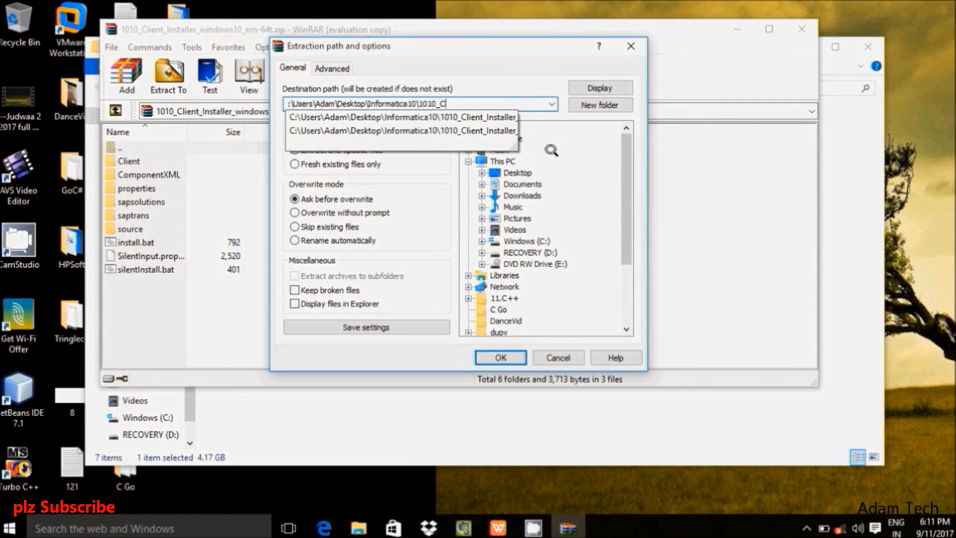
key(BackSpace)
key(BackSpace)
key(BackSpace)
key(BackSpace)
key(BackSpace)
key(BackSpace)
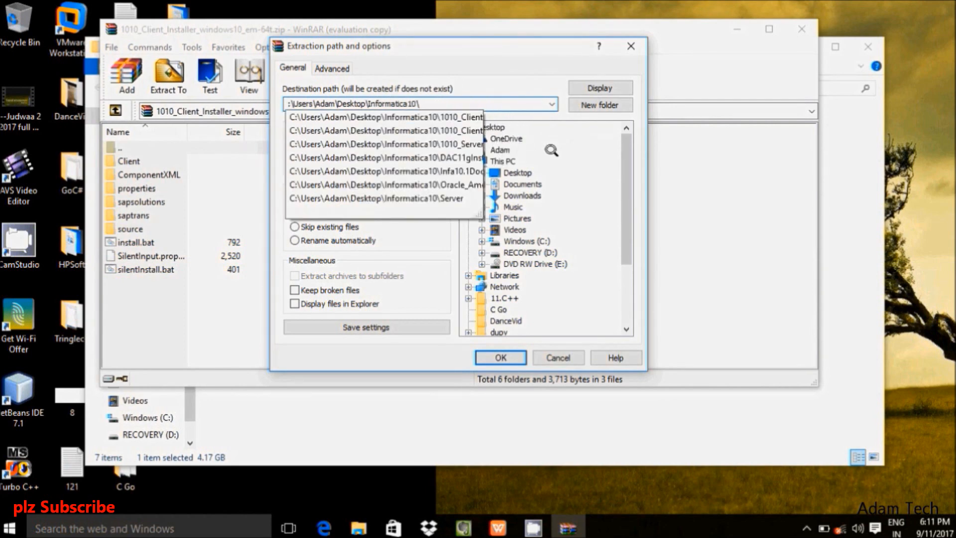
text(client10)
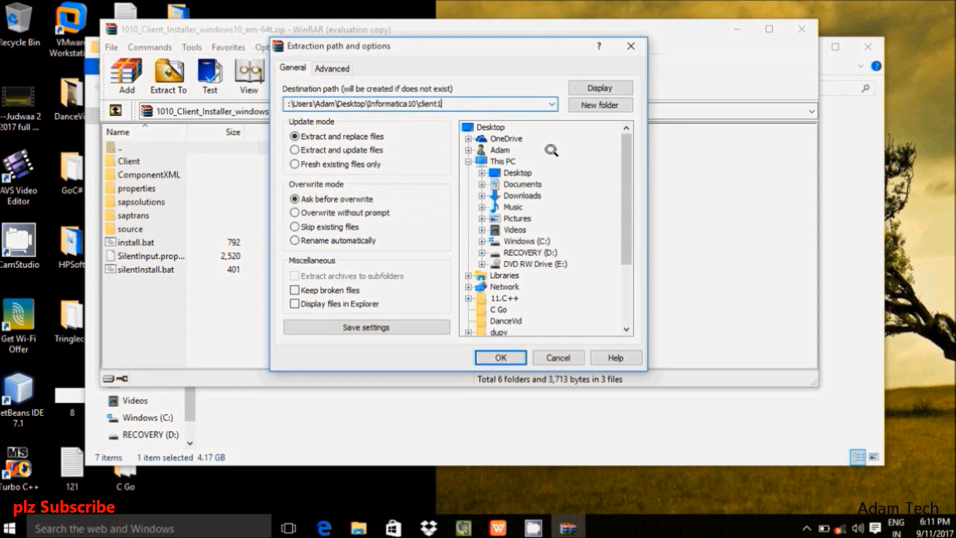
click(501, 355)
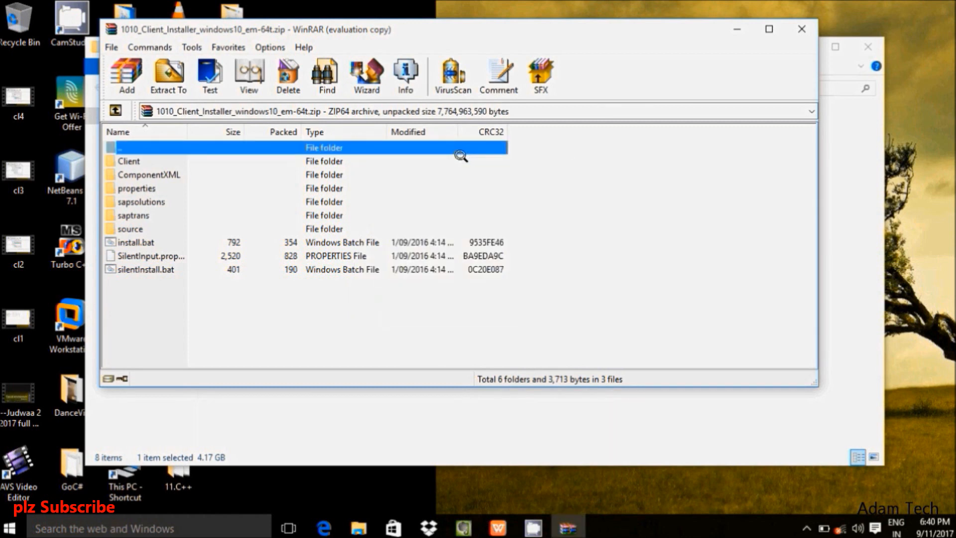
Step: Close WinRAR, review client10's extracted files, then select the winem-64t client archive in Informatica10
click(152, 175)
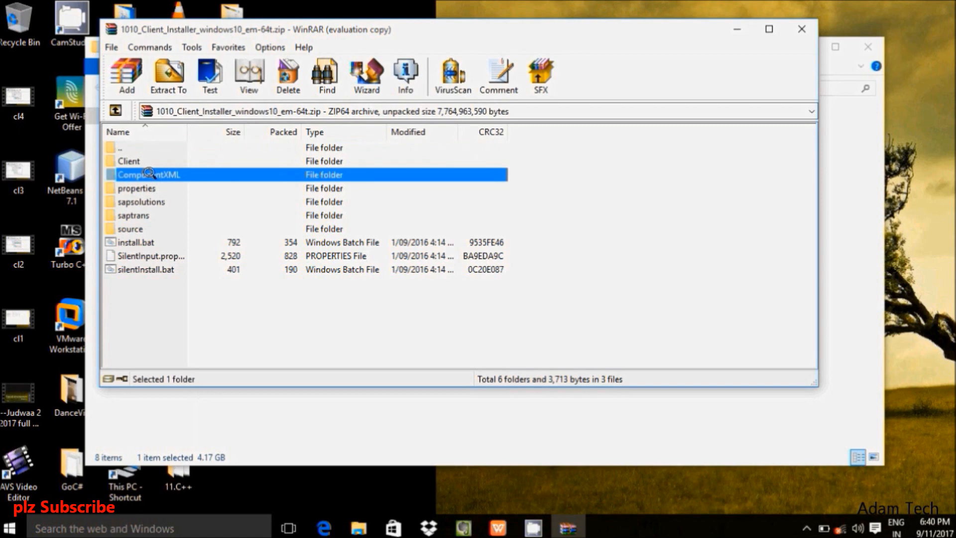
click(817, 29)
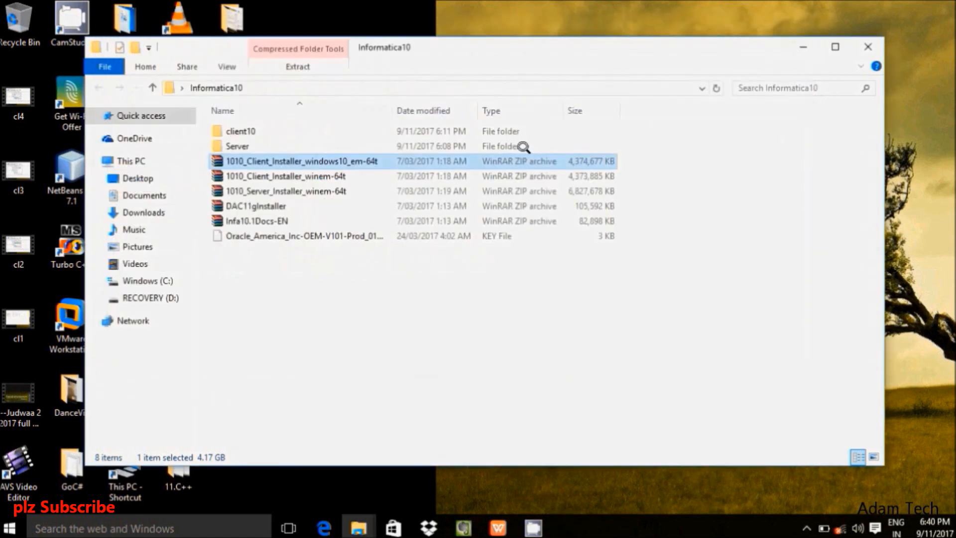
double_click(240, 128)
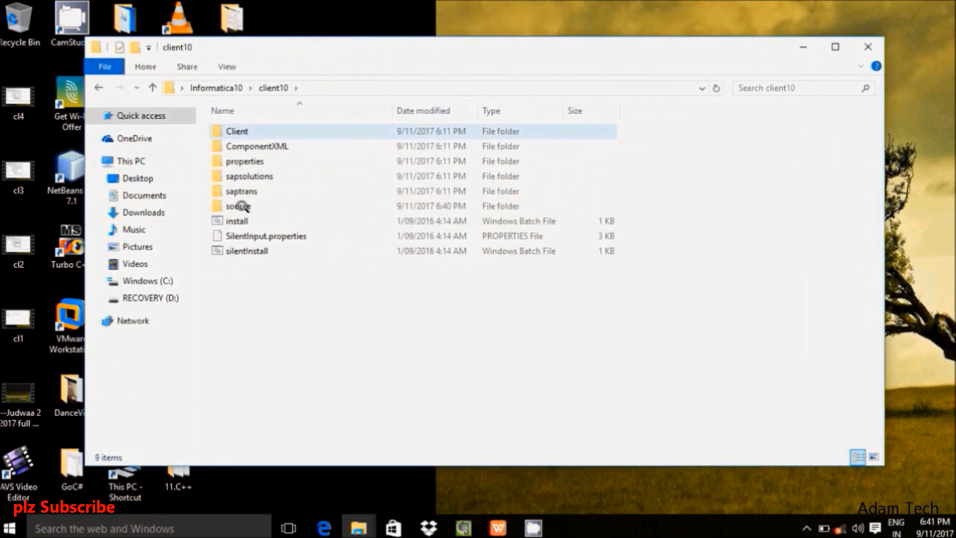
click(99, 87)
click(304, 158)
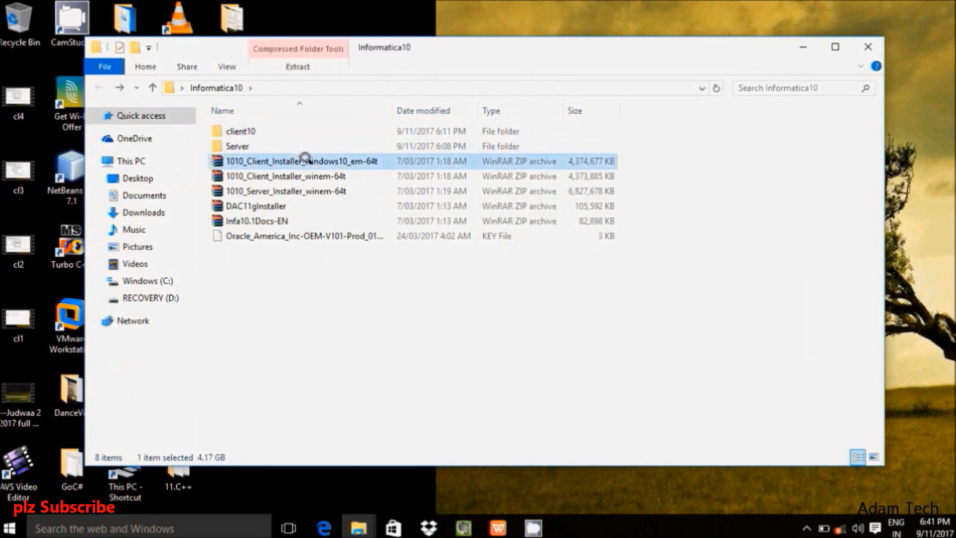
right_click(271, 173)
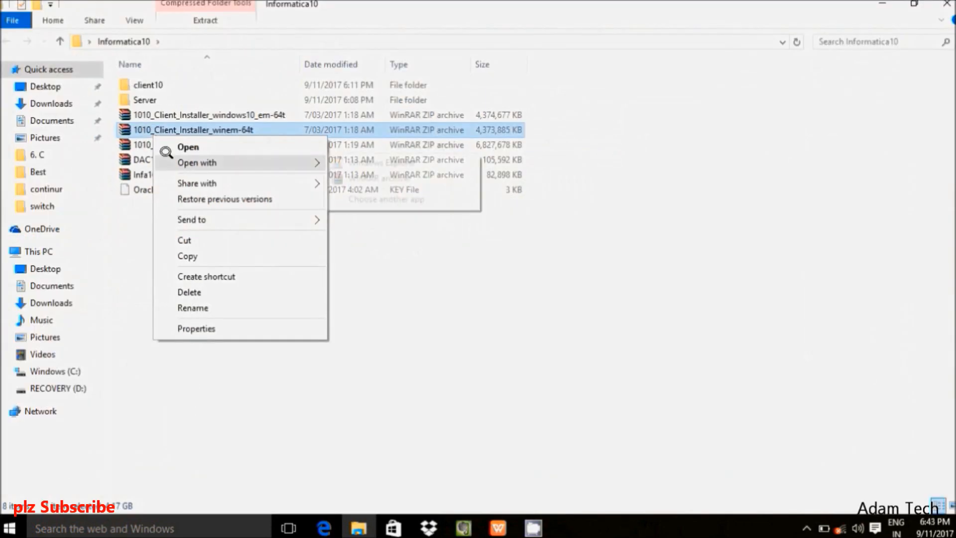
Step: Open the winem-64t client archive in WinRAR and set its extraction path to Informatica10\Client
click(347, 174)
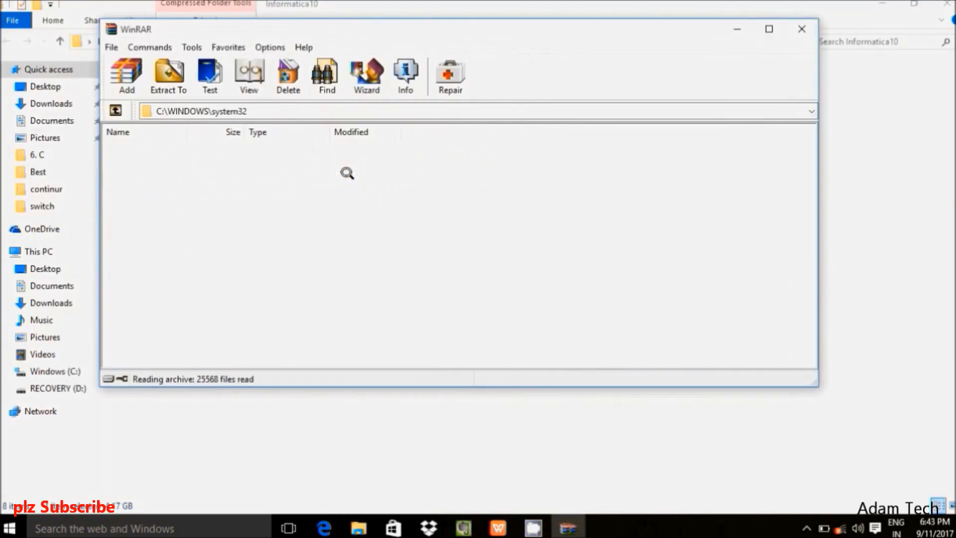
click(170, 74)
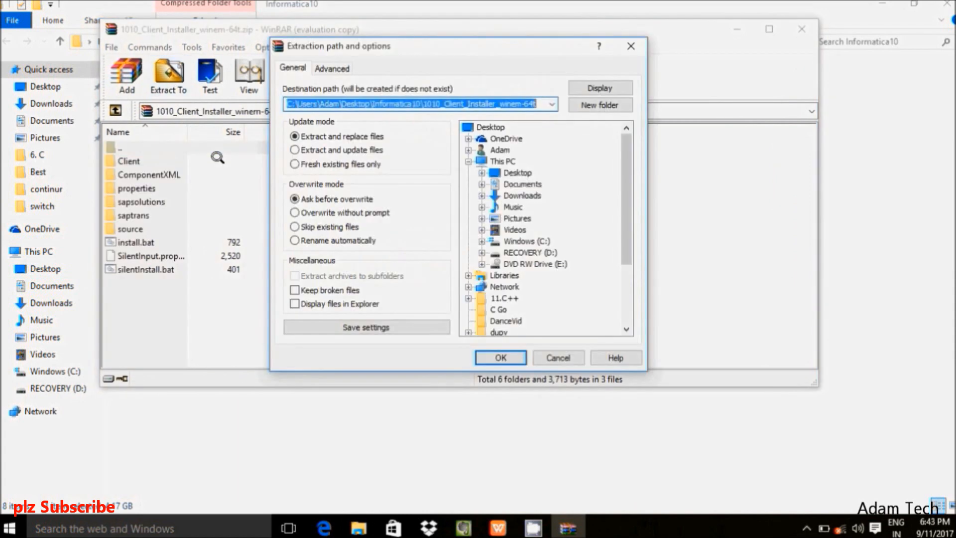
click(535, 103)
key(BackSpace)
key(BackSpace)
key(BackSpace)
key(BackSpace)
key(BackSpace)
key(BackSpace)
key(BackSpace)
key(BackSpace)
key(BackSpace)
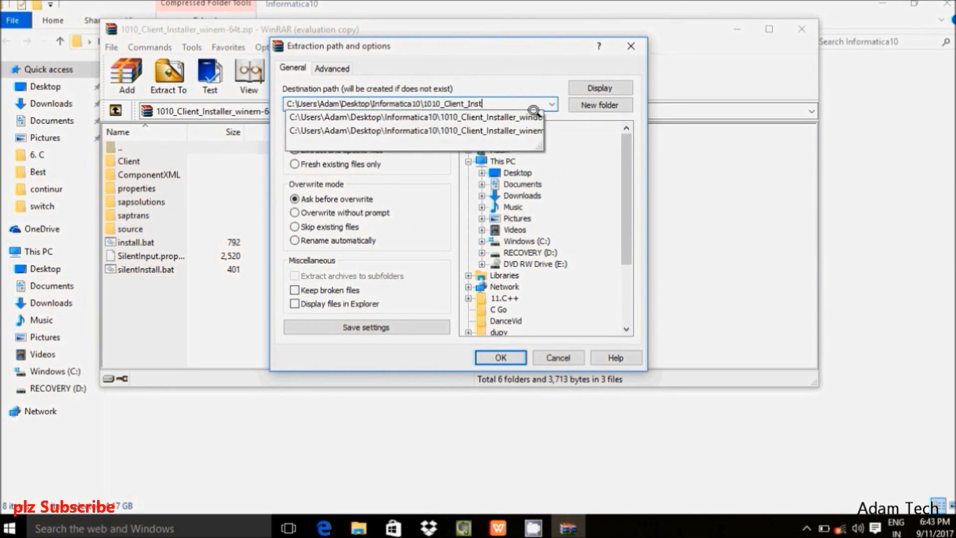
key(BackSpace)
key(BackSpace)
key(BackSpace)
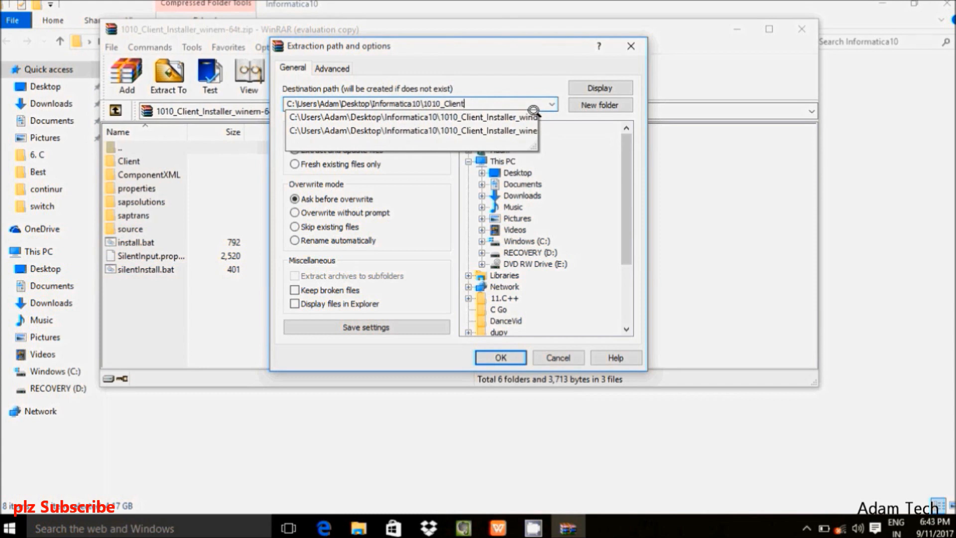
key(Left)
key(Left)
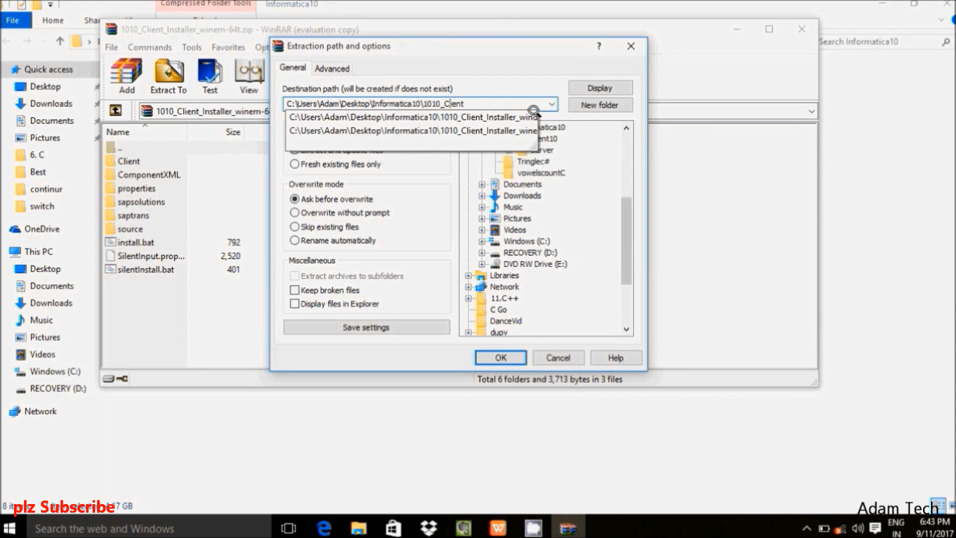
key(BackSpace)
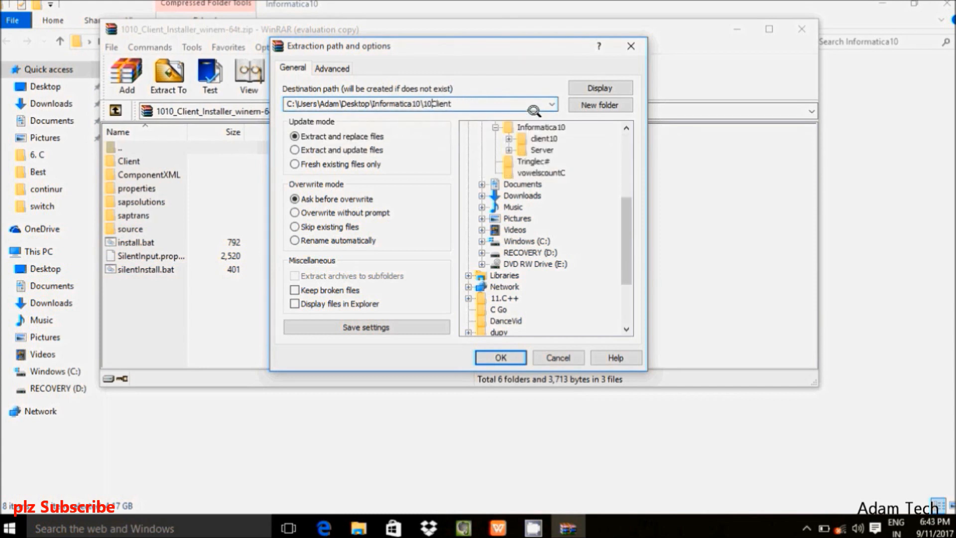
key(BackSpace)
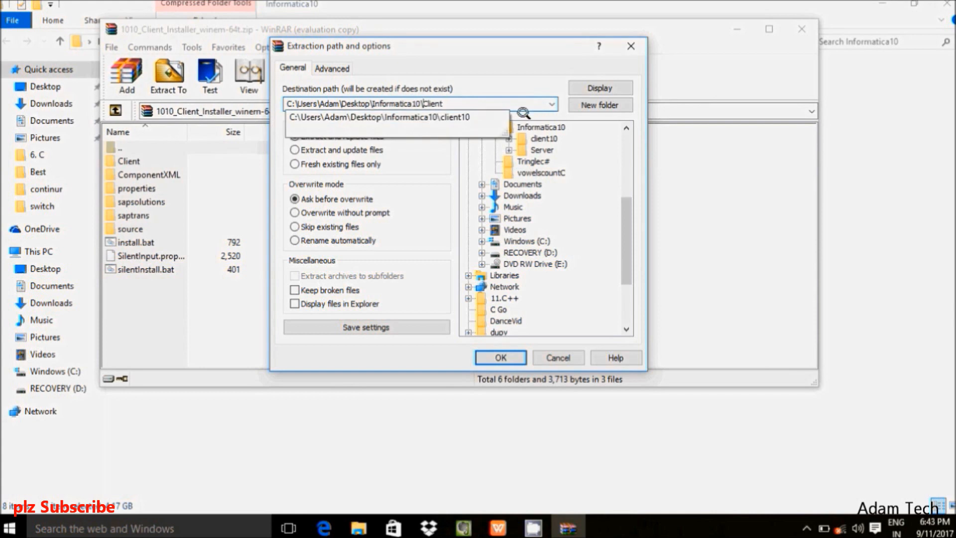
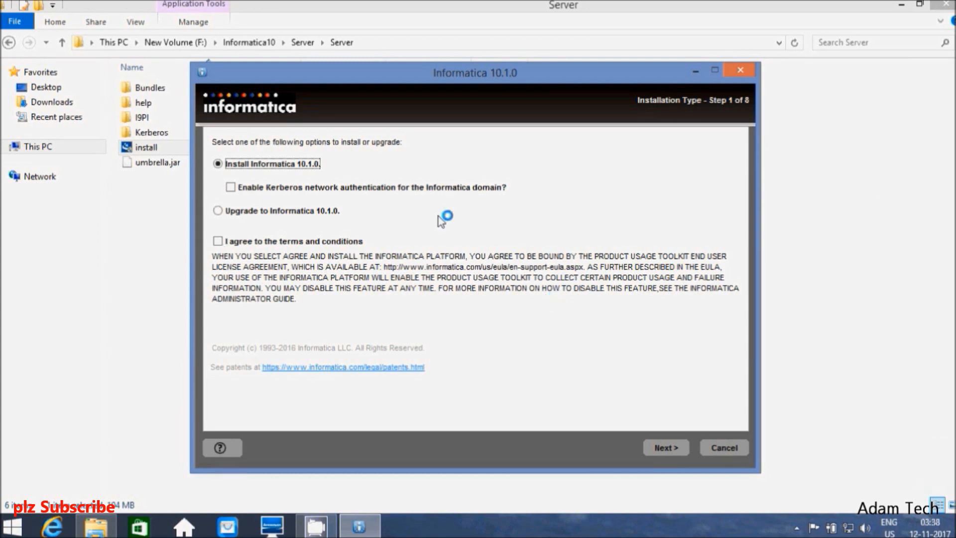
Step: Accept the licence terms for a new installation and pass the prerequisites page
click(218, 241)
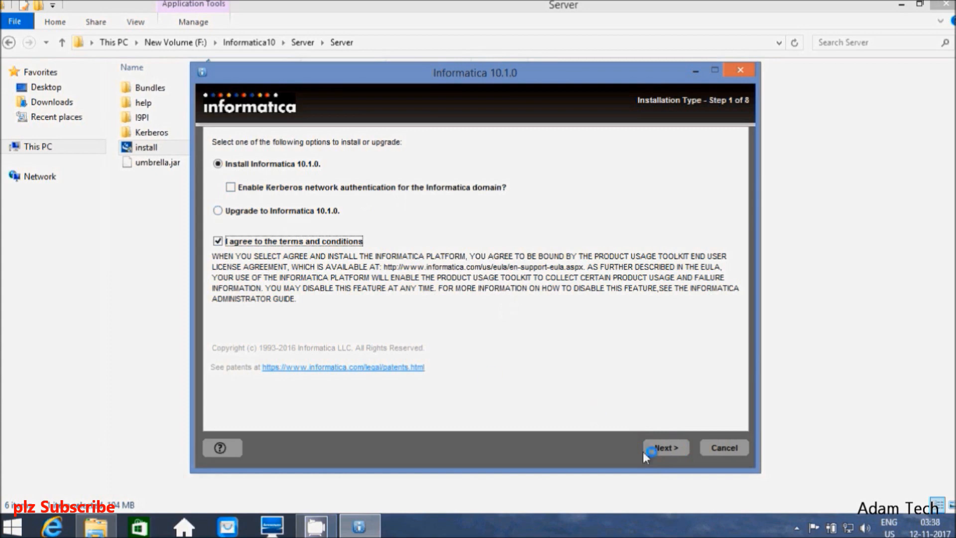
click(658, 449)
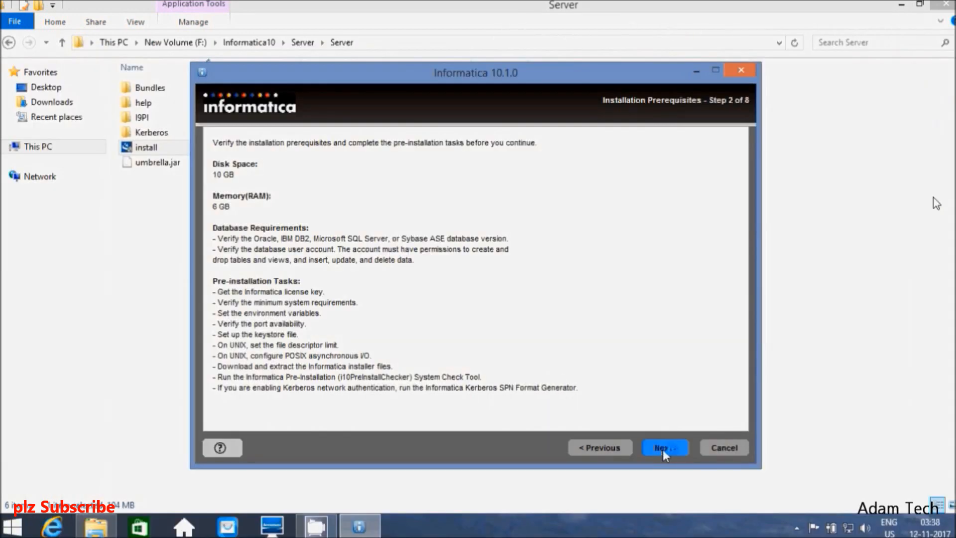
click(663, 449)
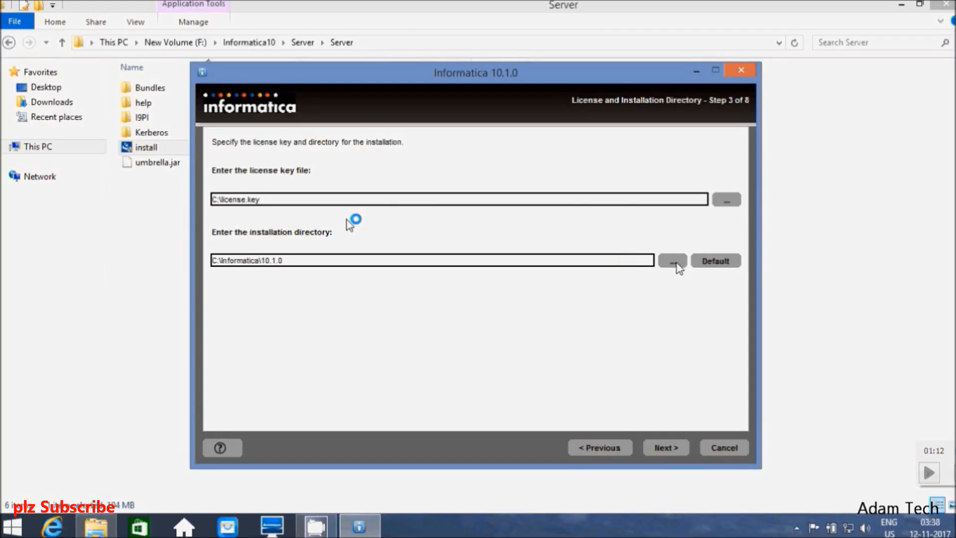
Step: Load the Oracle .key licence file from F:\Informatica10 and advance to the Pre-Installation Summary
click(727, 200)
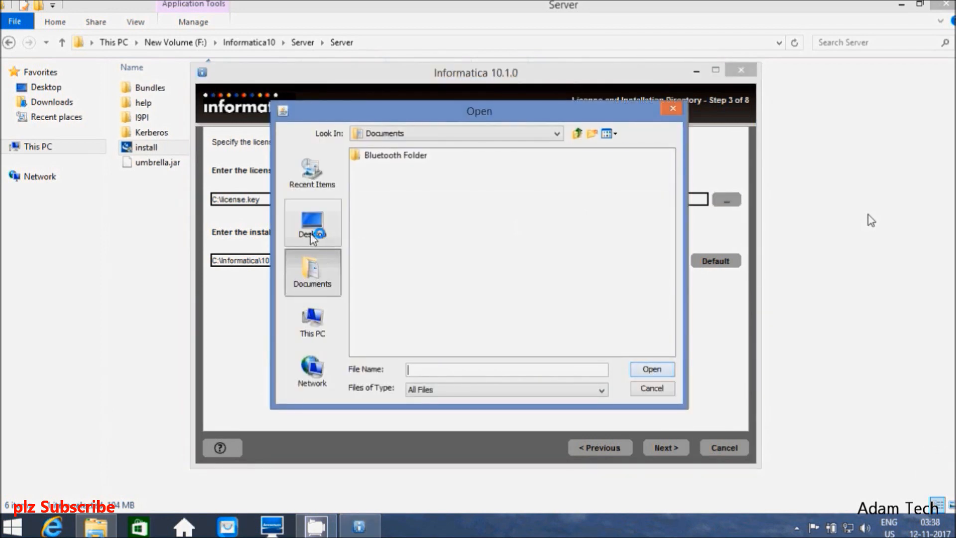
click(319, 331)
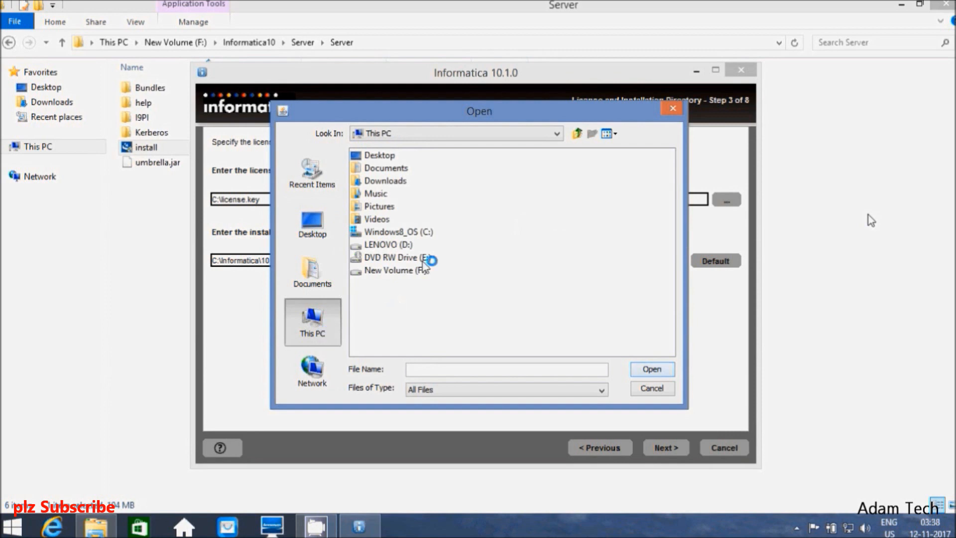
double_click(395, 272)
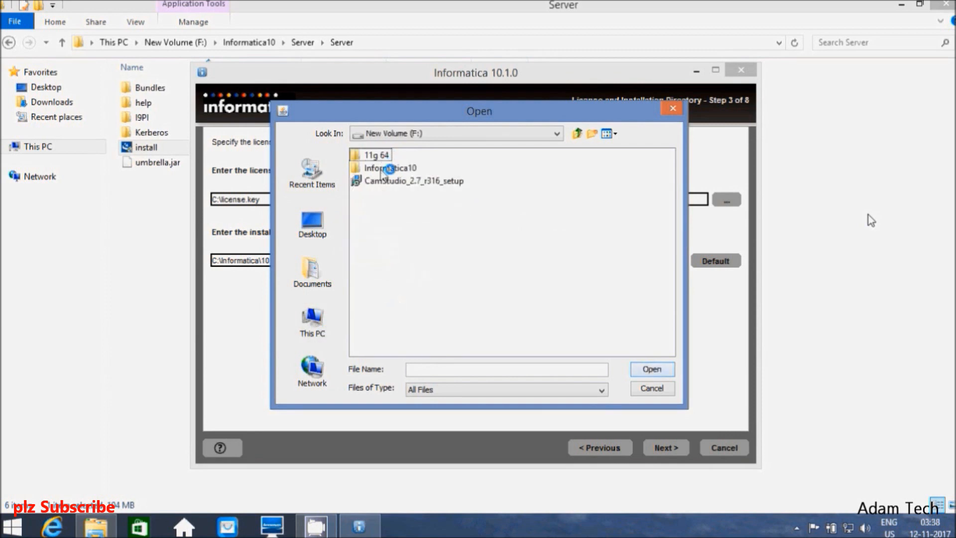
double_click(388, 169)
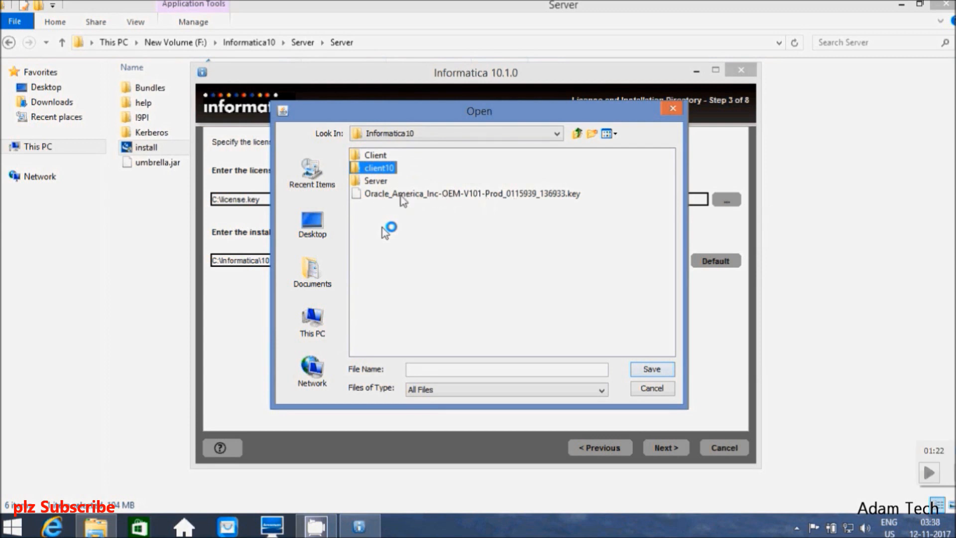
click(381, 195)
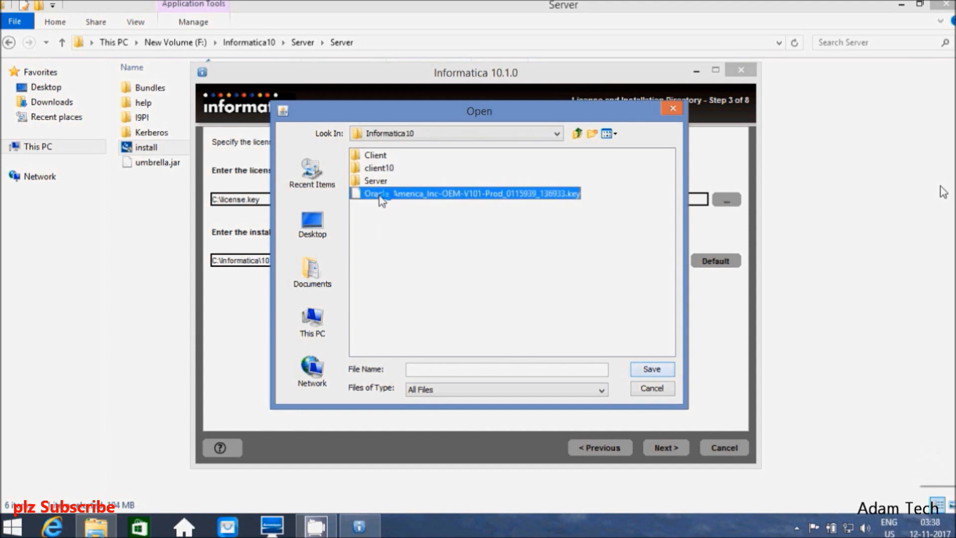
click(648, 371)
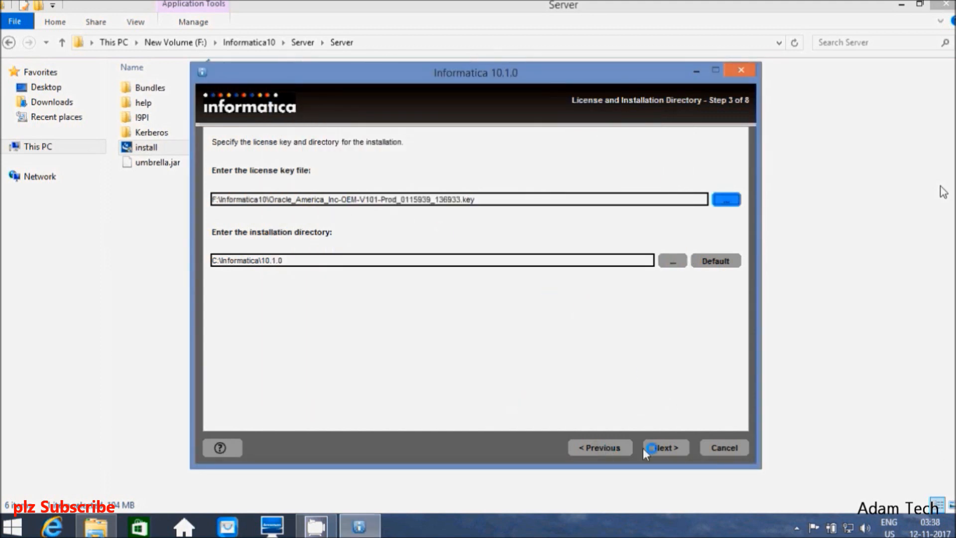
click(668, 445)
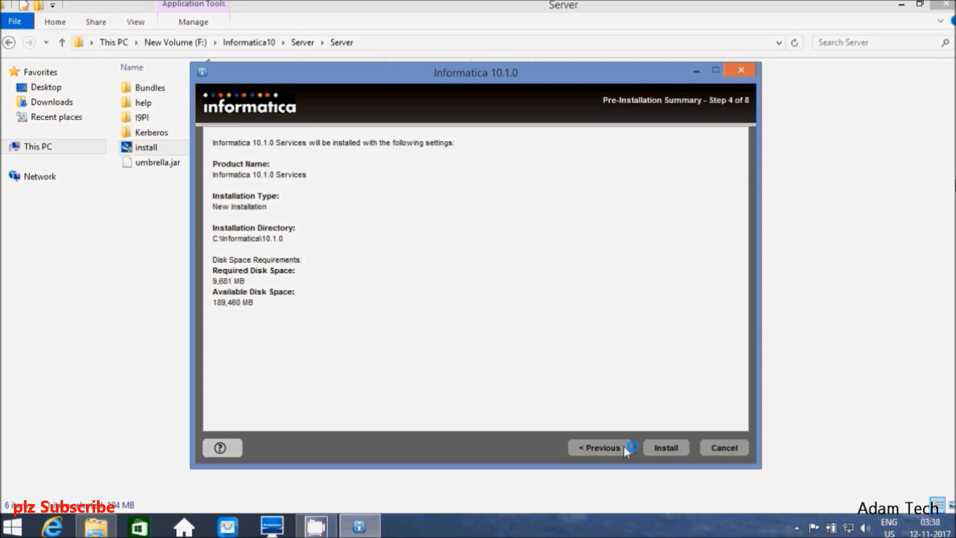
Step: Start installing the Informatica services from the Pre-Installation Summary
click(667, 447)
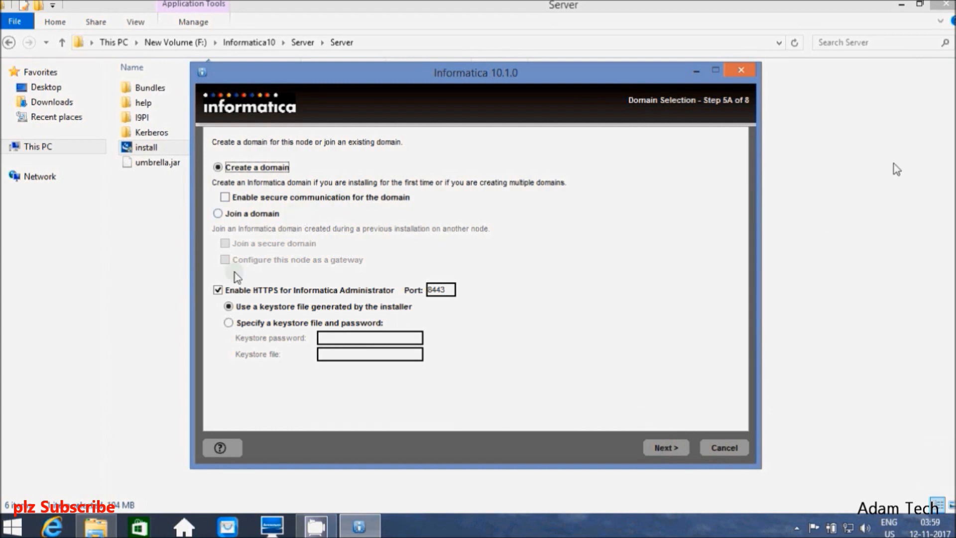
Step: Accept the HTTPS domain on port 8443 and allow the installer's Java binary through the firewall
click(662, 448)
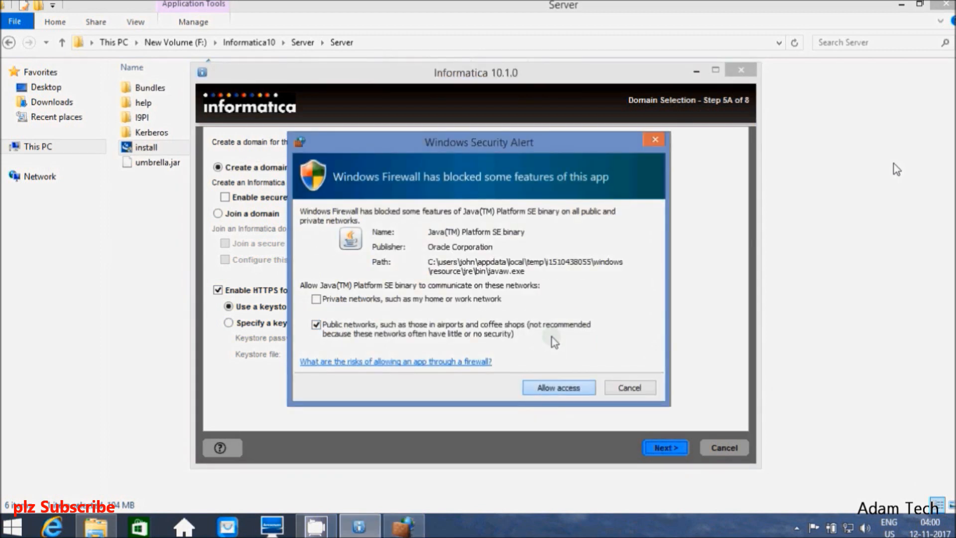
key(Return)
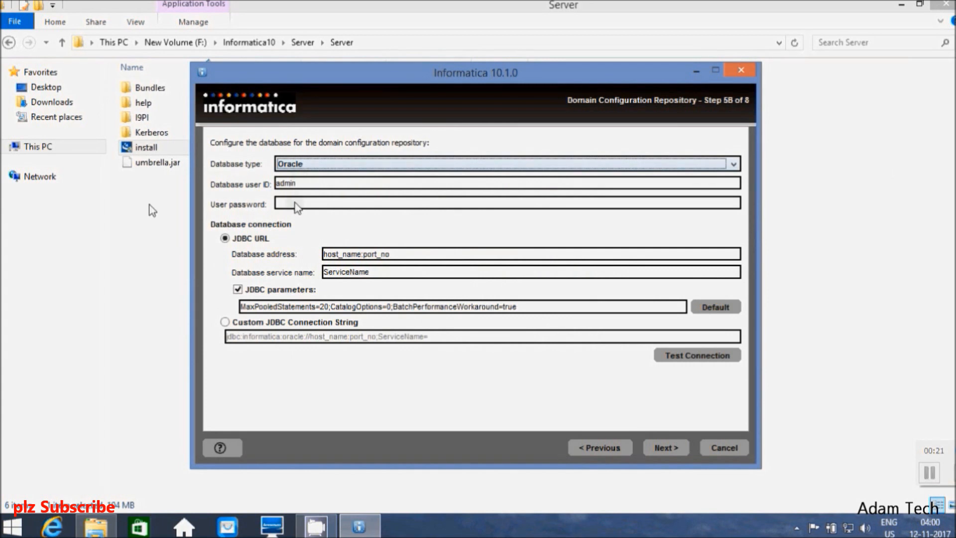
Step: Search the Start screen for sqlplus and launch SQL Plus
click(13, 527)
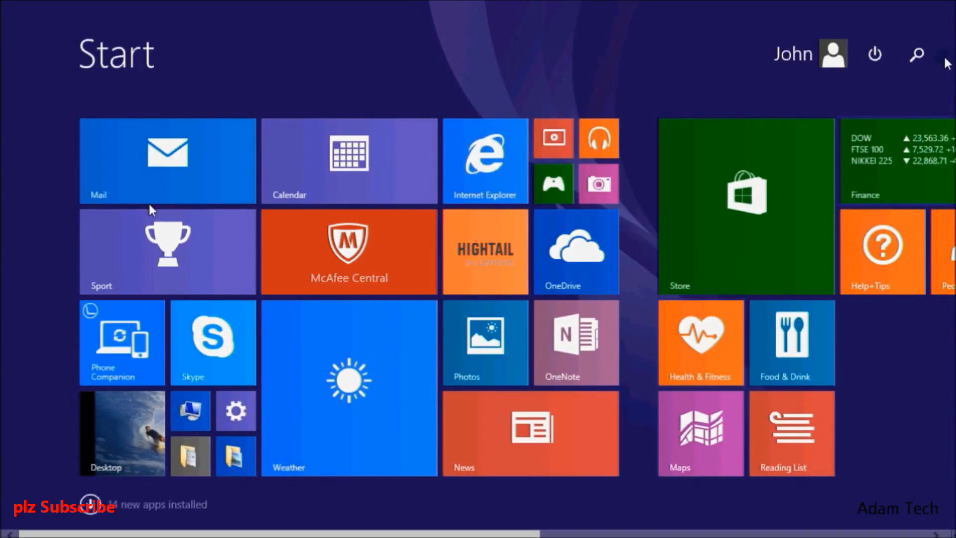
click(918, 55)
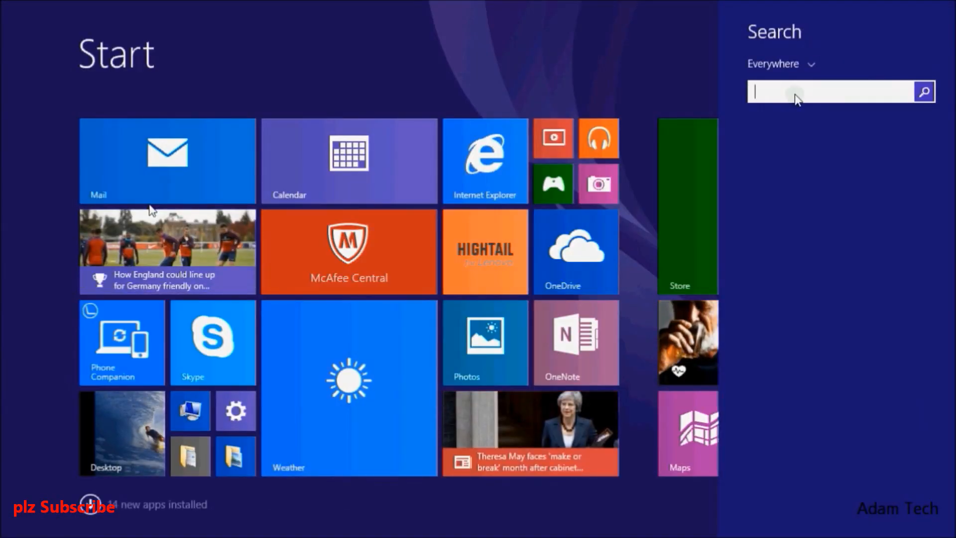
text(sqlplus)
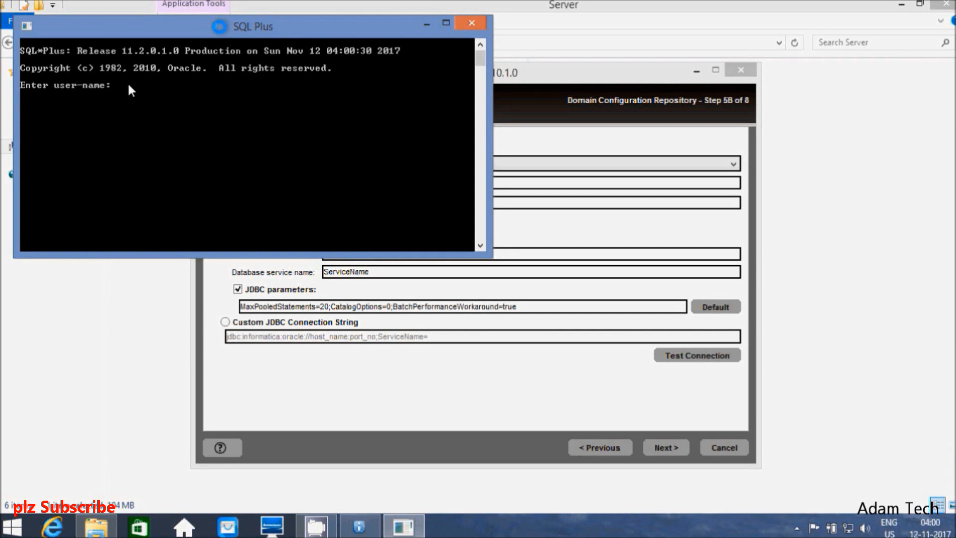
Step: Place SQL Plus beside the installer window and log in as system
drag(228, 25, 901, 114)
drag(526, 74, 394, 70)
drag(770, 112, 685, 104)
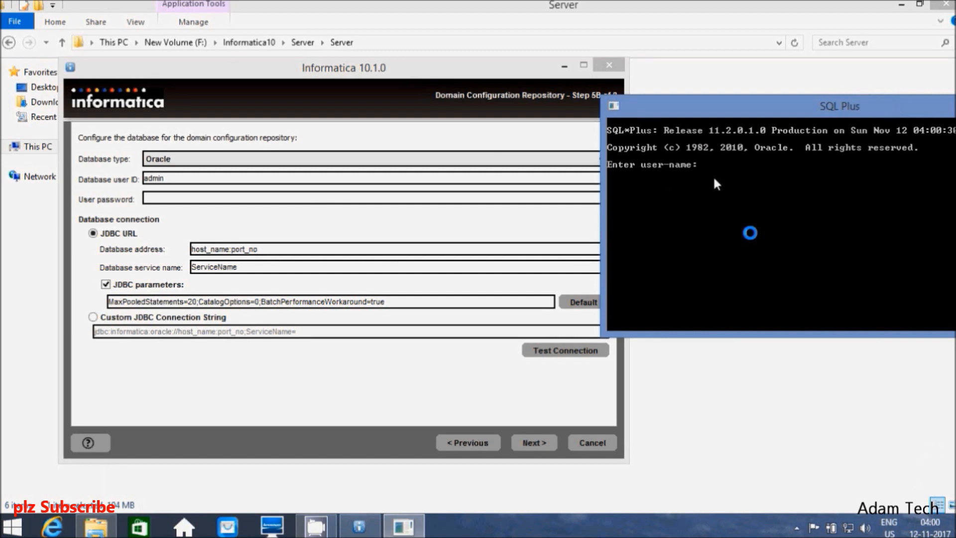
text(tem)
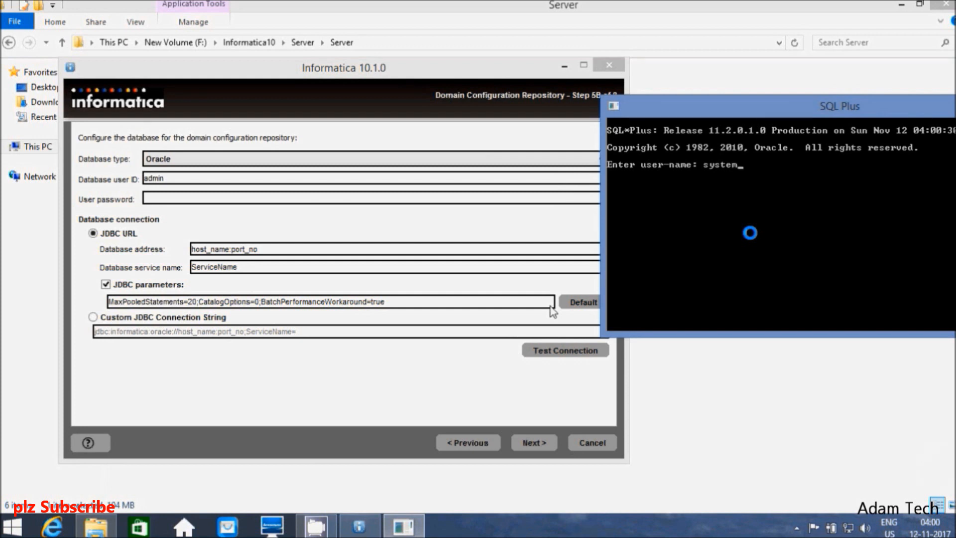
key(Return)
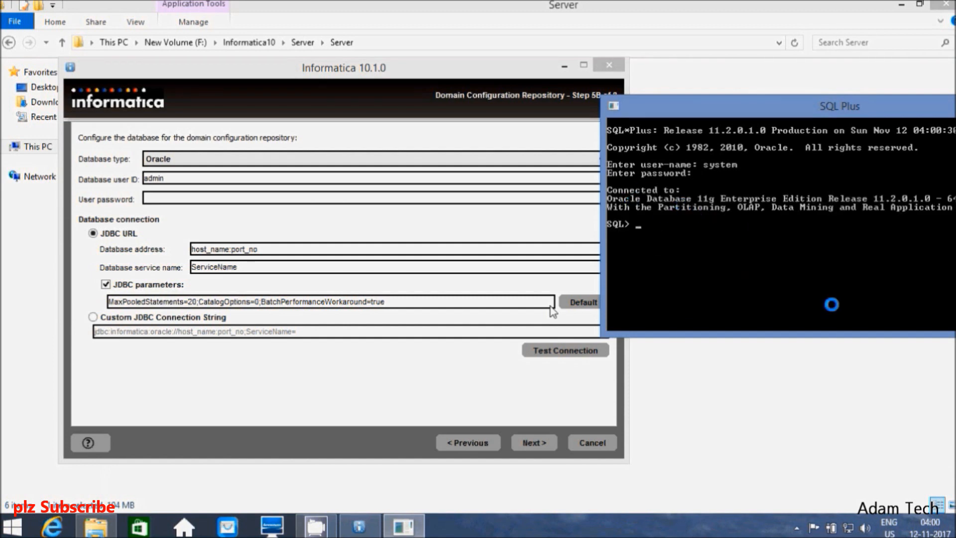
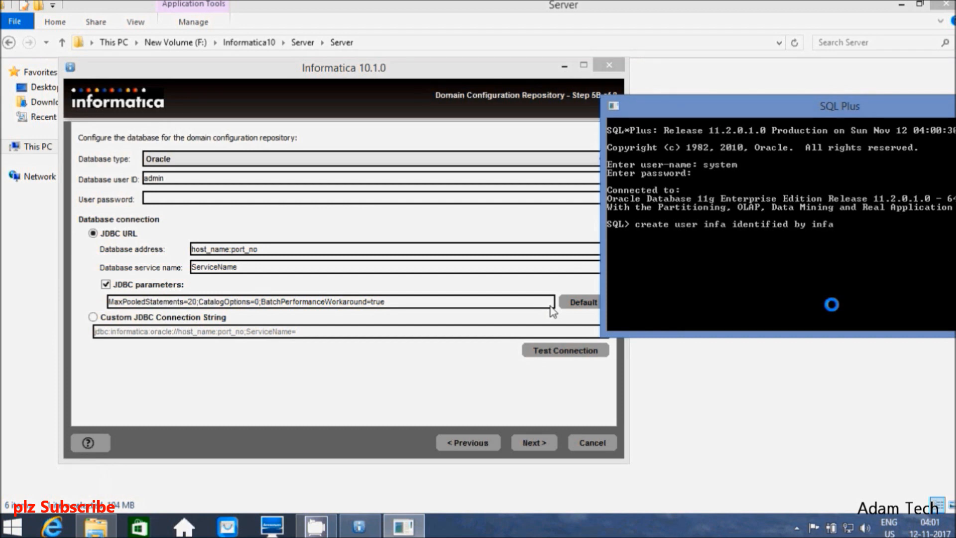
Step: Create database user infa with its password and grant it the DBA role
text(;)
key(Return)
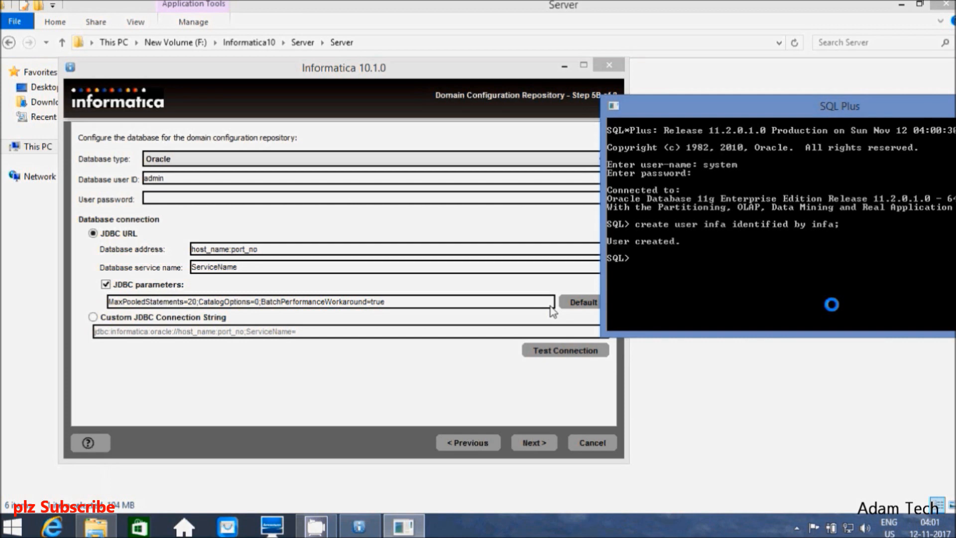
key(Return)
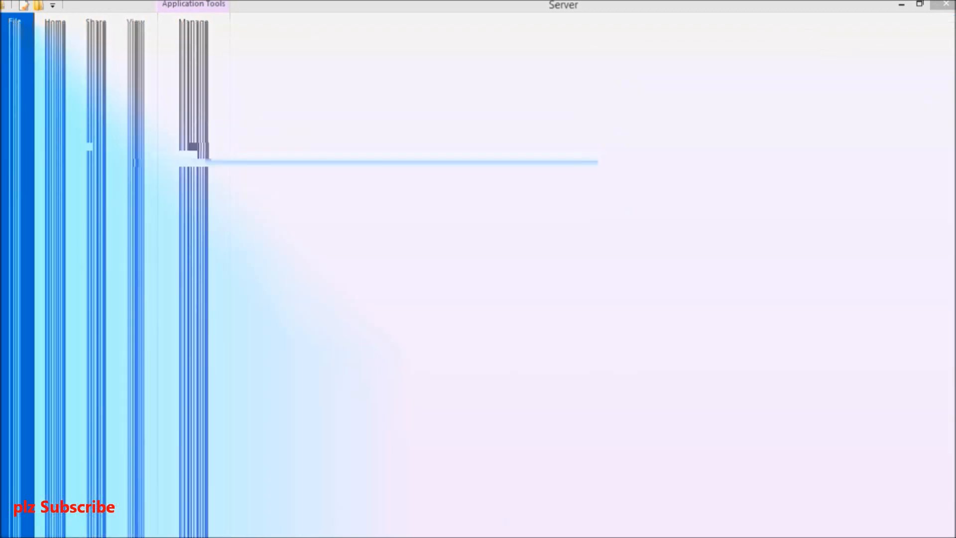
Step: Keep Oracle as the repository database type and enter user ID infa with its password
click(214, 158)
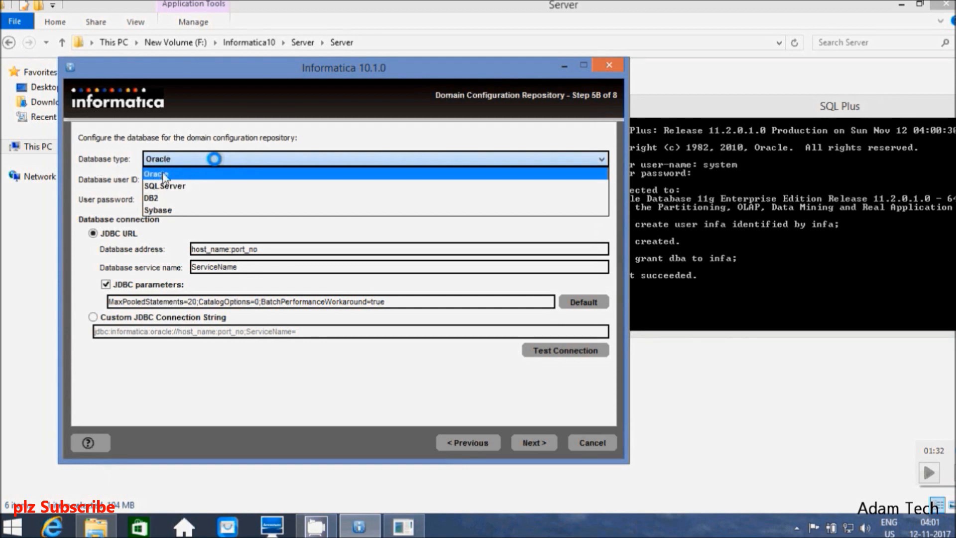
click(121, 174)
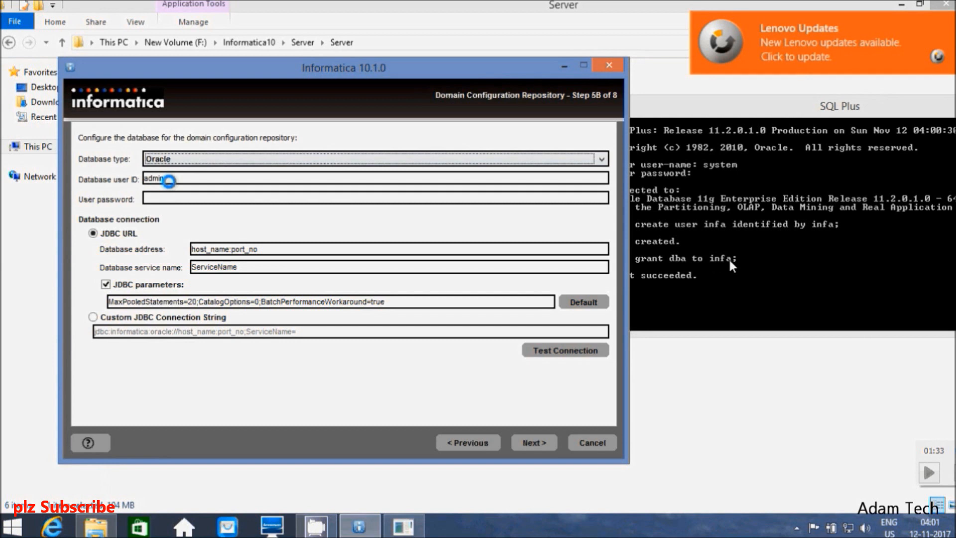
click(170, 180)
key(BackSpace)
key(BackSpace)
key(BackSpace)
key(BackSpace)
key(BackSpace)
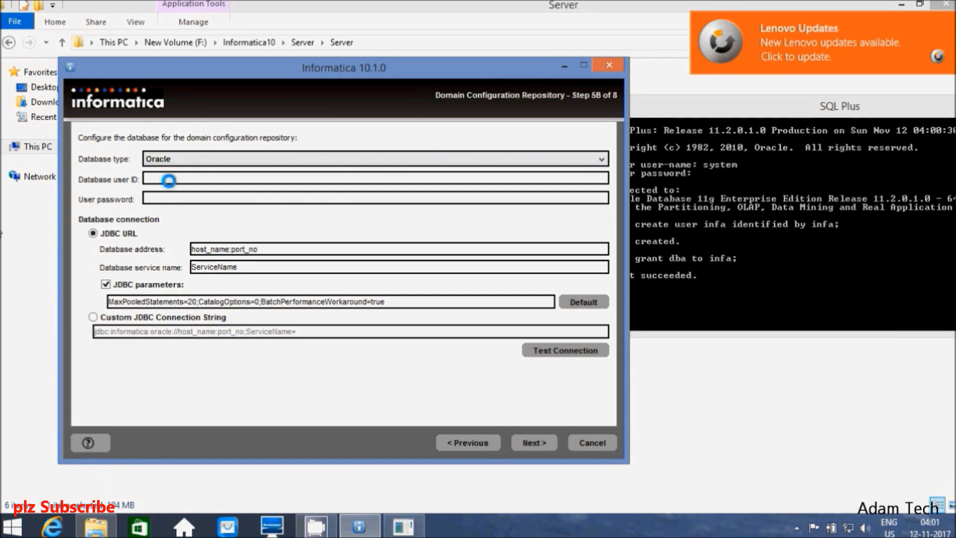
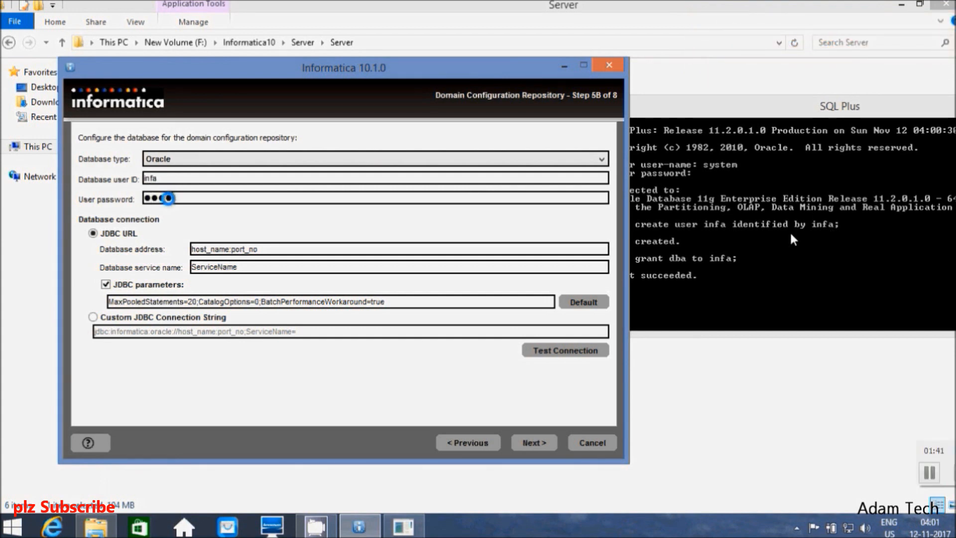
Step: Set the repository database address to localhost:1521 and the service name to orcl
click(226, 250)
click(252, 305)
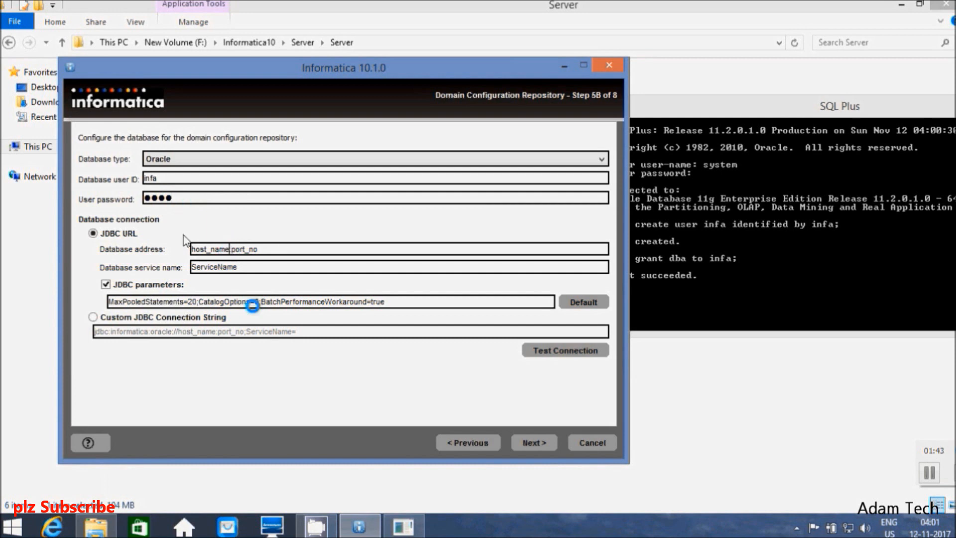
key(BackSpace)
key(BackSpace)
key(BackSpace)
key(BackSpace)
key(BackSpace)
key(BackSpace)
key(BackSpace)
key(BackSpace)
key(BackSpace)
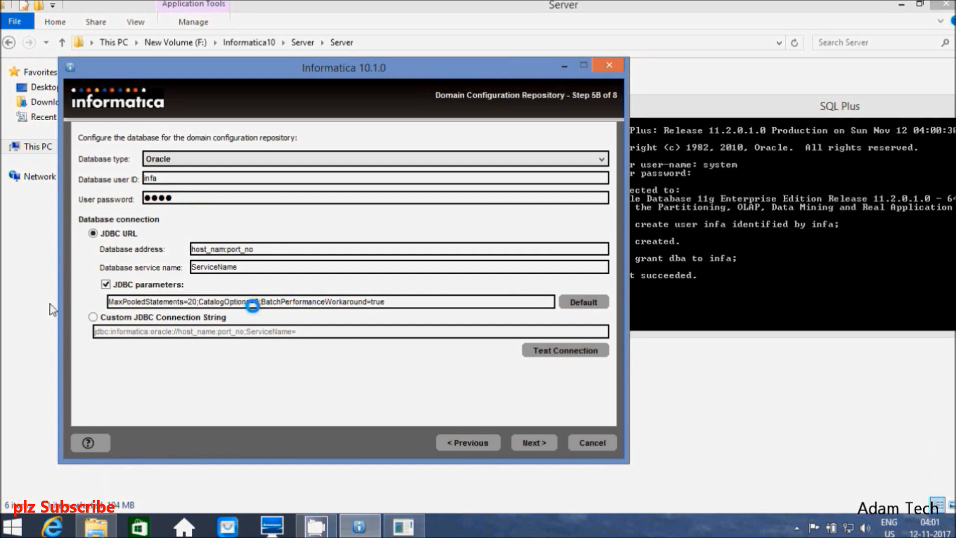
text(localhost)
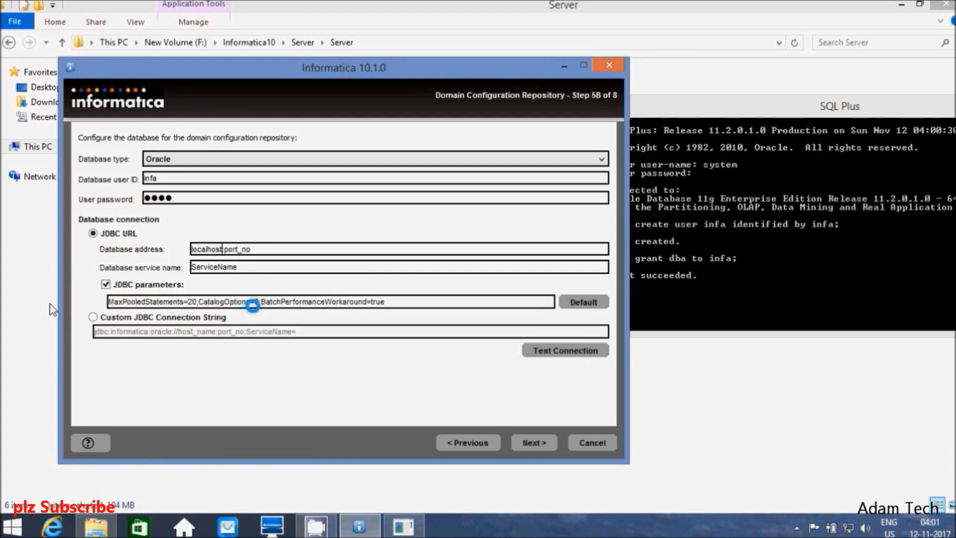
key(Delete)
key(Delete)
key(Delete)
key(Delete)
key(Delete)
key(Delete)
key(Delete)
text(1521)
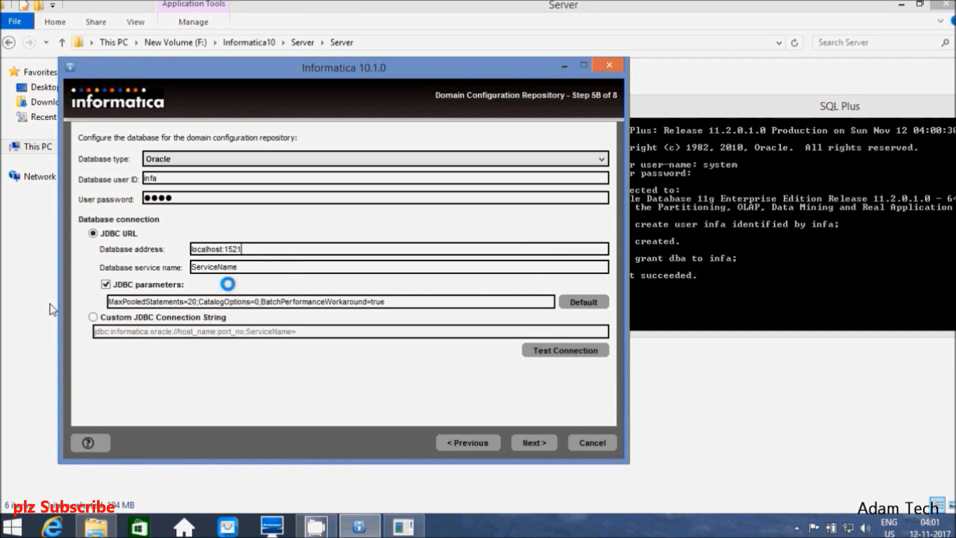
key(BackSpace)
key(BackSpace)
key(BackSpace)
key(BackSpace)
key(BackSpace)
key(BackSpace)
key(BackSpace)
key(BackSpace)
key(BackSpace)
key(BackSpace)
key(BackSpace)
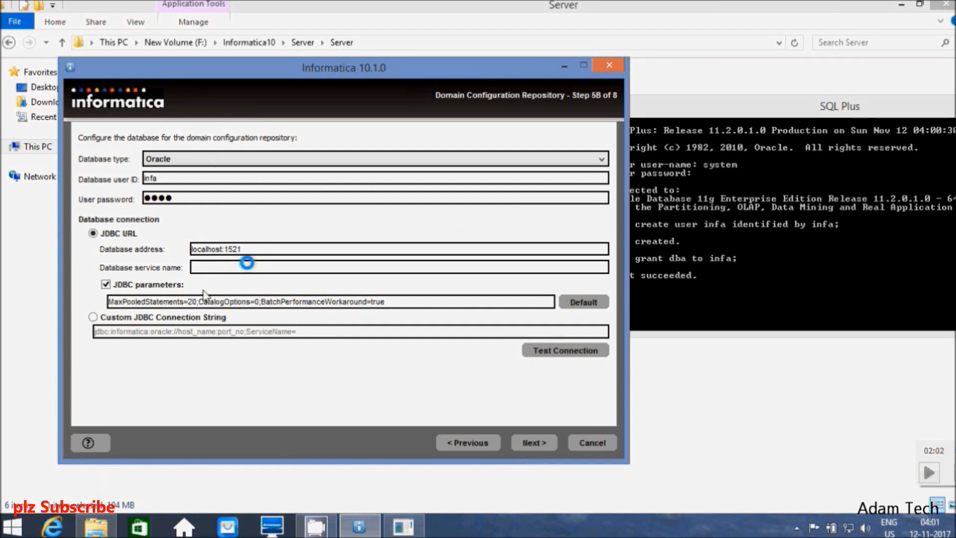
click(247, 262)
text(orc)
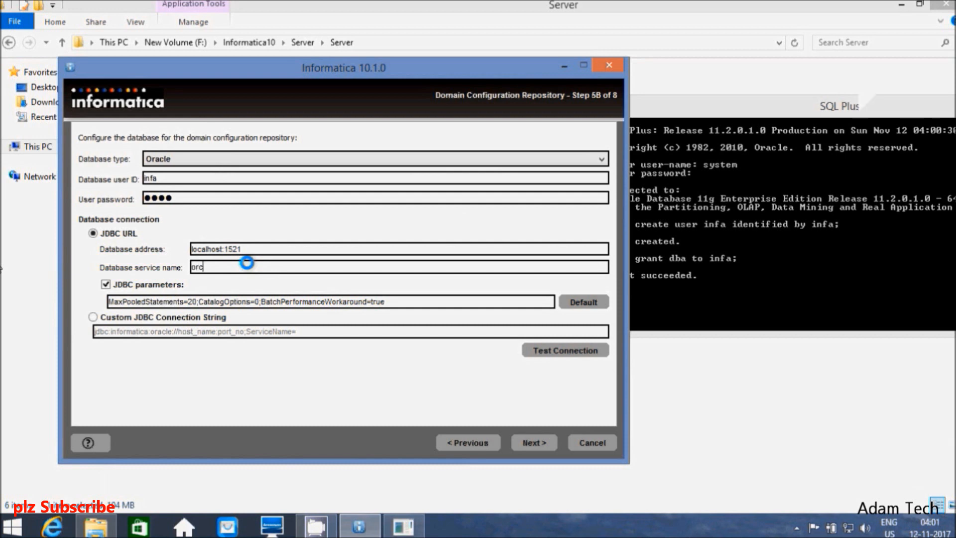
text(l)
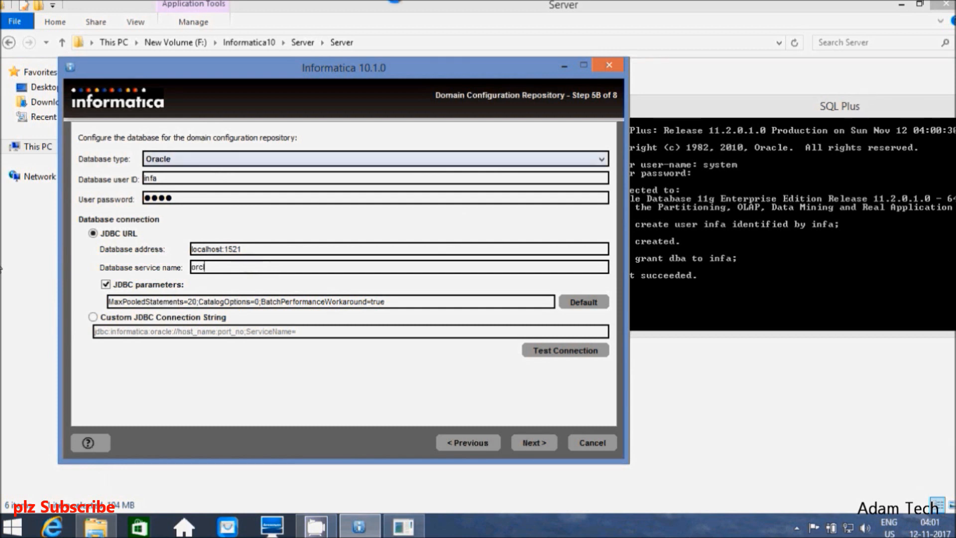
Step: Test the repository database connection and dismiss the success message
click(557, 352)
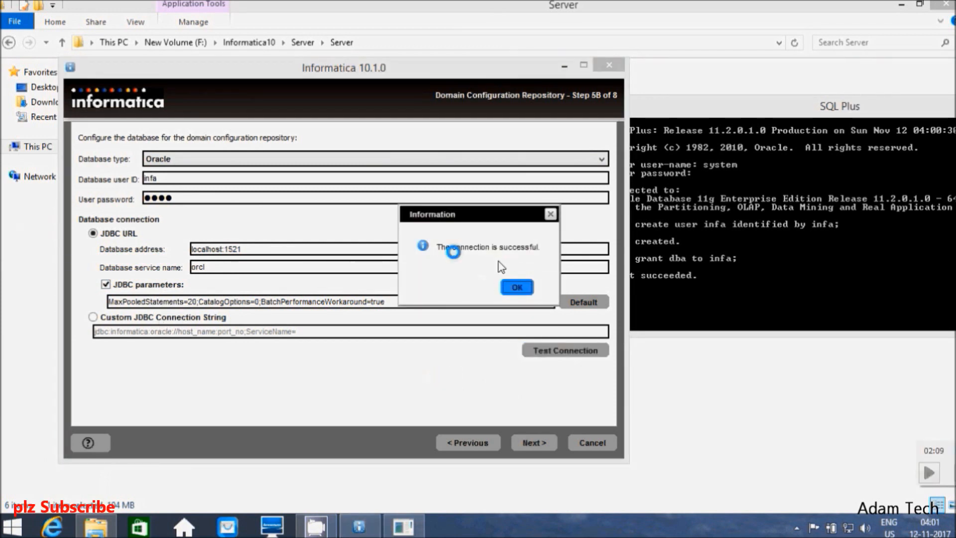
click(517, 288)
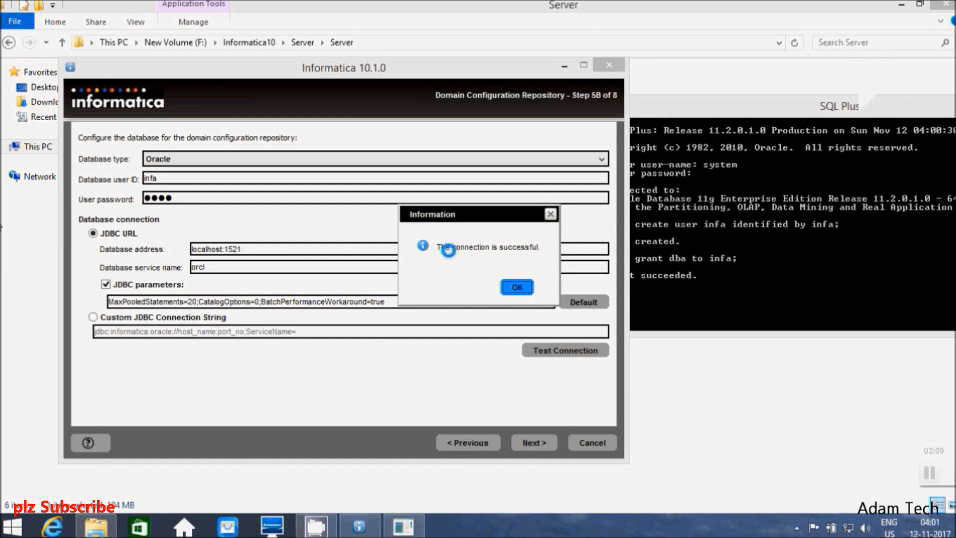
click(525, 293)
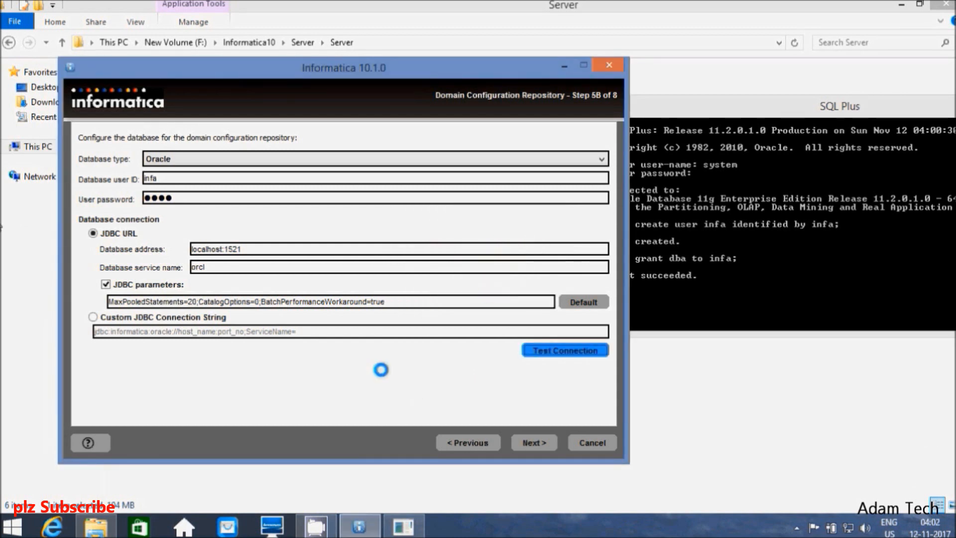
Step: Enter an encryption keyword and acknowledge the key location C:\Informatica\10.1.0\isp\config\keys
click(532, 445)
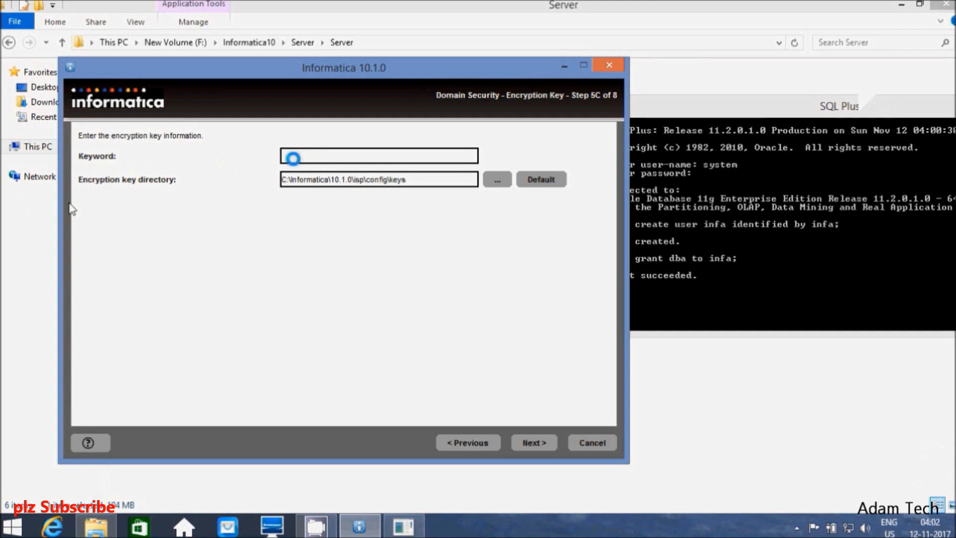
text(i)
text(●●●●●)
text(●●●●●●)
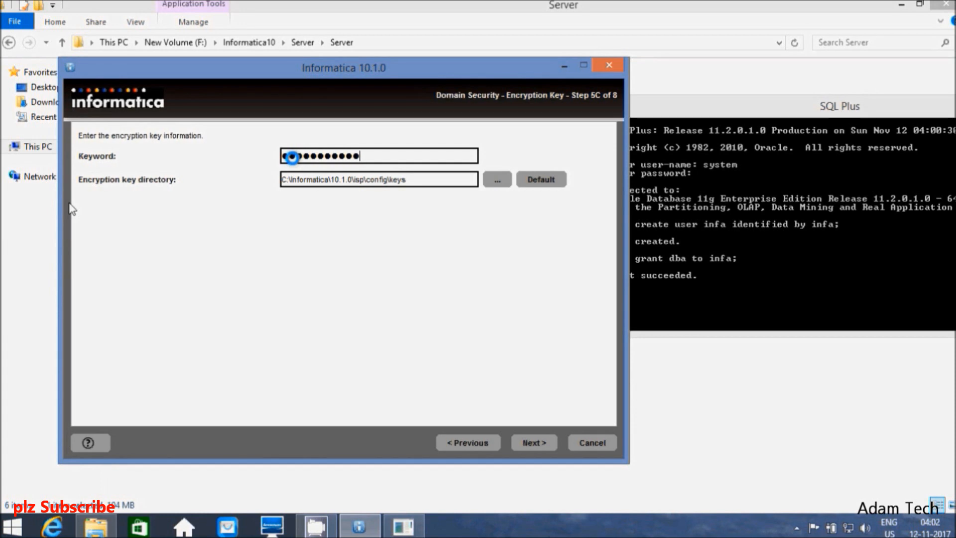
text(●●●)
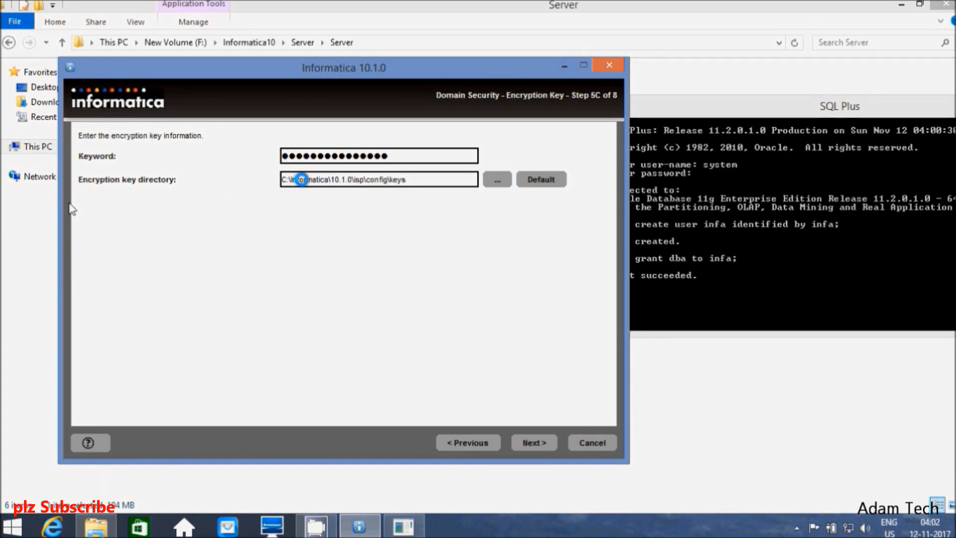
click(534, 443)
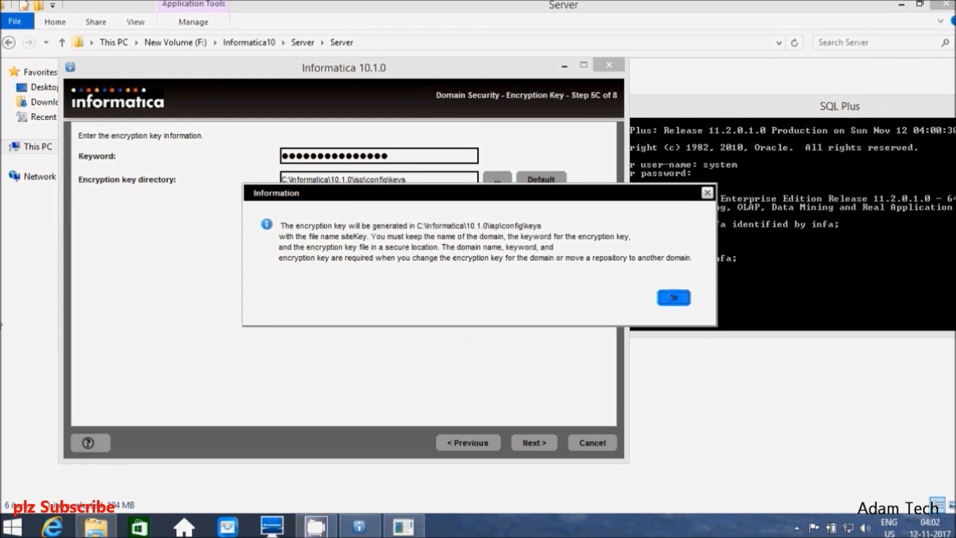
click(673, 298)
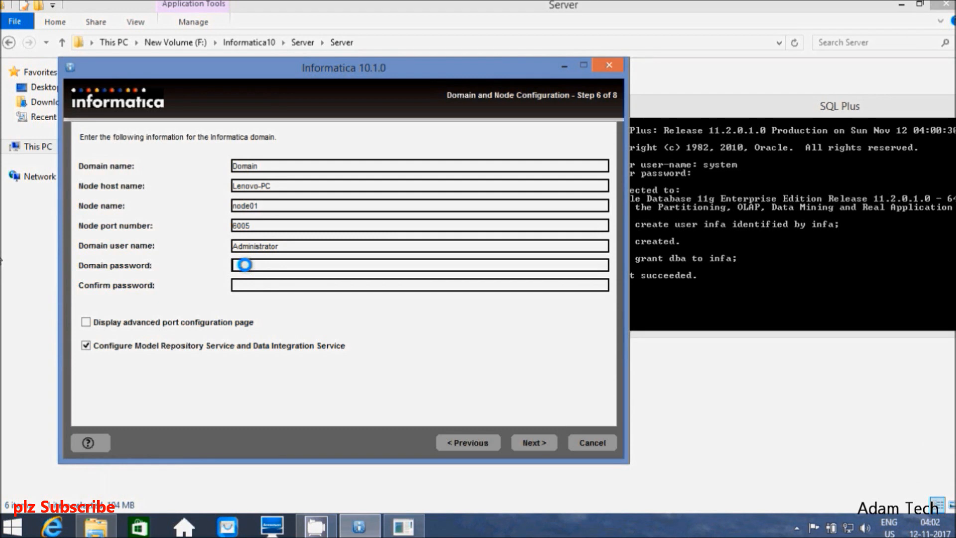
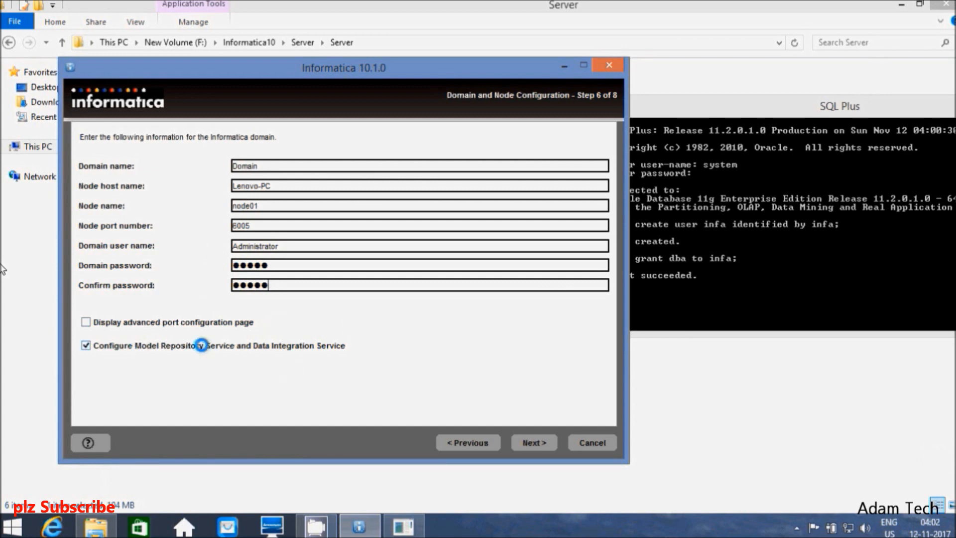
Step: Enter the domain password, leave the advanced port configuration page off, and submit
click(154, 321)
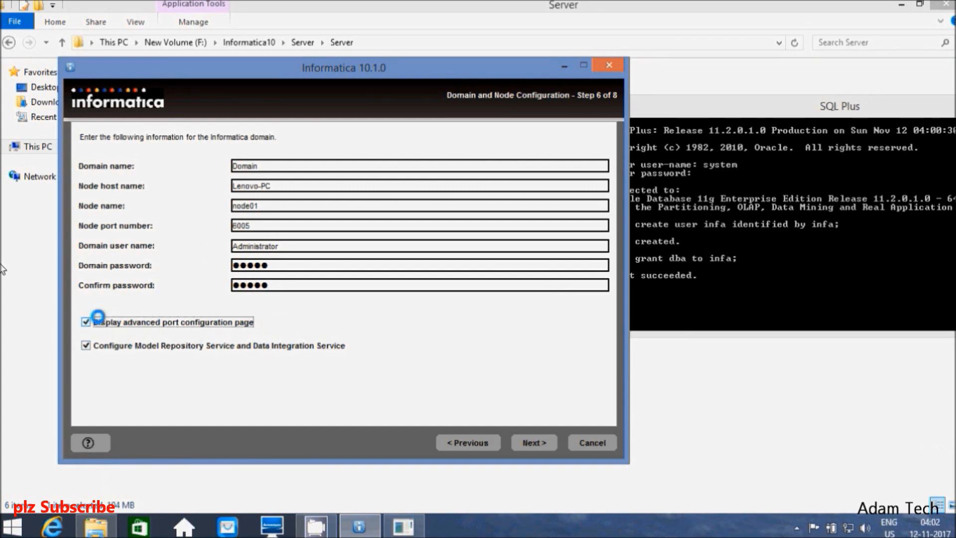
click(98, 317)
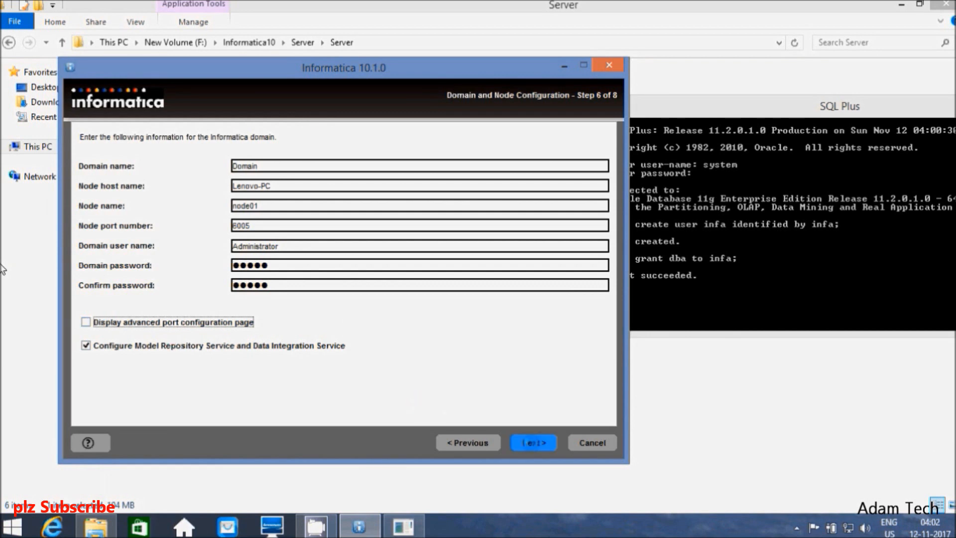
click(533, 443)
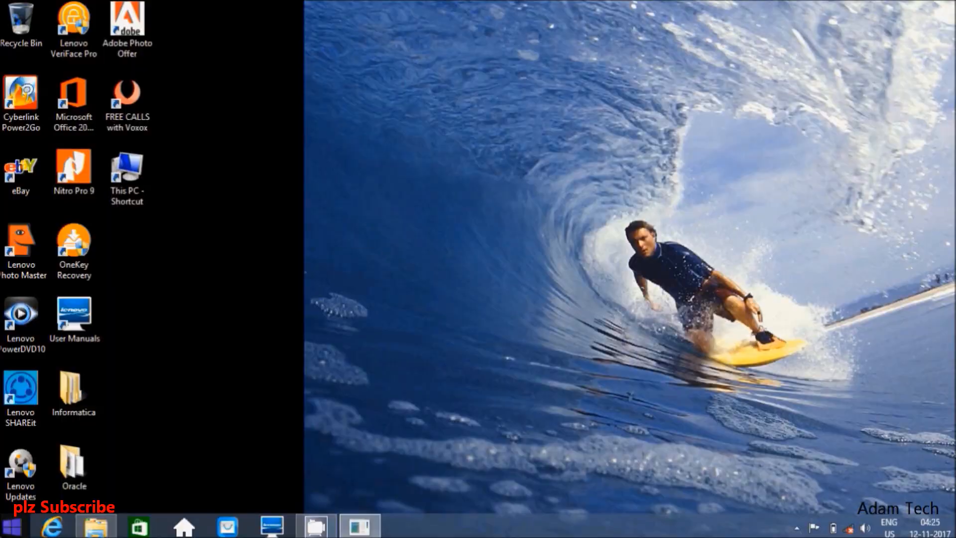
Step: Find the Informatica 10.1.0 group in the Start screen Apps list and open the Administrator Home Page shortcut's options
key(super)
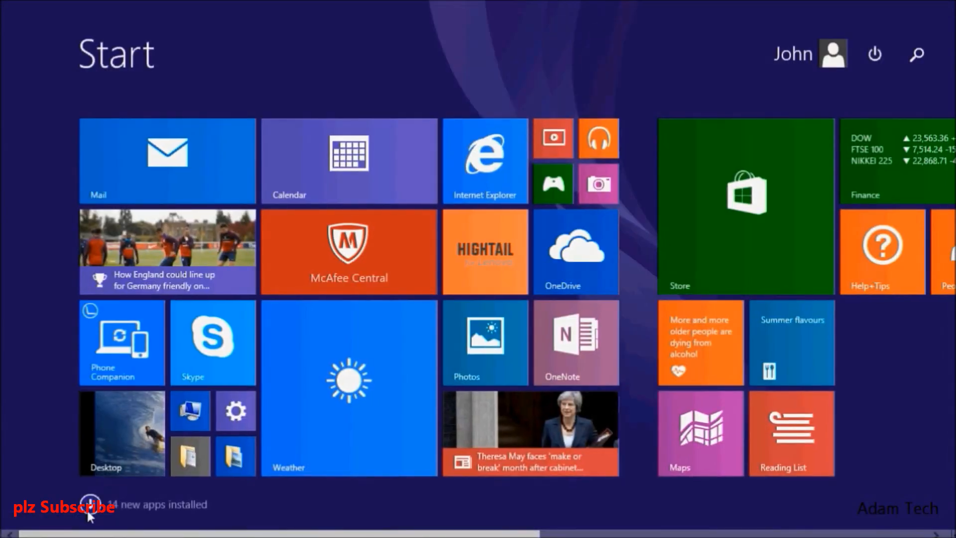
click(90, 505)
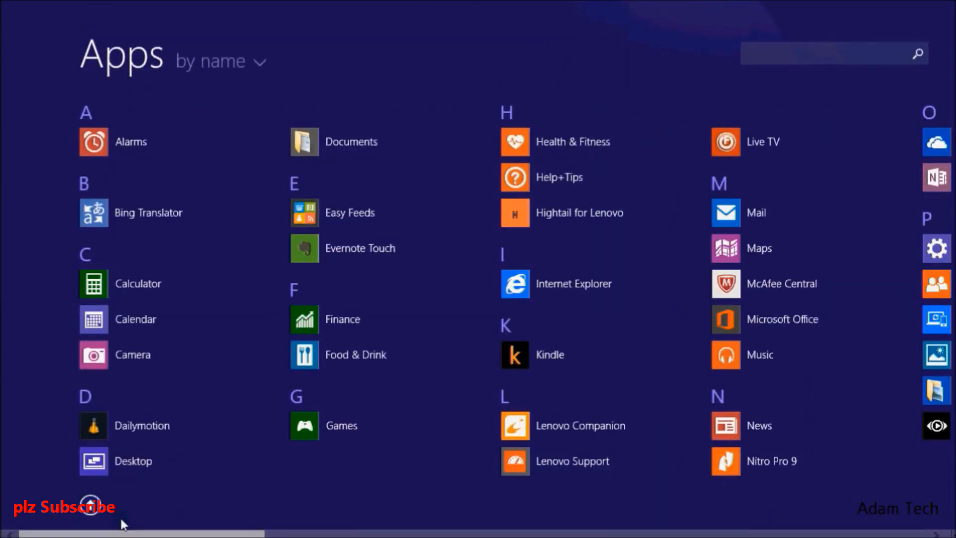
scroll(478, 299, down, 15)
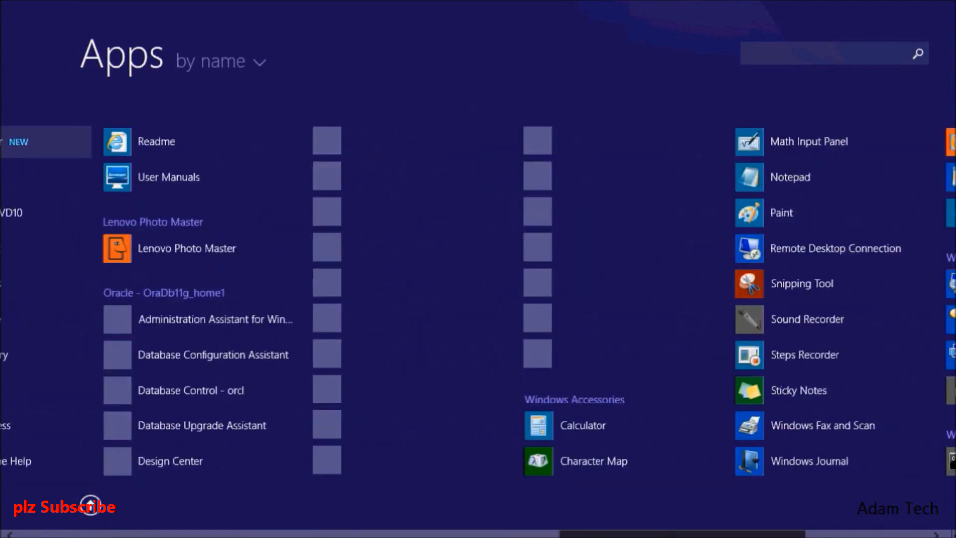
scroll(91, 504, down, 3)
scroll(90, 504, up, 5)
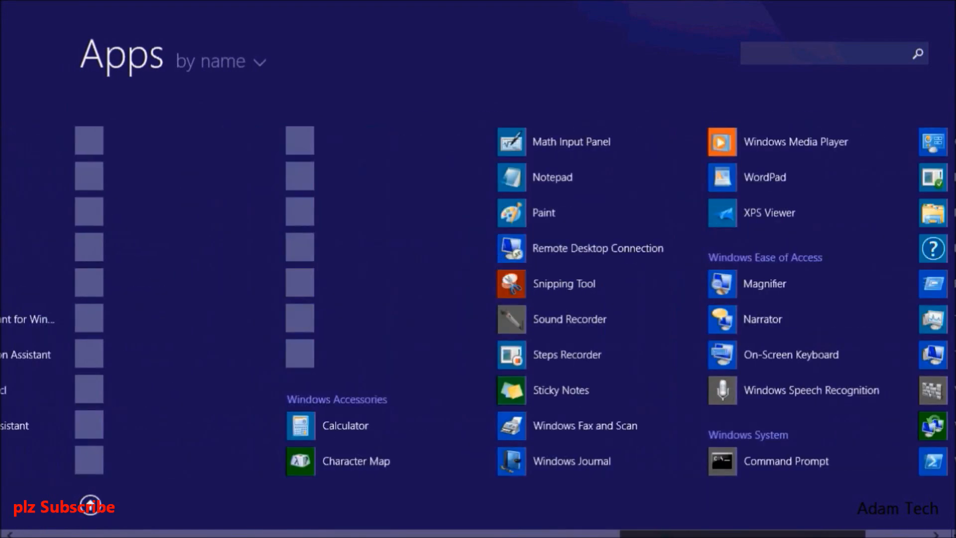
scroll(254, 348, up, 5)
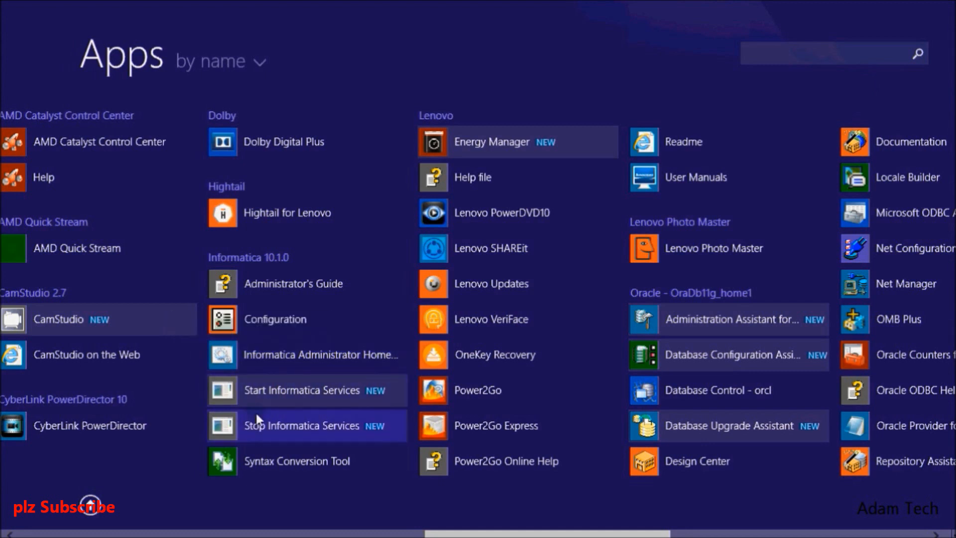
right_click(269, 351)
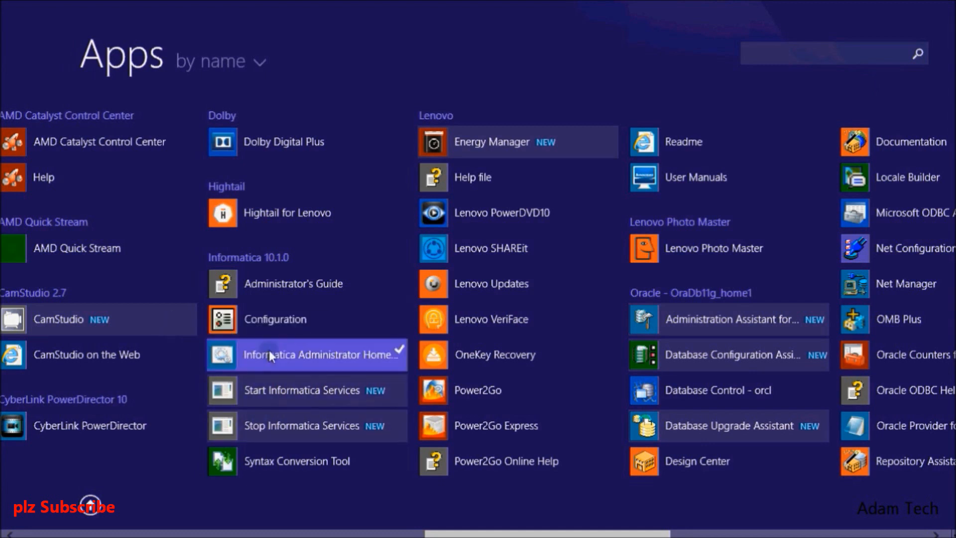
Step: Open the Informatica Administrator login page as administrator in a new tab, past the certificate warning
click(327, 381)
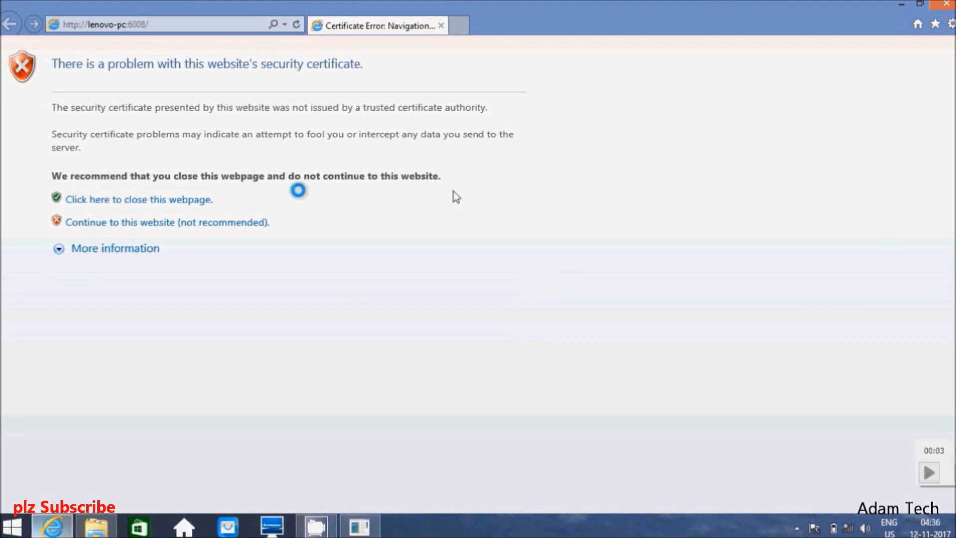
right_click(116, 226)
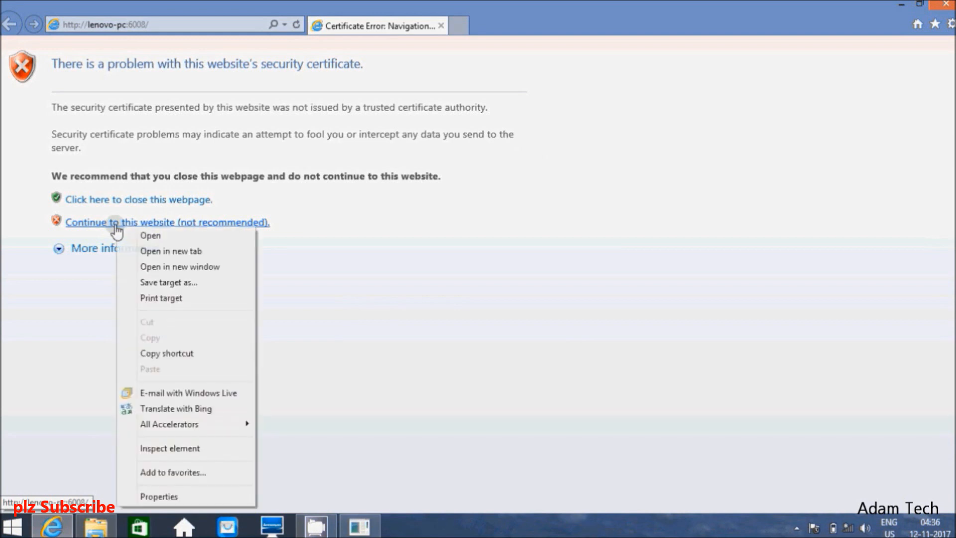
click(146, 251)
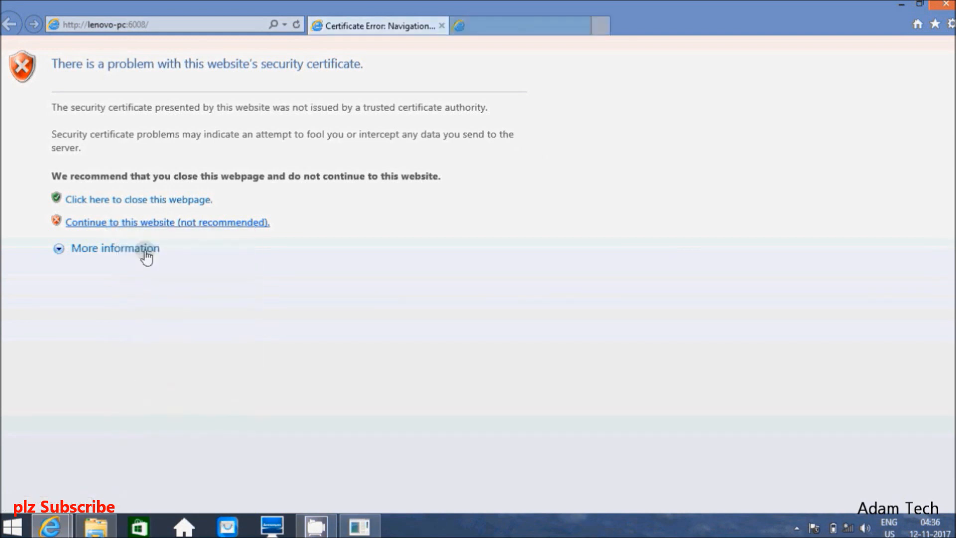
click(502, 29)
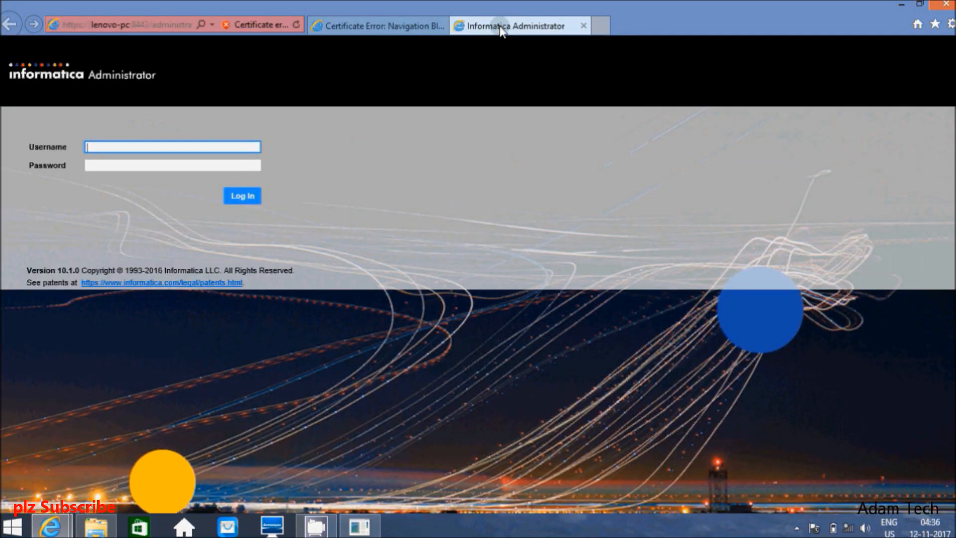
Step: Log in to Informatica Administrator with the administrator username and account password
click(98, 148)
text(Administrator)
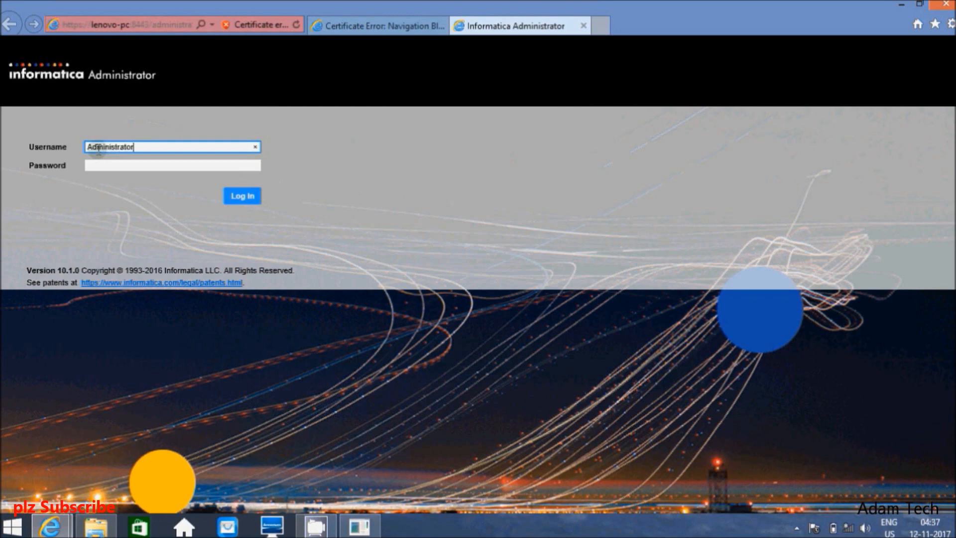
key(Tab)
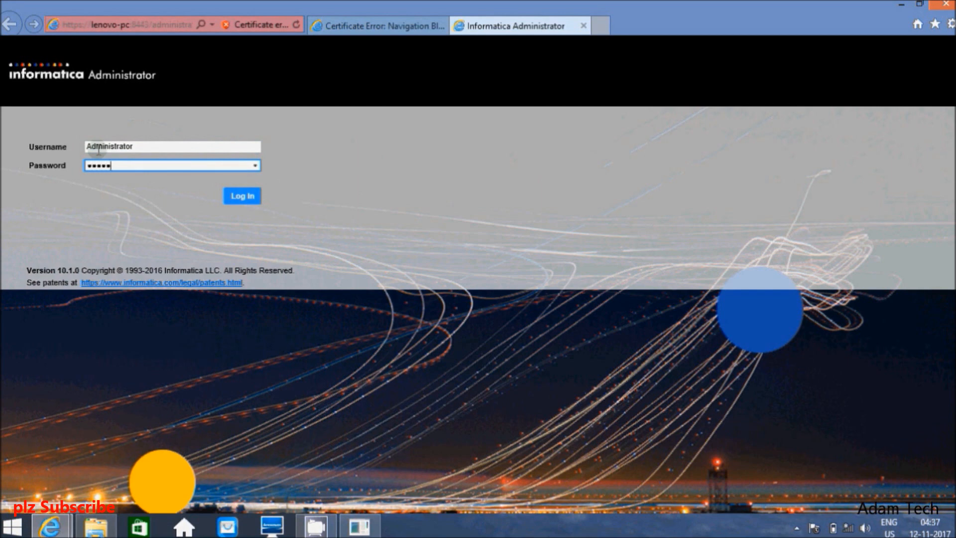
click(242, 196)
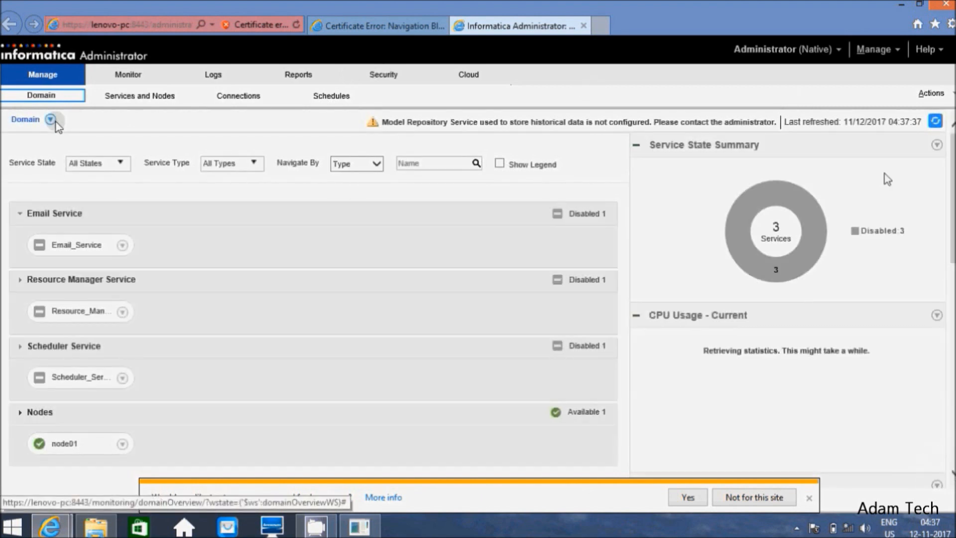
Step: View node01's properties, then show the Domain properties with its Oracle settings and gateway
click(52, 120)
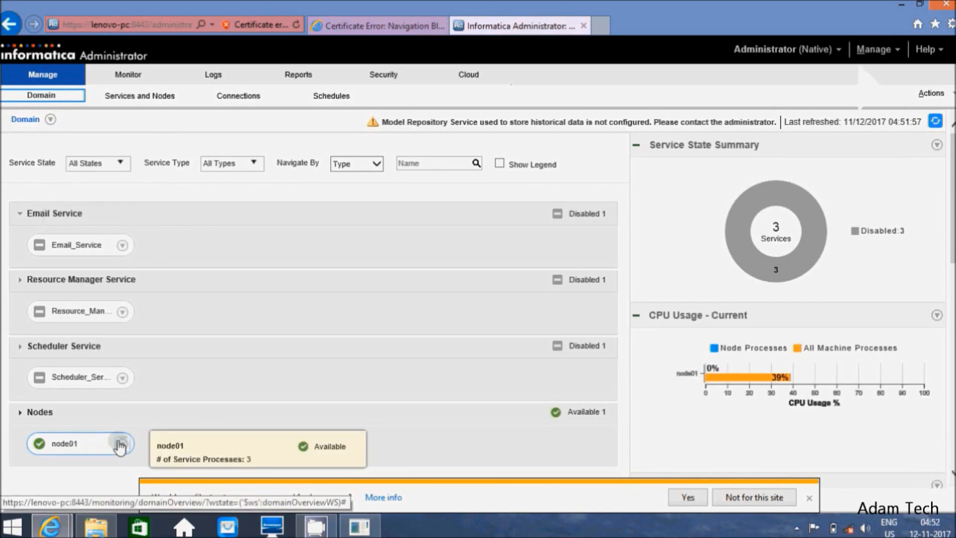
click(121, 444)
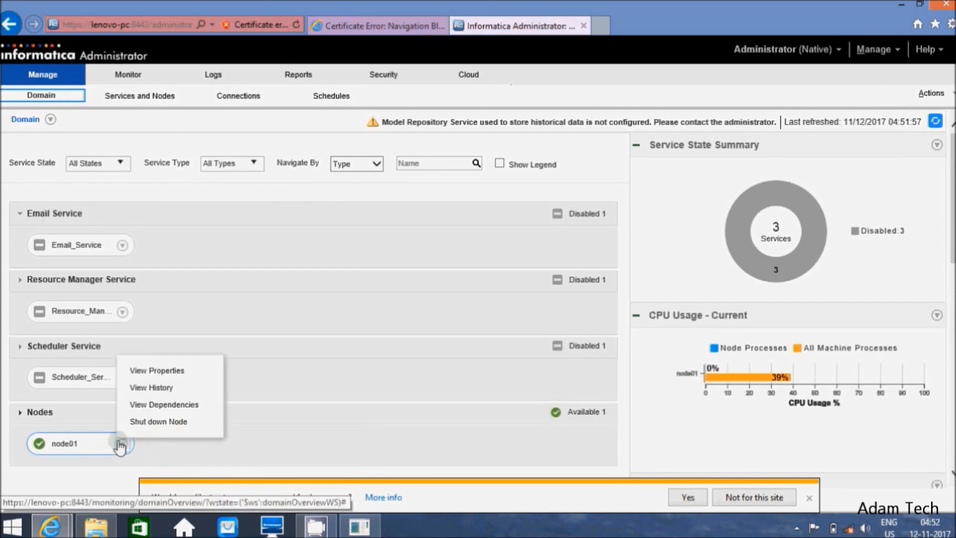
click(155, 371)
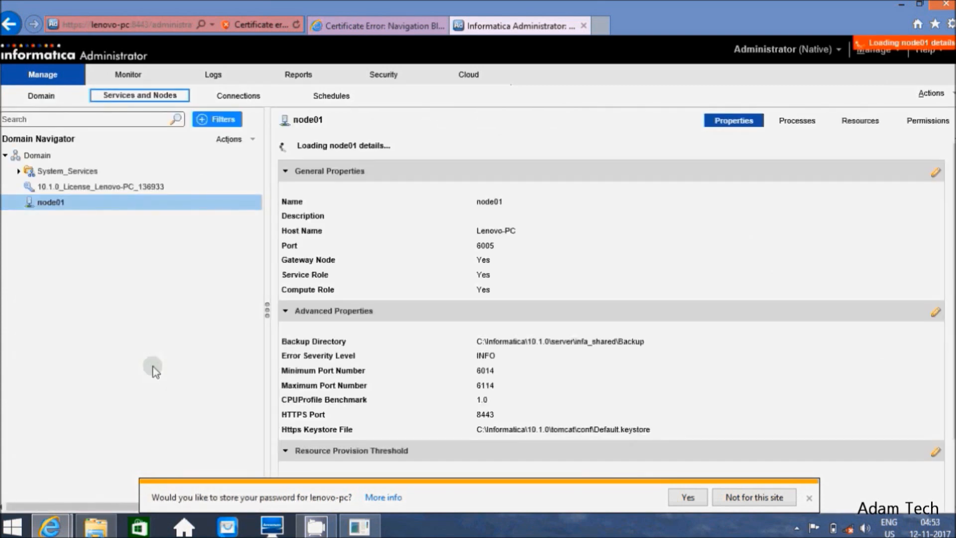
click(74, 156)
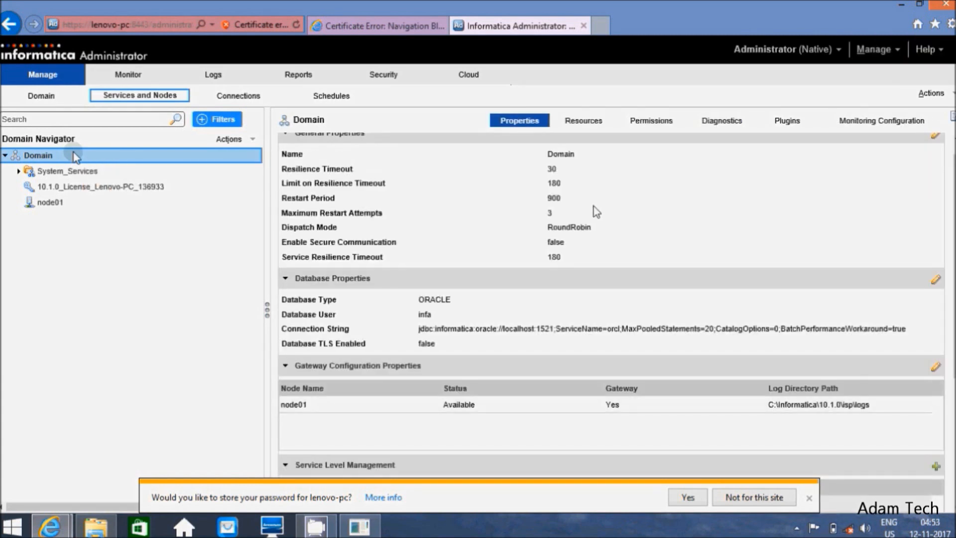
Step: Start a new PowerCenter Repository Service from the Domain's New menu, dismissing the Lenovo popup
right_click(75, 157)
mouse_move(90, 162)
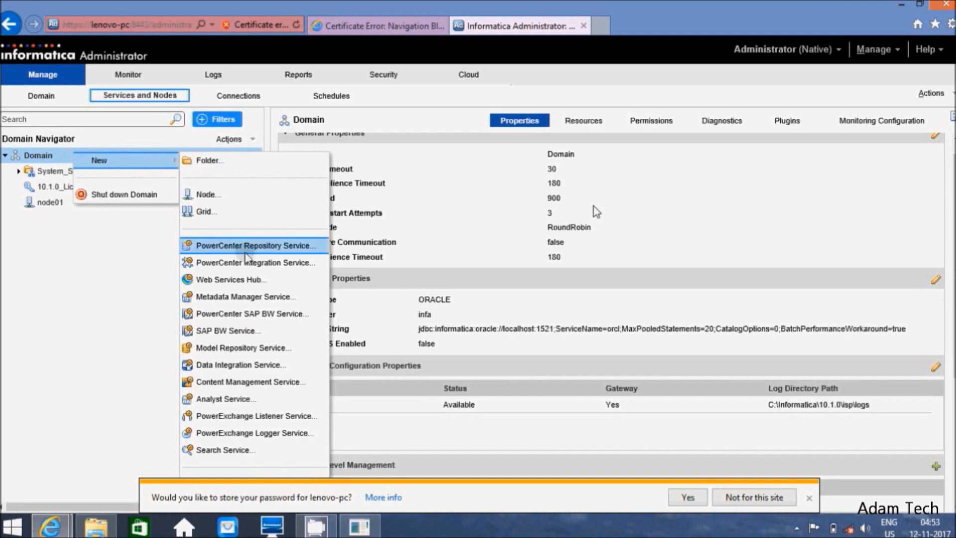
click(245, 249)
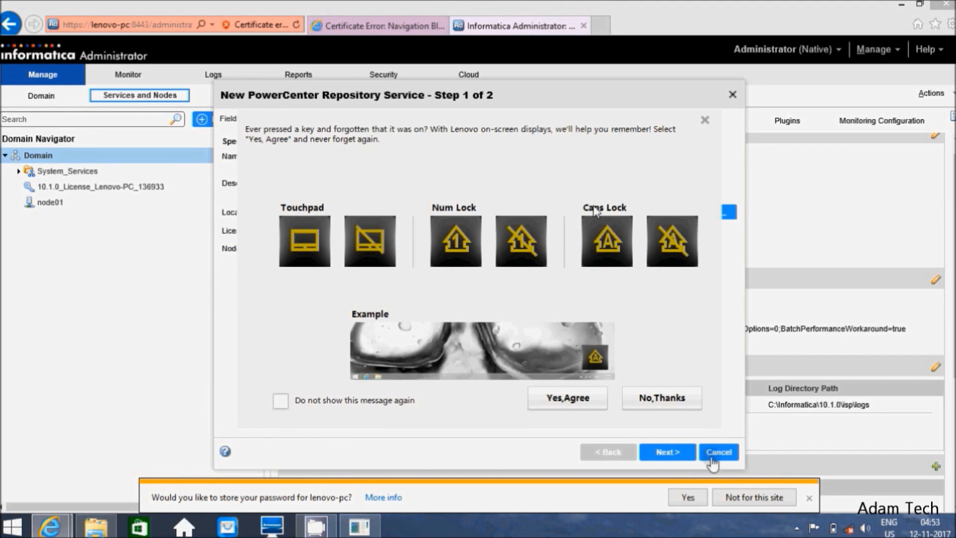
click(686, 401)
Step: Name the service REP, assign the domain license, and run it on node01
click(412, 156)
text(REP)
click(659, 230)
click(536, 259)
click(658, 249)
click(477, 265)
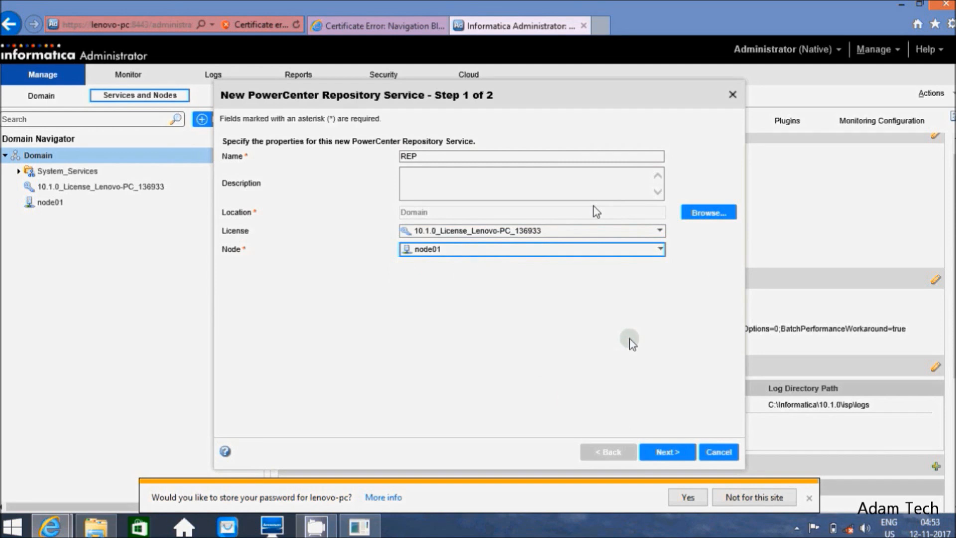
Step: Advance to the database step and choose Oracle as the database type
click(667, 452)
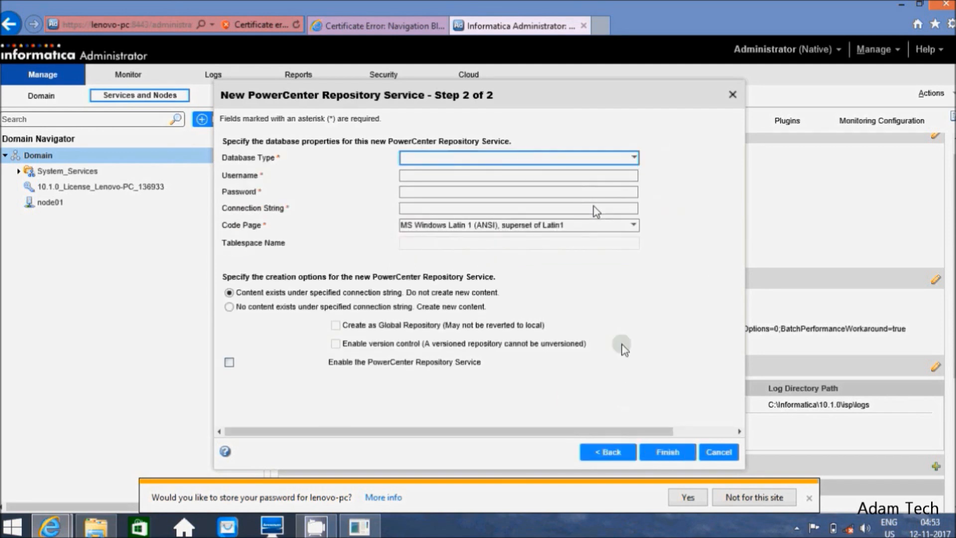
click(634, 157)
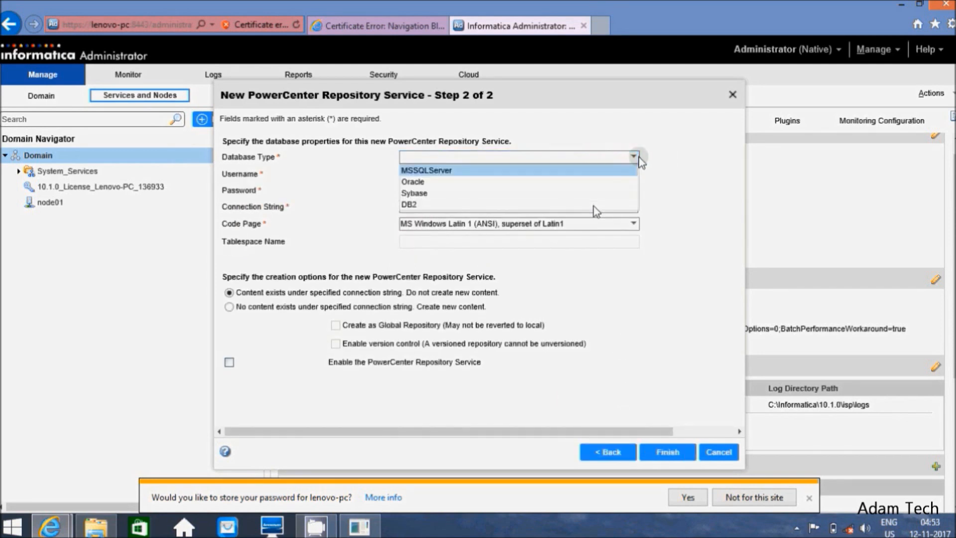
click(421, 181)
click(421, 173)
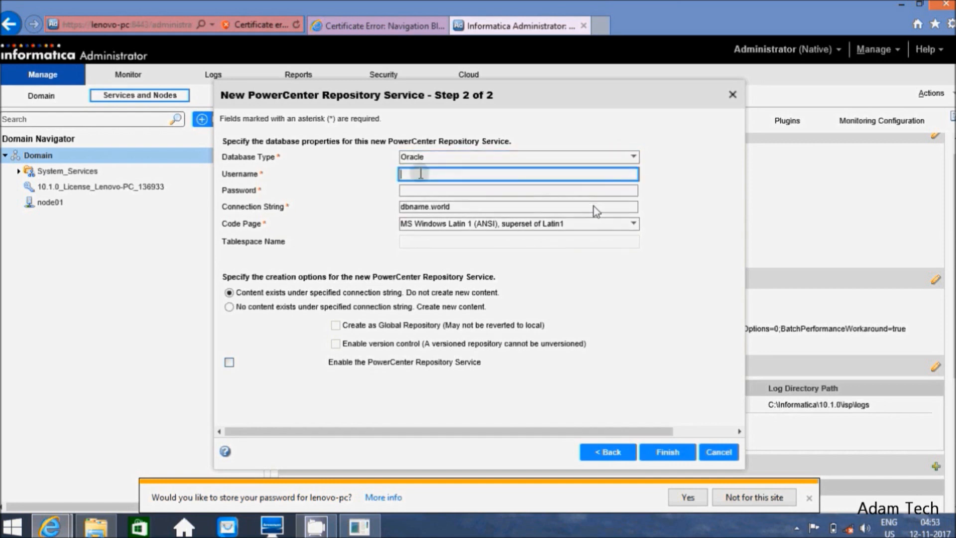
Step: In SQL Plus, create Oracle user infa1 by editing the recalled create user command
key(alt+Tab)
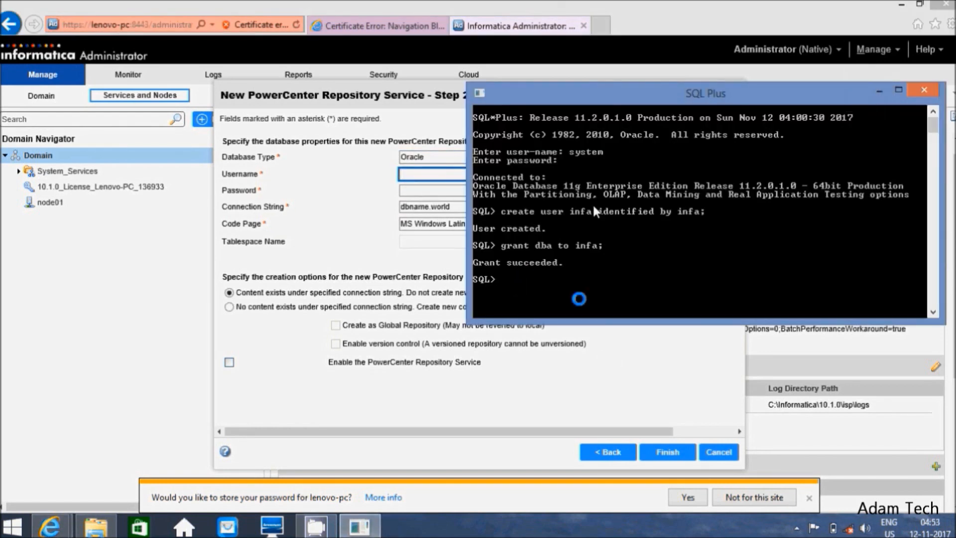
key(Up)
key(Up)
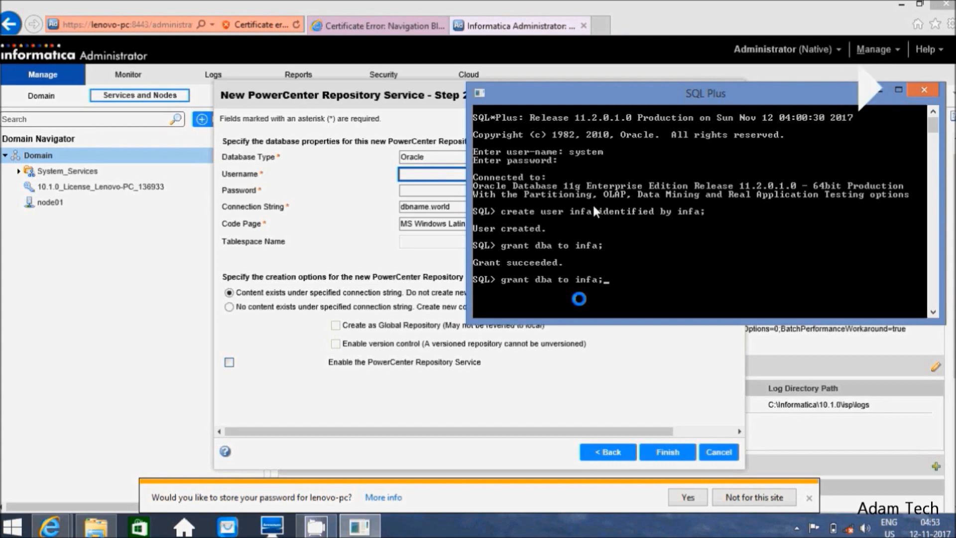
key(Left)
key(Left)
key(Left)
key(Left)
key(Left)
key(Left)
key(Left)
key(Left)
key(Left)
key(Left)
key(Left)
key(Left)
key(Left)
key(Left)
key(Left)
key(Left)
key(Left)
key(Left)
key(Left)
key(Left)
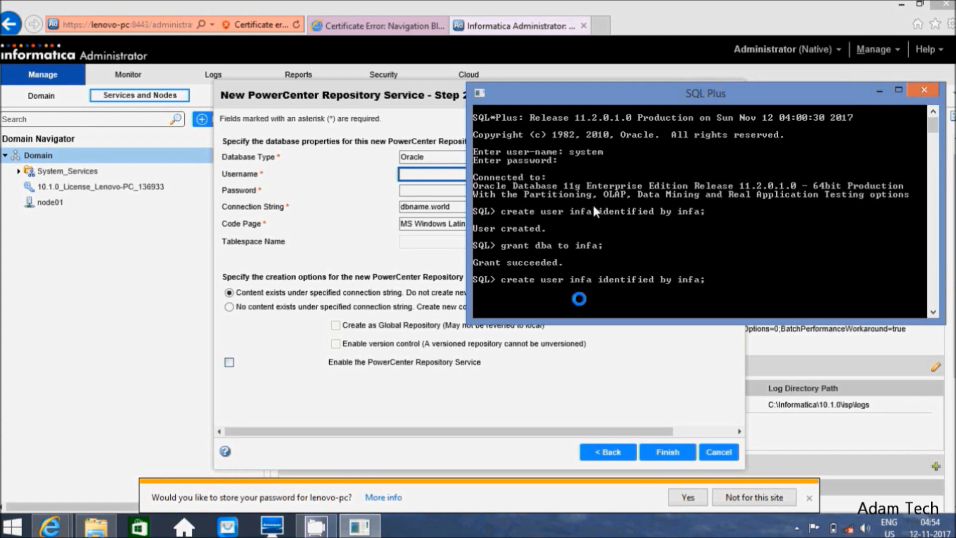
key(BackSpace)
key(BackSpace)
key(BackSpace)
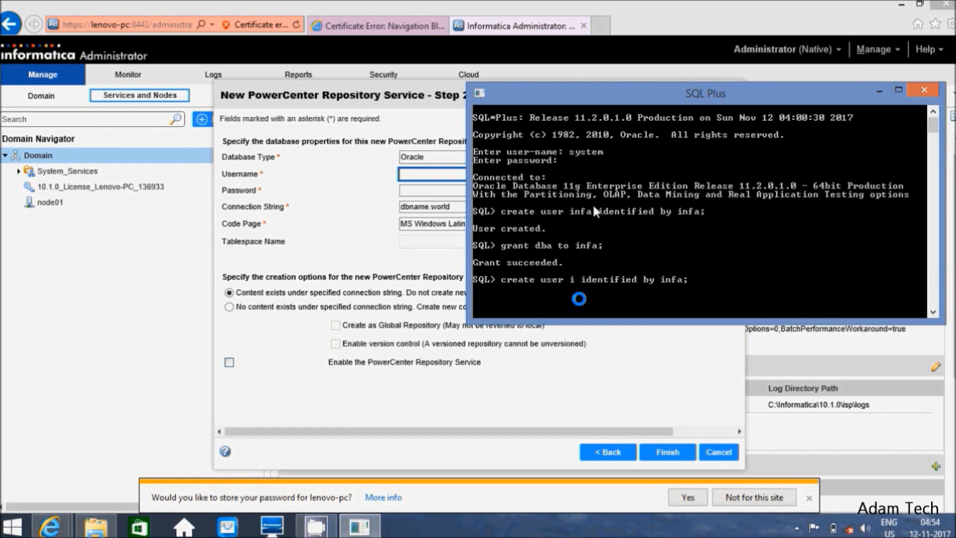
text(nfa1)
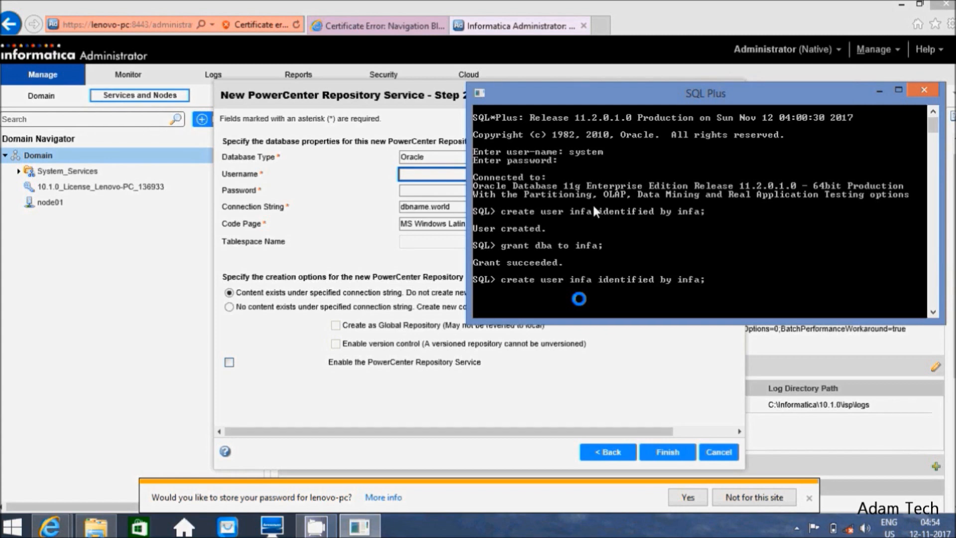
key(End)
key(Left)
text(1)
key(Right)
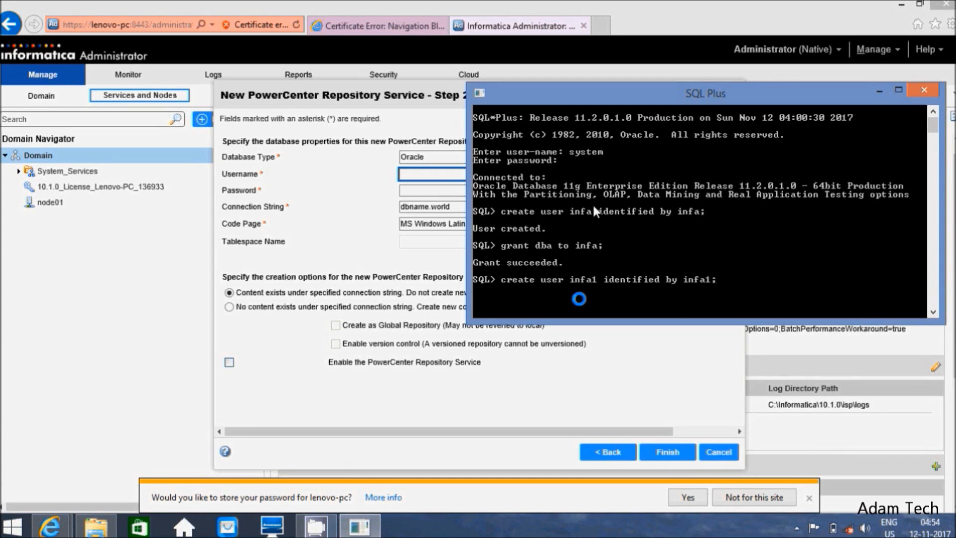
key(Return)
Step: Grant the DBA role to infa1
key(Up)
key(Up)
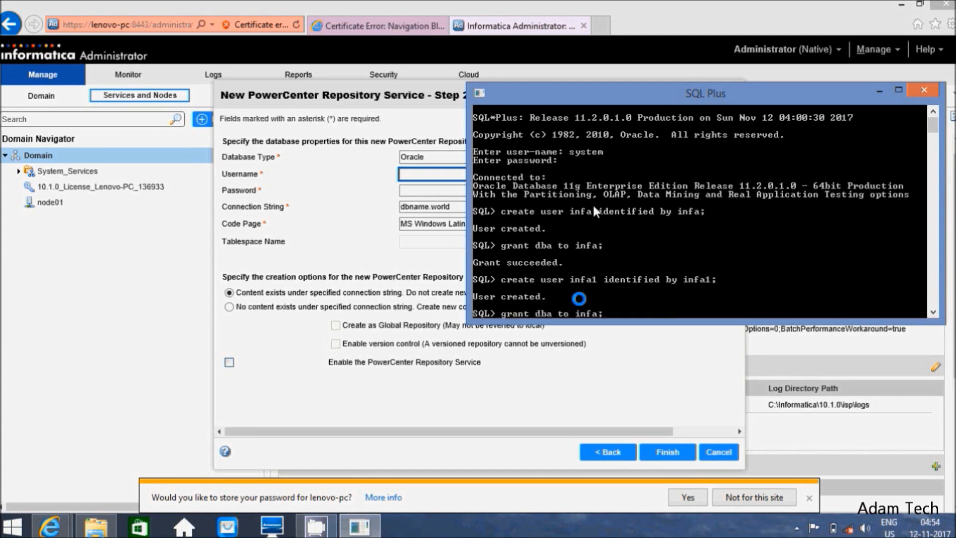
key(BackSpace)
text(1;)
key(Return)
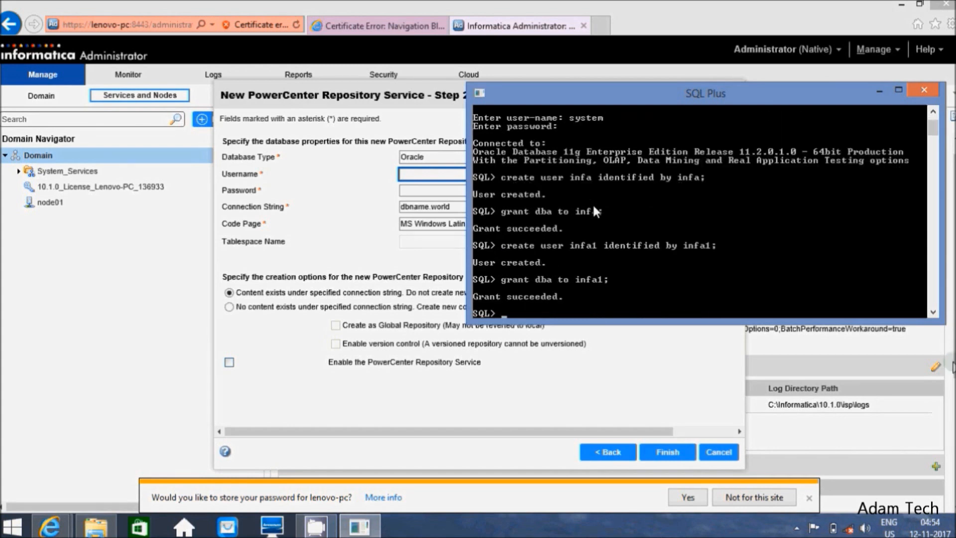
Step: Back in the repository wizard, enter database user infa1 and its password
click(880, 90)
click(412, 183)
click(412, 178)
text(infa1)
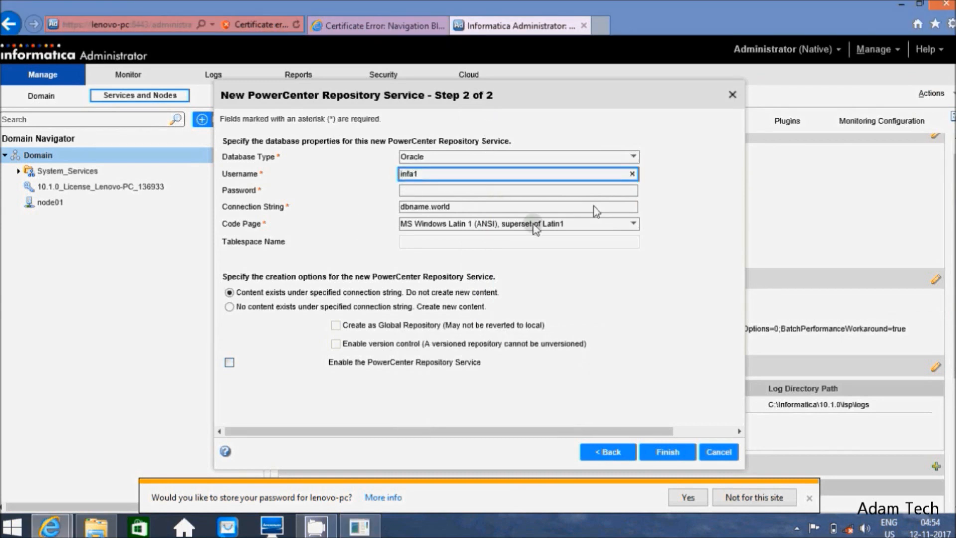
key(Tab)
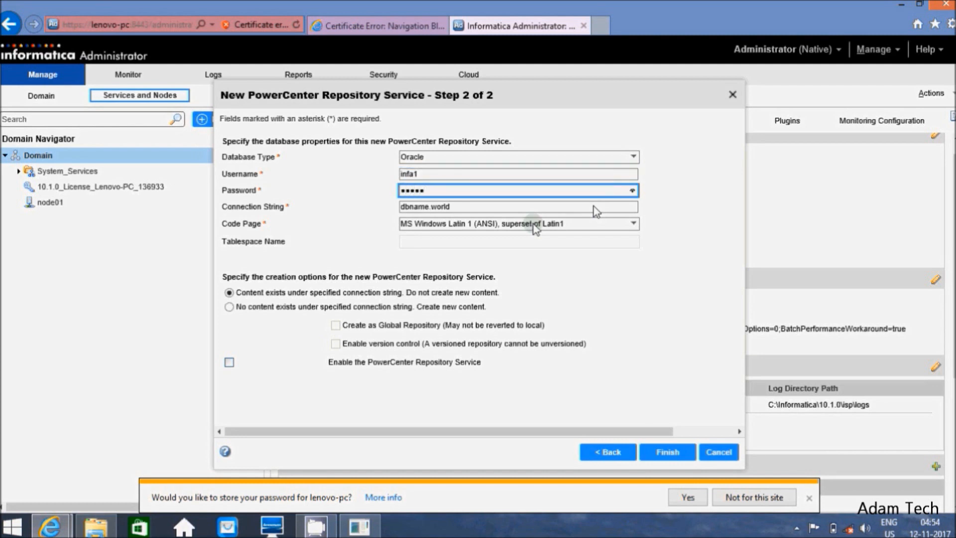
key(Tab)
Step: Set the connection string to orcl, choose No content exists, and enable version control
key(ctrl+a)
key(BackSpace)
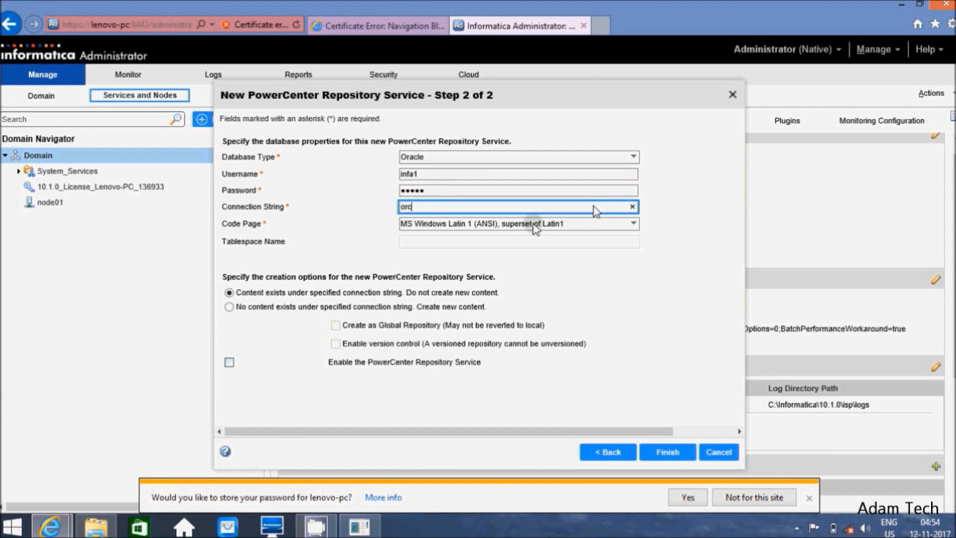
click(264, 309)
click(229, 307)
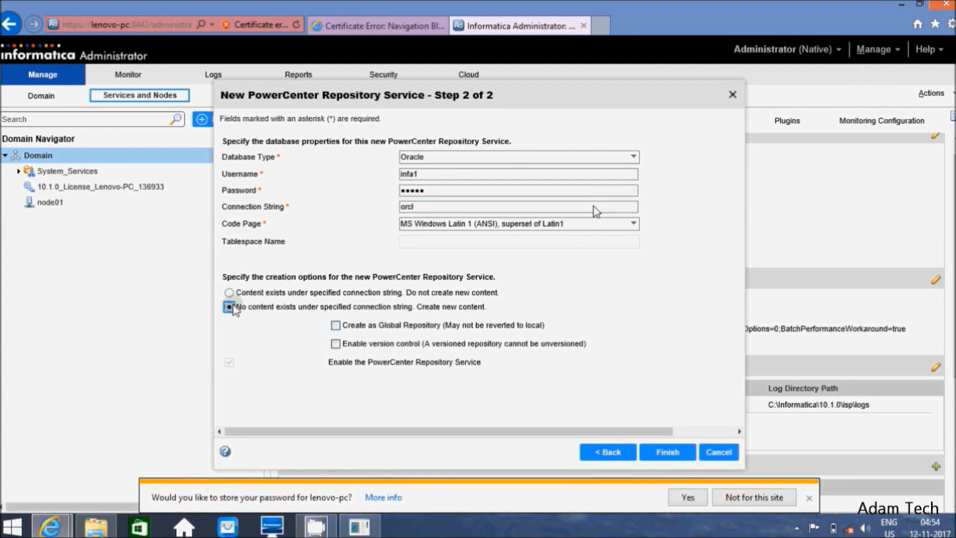
click(357, 347)
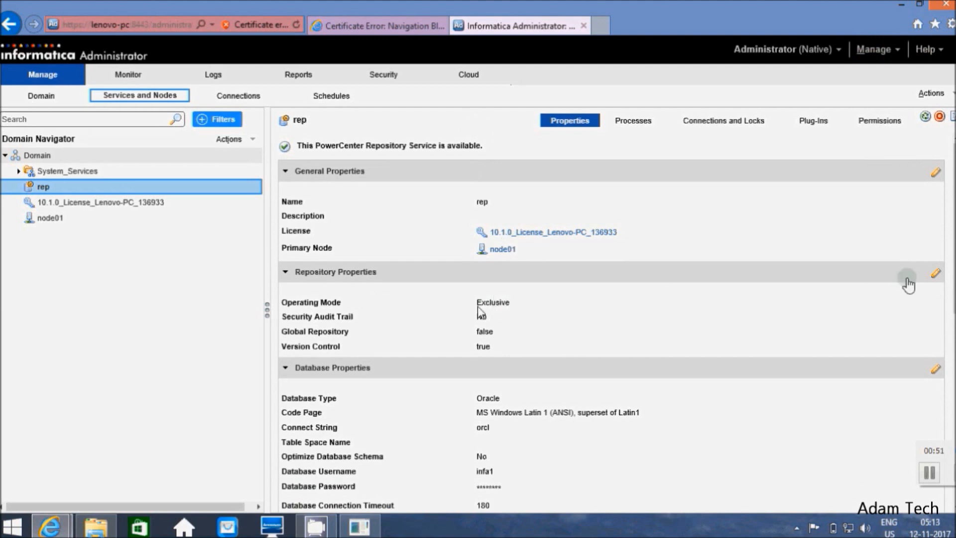
Step: Change the rep repository's operating mode from Exclusive to Normal and confirm the restart
click(936, 273)
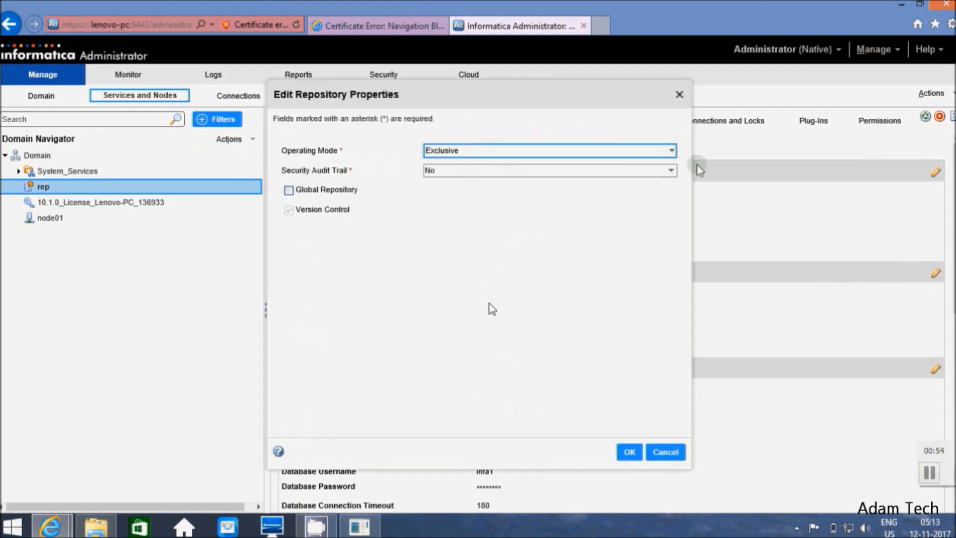
click(671, 151)
click(473, 176)
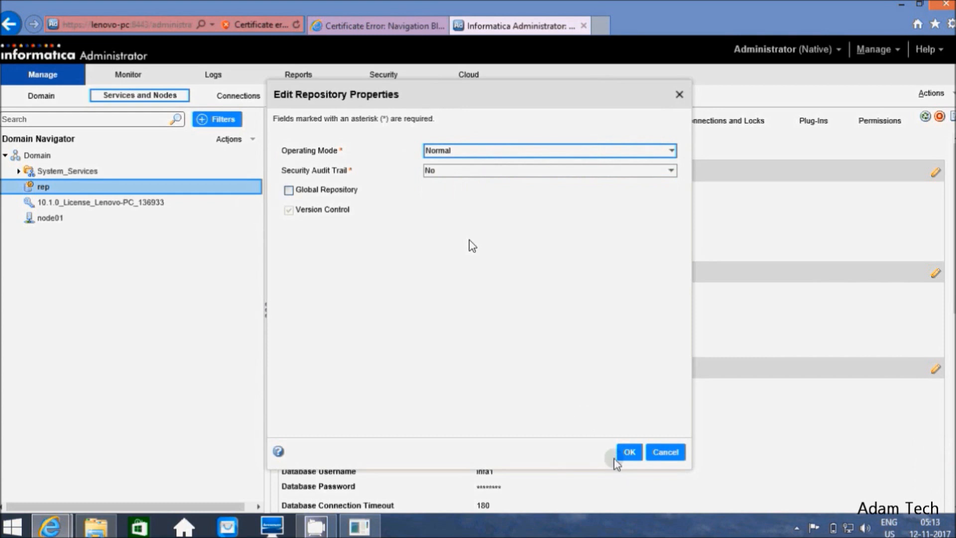
click(627, 453)
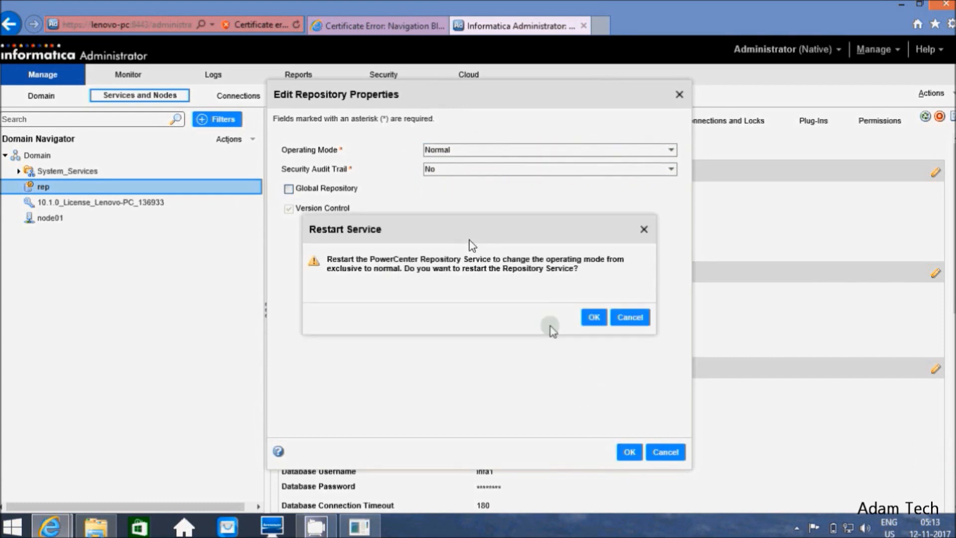
click(593, 319)
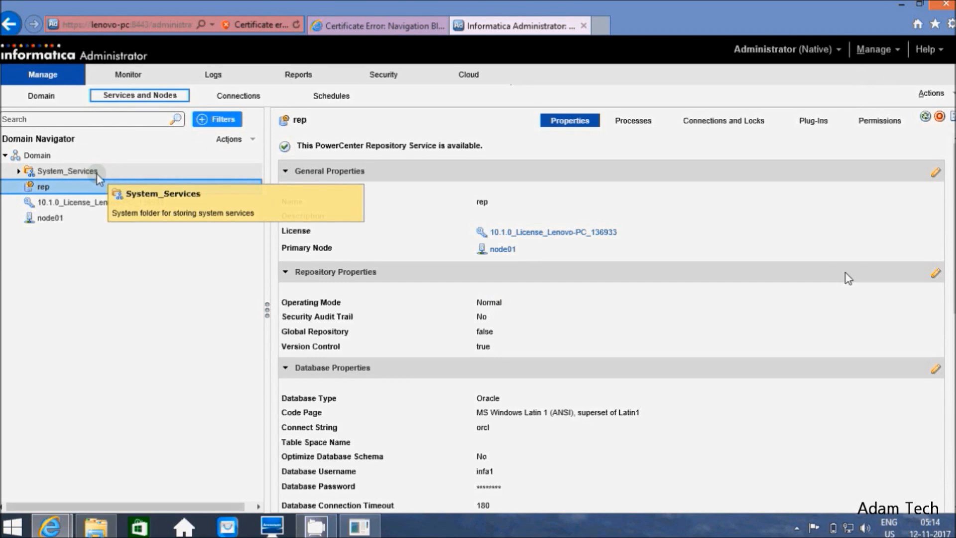
Step: Start a new PowerCenter Integration Service named INT from the Domain's New menu
click(70, 155)
right_click(70, 156)
mouse_move(82, 164)
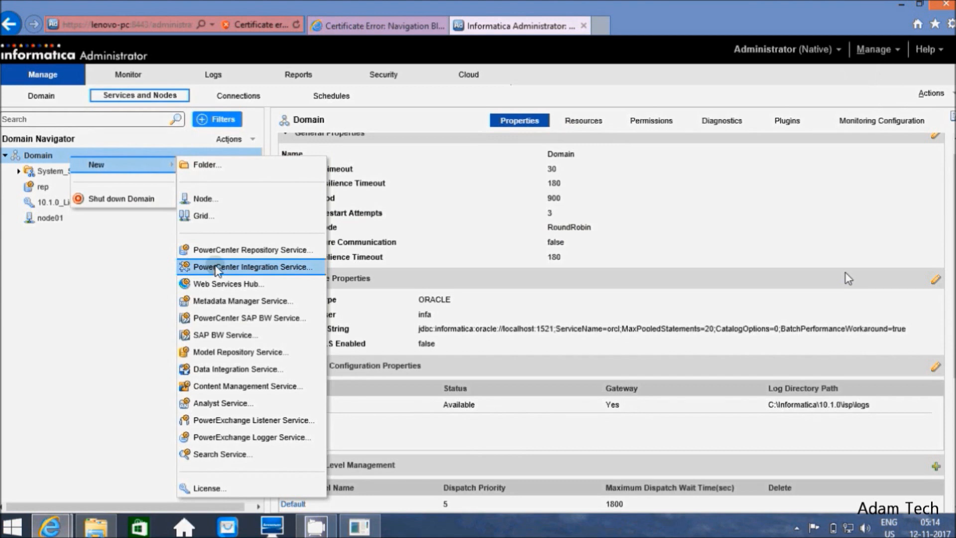
click(216, 268)
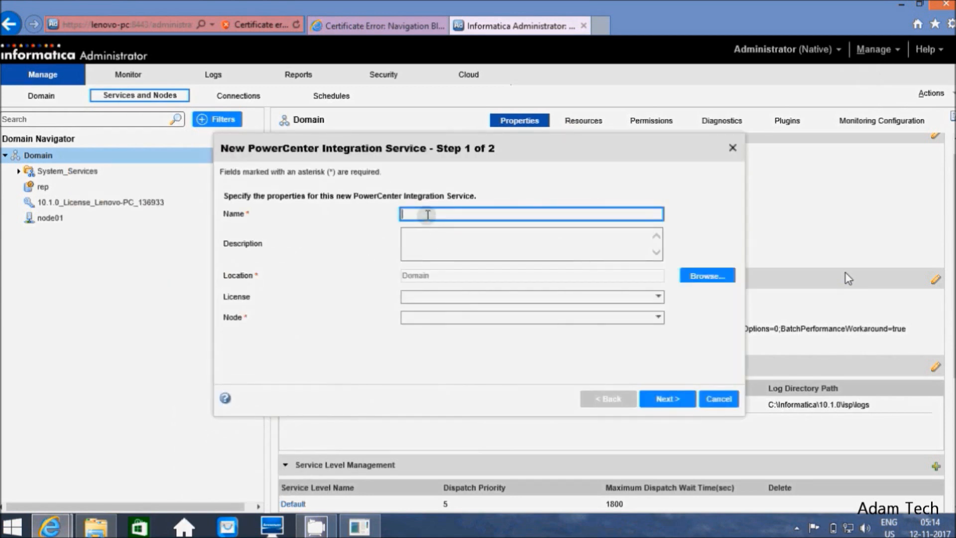
text(INT)
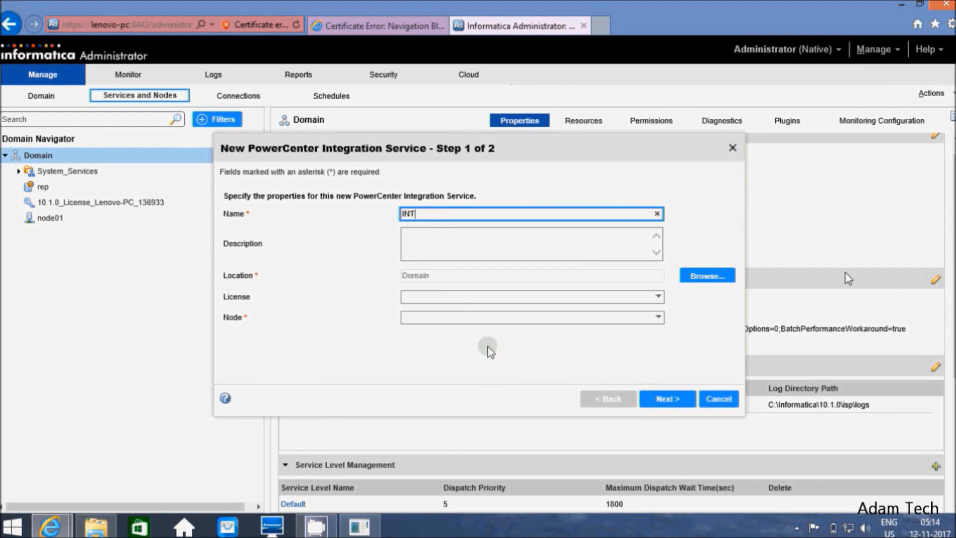
Step: Assign node01 and the 10.1.0 domain license to INT, then advance to step 2
click(659, 298)
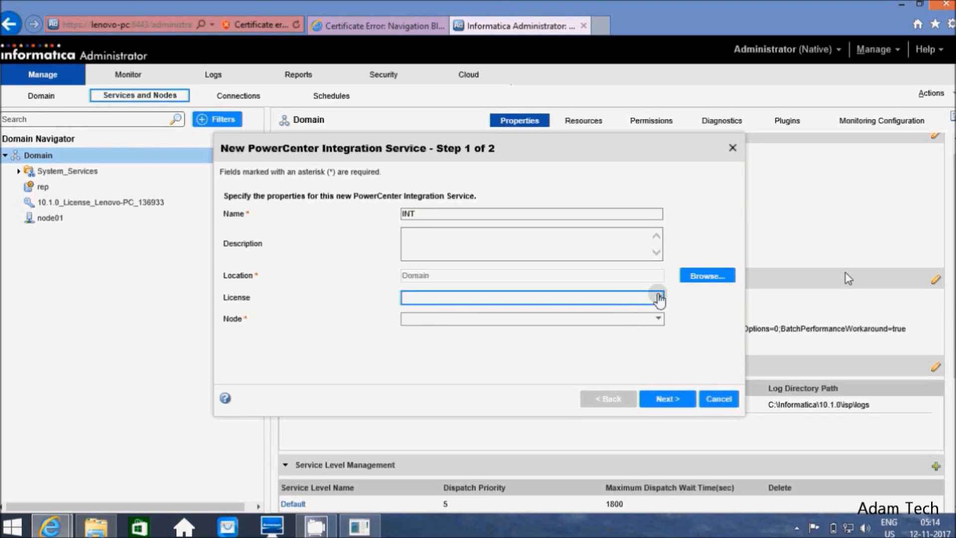
click(660, 297)
click(660, 298)
click(659, 298)
click(660, 298)
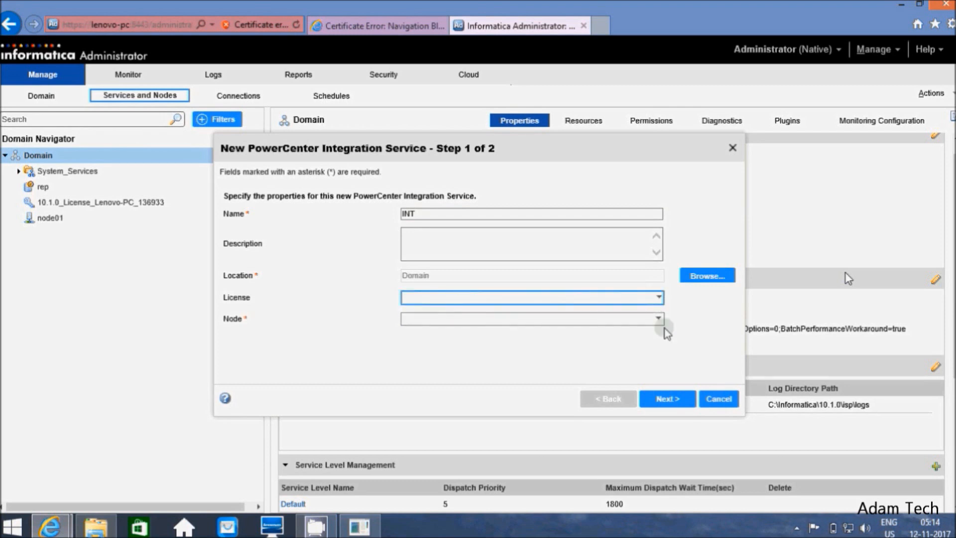
click(659, 318)
click(530, 343)
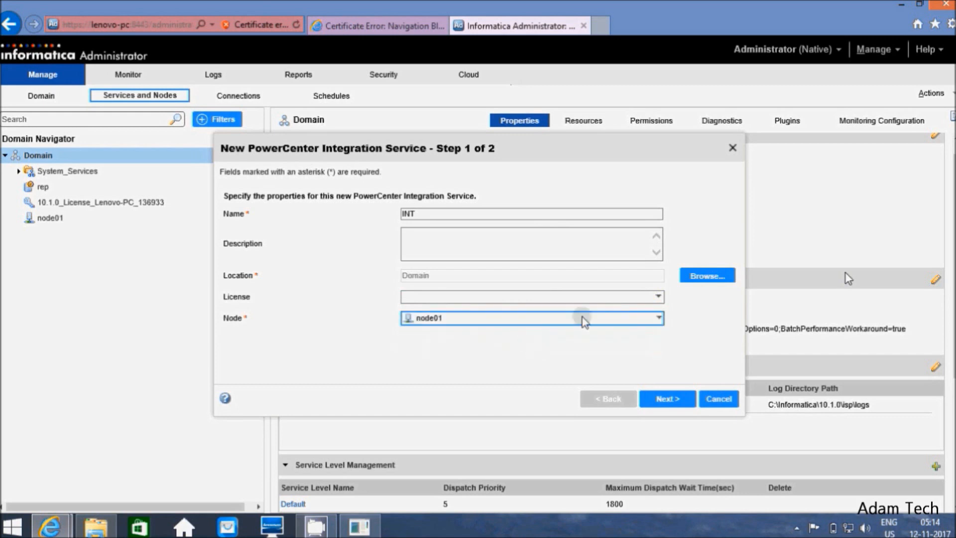
click(659, 298)
click(659, 298)
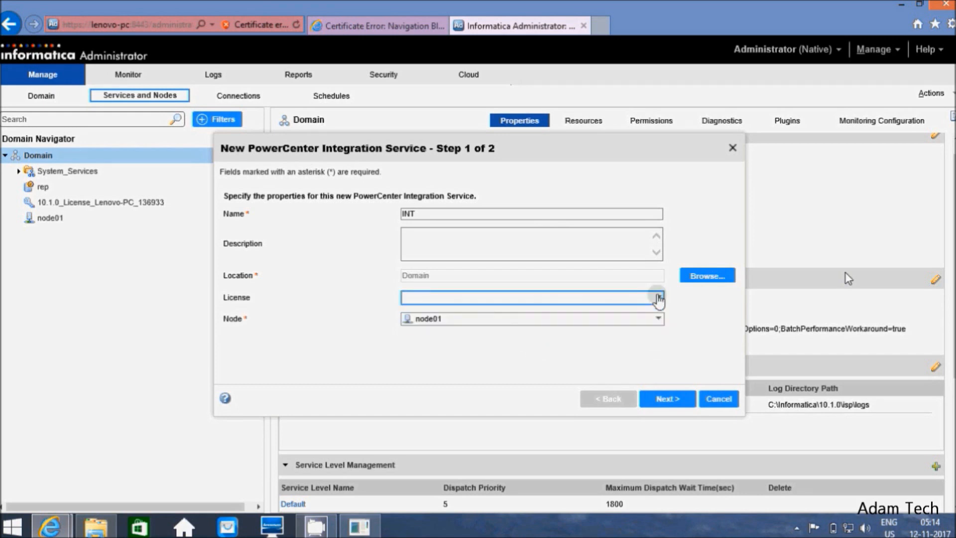
click(659, 298)
click(513, 323)
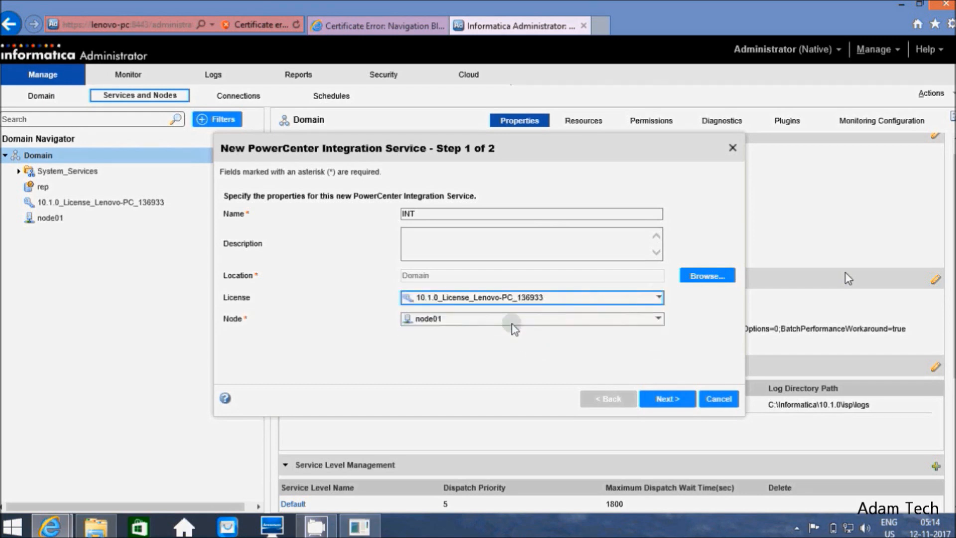
click(502, 342)
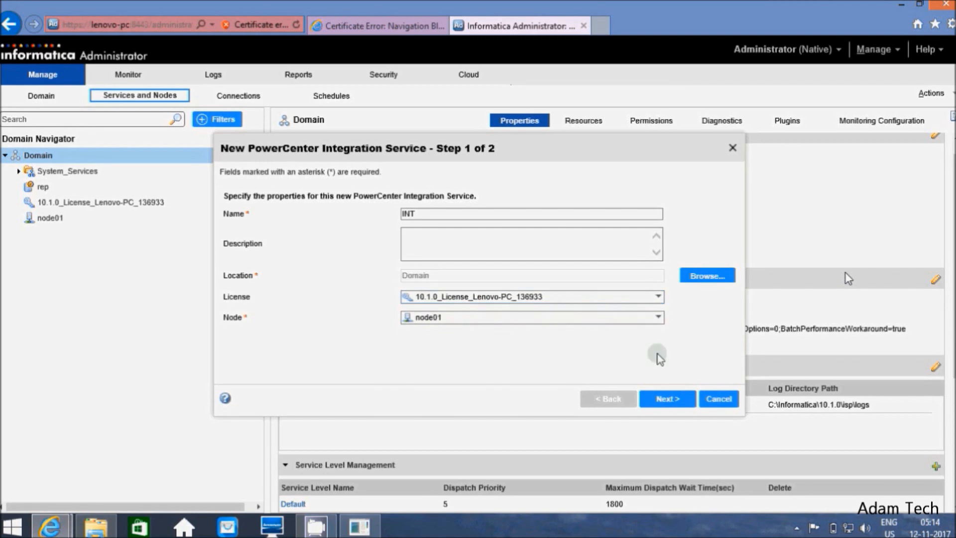
click(668, 398)
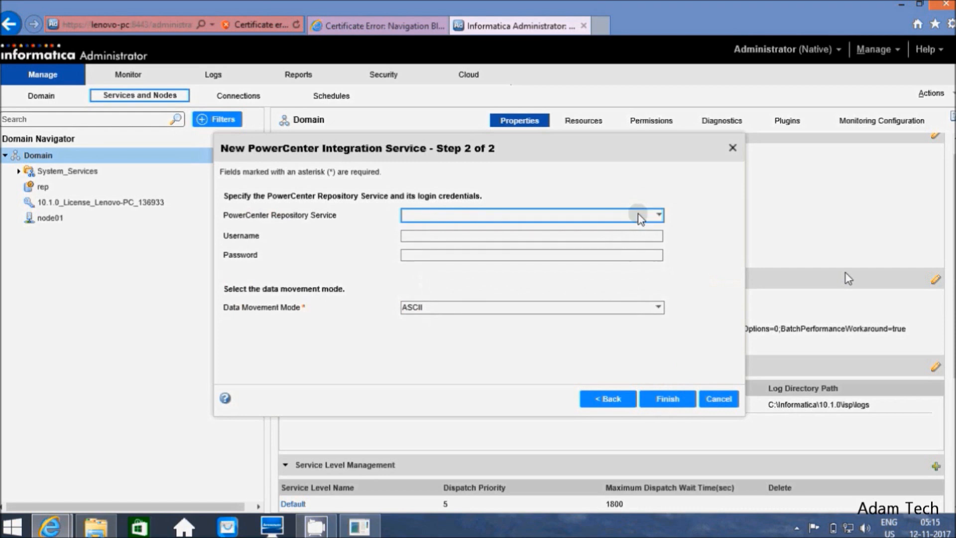
Step: Link INT to the rep repository with administrator credentials, finish, and accept the node01 code page
click(516, 219)
click(433, 238)
click(426, 236)
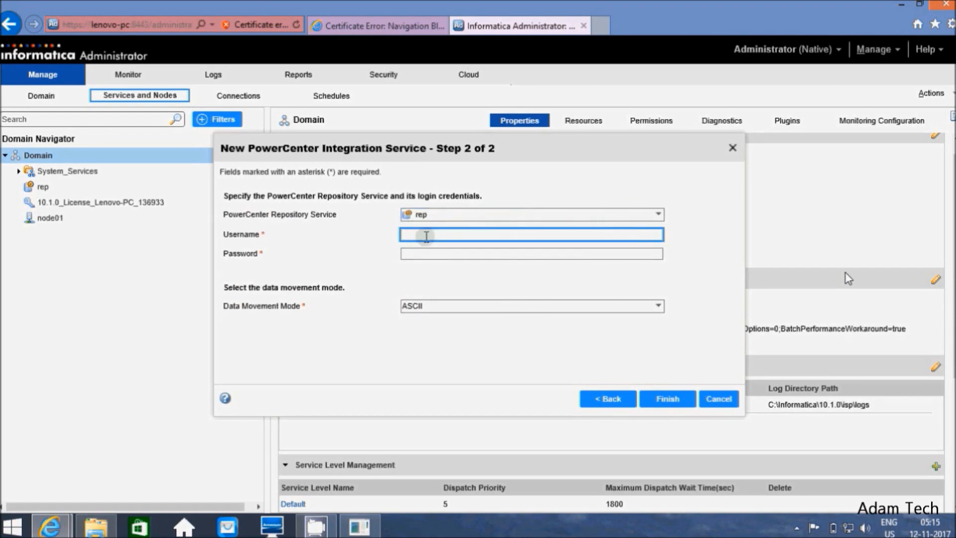
text(A)
click(425, 250)
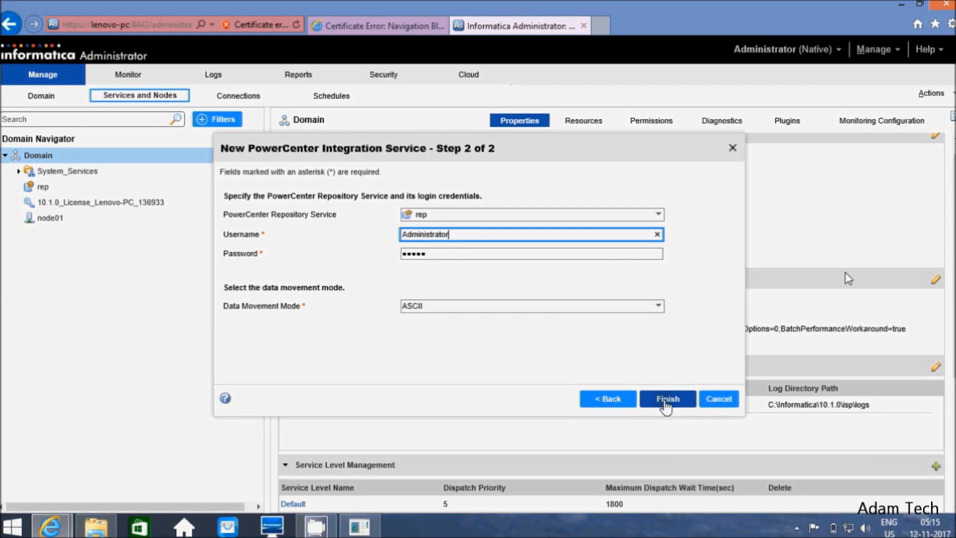
click(667, 401)
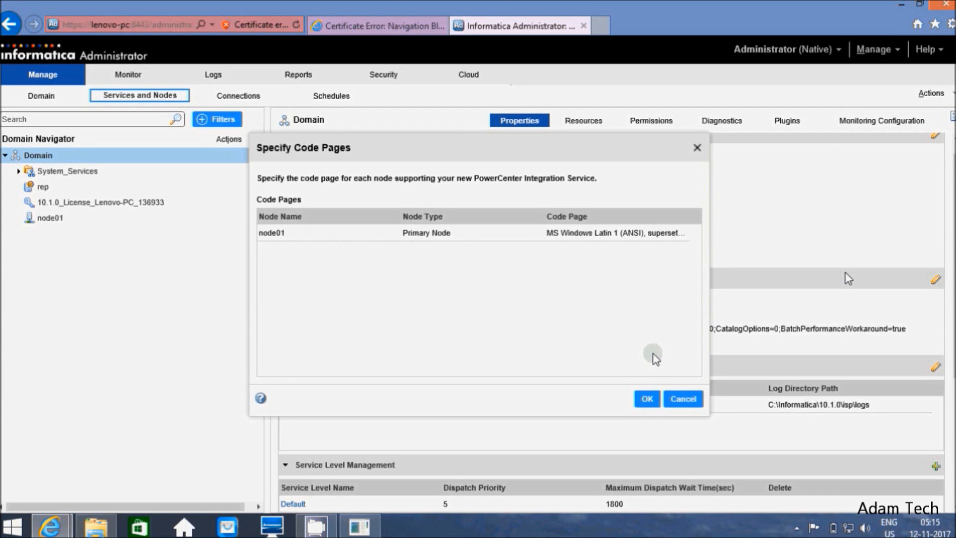
click(647, 399)
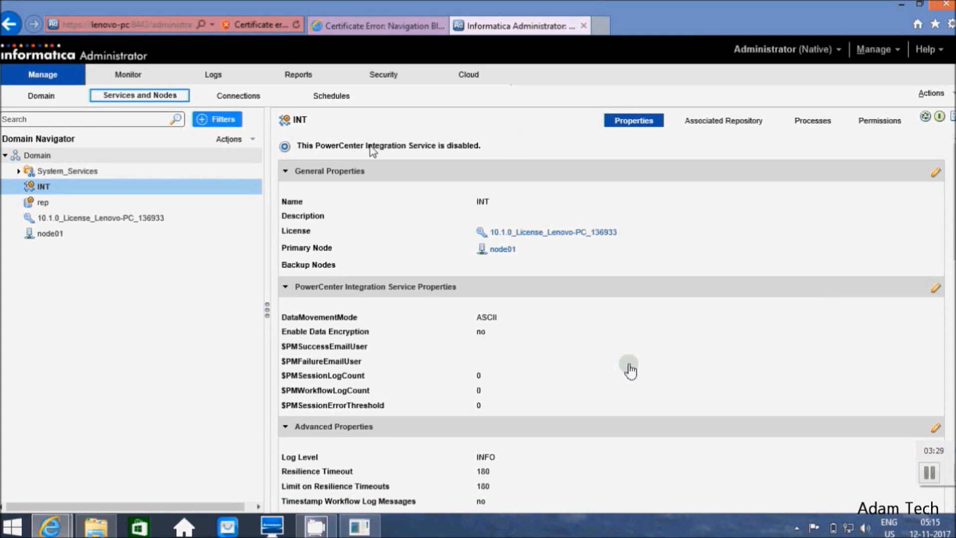
Step: Enable the INT integration service from the Actions menu
click(932, 94)
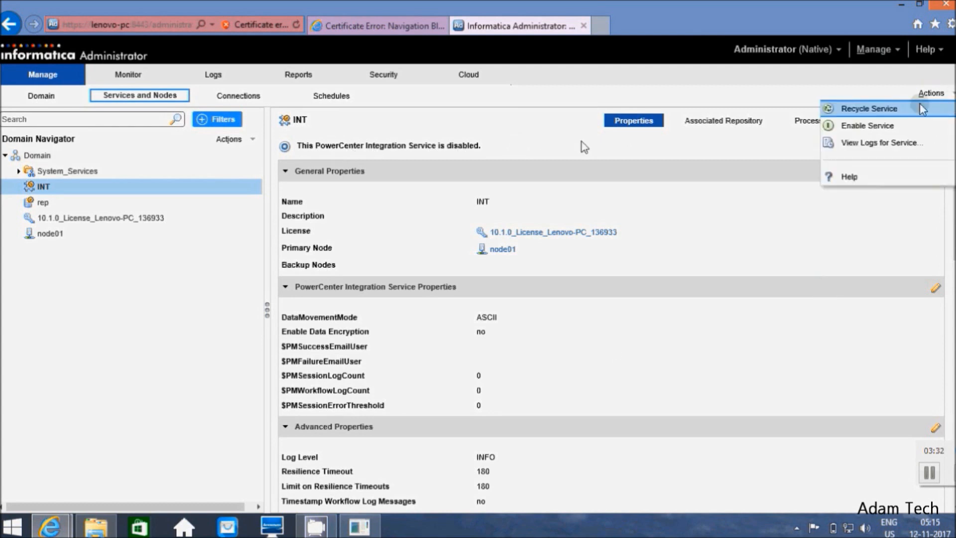
click(833, 126)
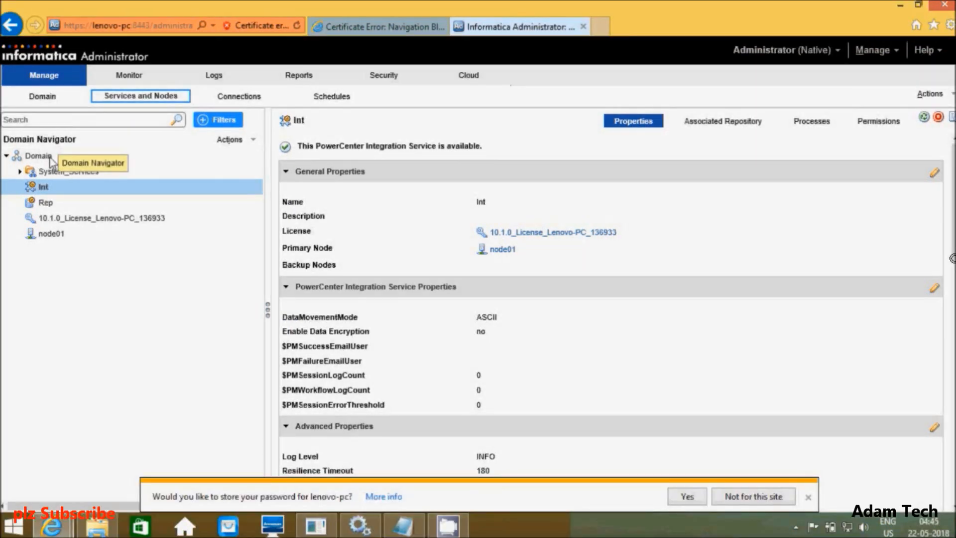
Step: Create a Model Repository Service named MRS with the 10.1.0 license on node01
right_click(49, 156)
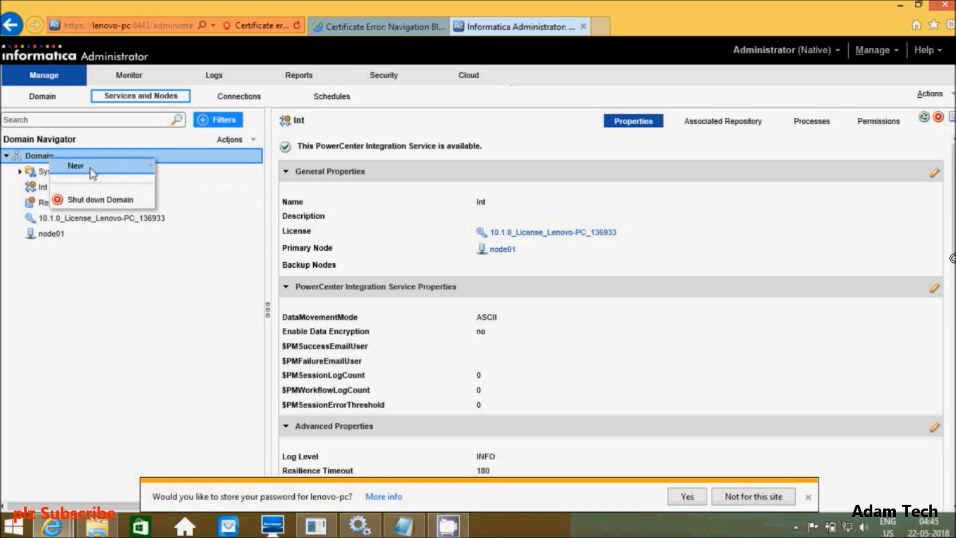
mouse_move(91, 168)
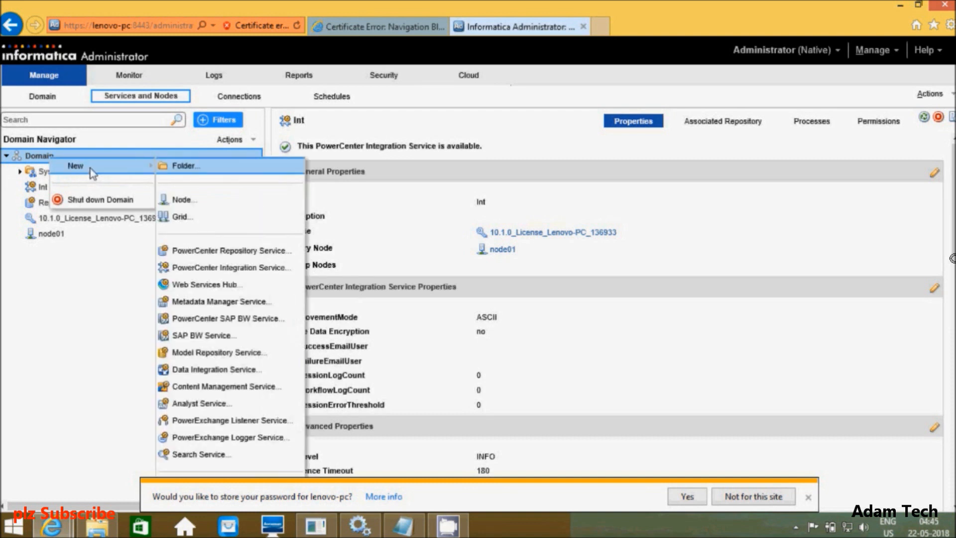
click(209, 354)
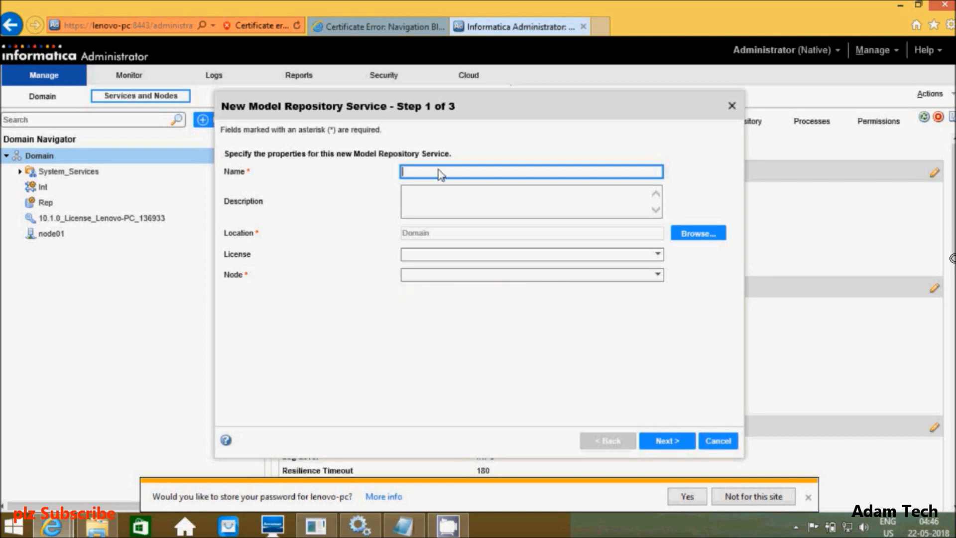
text(MRS)
click(658, 254)
click(536, 279)
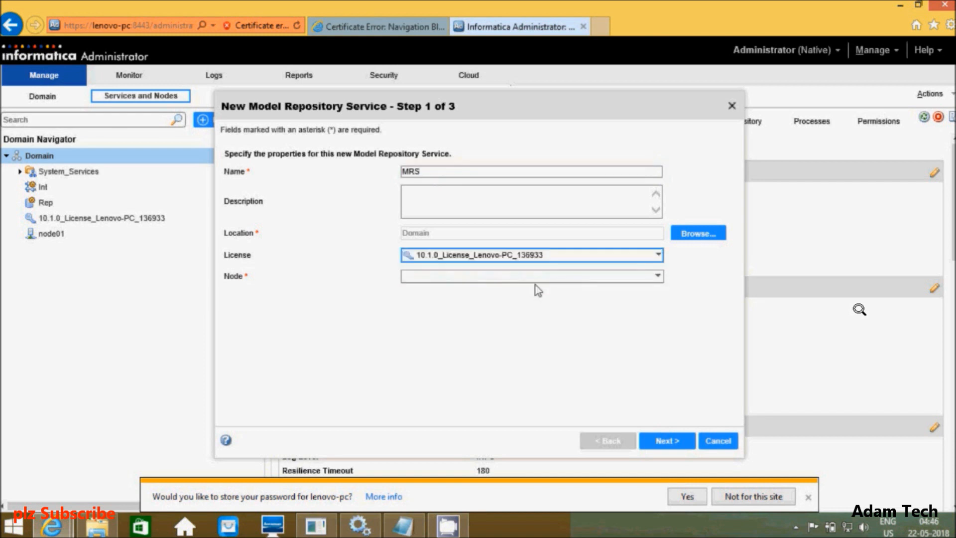
click(656, 277)
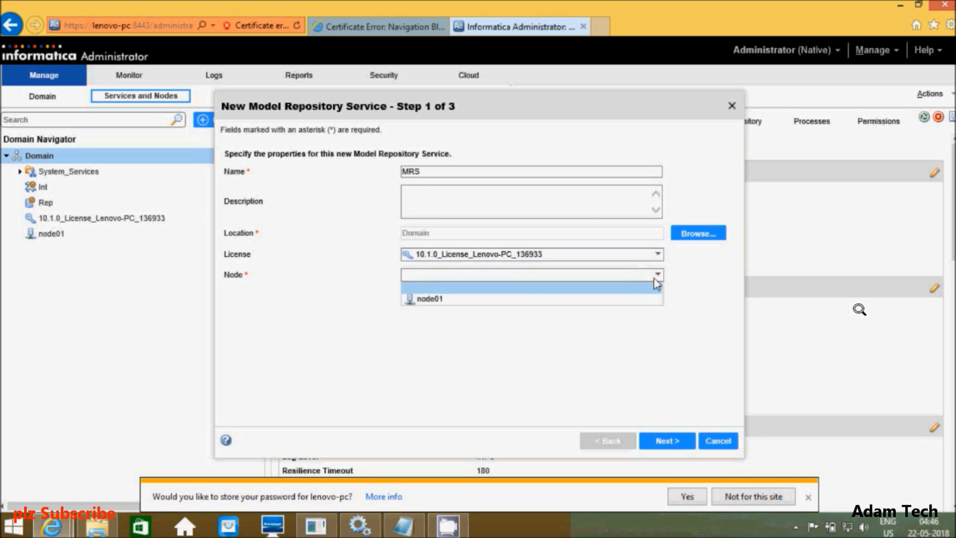
click(520, 301)
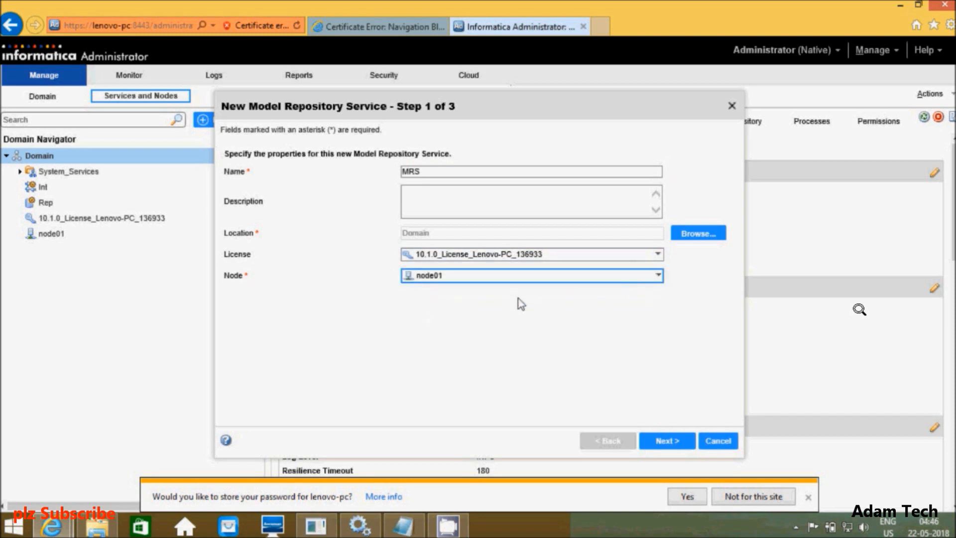
Step: Move to the database step, choose ORACLE as database type, and bring up the Notepad notes
click(668, 441)
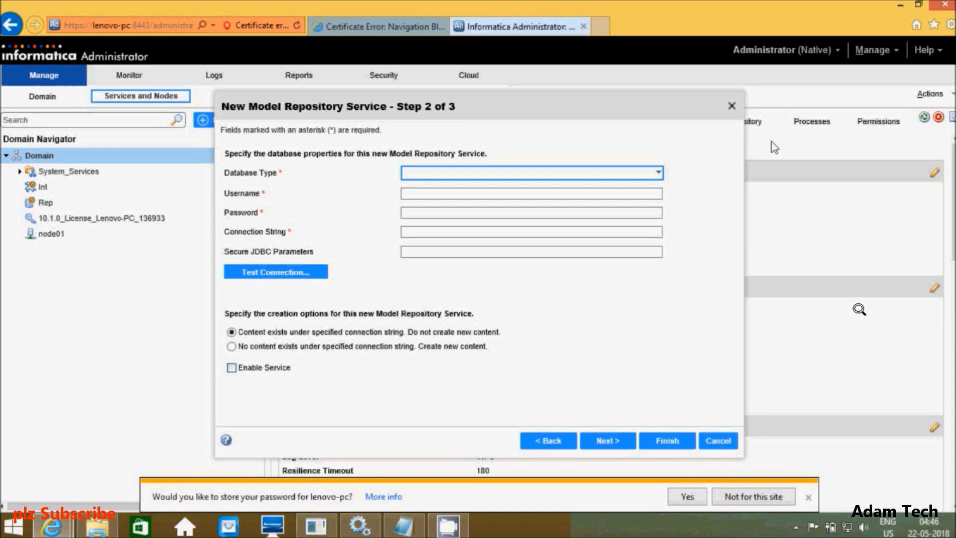
click(655, 174)
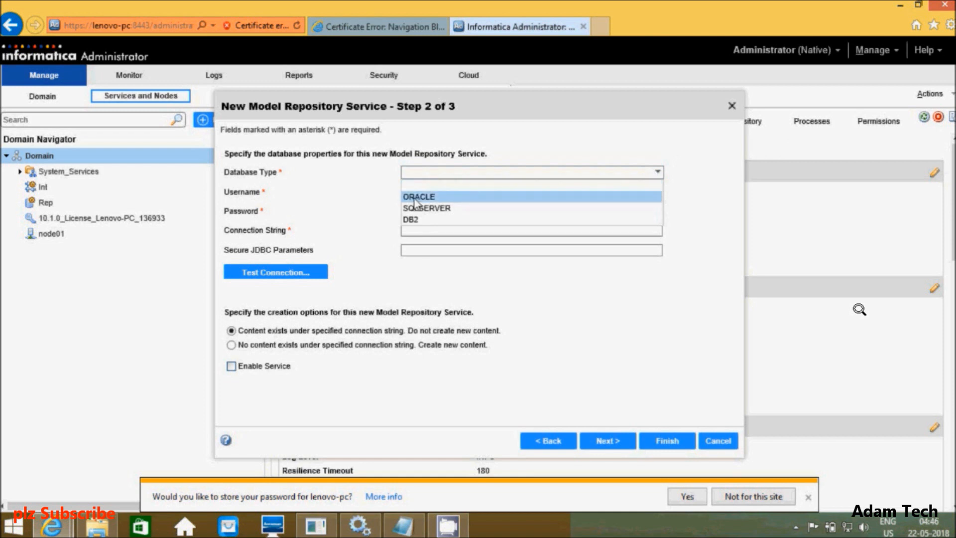
click(418, 196)
click(444, 198)
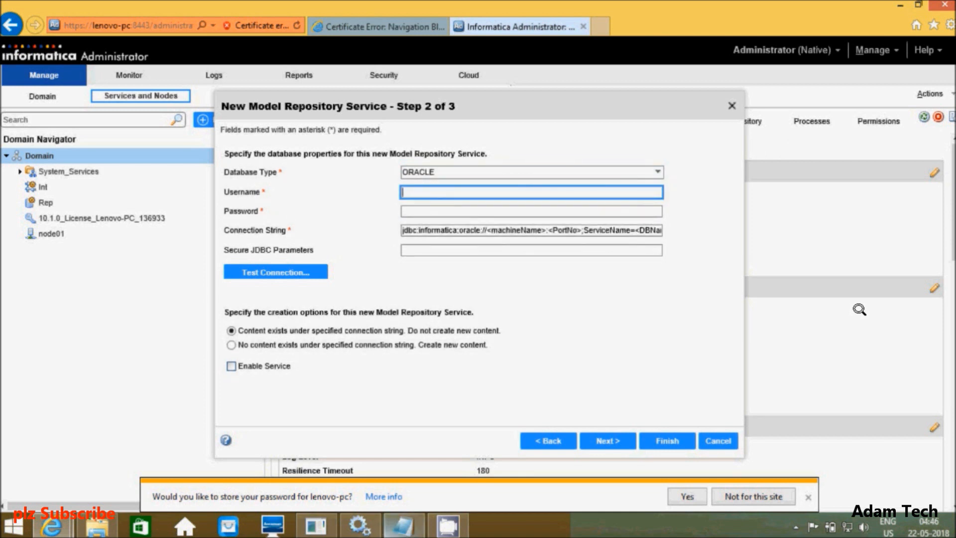
click(403, 526)
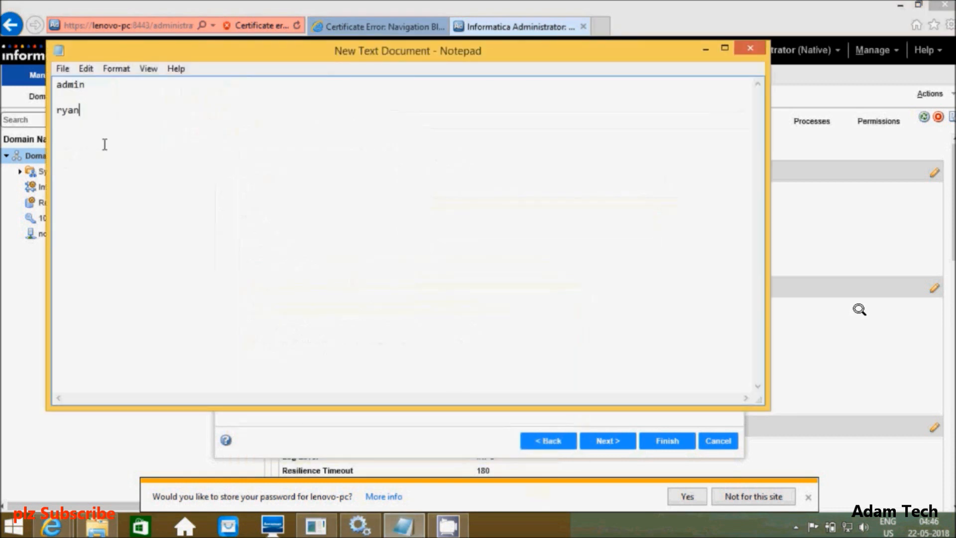
Step: In SQL Plus, create a third Oracle user with a password and grant it DBA
click(315, 526)
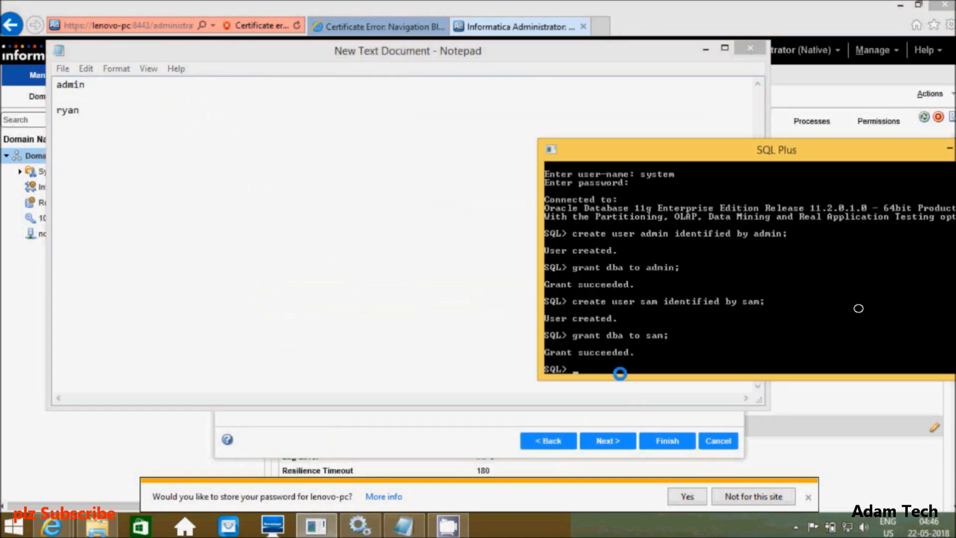
key(Up)
key(Up)
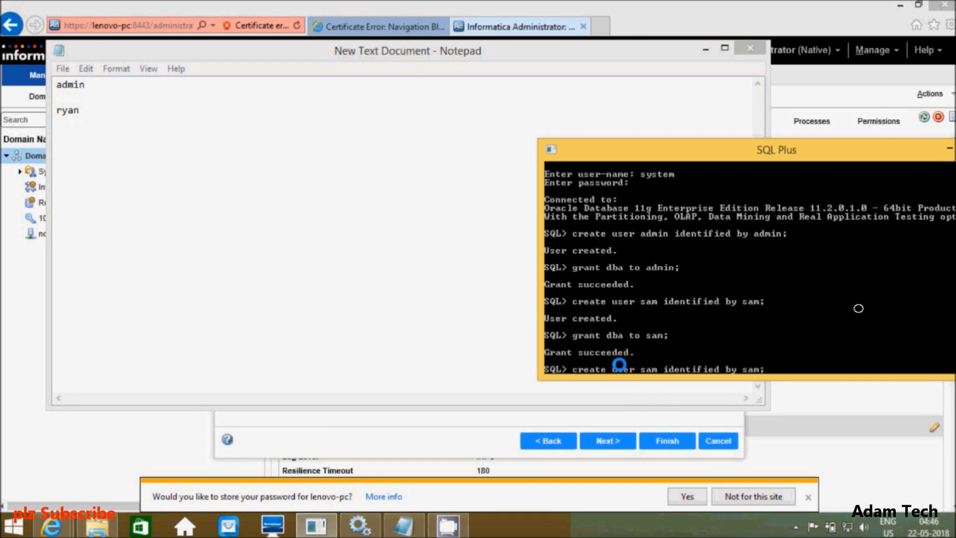
key(BackSpace)
key(BackSpace)
key(BackSpace)
key(BackSpace)
key(BackSpace)
key(BackSpace)
key(BackSpace)
key(BackSpace)
key(BackSpace)
key(BackSpace)
key(BackSpace)
key(BackSpace)
key(BackSpace)
key(BackSpace)
key(BackSpace)
key(BackSpace)
key(BackSpace)
key(BackSpace)
key(BackSpace)
key(BackSpace)
key(BackSpace)
text(adan identi)
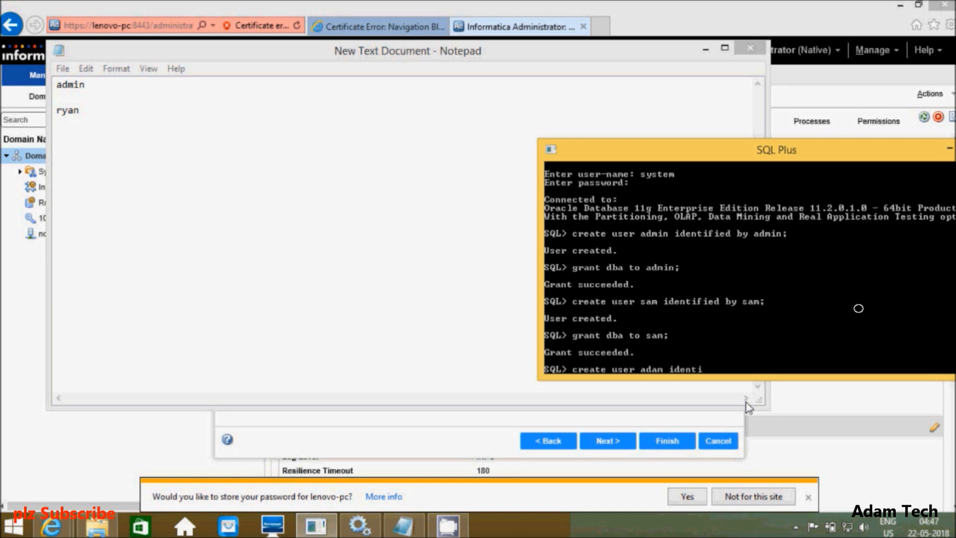
key(Return)
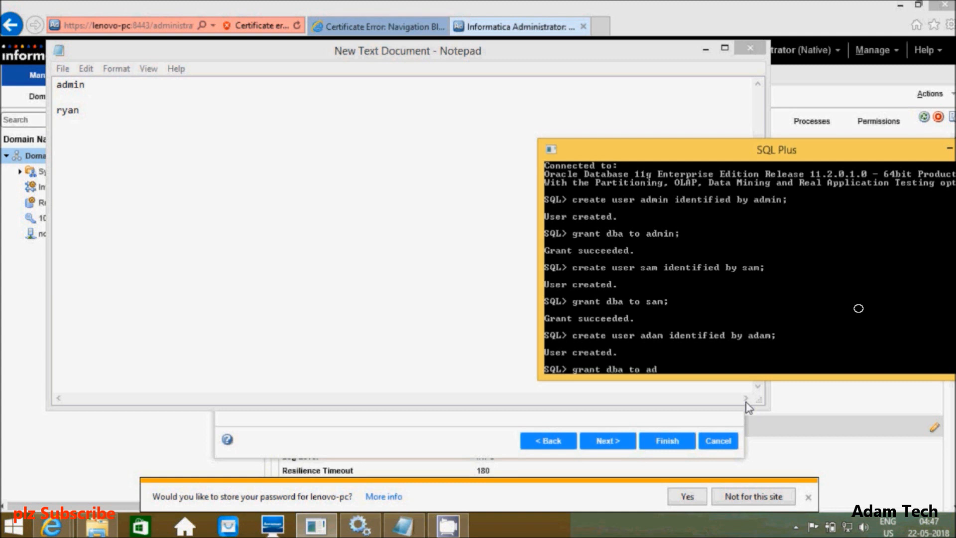
key(Return)
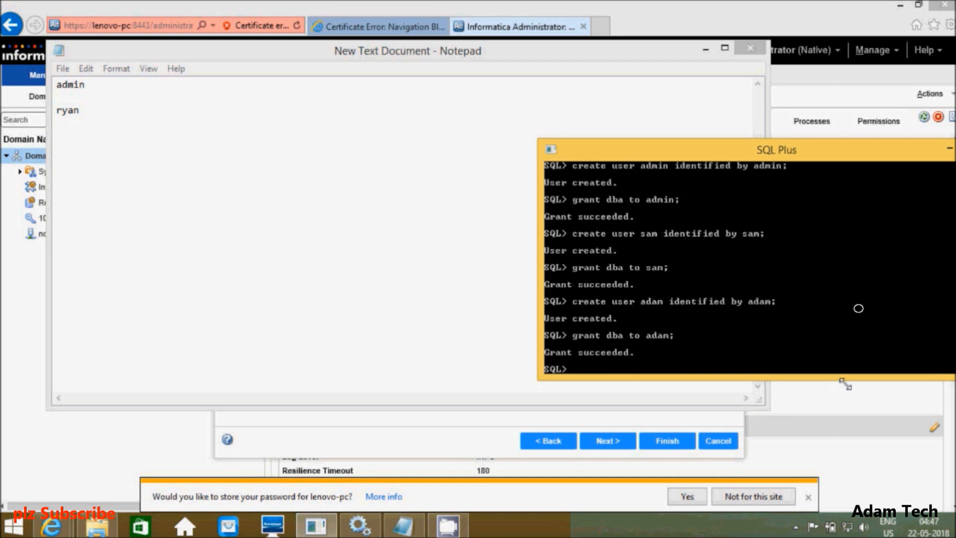
Step: Add the new user's name on a line below the previous one in Notepad
click(124, 109)
key(Return)
key(Return)
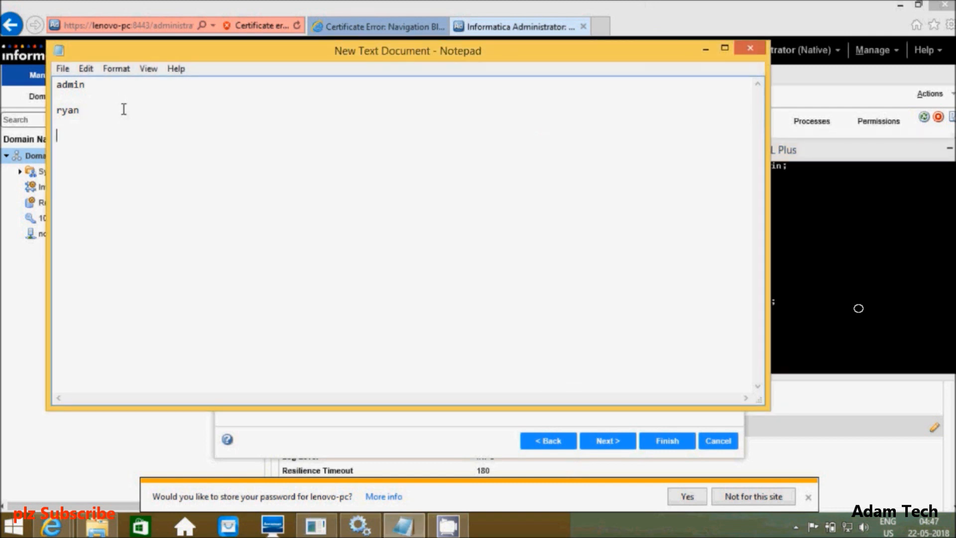
text(adam)
Step: Enter the new Oracle user's username and password in the repository service wizard
click(657, 28)
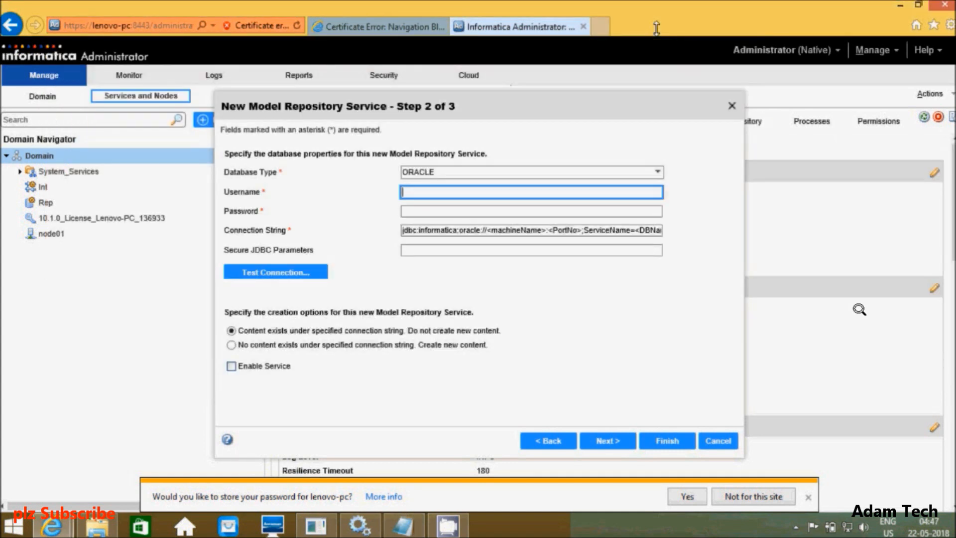
text(adam)
click(409, 206)
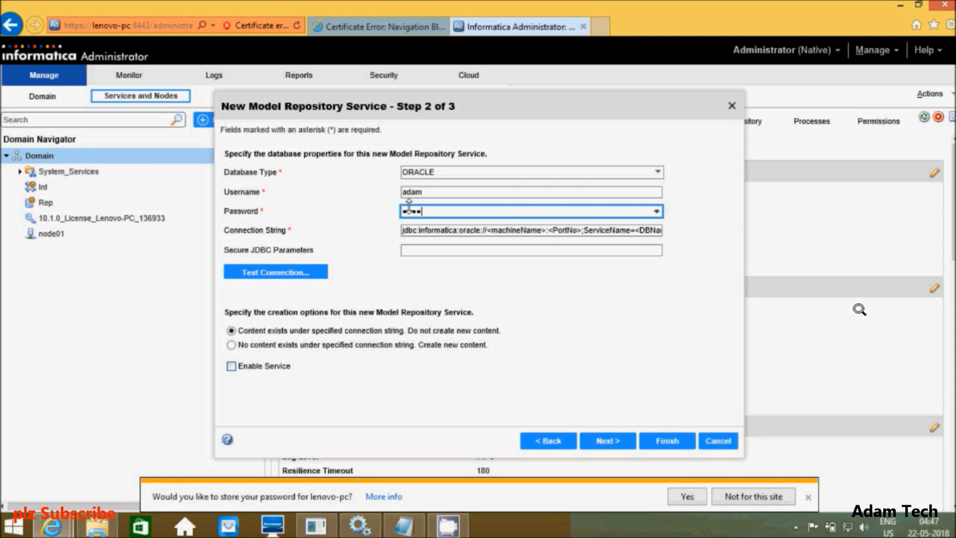
Step: Set the JDBC connection string's host and port to localhost:1521
click(542, 230)
key(BackSpace)
key(BackSpace)
key(BackSpace)
key(BackSpace)
key(BackSpace)
key(BackSpace)
key(BackSpace)
key(BackSpace)
key(BackSpace)
key(BackSpace)
key(BackSpace)
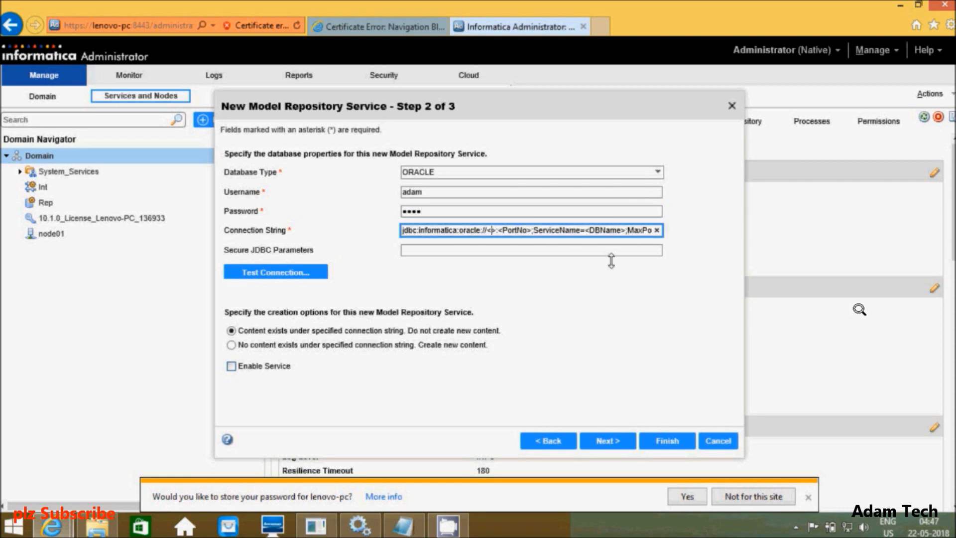
text(lo)
text(ca)
text(lhost)
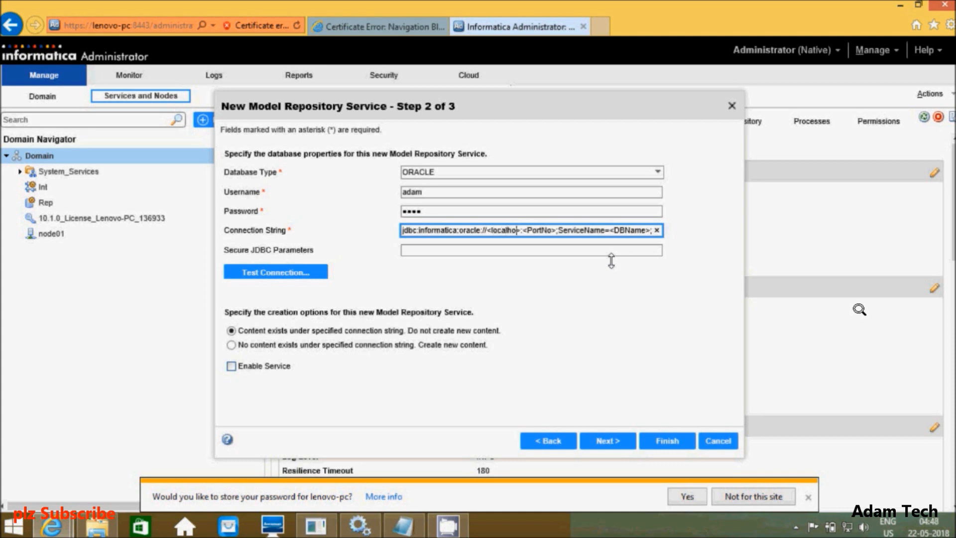
click(529, 231)
key(BackSpace)
text(:)
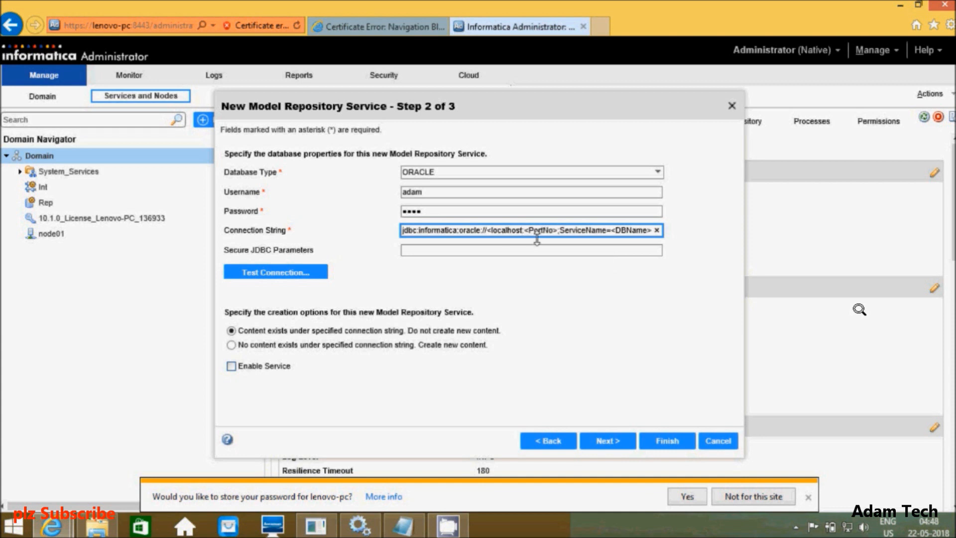
key(Left)
key(Left)
key(Left)
key(Left)
key(Left)
key(Left)
key(Left)
key(Left)
key(Left)
key(Left)
key(BackSpace)
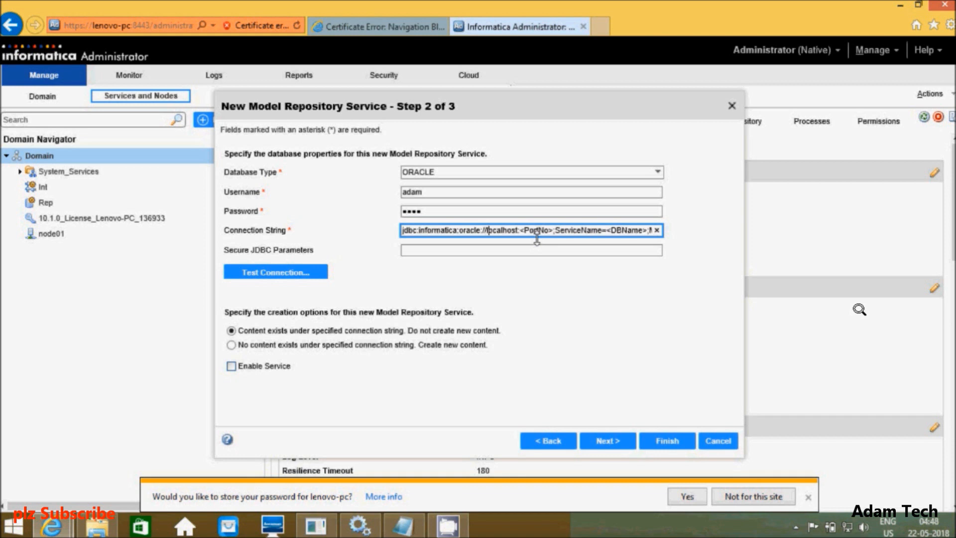
key(Right)
key(Right)
key(Right)
key(Right)
key(Right)
key(Right)
key(Right)
key(Right)
key(Right)
key(BackSpace)
key(BackSpace)
key(BackSpace)
key(BackSpace)
key(BackSpace)
key(BackSpace)
key(BackSpace)
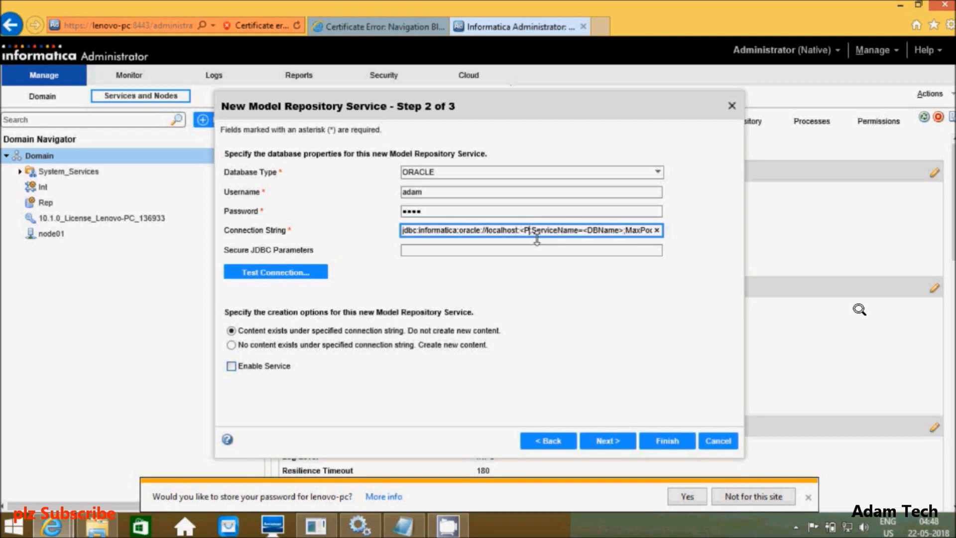
key(BackSpace)
text(152)
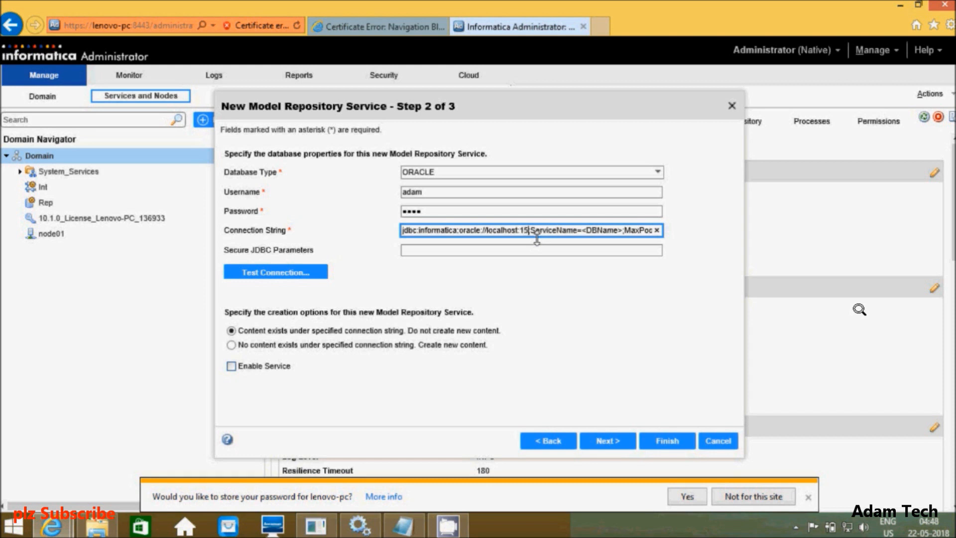
text(1)
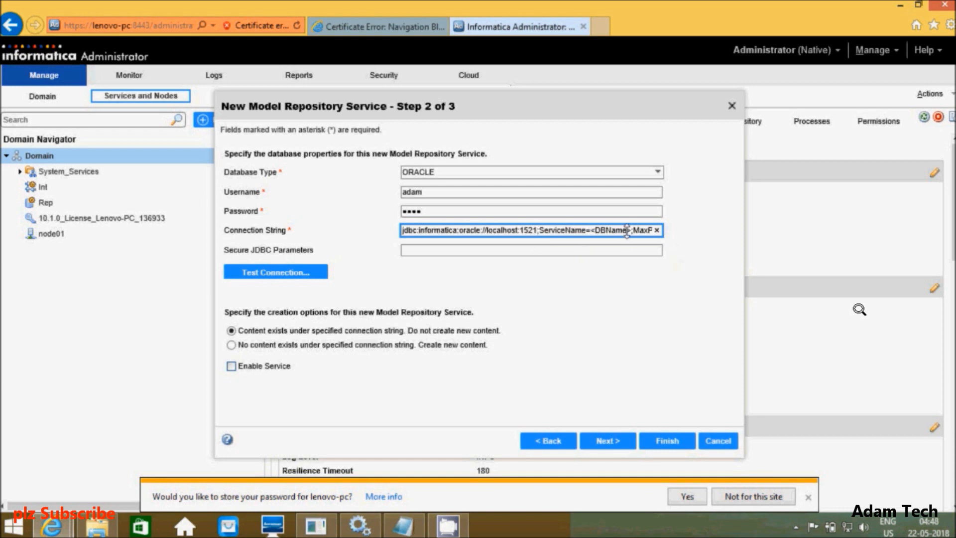
Step: Set the connection string's database name to orcl and test the repository connection
key(BackSpace)
key(BackSpace)
key(BackSpace)
key(BackSpace)
key(BackSpace)
key(BackSpace)
key(BackSpace)
key(BackSpace)
text(o)
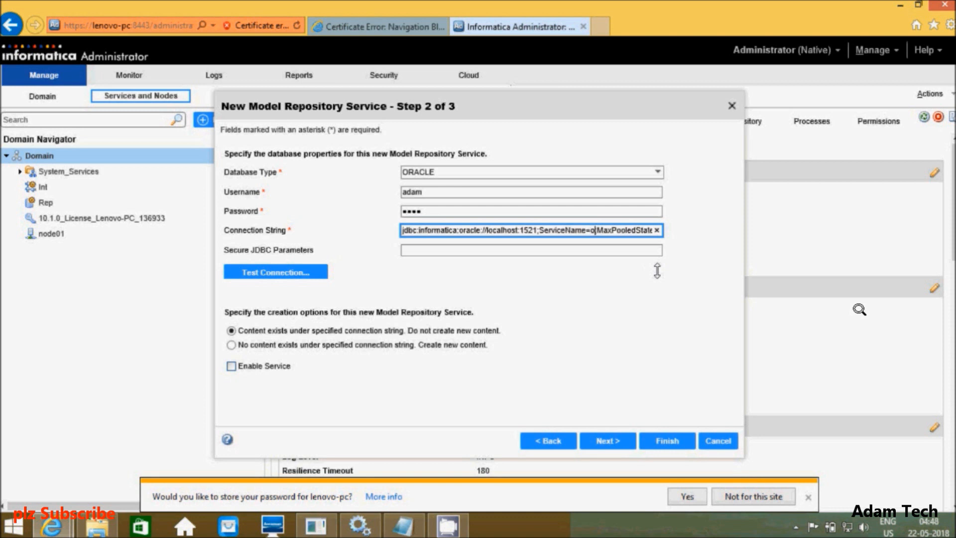
text(rcl)
key(Right)
key(Right)
key(Right)
key(Right)
key(Right)
key(Right)
key(Right)
key(Right)
key(Right)
key(Right)
key(Right)
key(Right)
key(Right)
key(Right)
key(Right)
key(Right)
key(Right)
key(Right)
key(Right)
key(Right)
key(Right)
key(Right)
key(Right)
key(Right)
key(Right)
key(Right)
key(Right)
key(Right)
key(Right)
key(Right)
key(Right)
key(Right)
key(Right)
key(Right)
key(Right)
key(Right)
key(Right)
key(Right)
key(Right)
key(Right)
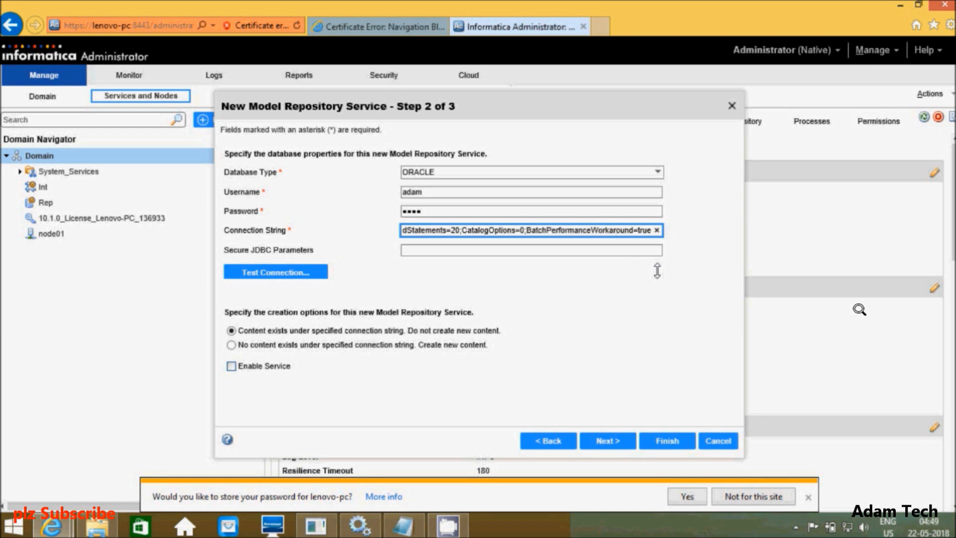
click(269, 274)
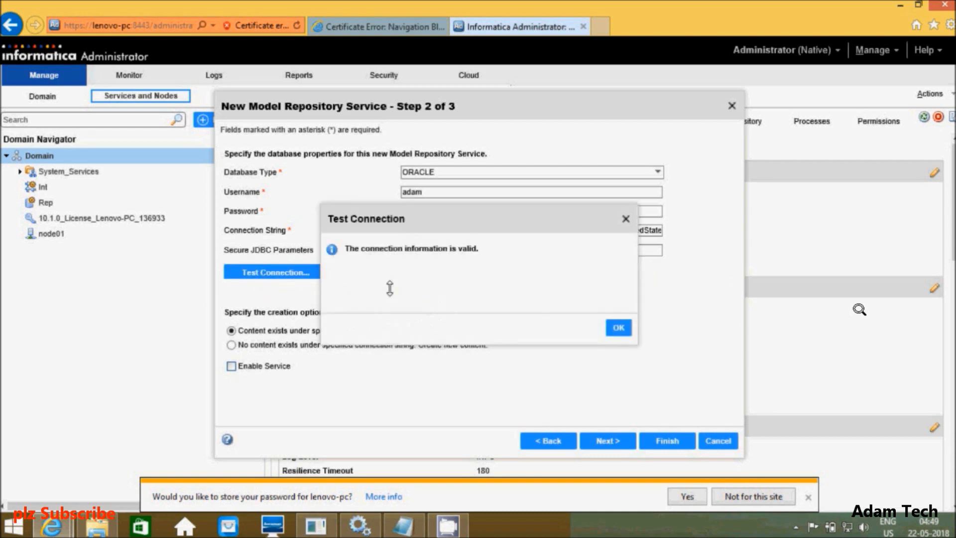
Step: Accept the valid connection, choose to create new content, and finish creating MRS
click(618, 327)
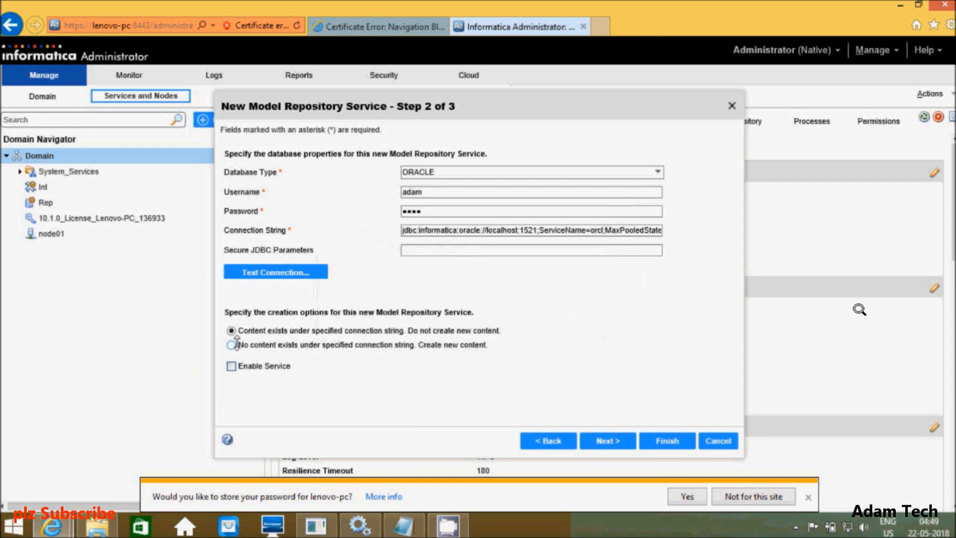
click(233, 344)
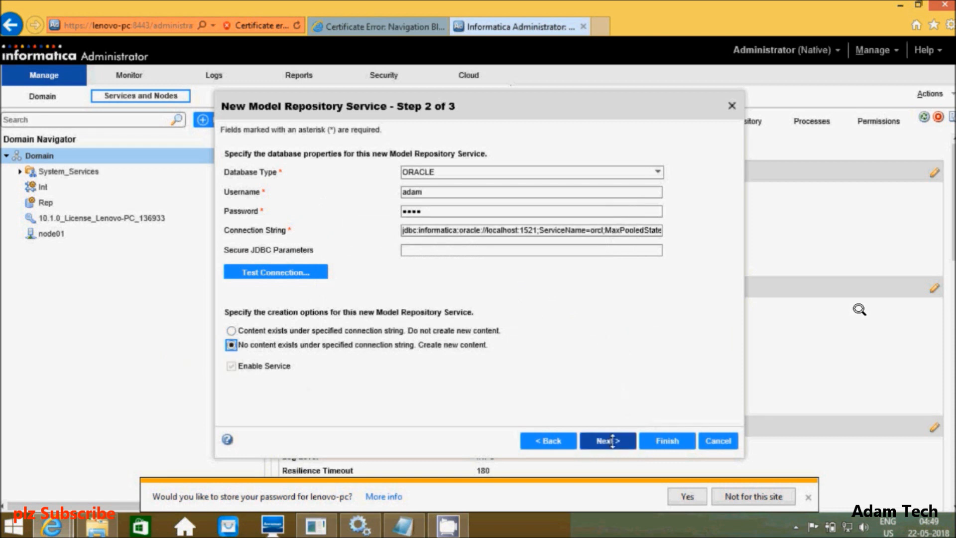
click(663, 440)
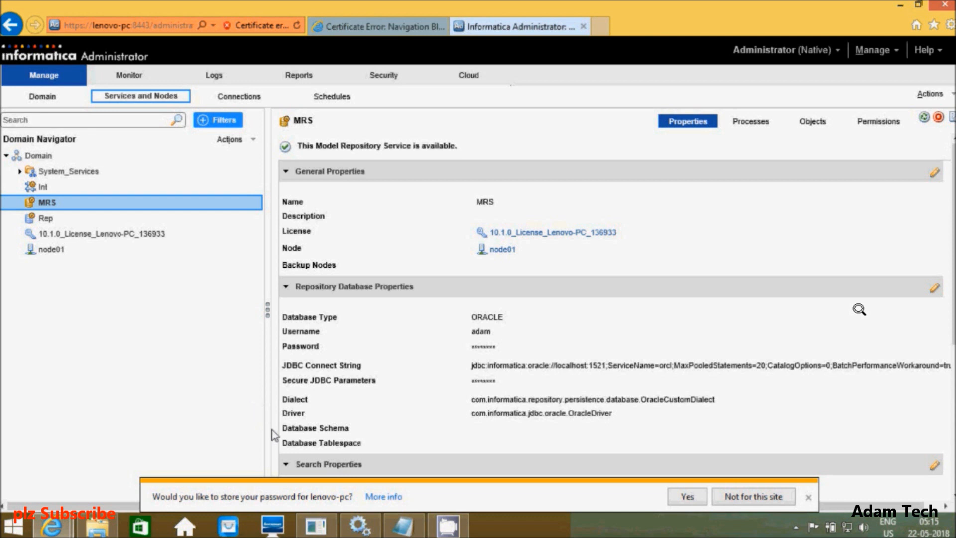
drag(311, 123, 499, 133)
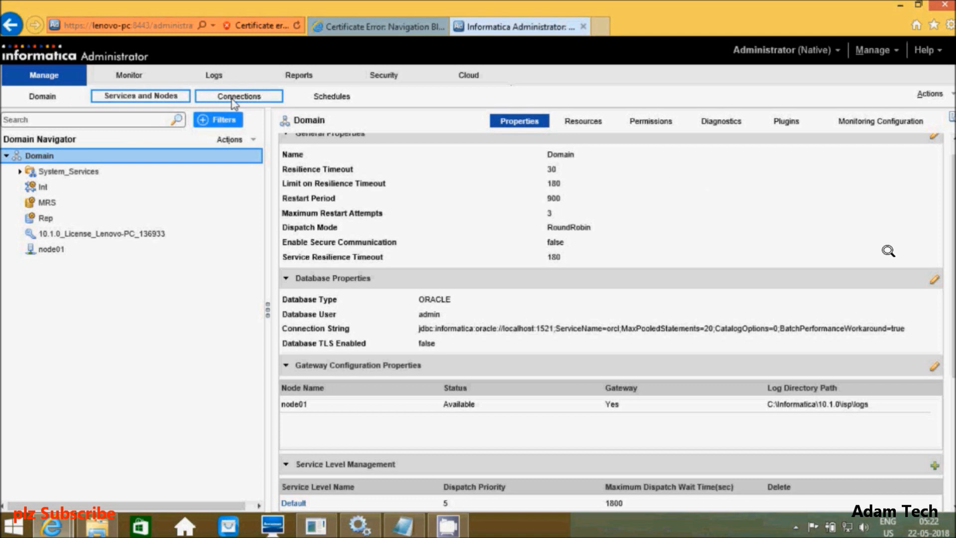
Step: In the domain's Connections view, start a new connection and pick Oracle as its type
click(232, 100)
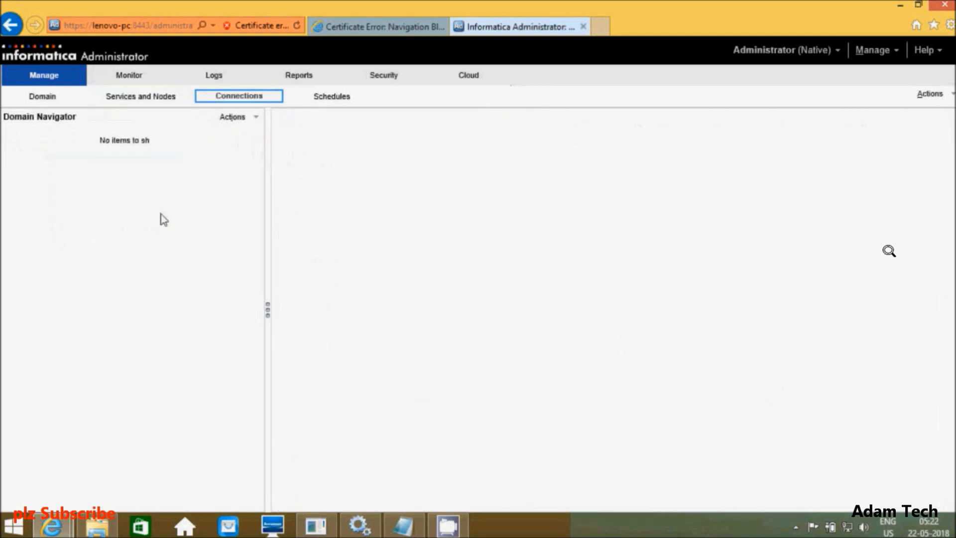
click(247, 117)
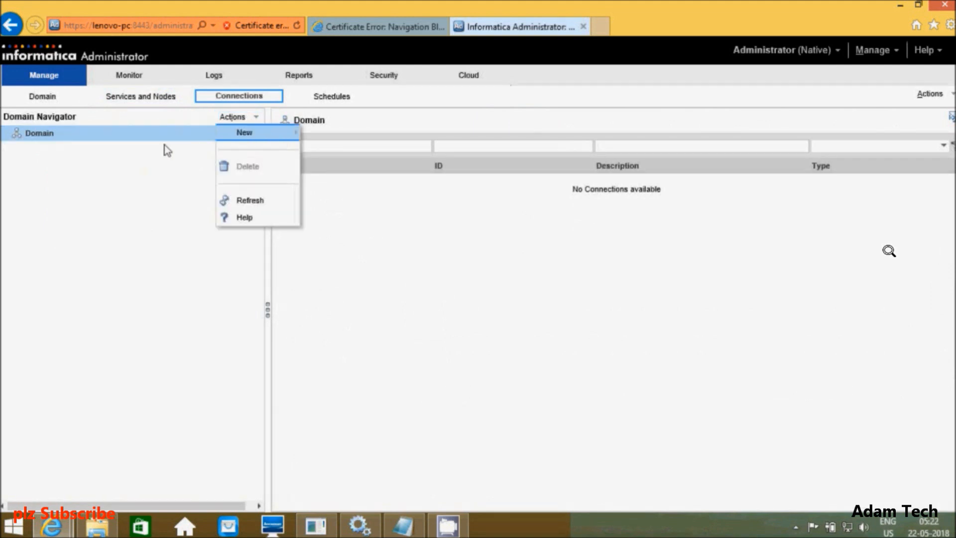
mouse_move(244, 141)
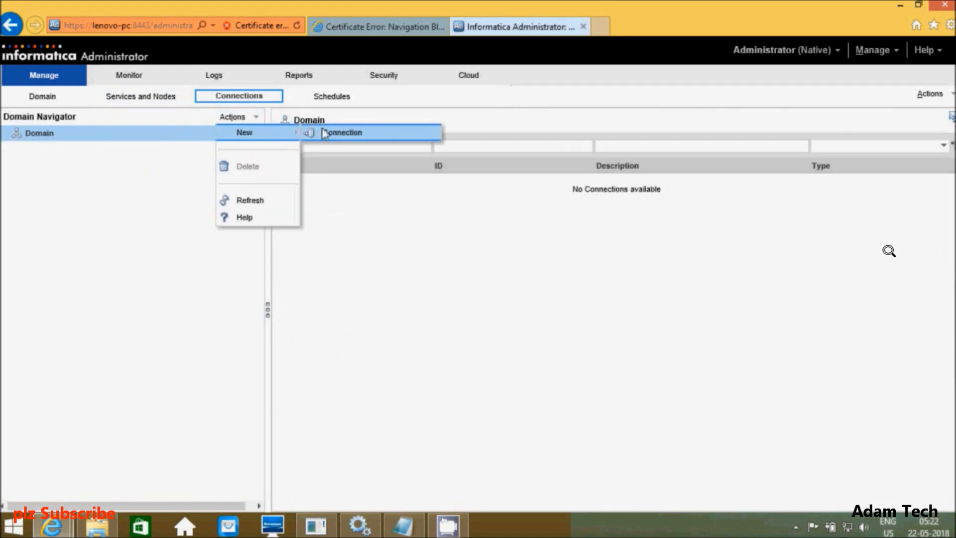
click(348, 137)
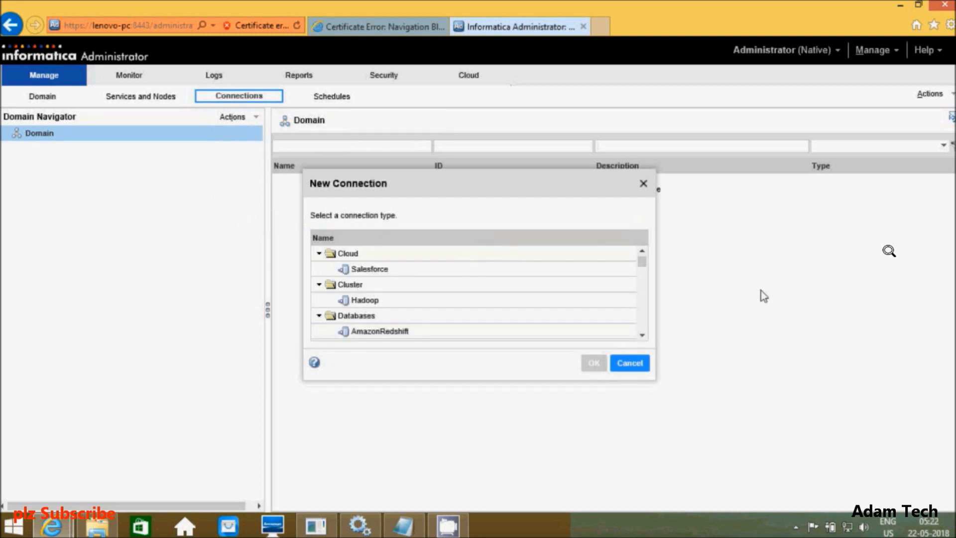
click(642, 335)
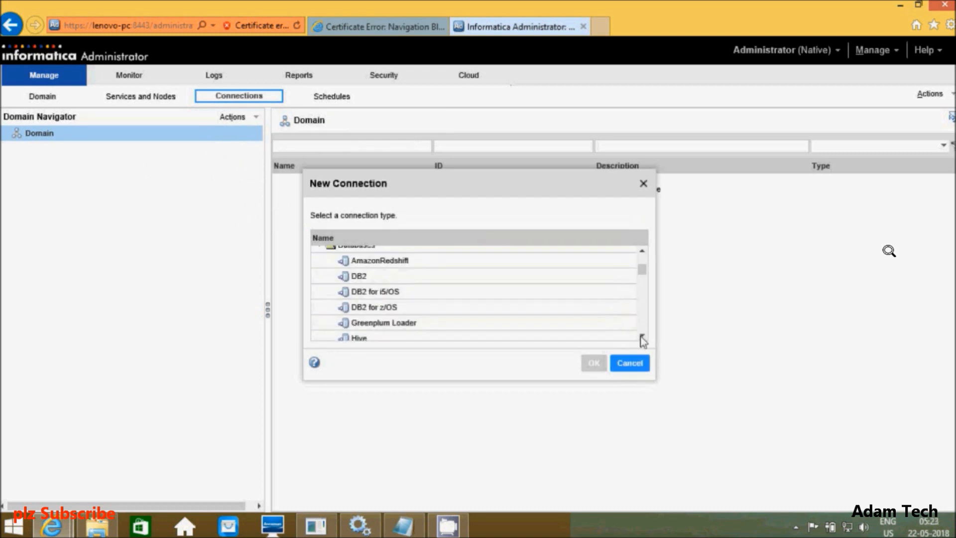
click(642, 337)
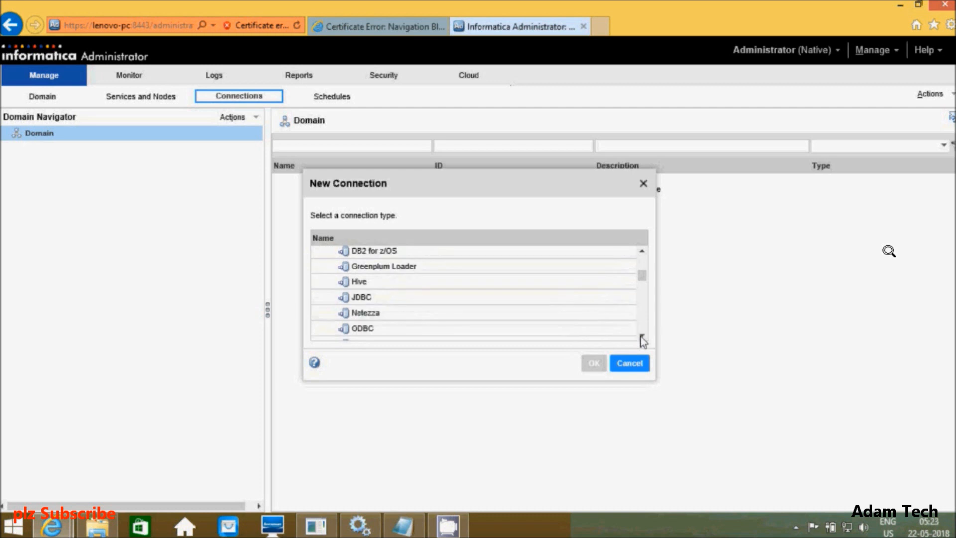
click(642, 337)
click(642, 336)
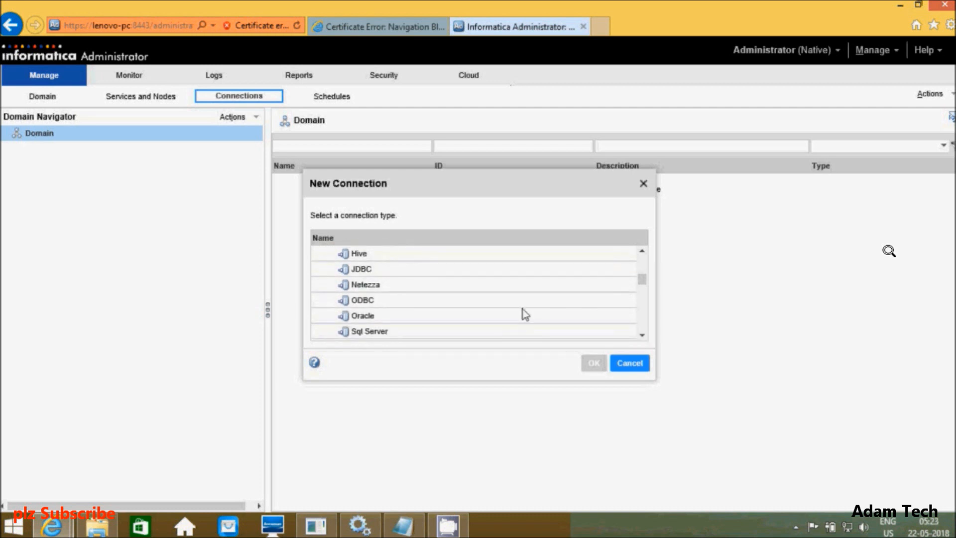
click(395, 320)
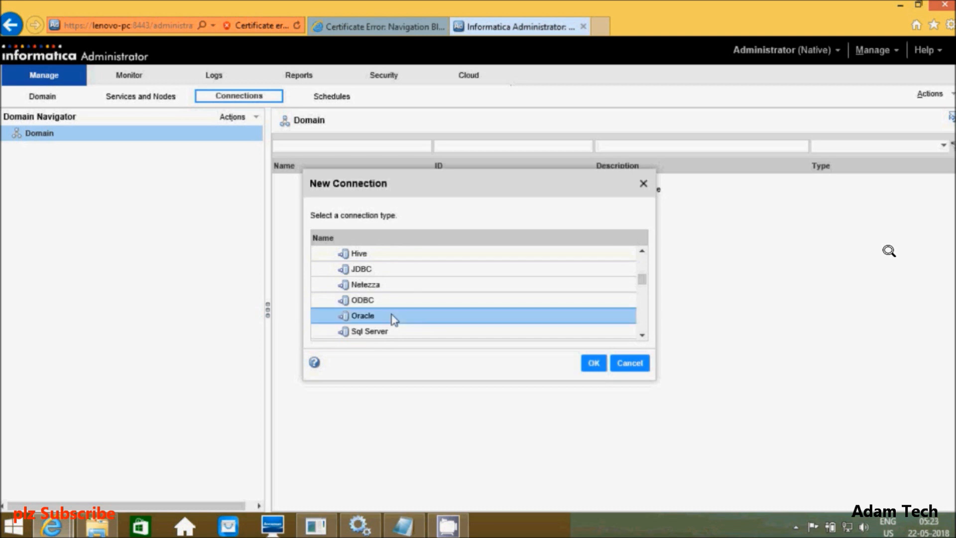
Step: Name the Oracle connection Conn, then open a new line below the Notepad user list
click(588, 368)
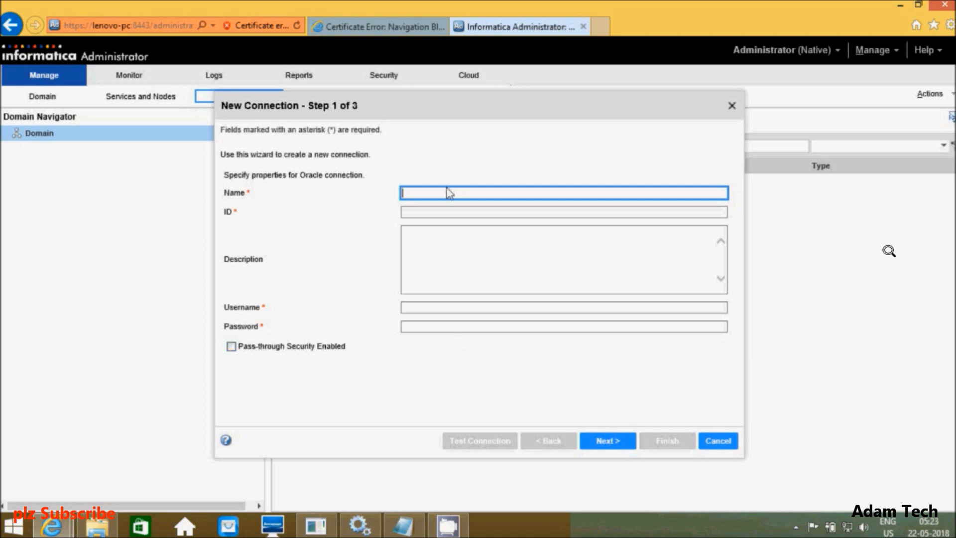
text(Conn)
click(403, 526)
click(163, 160)
Step: Note in Notepad which new database user the Conn connection will use
text(for )
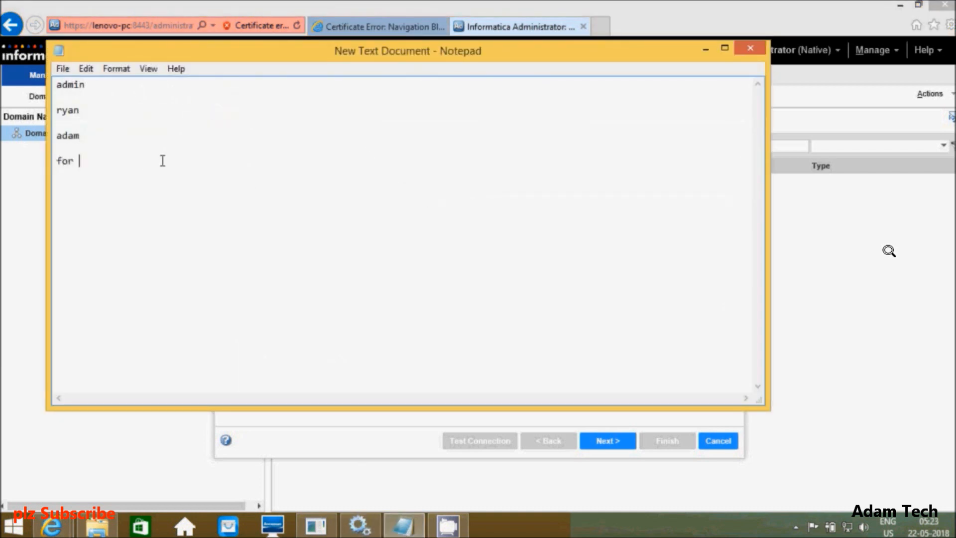
text(Connection  adam1)
Step: Create another Oracle user with a matching password by editing the recalled CREATE USER command
click(628, 17)
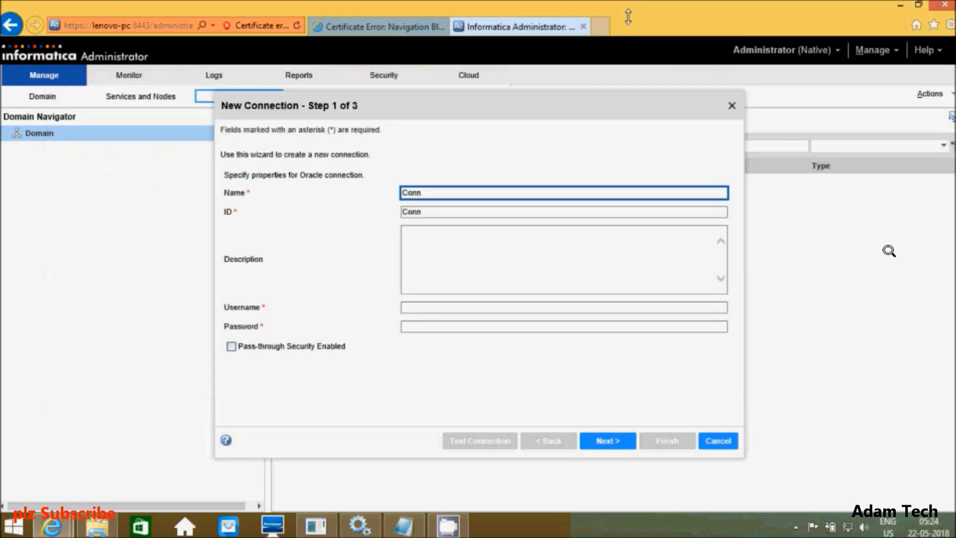
click(316, 526)
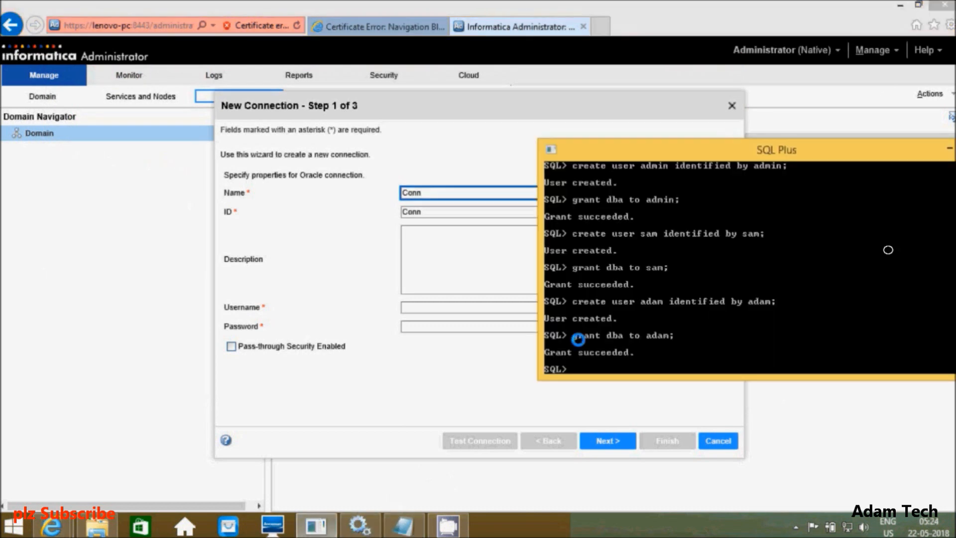
key(Up)
key(Up)
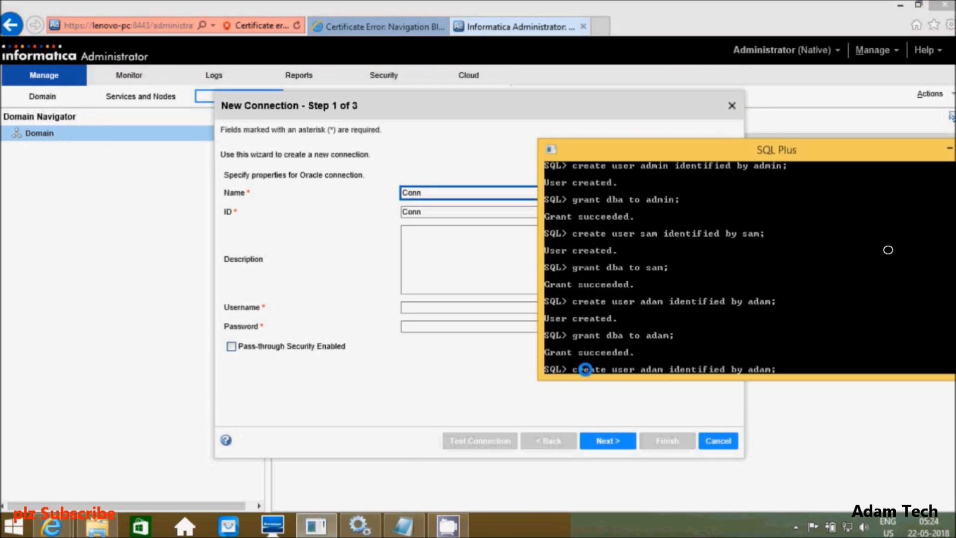
key(Left)
key(Left)
key(Left)
key(Left)
key(Left)
key(Left)
key(Left)
key(Left)
key(Left)
key(Left)
key(Left)
key(Left)
key(Left)
key(Left)
key(Left)
key(Left)
key(Left)
key(Left)
text(1)
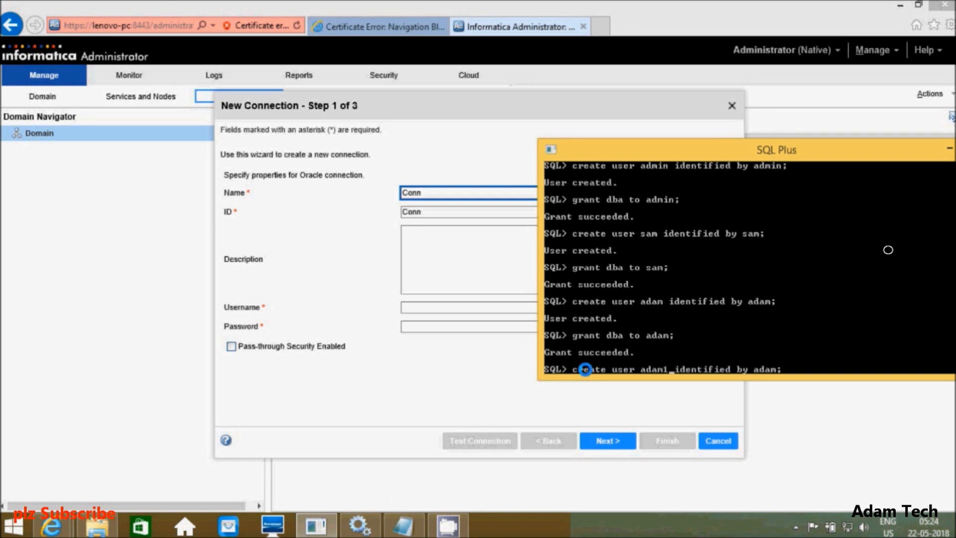
key(Right)
key(Right)
key(Right)
key(Right)
key(Right)
key(Right)
key(Right)
key(Right)
key(Right)
key(Right)
key(Right)
key(Right)
key(Right)
key(Right)
key(Right)
key(Right)
key(Right)
text(1)
key(Return)
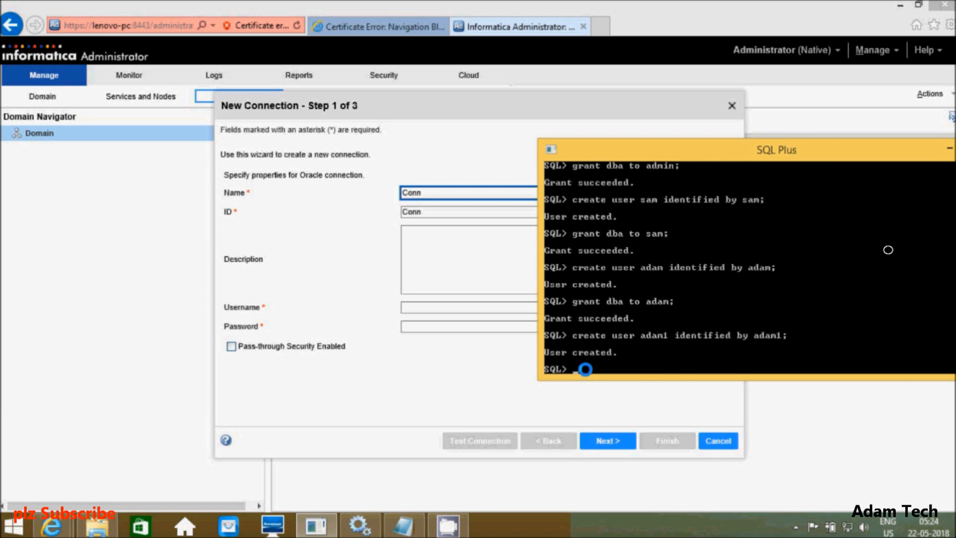
Step: Grant DBA to the new user, then return to the Conn wizard's username field
key(Up)
key(Up)
key(Left)
text(1)
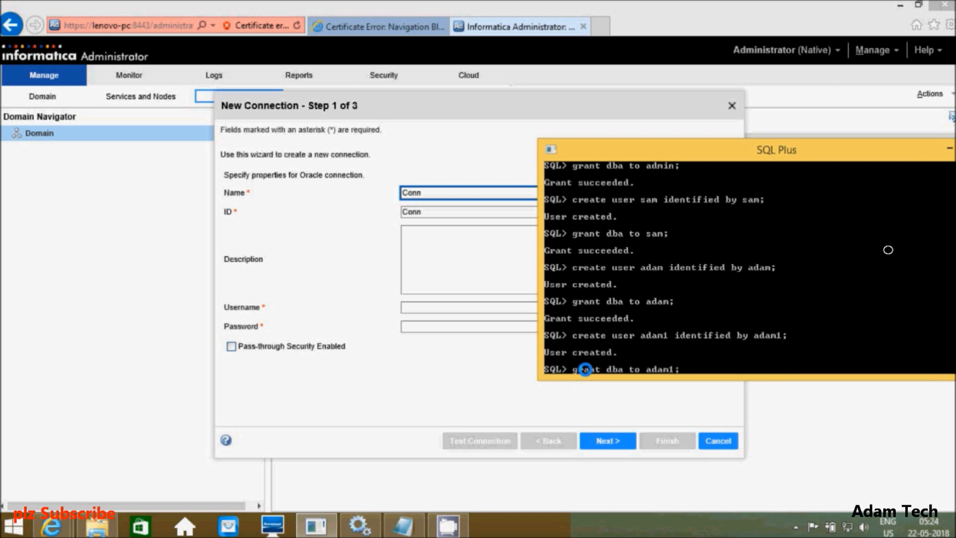
key(Return)
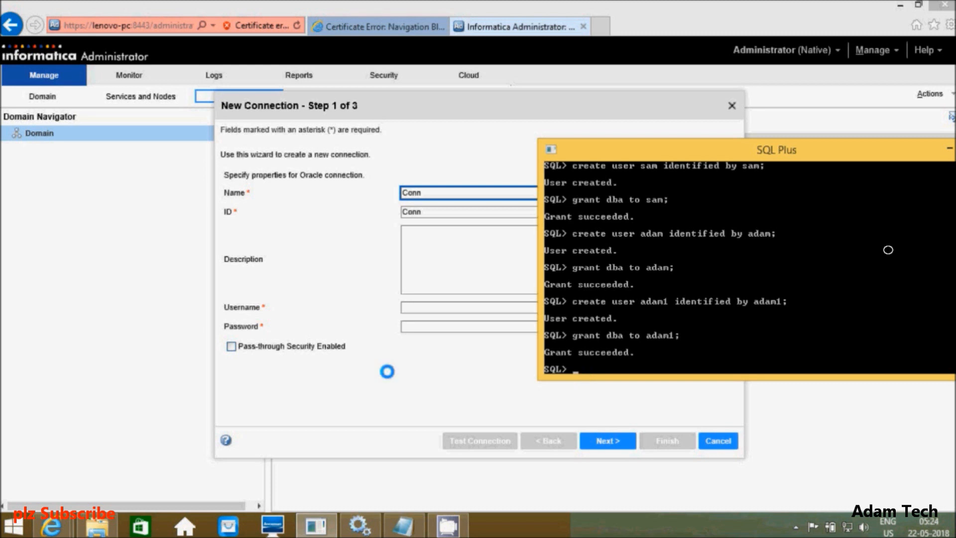
click(426, 364)
click(419, 309)
Step: Enter the Oracle username and password for Conn and continue to the connection strings
text(adam)
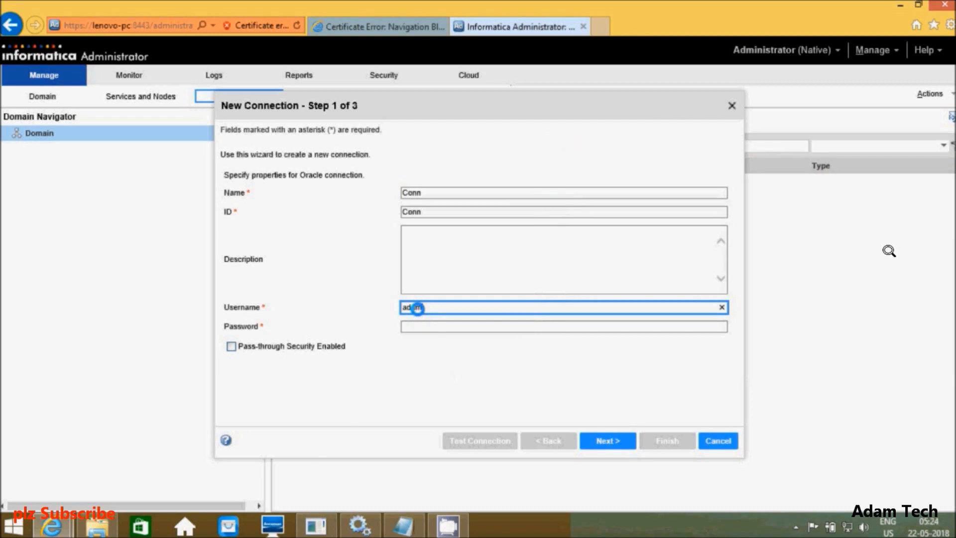
key(Tab)
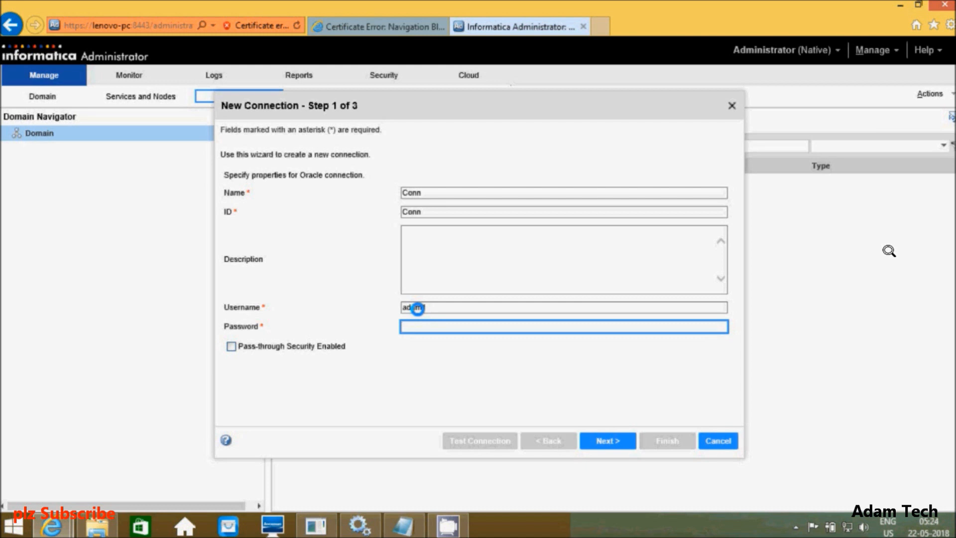
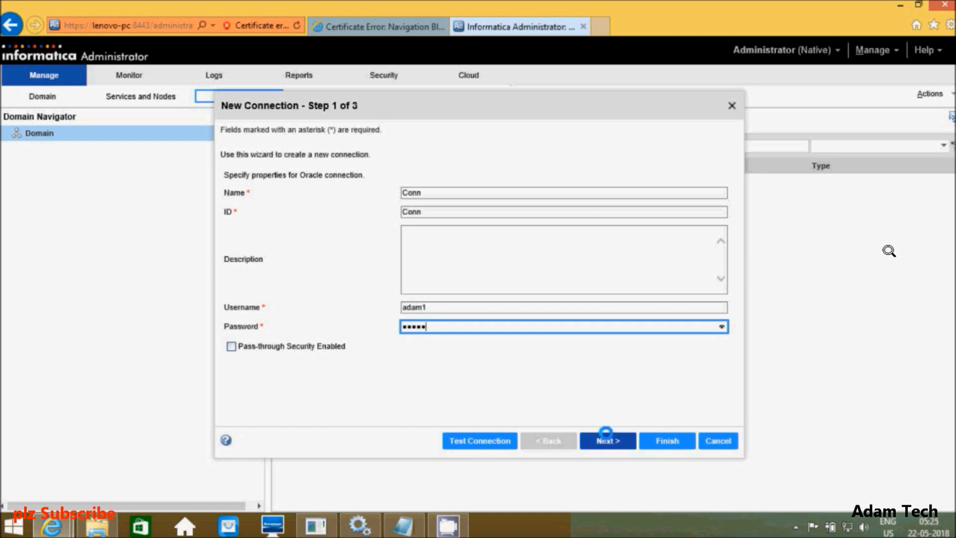
click(606, 438)
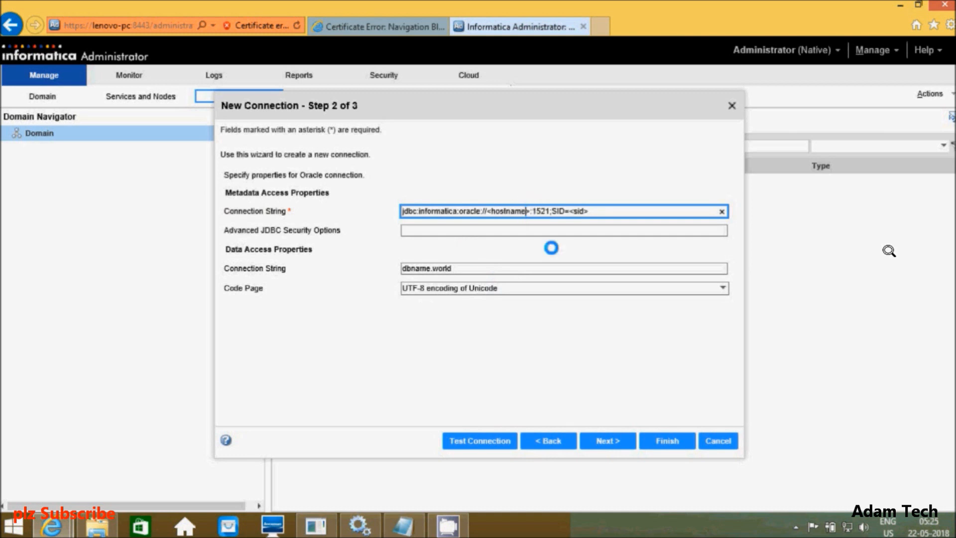
Step: Set the metadata connection string to host localhost with SID orcl
key(Delete)
key(Delete)
key(BackSpace)
key(BackSpace)
key(BackSpace)
key(BackSpace)
key(BackSpace)
key(BackSpace)
key(BackSpace)
key(BackSpace)
key(BackSpace)
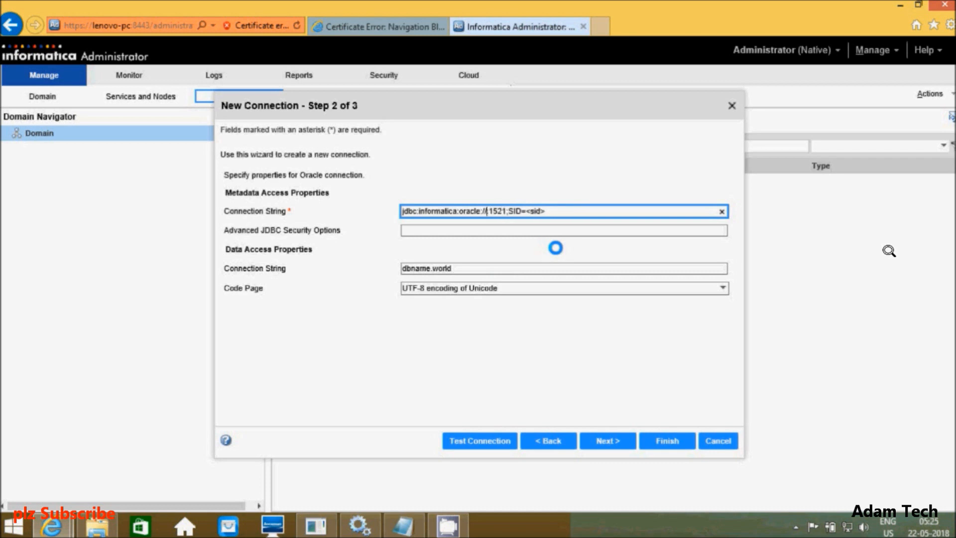
text(localhost)
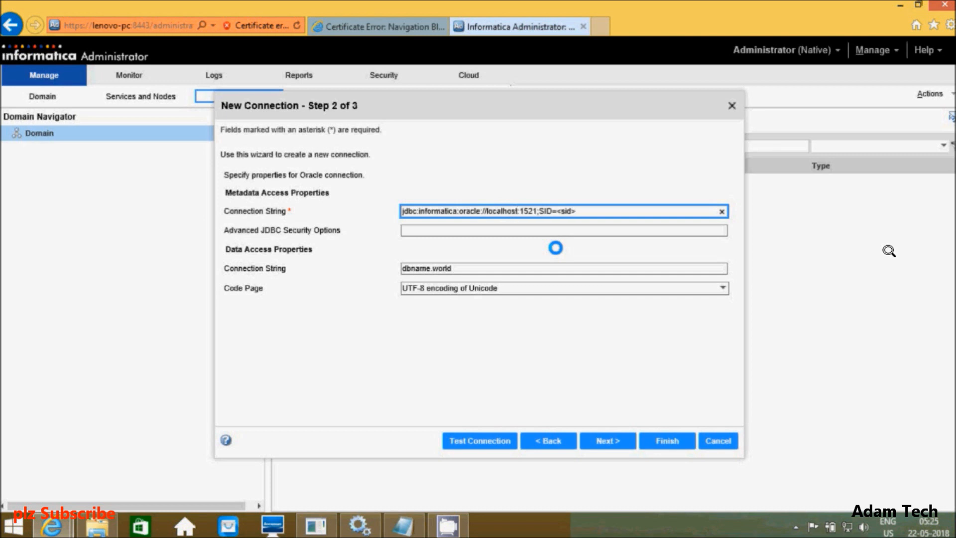
key(Right)
key(Right)
key(Right)
key(Right)
key(Right)
key(Right)
key(Right)
key(Right)
key(BackSpace)
key(BackSpace)
key(BackSpace)
key(BackSpace)
key(BackSpace)
text(orcl)
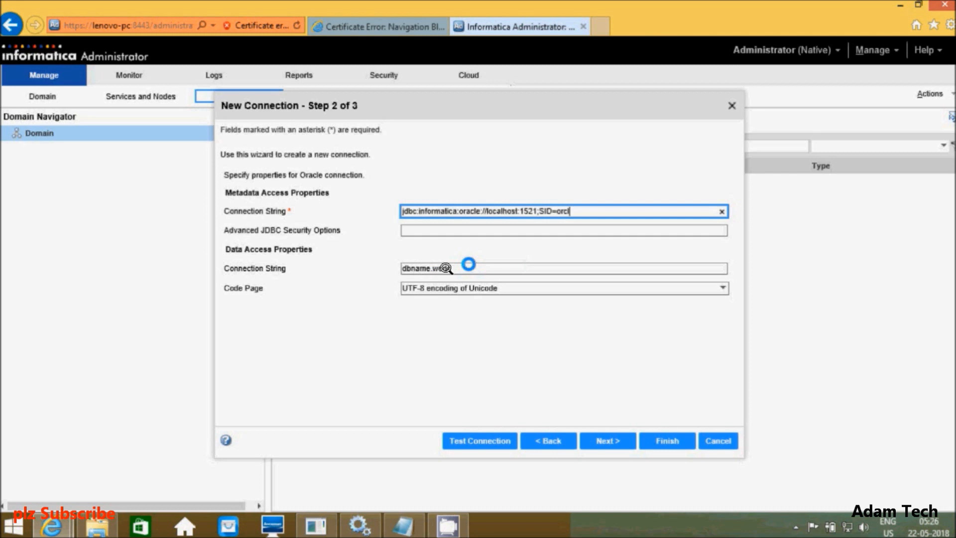
Step: Set the data access string to orcl, test the connection successfully, and proceed to Advanced Properties
click(468, 266)
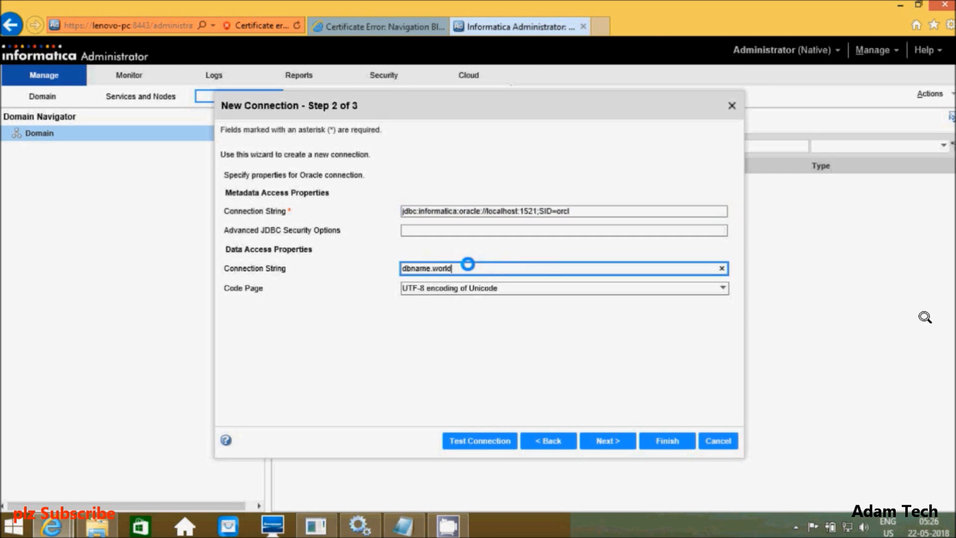
key(BackSpace)
key(BackSpace)
key(BackSpace)
key(BackSpace)
key(BackSpace)
key(BackSpace)
key(BackSpace)
key(BackSpace)
key(BackSpace)
key(BackSpace)
key(BackSpace)
key(BackSpace)
text(orcl)
click(475, 439)
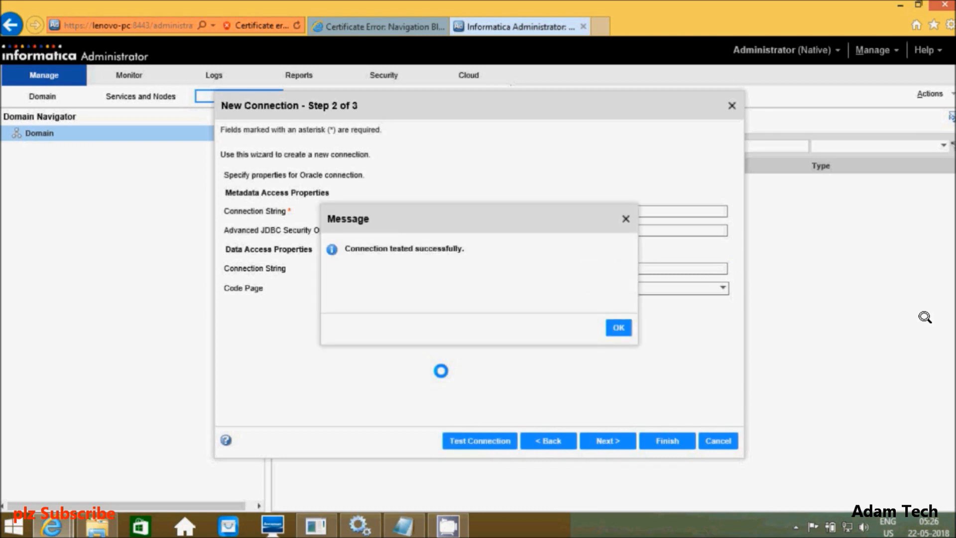
click(620, 328)
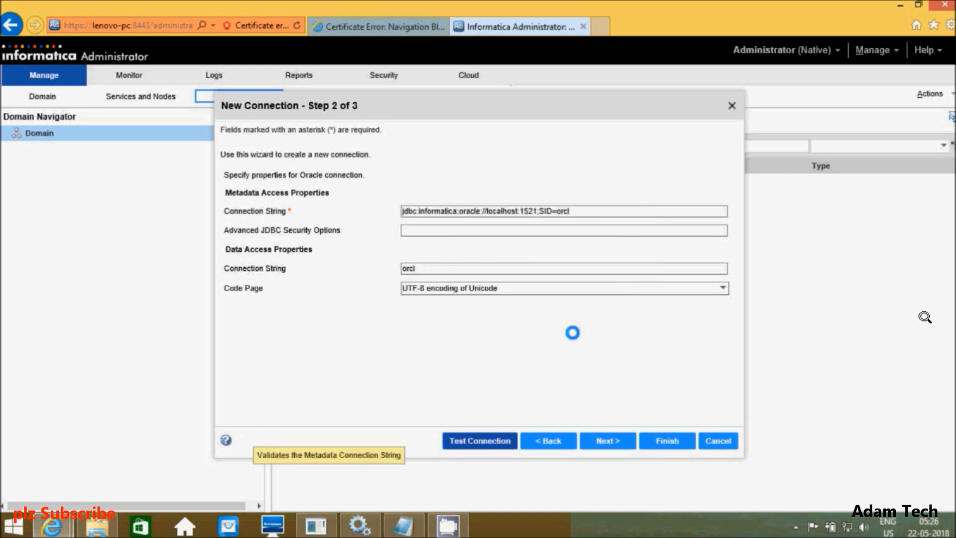
click(608, 441)
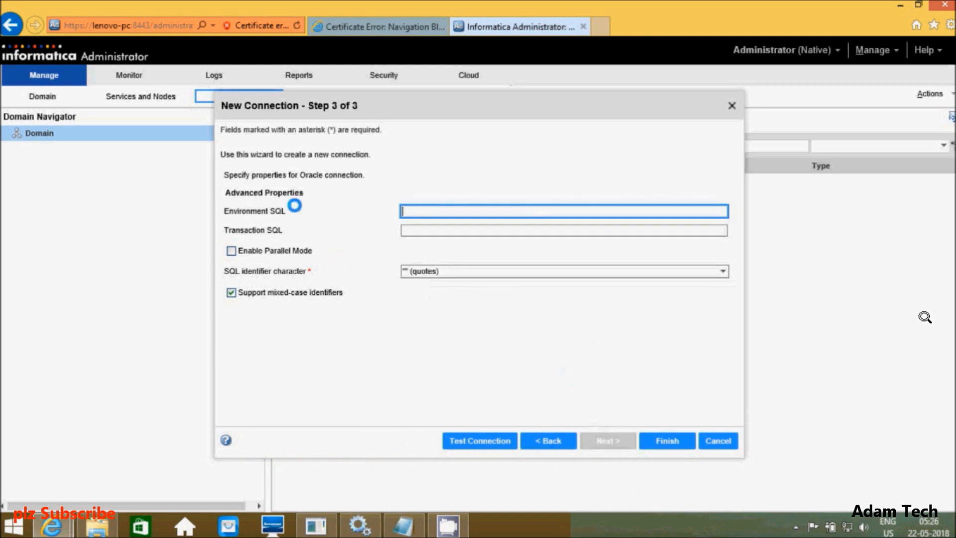
Step: Finish creating the Oracle connection Conn with user adam1, orcl strings and UTF-8 code page
click(667, 440)
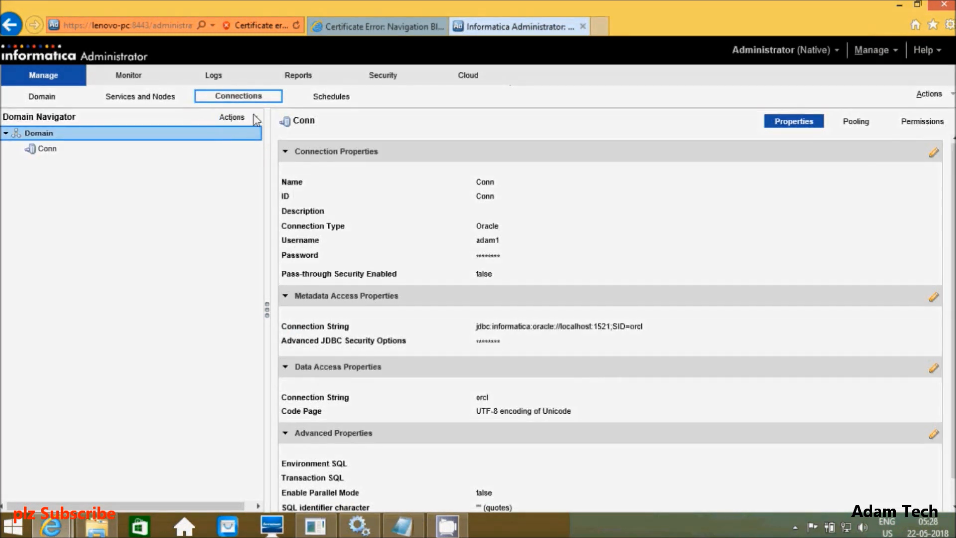
click(254, 118)
Step: Start a new Oracle-type connection from the domain's New Connection option
mouse_move(243, 136)
click(319, 130)
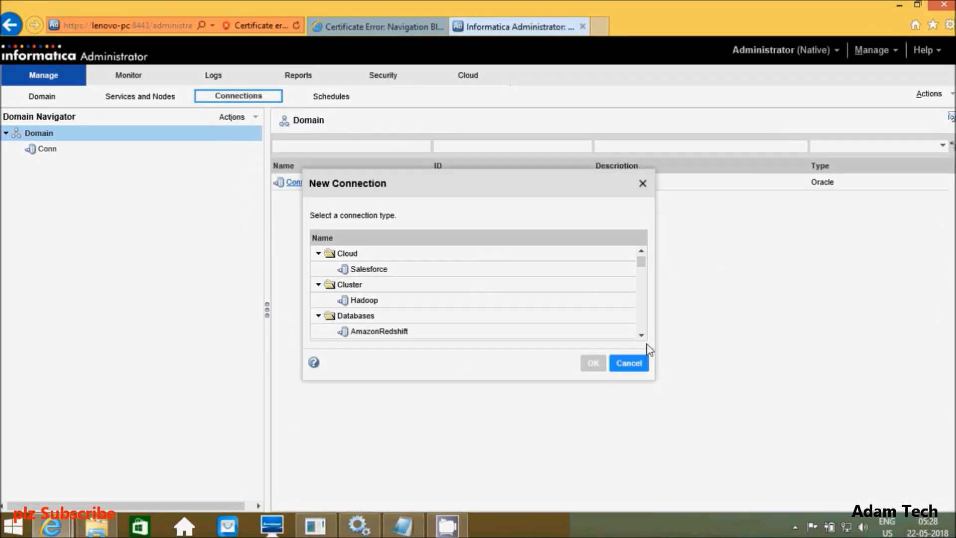
scroll(642, 335, down, 4)
click(426, 302)
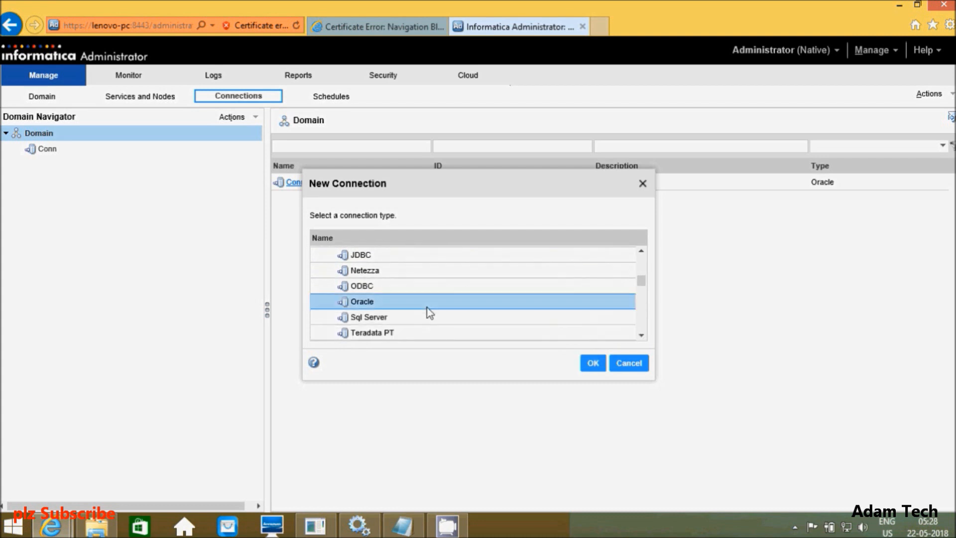
click(593, 363)
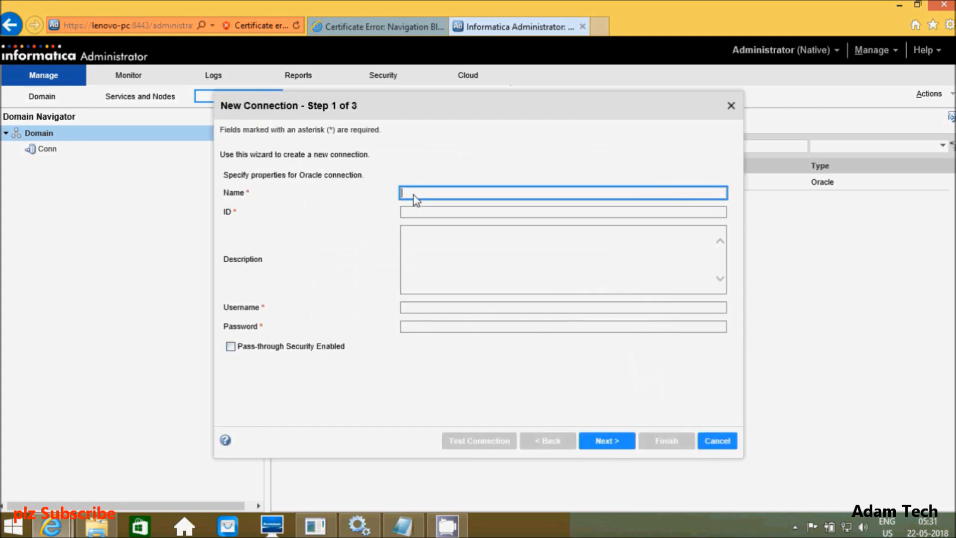
Step: Name the connection Conn1, enter username adam2 and its password, and continue
text(Conn1)
click(426, 313)
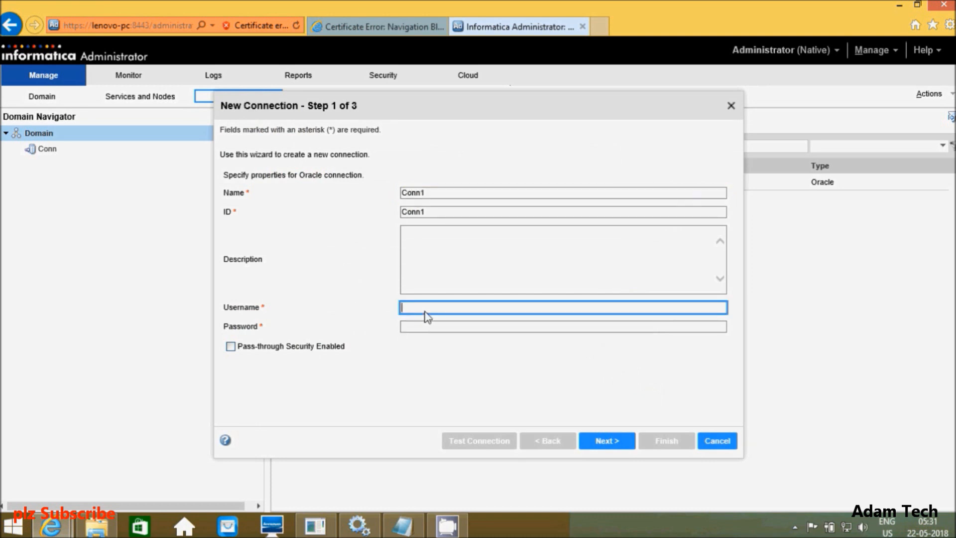
click(321, 532)
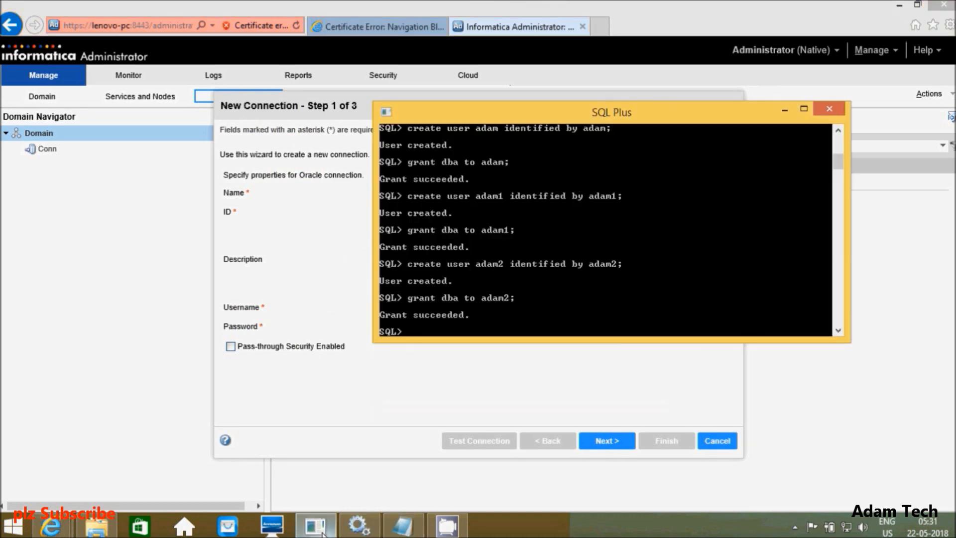
click(322, 532)
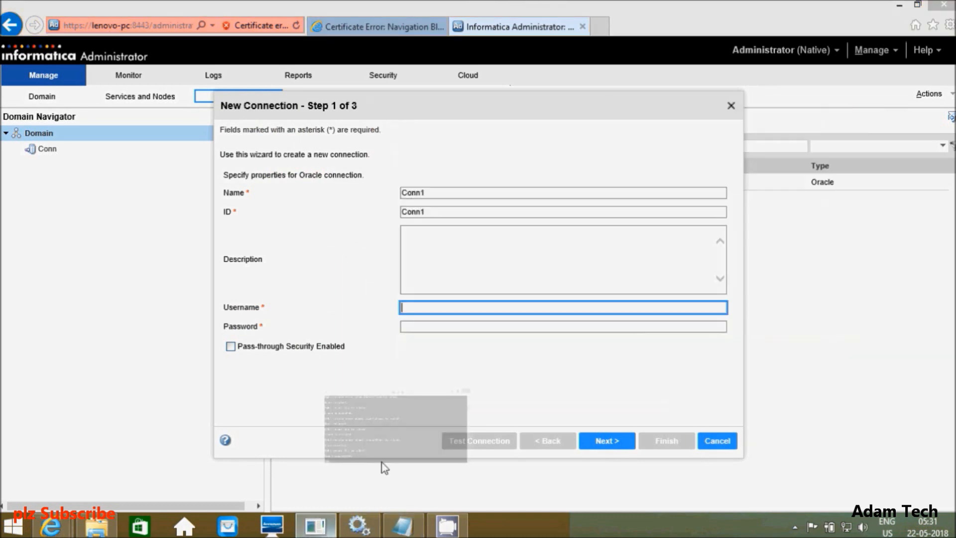
click(423, 315)
key(Tab)
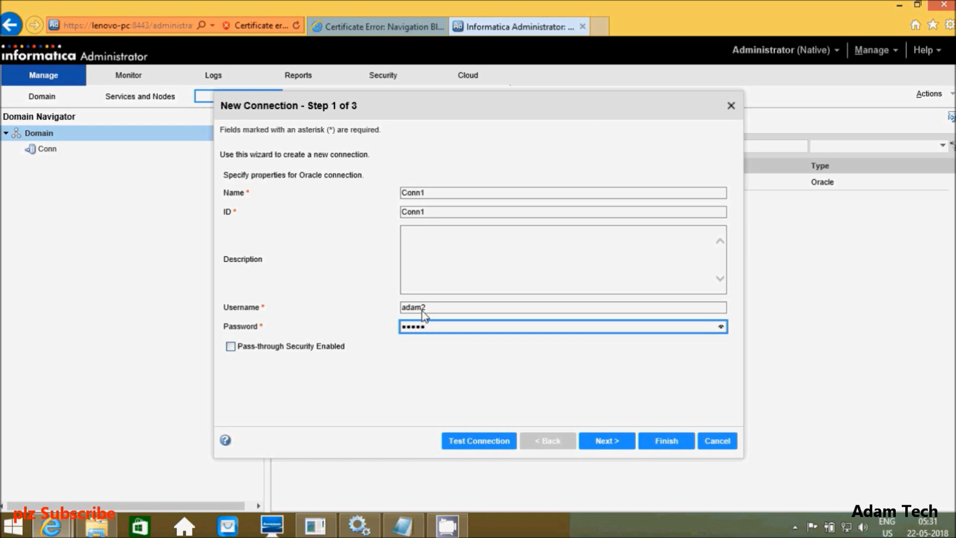
key(Return)
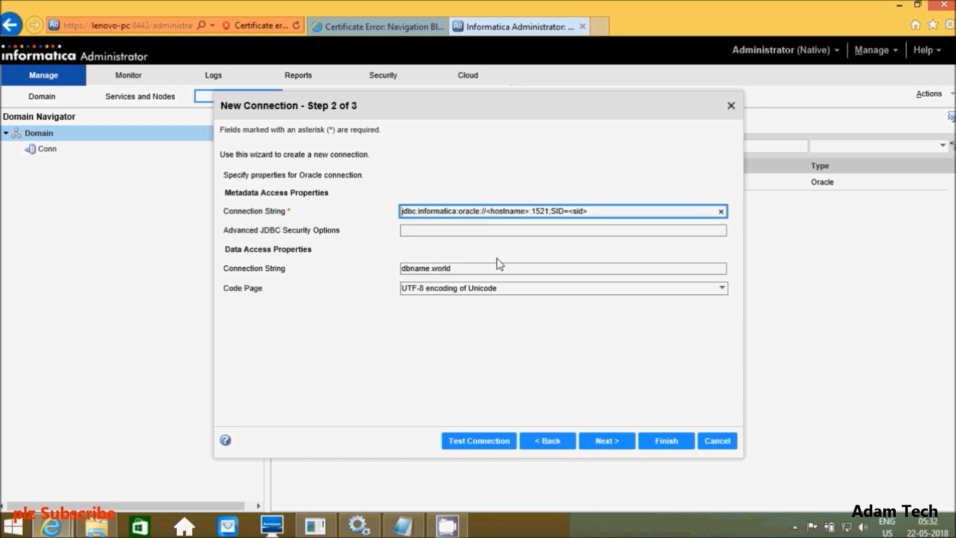
Step: Point Conn1's connection strings to localhost:1521;SID=orcl and orcl, and complete it after a successful test
click(530, 211)
key(BackSpace)
key(BackSpace)
key(BackSpace)
key(BackSpace)
key(BackSpace)
key(BackSpace)
key(BackSpace)
key(BackSpace)
key(BackSpace)
key(BackSpace)
text(localhost:1521;SID=orcl)
click(477, 267)
key(ctrl+a)
key(BackSpace)
text(orcl)
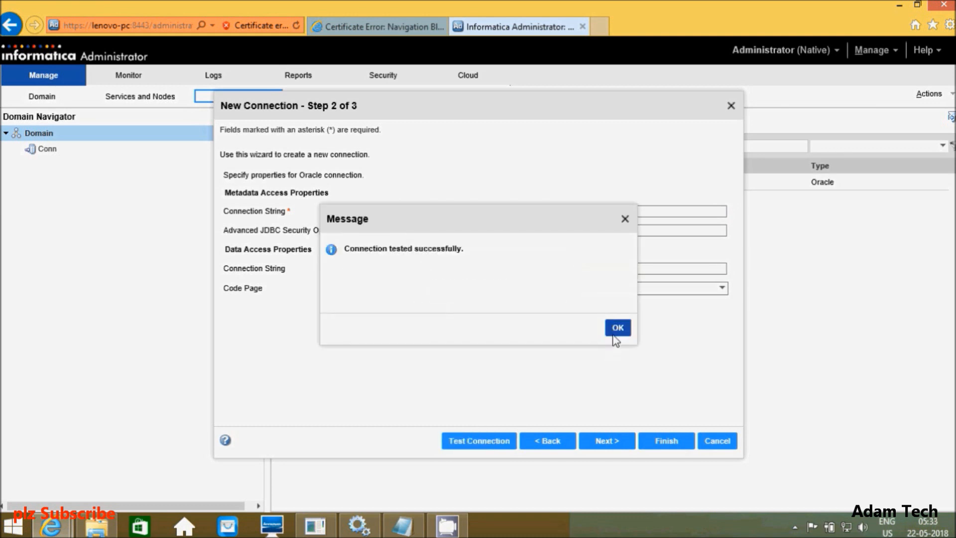
click(617, 328)
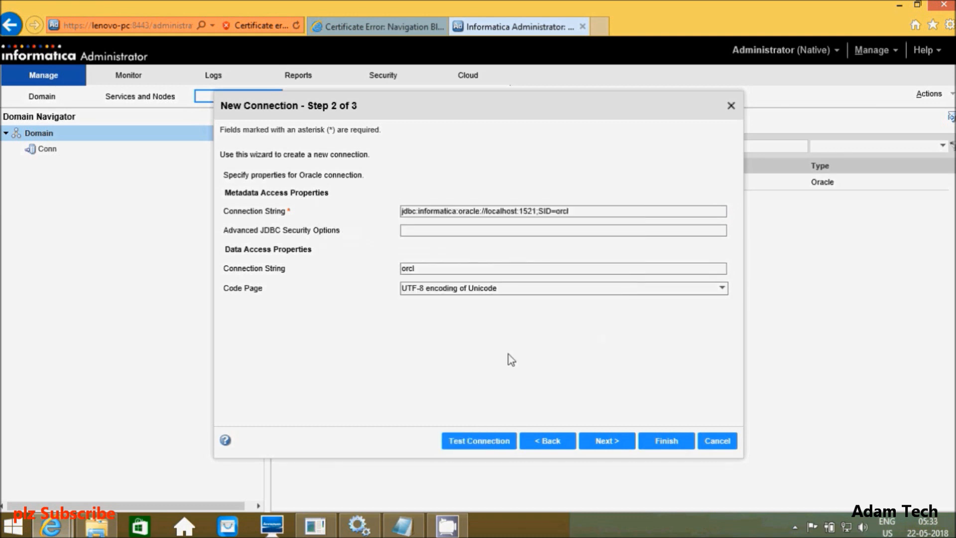
click(606, 441)
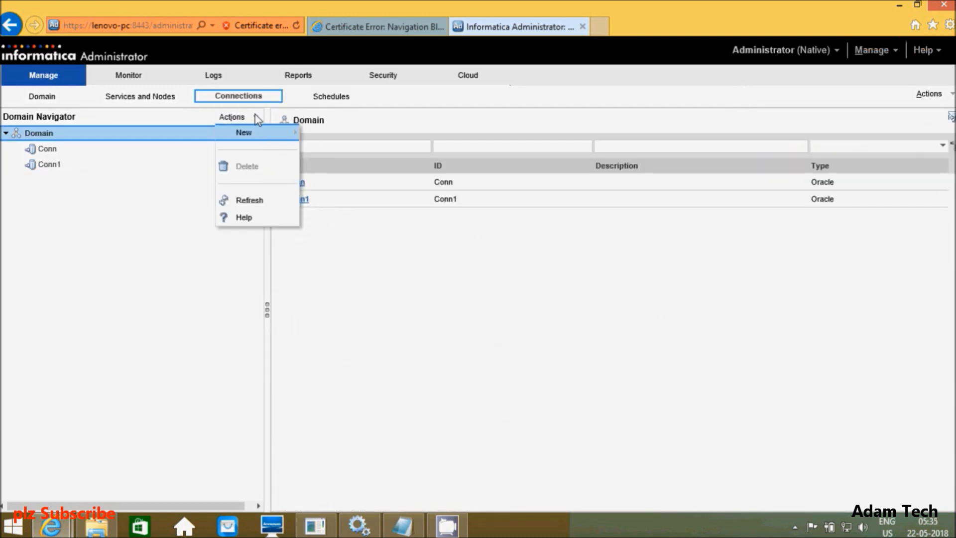
Step: Start a new Oracle connection named Conn2
mouse_move(252, 135)
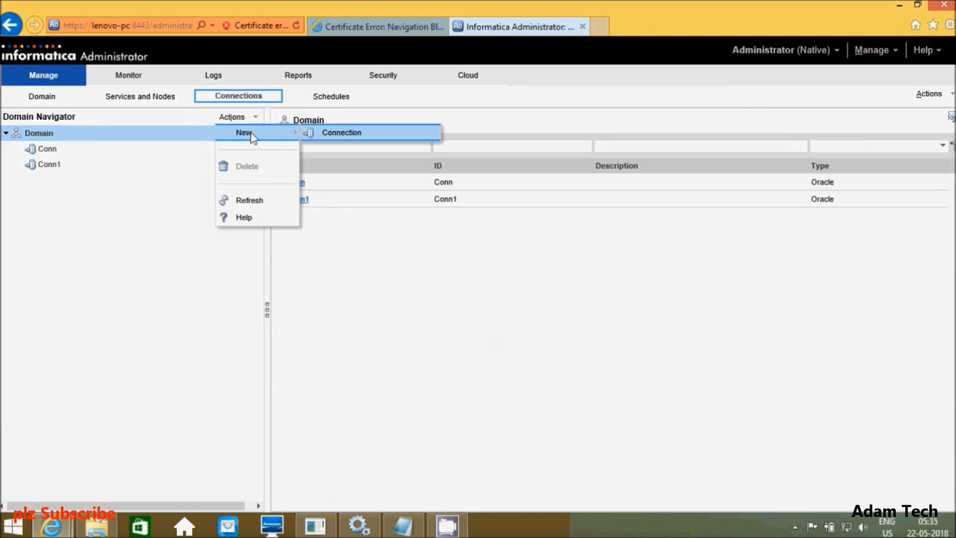
click(331, 135)
scroll(642, 277, down, 4)
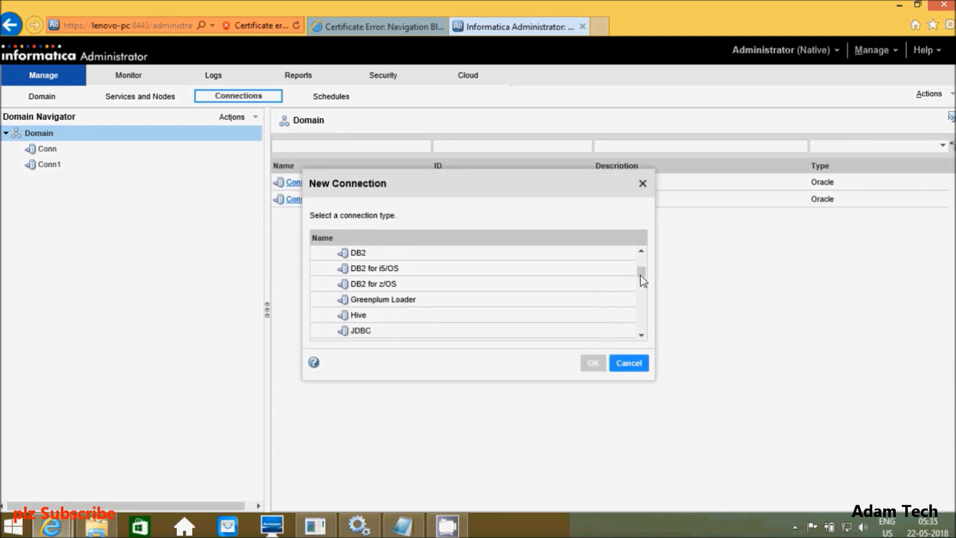
click(364, 306)
click(591, 363)
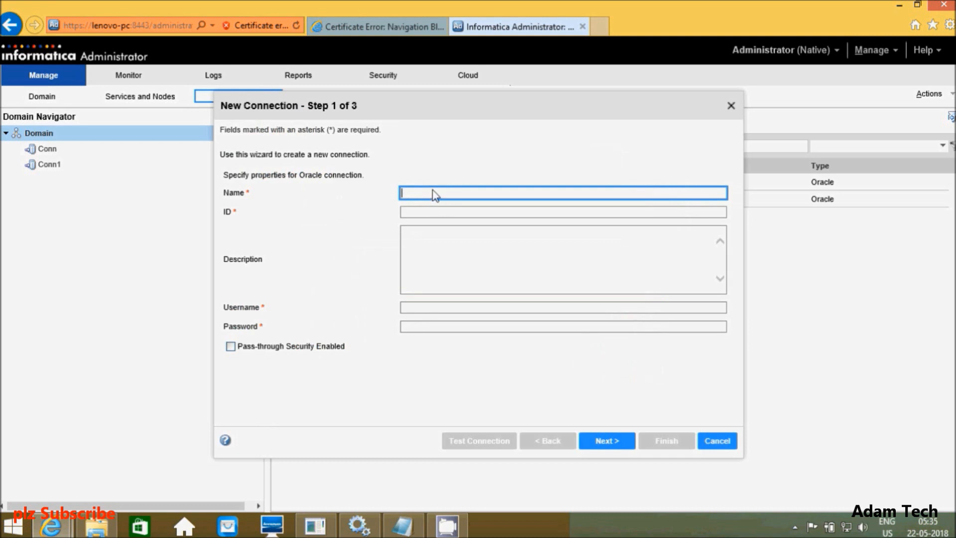
text(Conn2)
click(418, 307)
Step: In SQL Plus, create database user adam3 with its password and grant it dba rights
click(316, 525)
key(Up)
key(Up)
key(BackSpace)
text(3)
key(BackSpace)
key(BackSpace)
text(3;)
key(Return)
key(Up)
key(Up)
key(Left)
key(BackSpace)
text(3)
key(Return)
Step: Enter username adam3 and its password for the Conn2 connection
click(441, 432)
click(413, 307)
text(adam3)
click(427, 322)
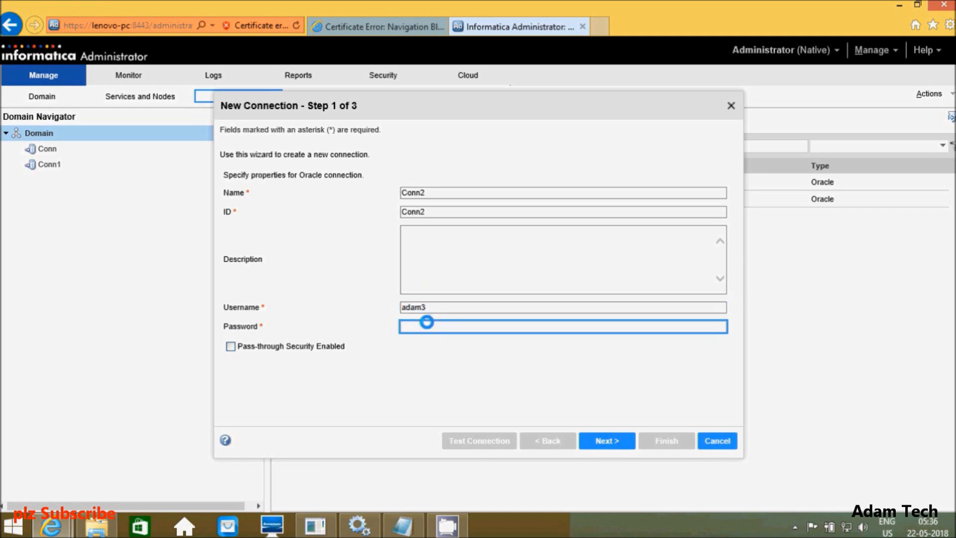
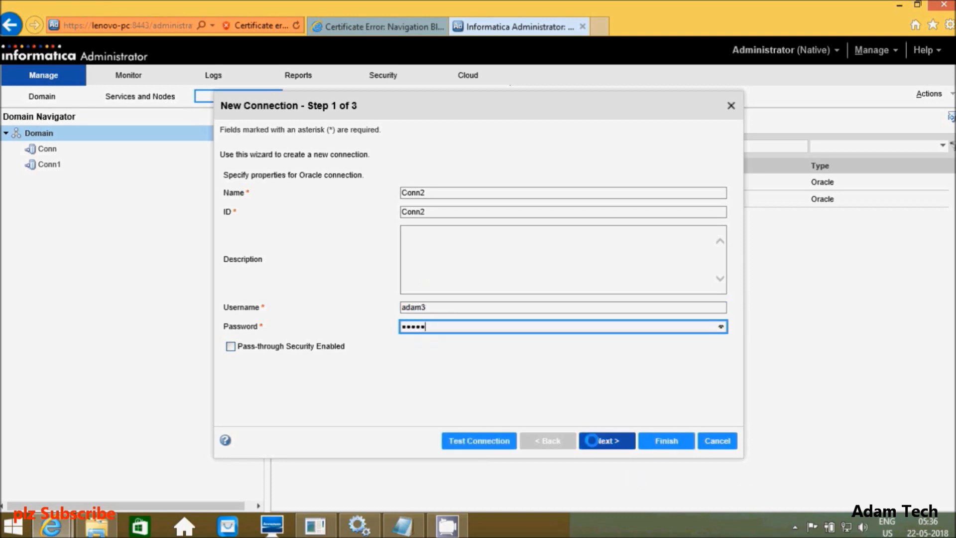
Step: Set Conn2's connection strings to localhost with SID orcl and data access orcl
key(BackSpace)
key(BackSpace)
key(BackSpace)
key(BackSpace)
key(BackSpace)
key(BackSpace)
key(BackSpace)
key(BackSpace)
key(BackSpace)
key(BackSpace)
text(localhost)
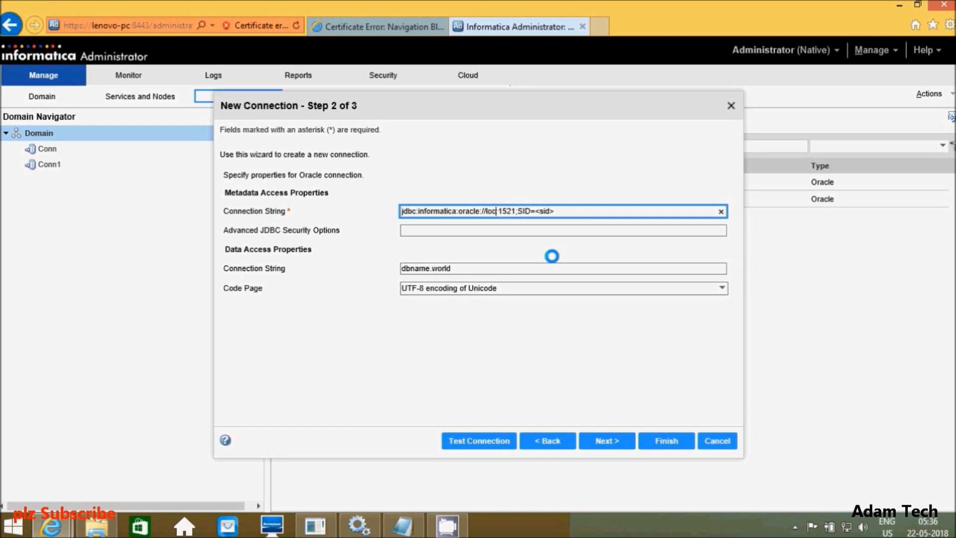
click(577, 213)
key(BackSpace)
key(BackSpace)
key(BackSpace)
key(BackSpace)
key(BackSpace)
text(orcl)
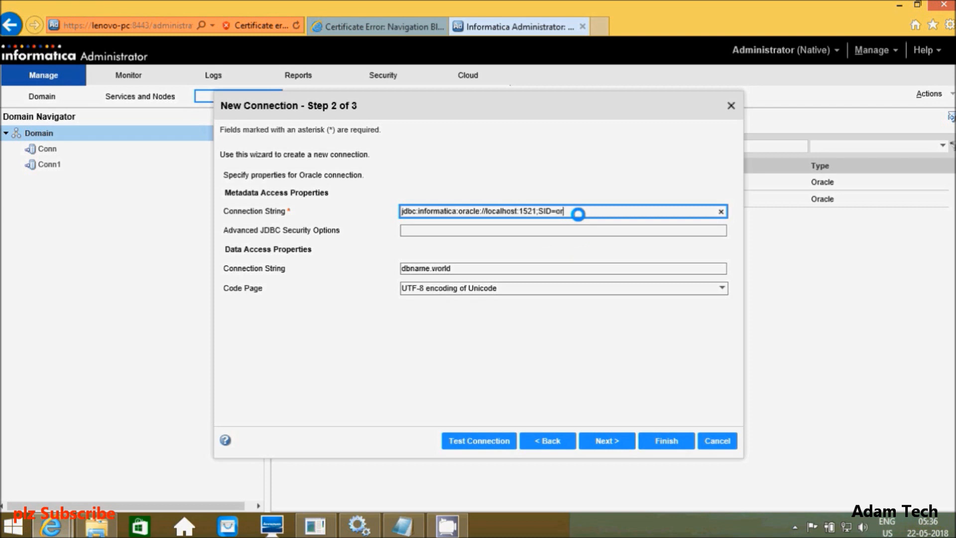
click(469, 264)
key(BackSpace)
key(BackSpace)
key(BackSpace)
key(BackSpace)
key(BackSpace)
key(BackSpace)
key(BackSpace)
key(BackSpace)
key(BackSpace)
key(BackSpace)
key(BackSpace)
key(BackSpace)
text(orcl)
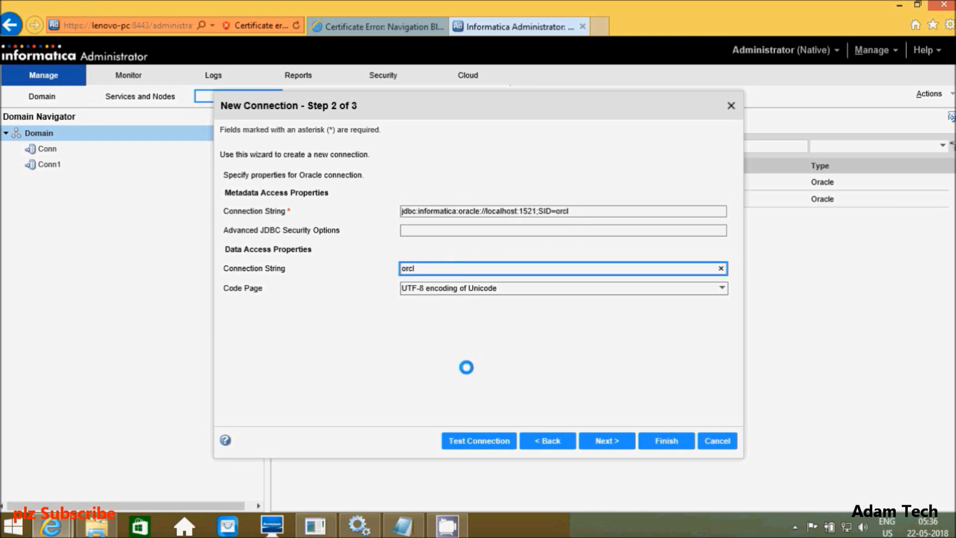
Step: Test and finish the Conn2 connection, then view the domain's Services and Nodes
click(476, 440)
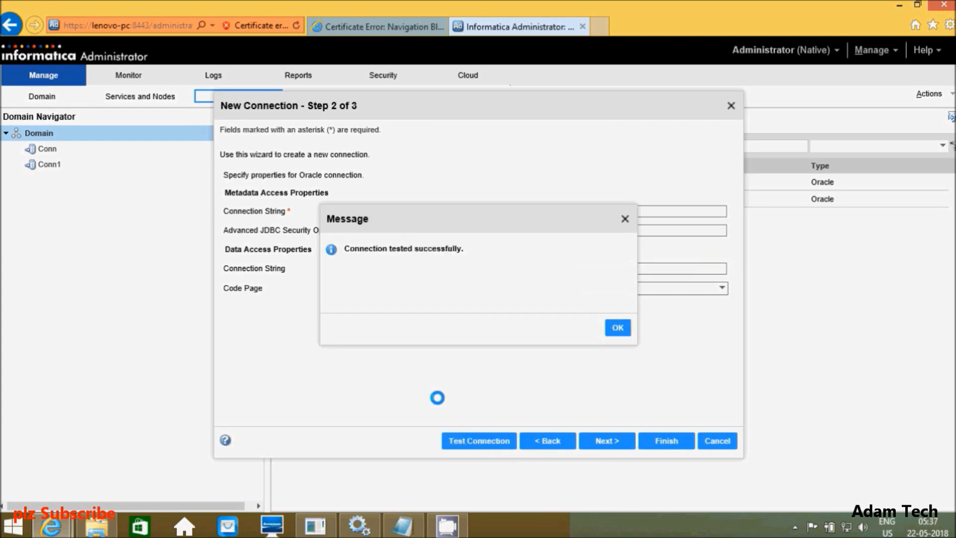
click(616, 326)
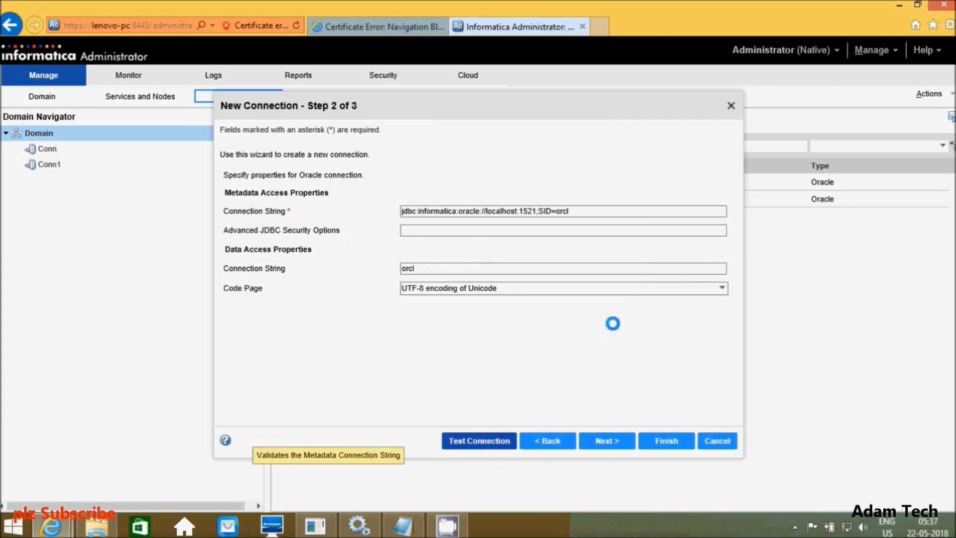
click(663, 436)
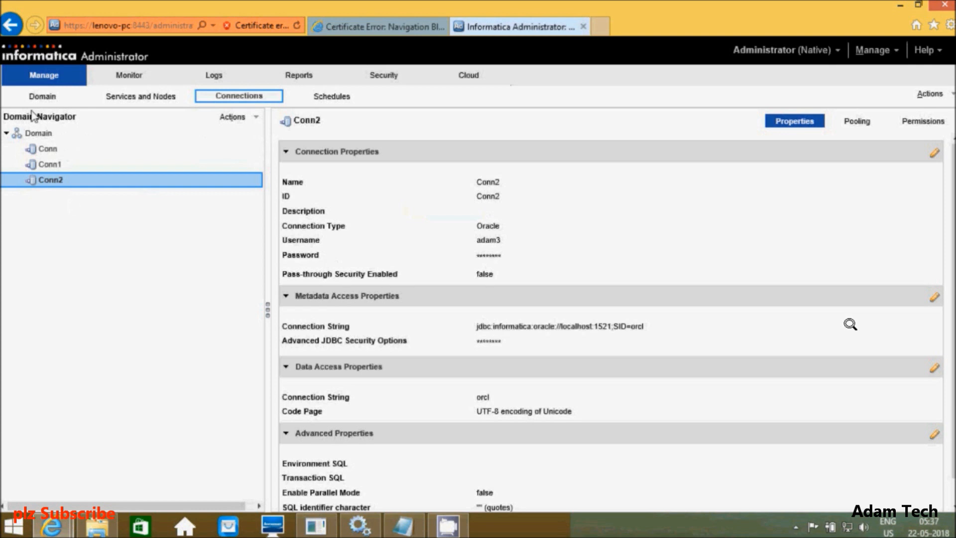
click(43, 96)
click(138, 97)
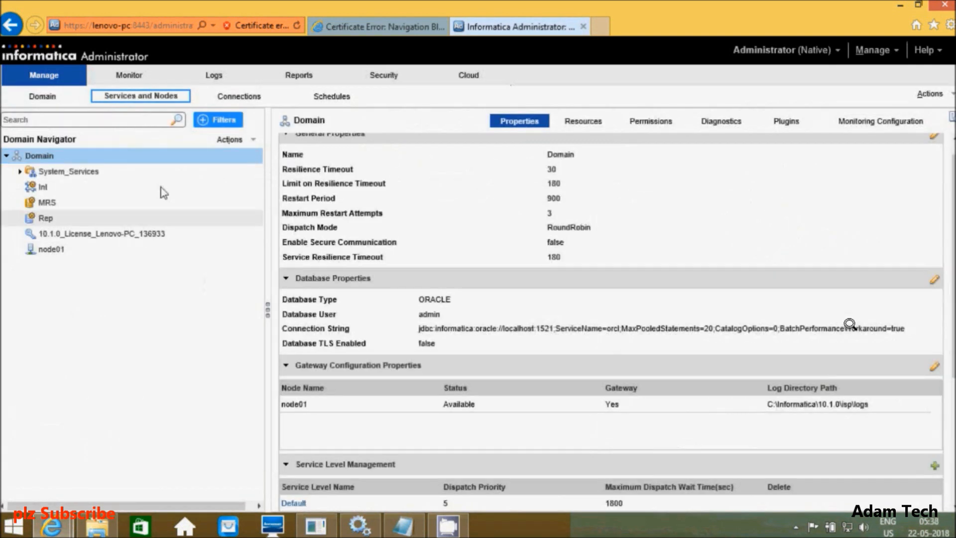
Step: Start a new Data Integration Service on the Domain node named DIS
click(52, 161)
right_click(51, 160)
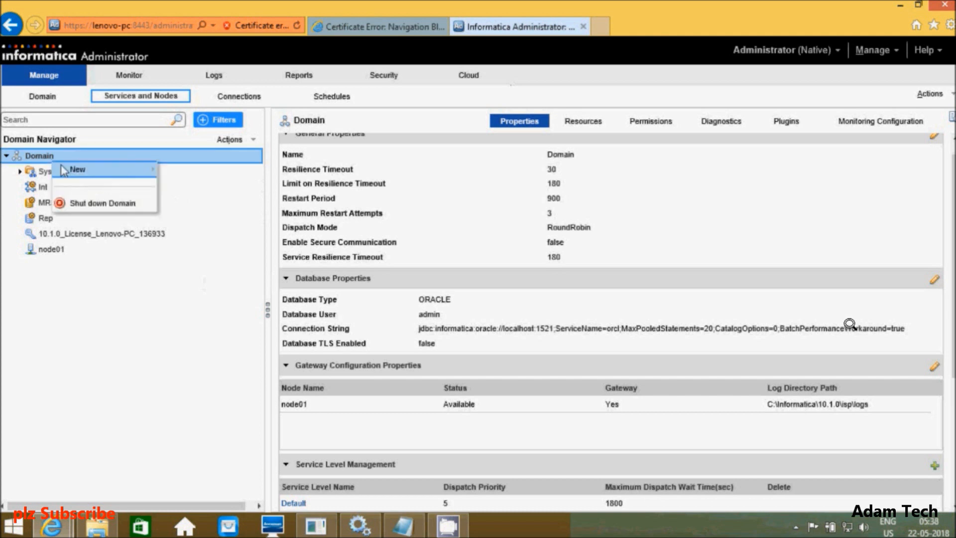
mouse_move(73, 172)
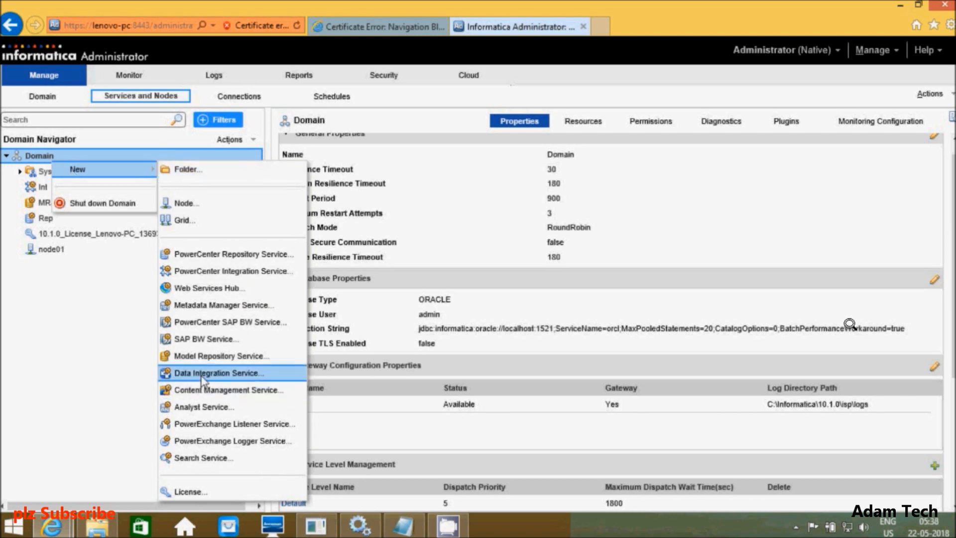
click(214, 373)
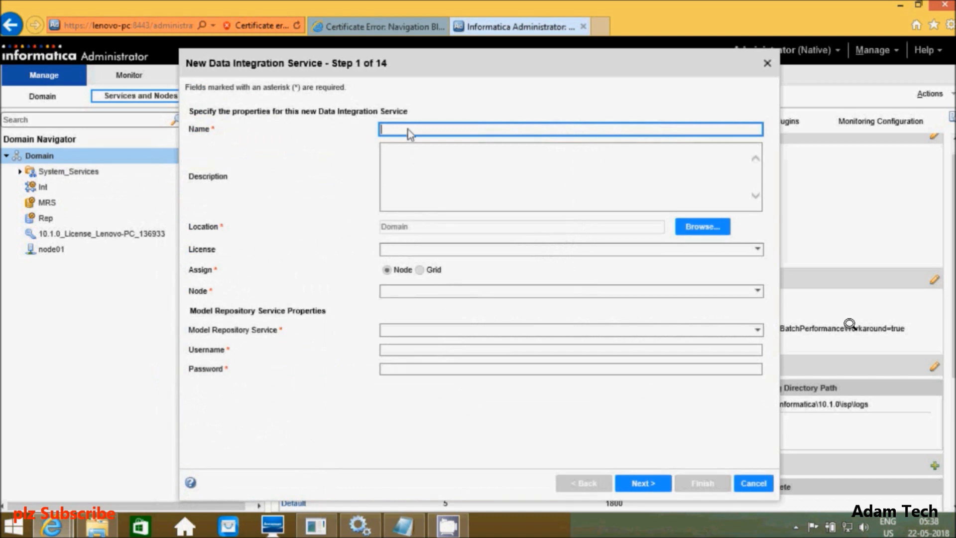
text(DIS)
Step: Assign DIS the available license, node node01 and model repository service MRS
click(757, 253)
click(568, 273)
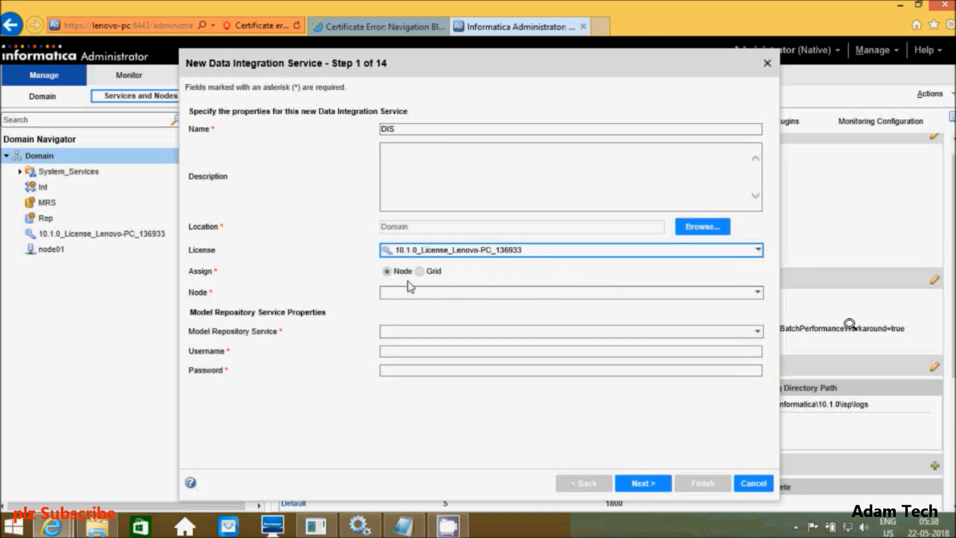
click(758, 292)
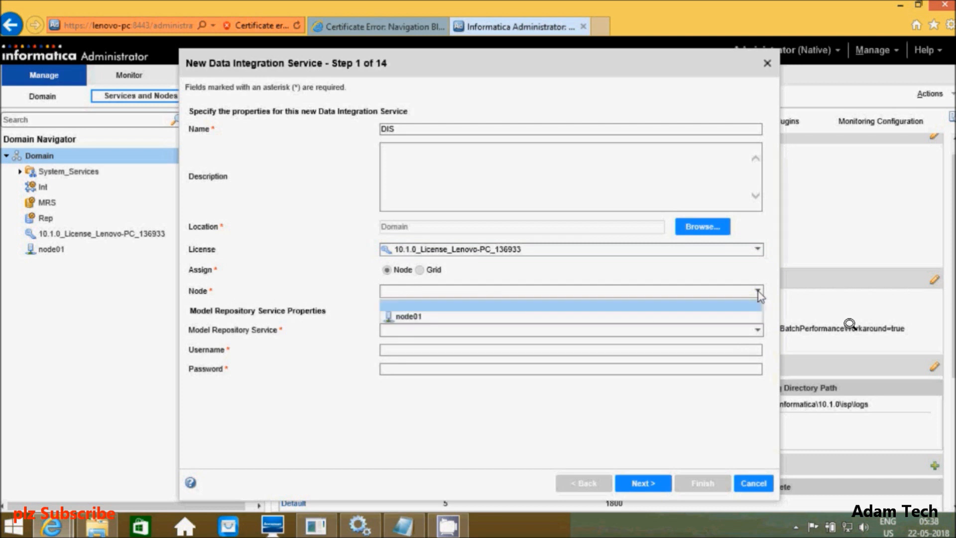
click(441, 320)
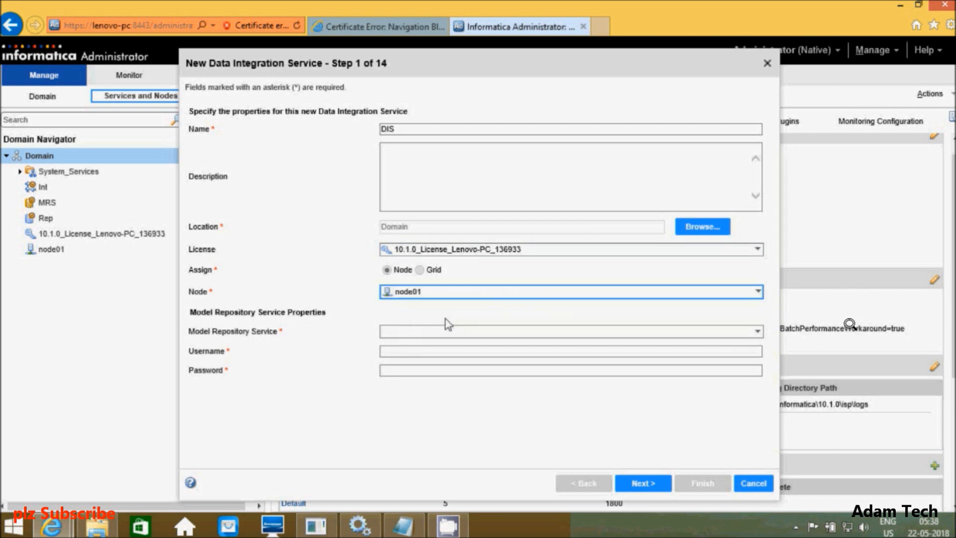
click(757, 334)
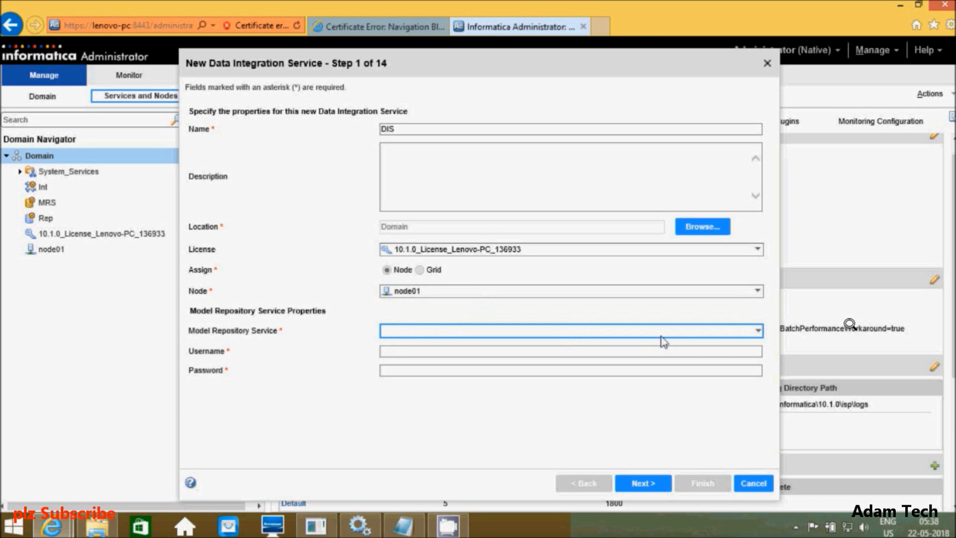
click(757, 333)
click(431, 357)
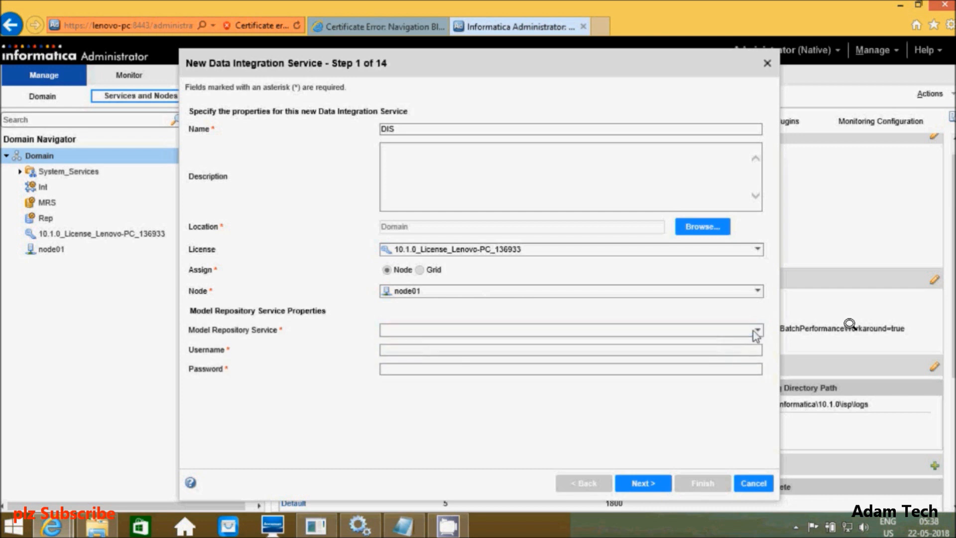
click(757, 330)
click(439, 357)
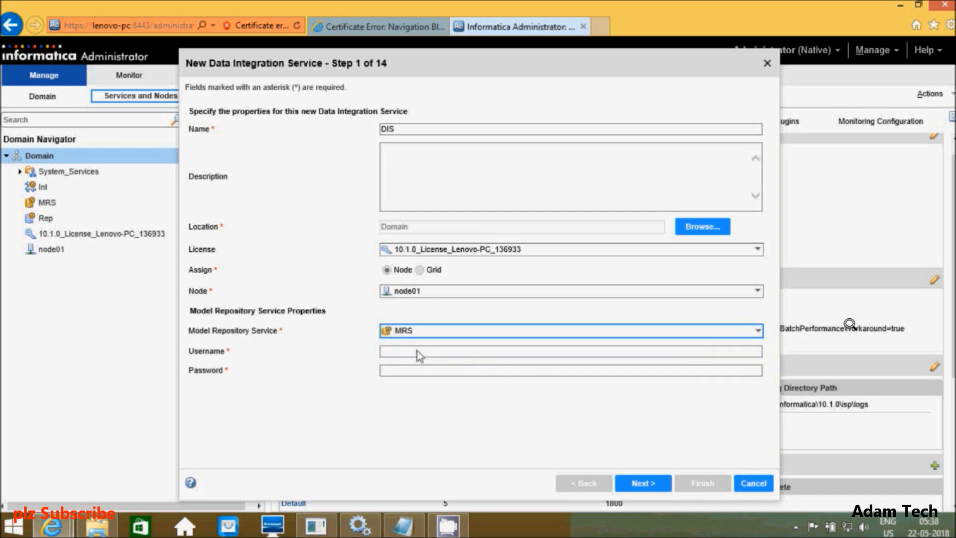
Step: Enter repository username Administrator and its password
click(418, 352)
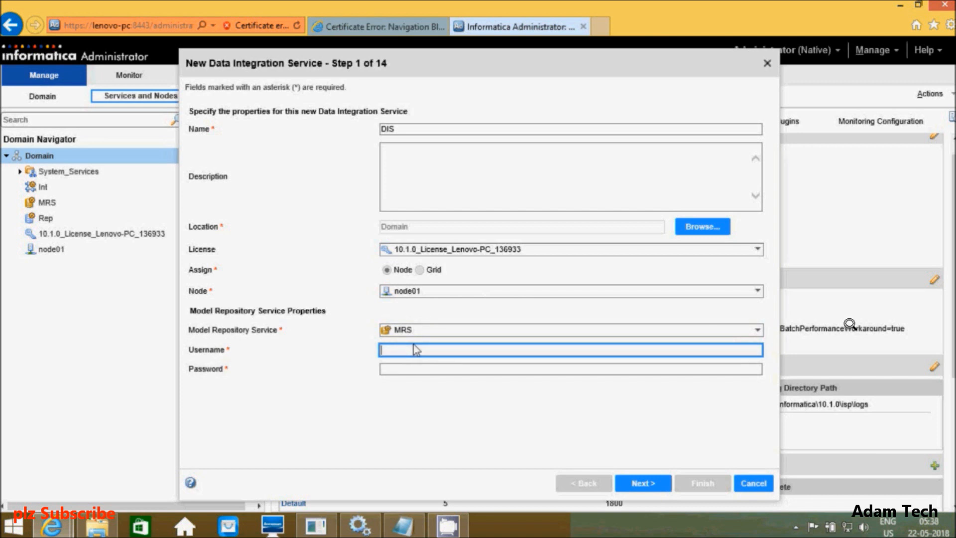
text(Administrator)
click(422, 370)
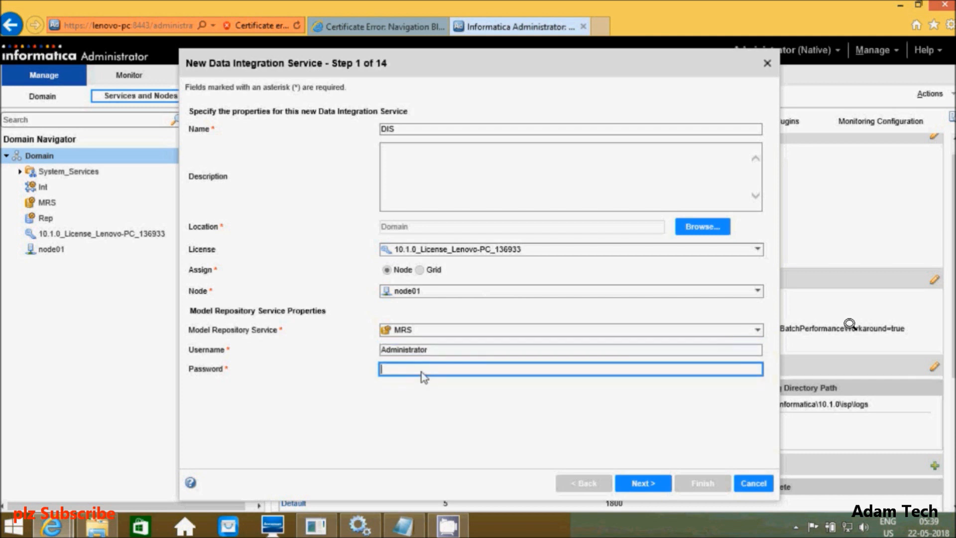
text(Ad)
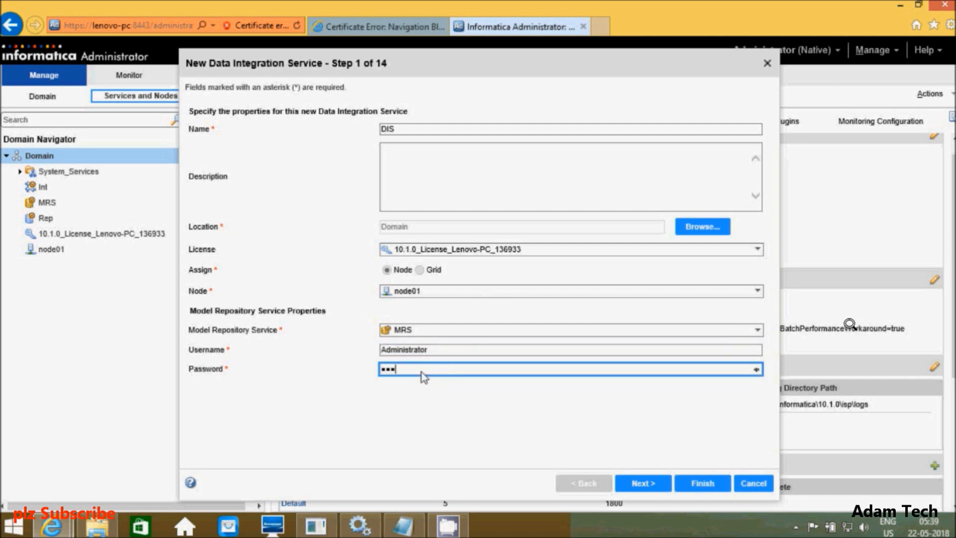
text(•••••••••)
Step: Select Conn as the DIS cache connection and advance to step 7, Result Set Cache
click(642, 483)
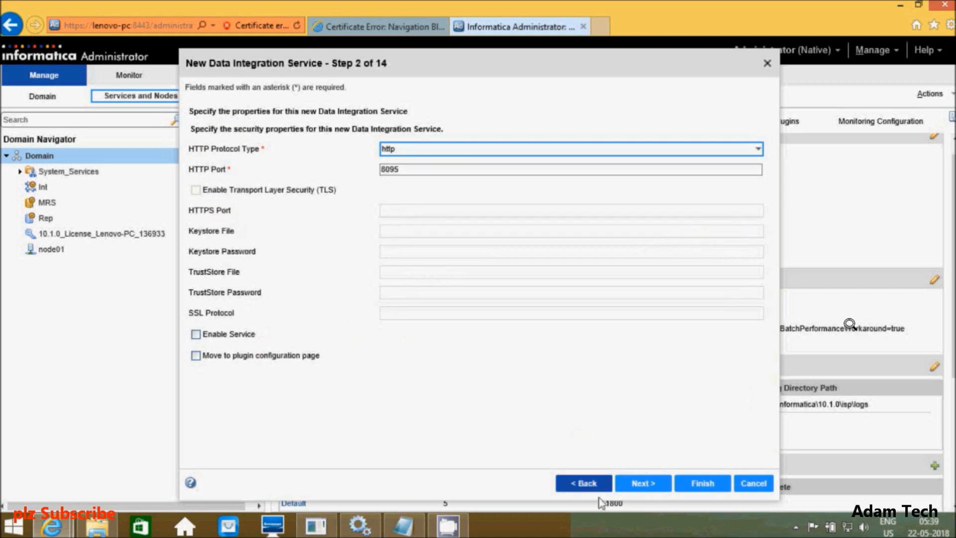
click(637, 484)
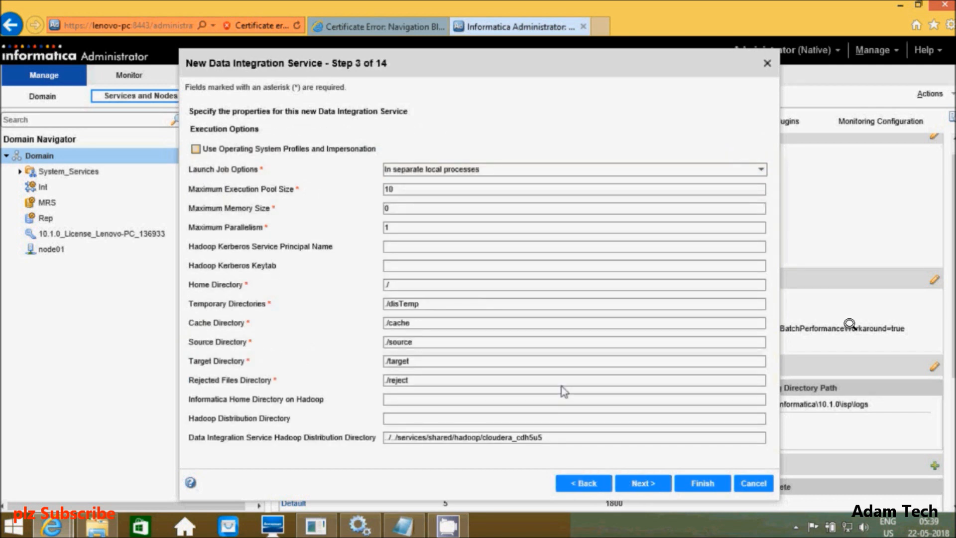
click(643, 485)
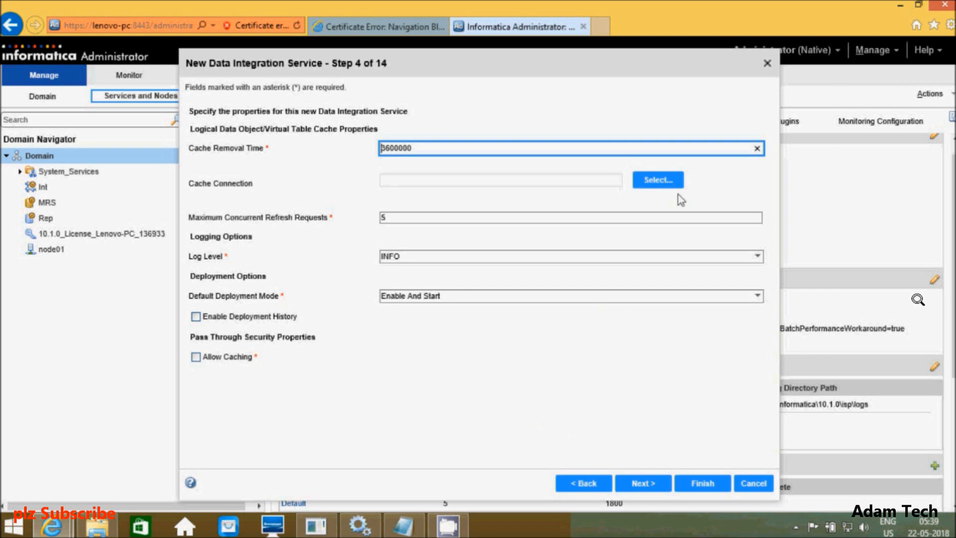
click(664, 184)
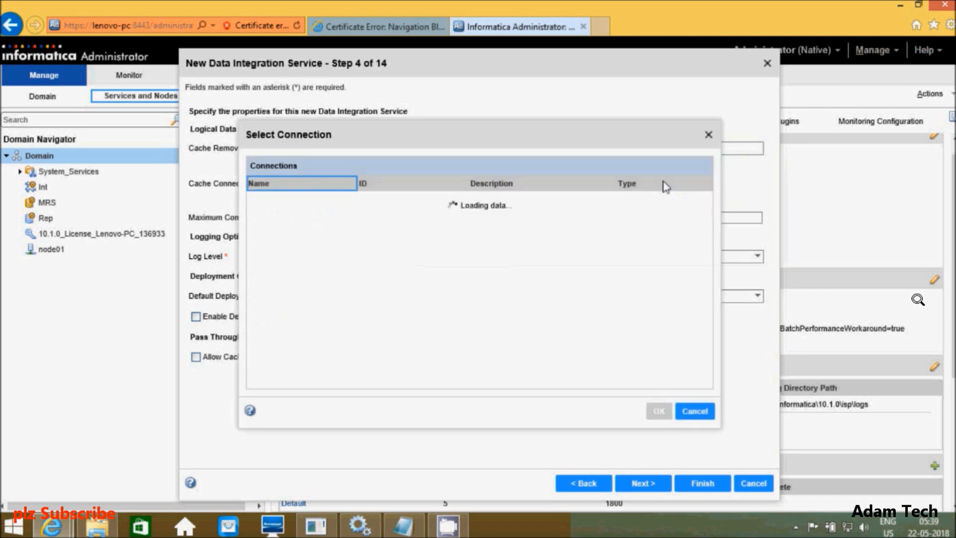
click(333, 202)
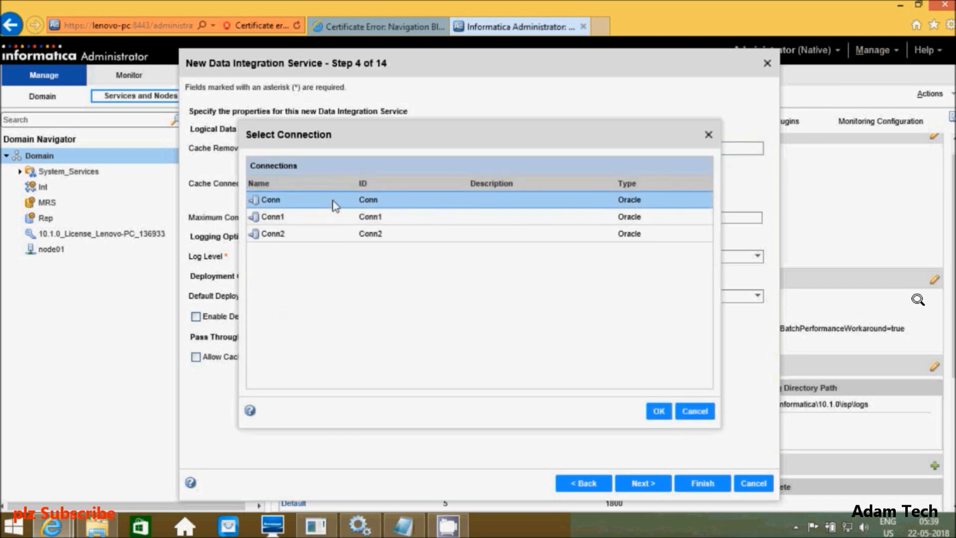
click(659, 412)
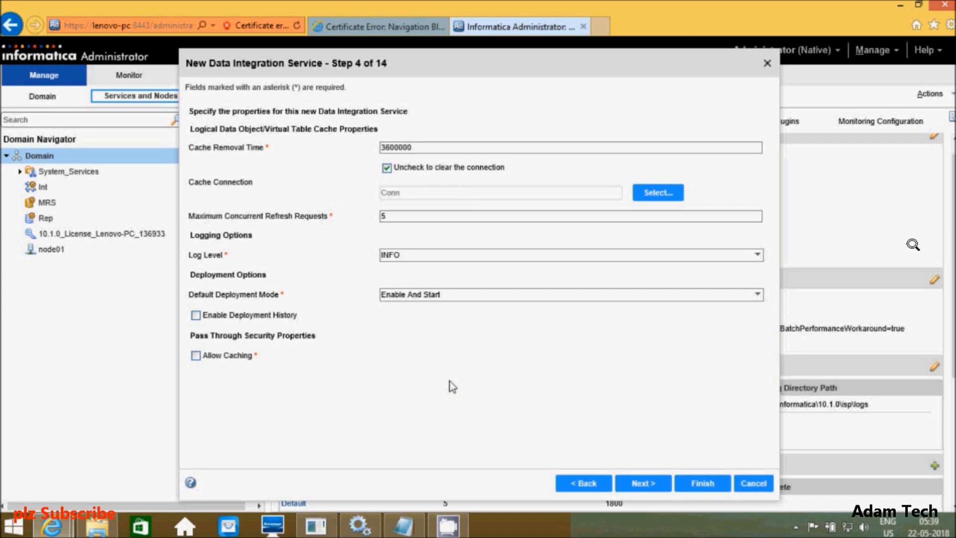
click(640, 481)
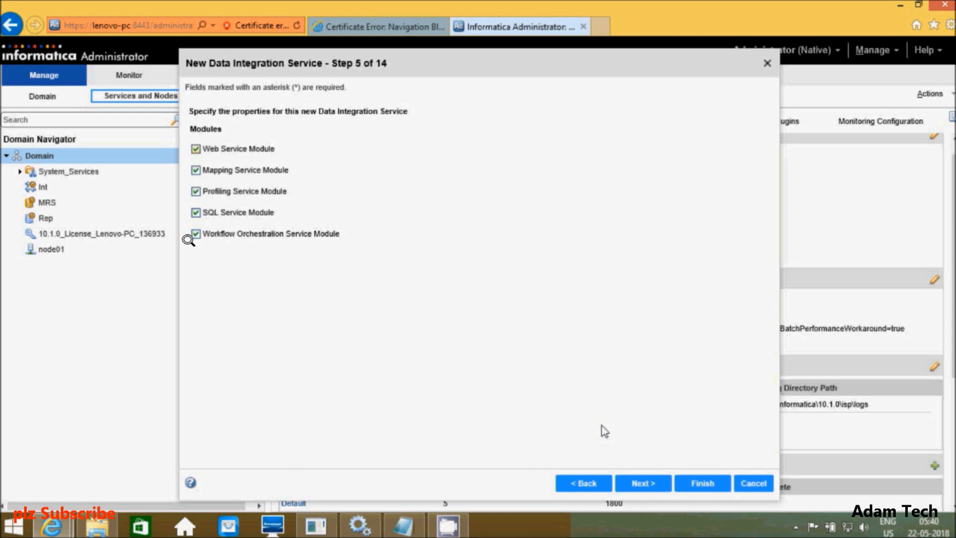
click(642, 483)
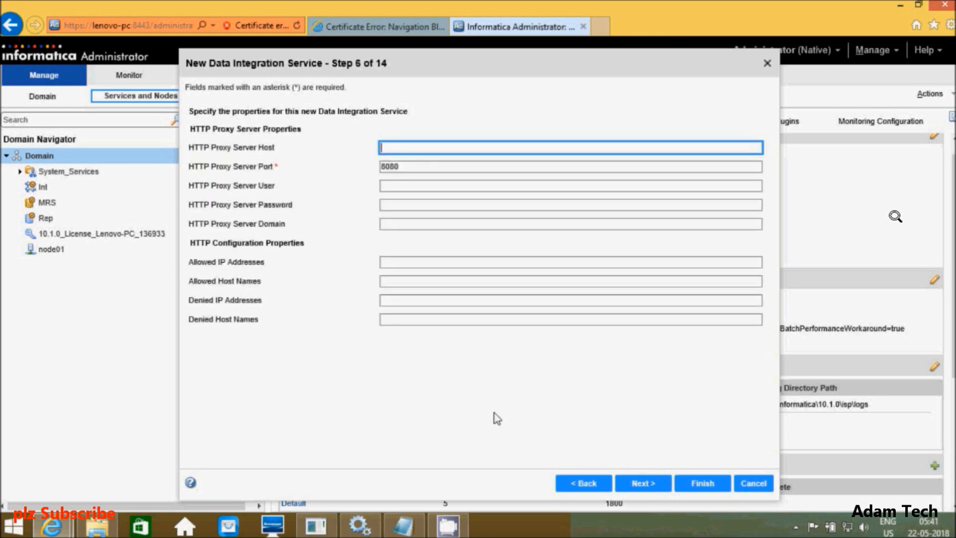
click(643, 483)
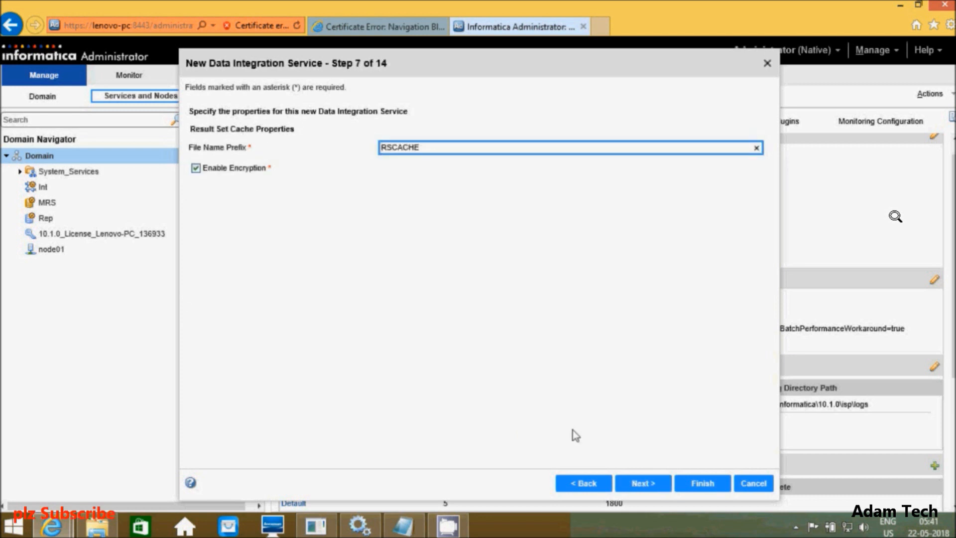
Step: Enable the Web Service, Profiling, SQL and Workflow Orchestration modules for DIS
click(640, 483)
click(195, 148)
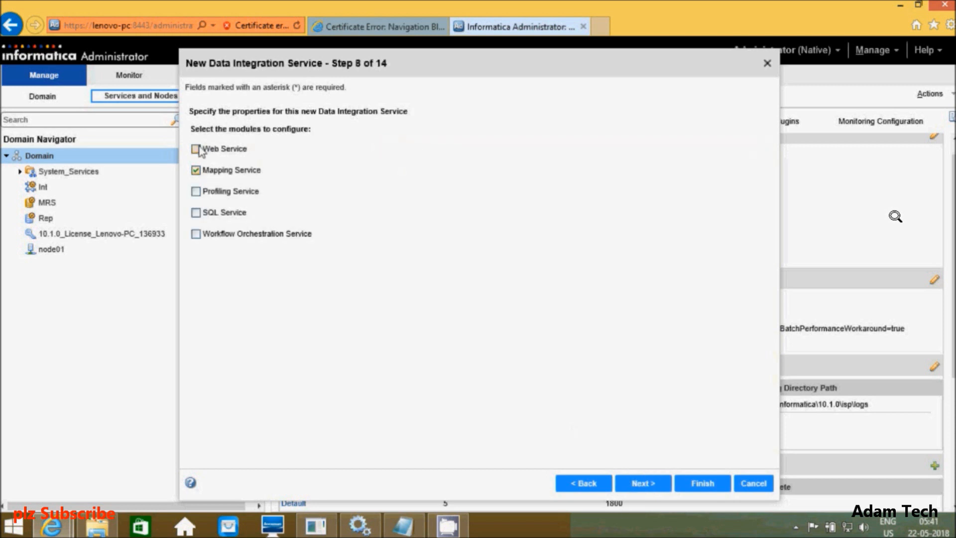
click(196, 191)
click(196, 213)
click(197, 234)
Step: Set Conn1 as the profiling warehouse database and advance to step 13, SQL Properties
click(648, 484)
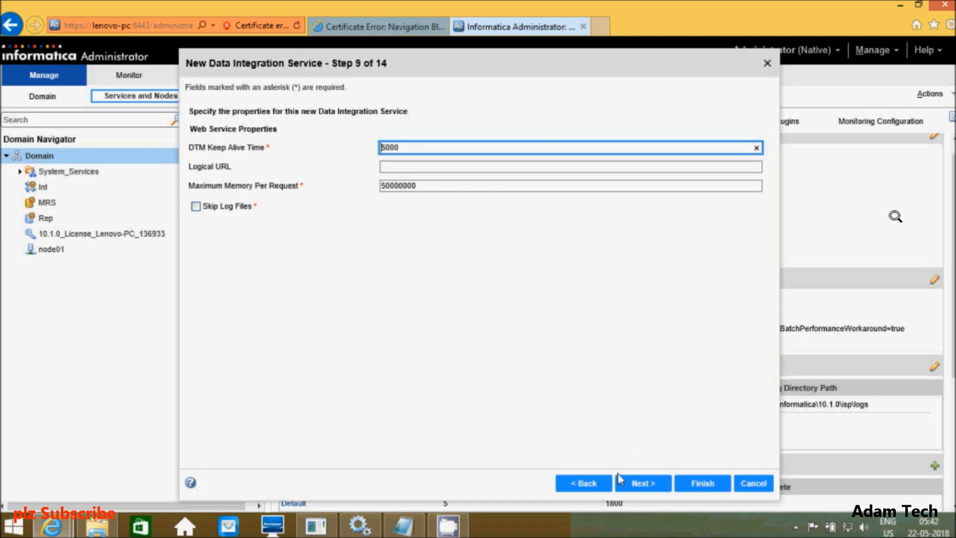
click(643, 483)
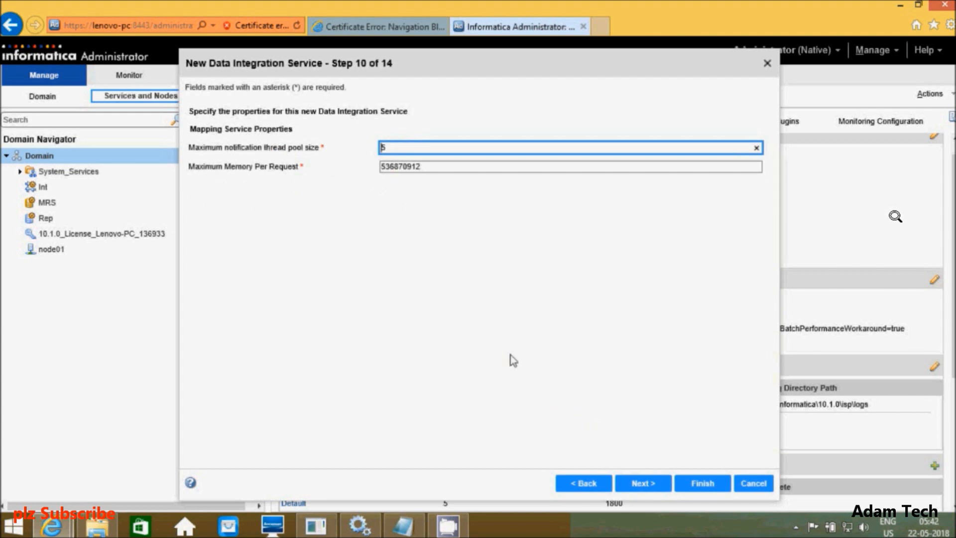
click(642, 483)
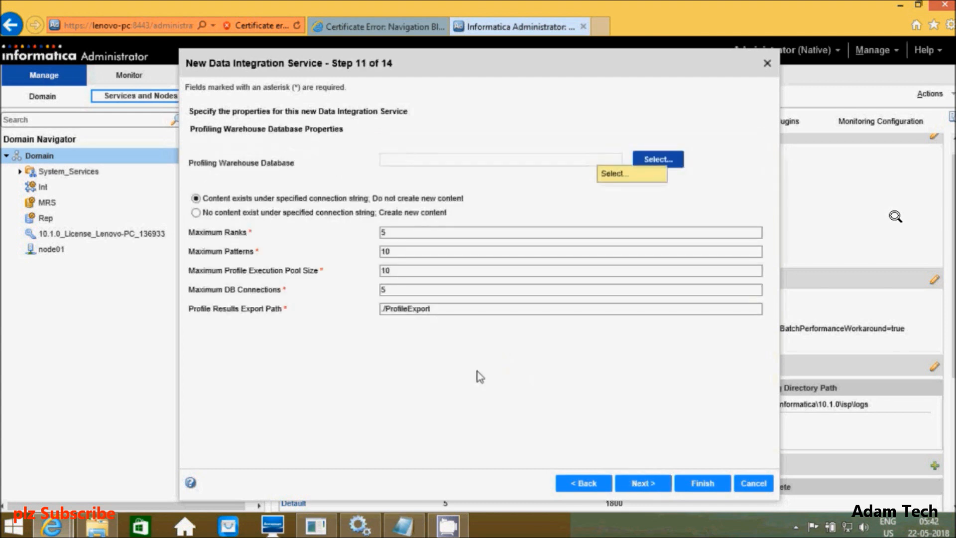
click(673, 160)
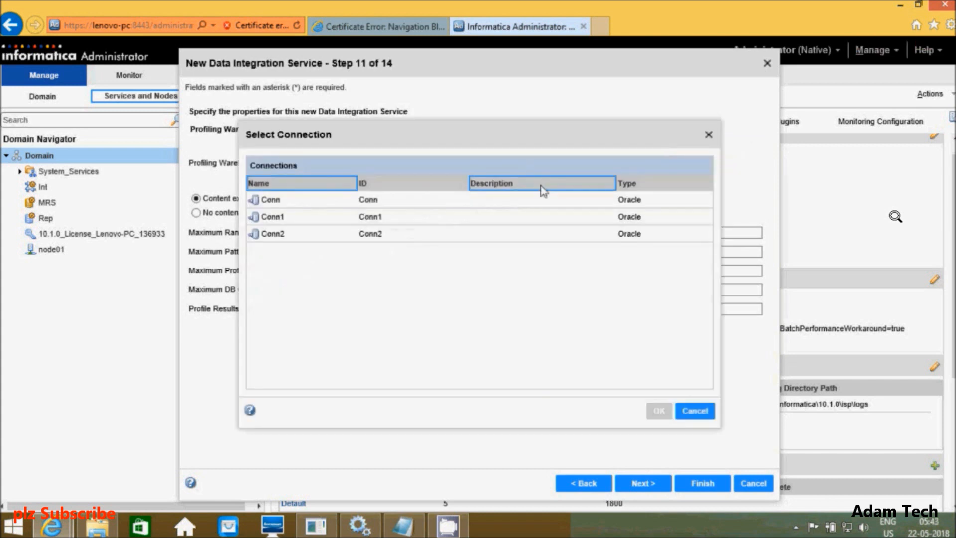
click(371, 219)
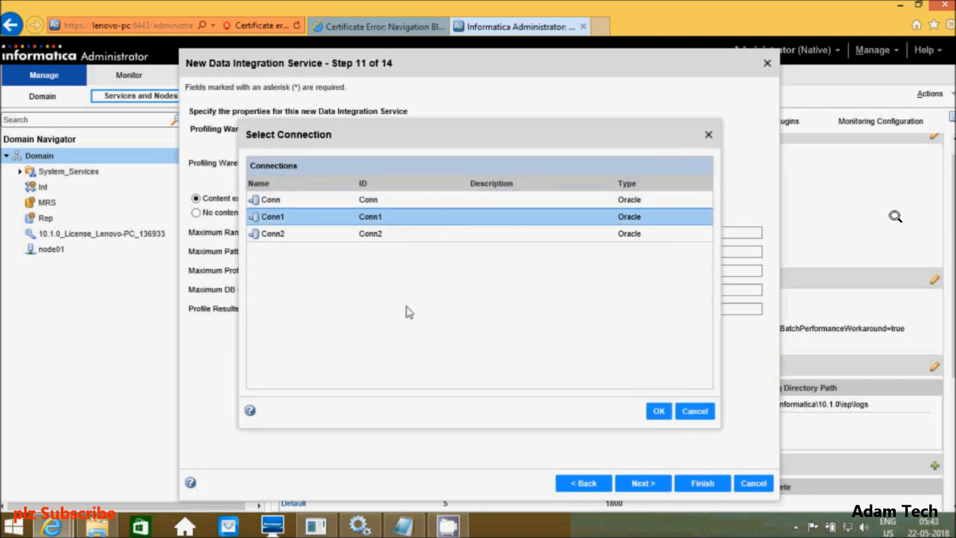
click(659, 412)
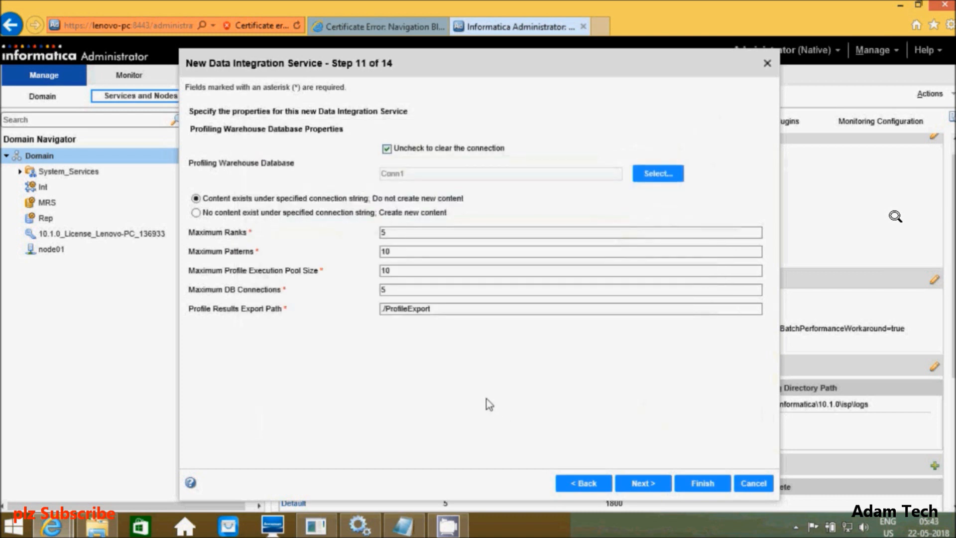
click(643, 483)
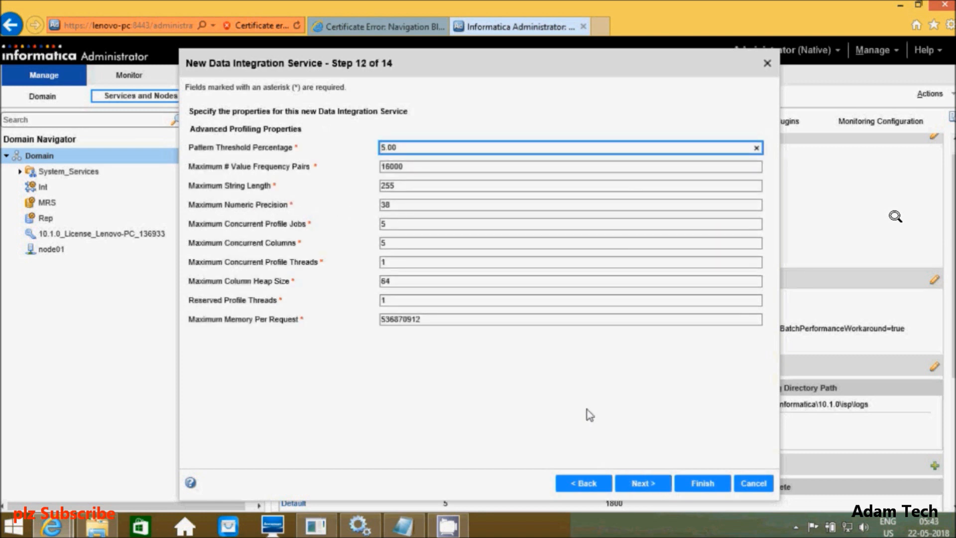
click(637, 484)
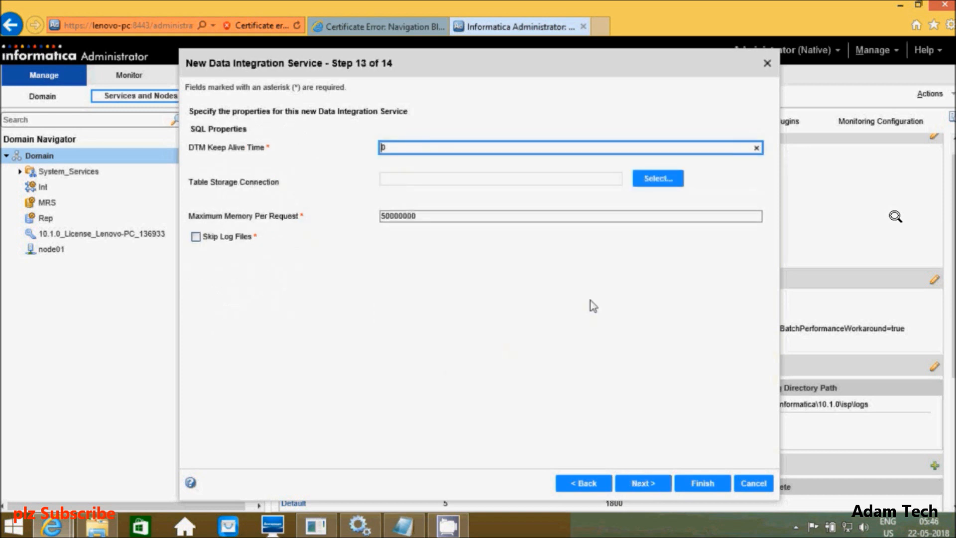
Step: Choose Conn2 as the workflow orchestration connection and finish creating DIS
click(637, 481)
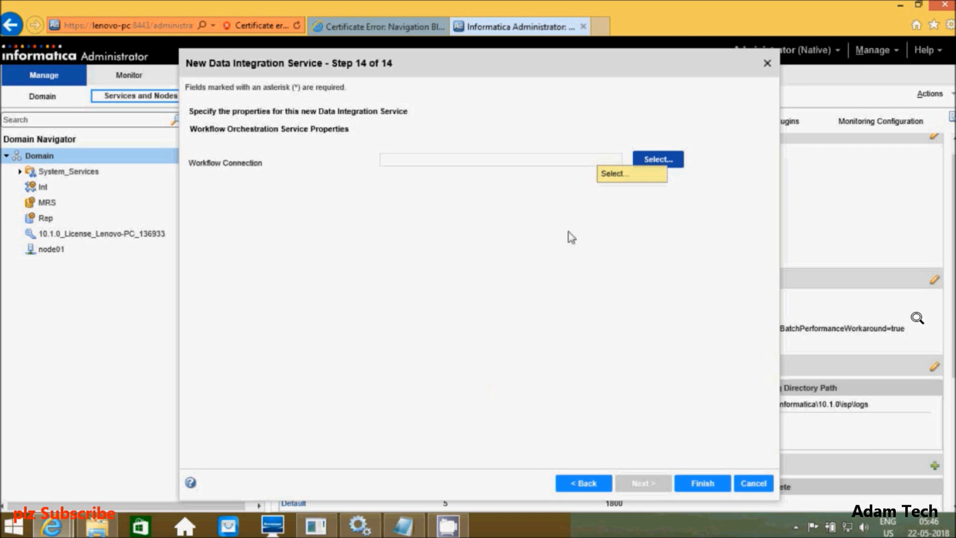
click(651, 162)
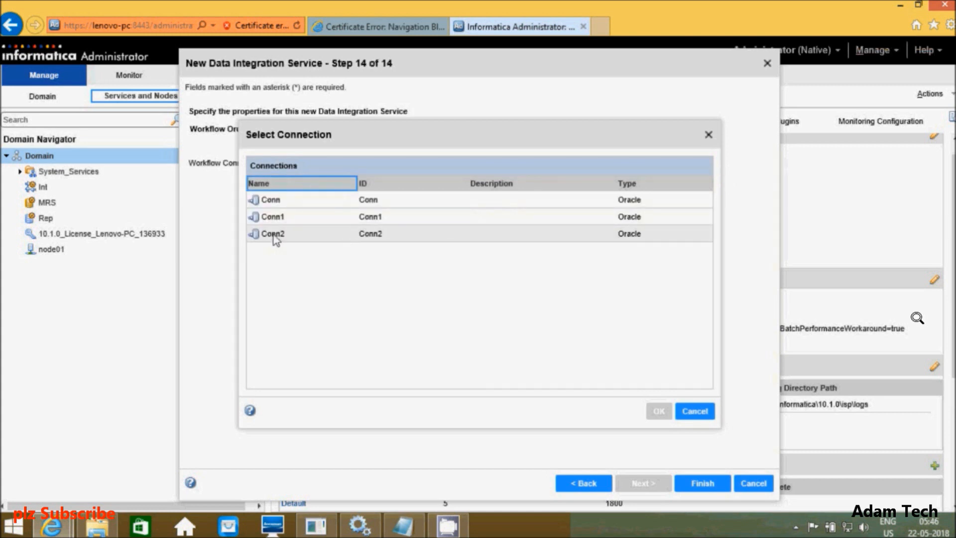
click(275, 239)
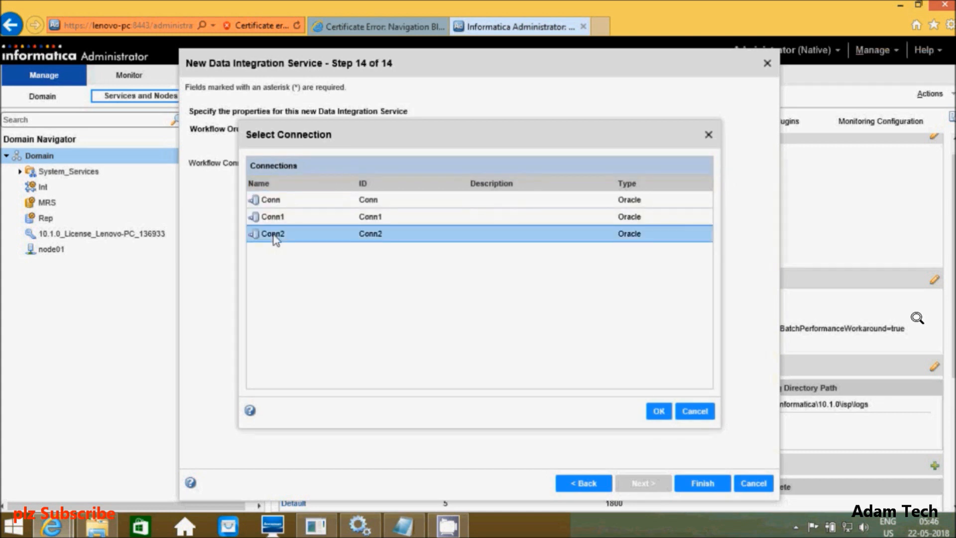
click(659, 413)
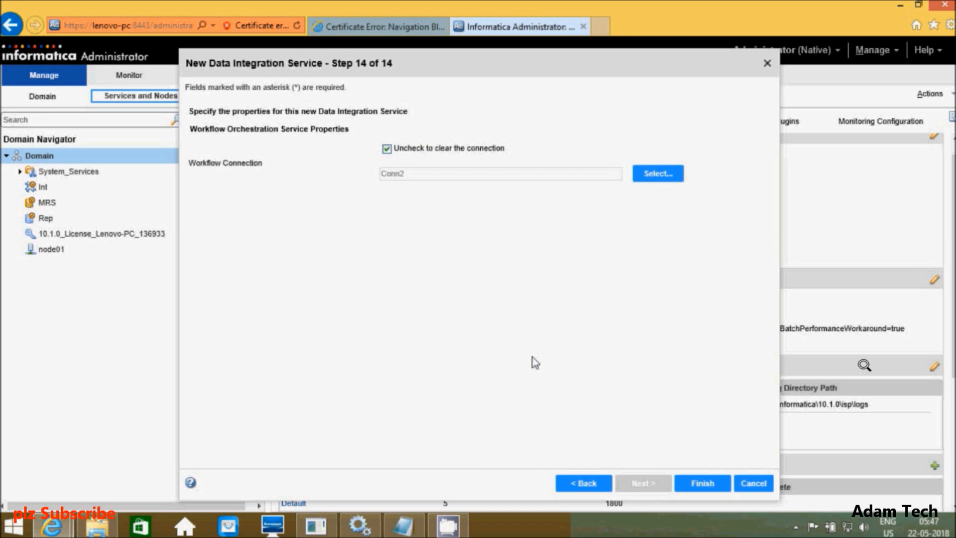
click(703, 484)
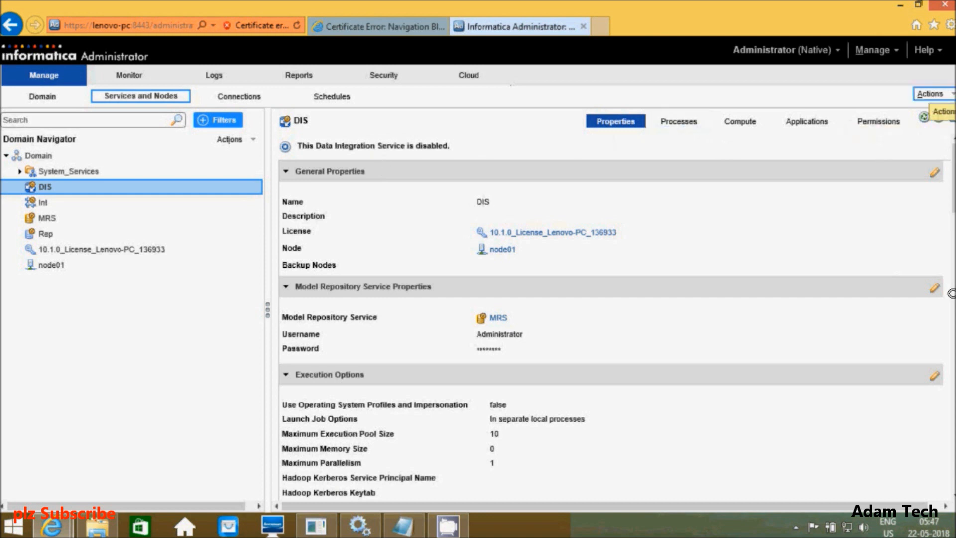
Step: Enable the DIS service from its Actions menu
click(930, 94)
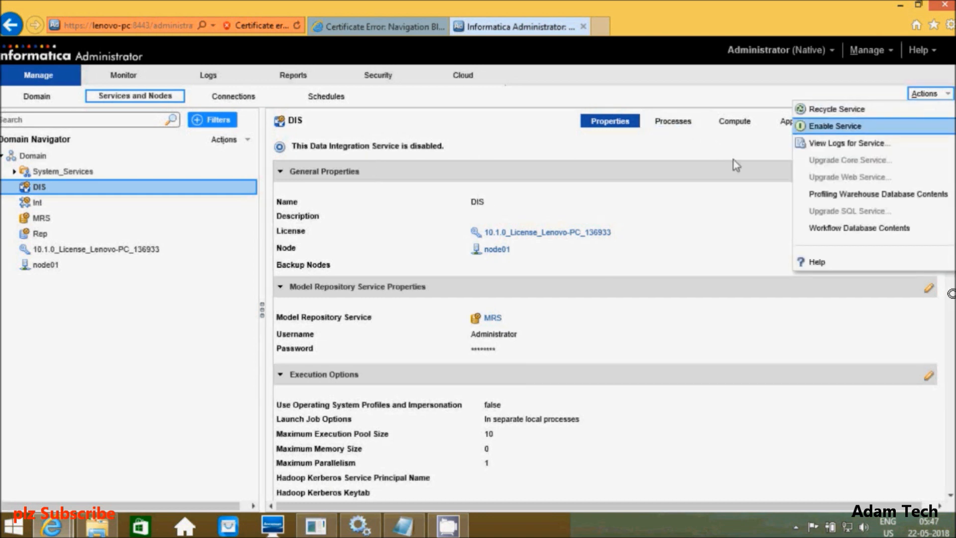
click(830, 128)
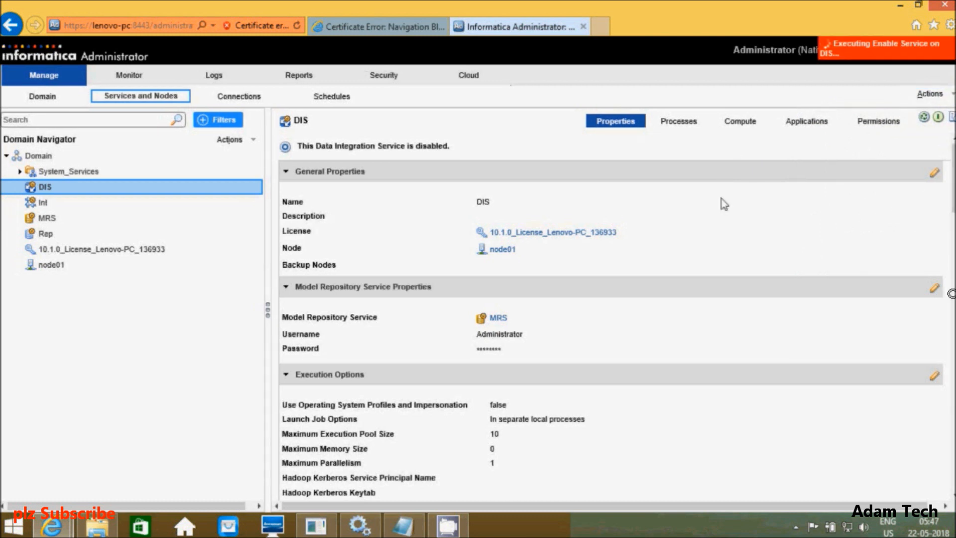
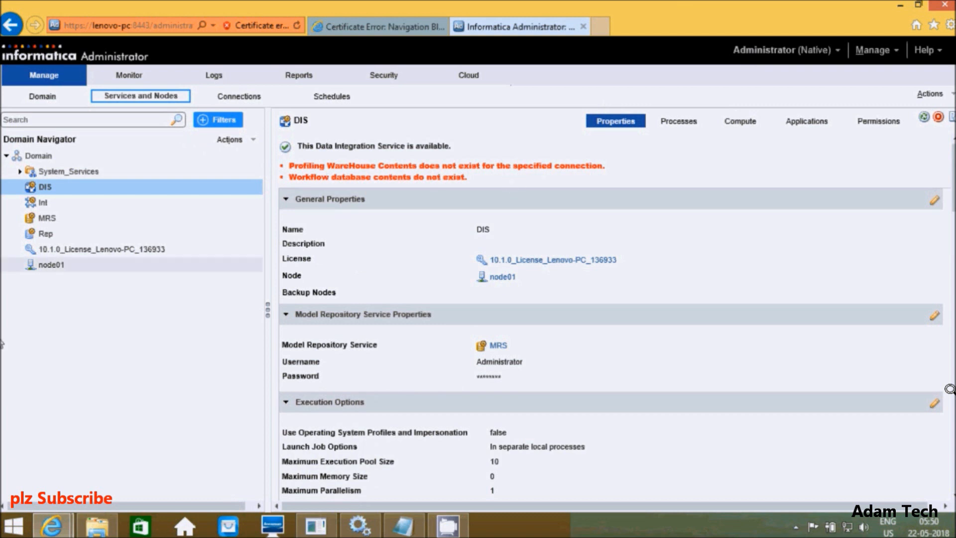
Step: Create the profiling warehouse database contents for the DIS service and confirm
click(930, 93)
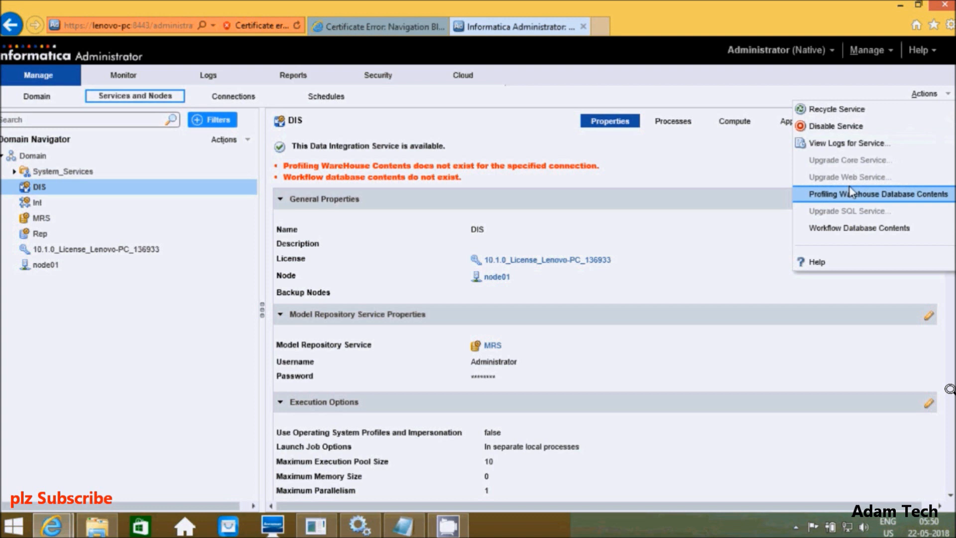
mouse_move(849, 194)
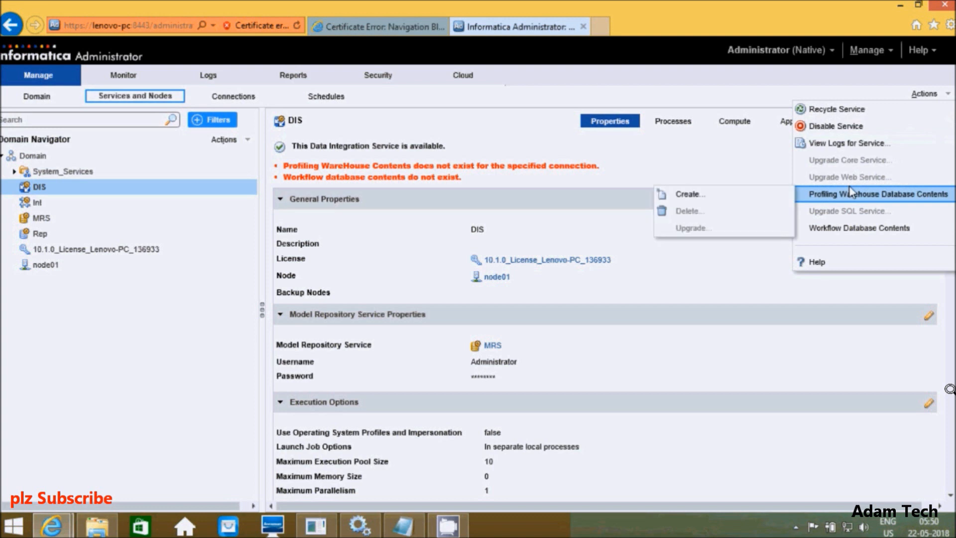
click(697, 196)
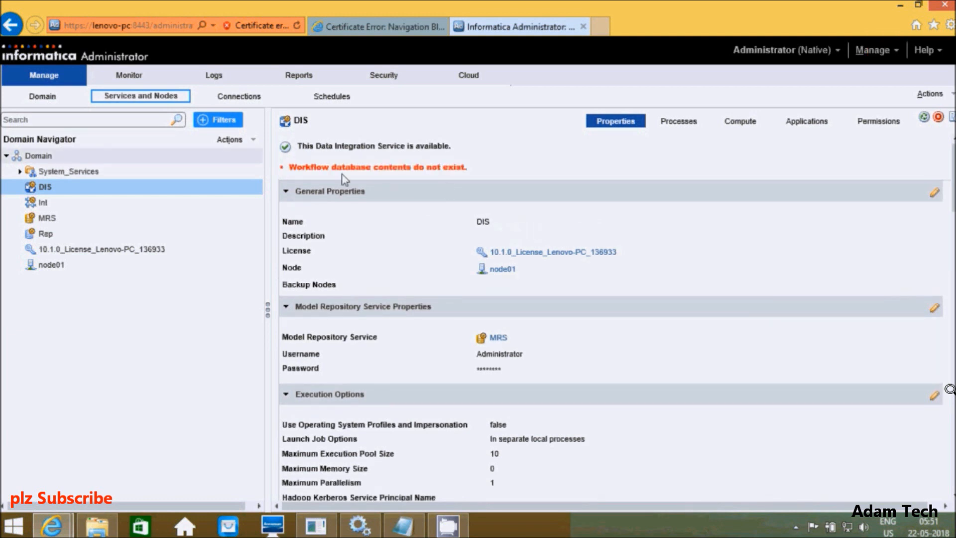
Step: Create the DIS workflow database contents, then scroll through the service's properties
click(930, 94)
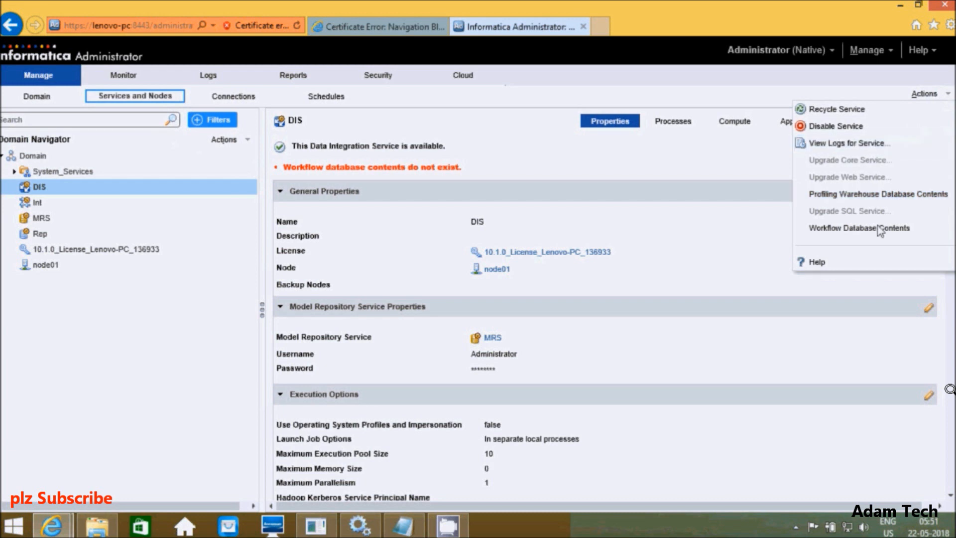
mouse_move(876, 231)
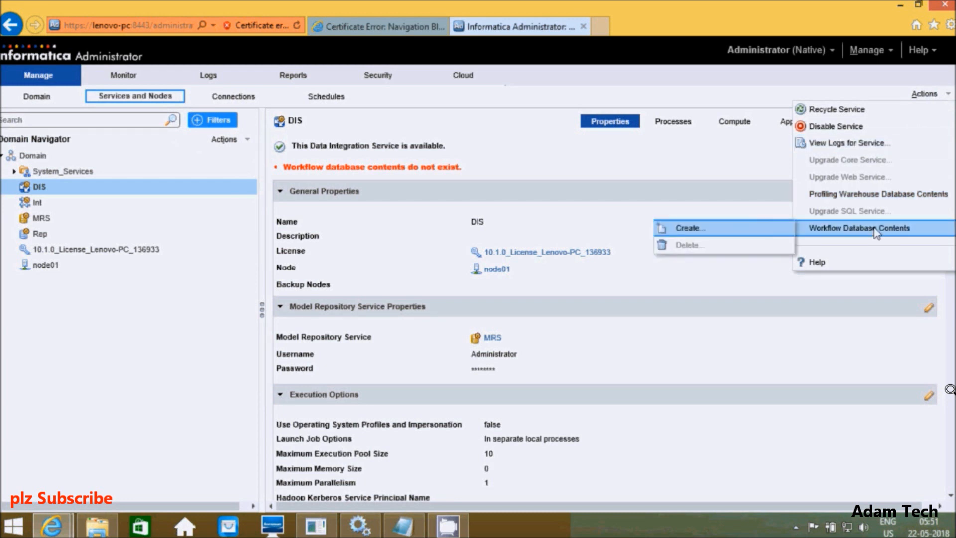
click(716, 233)
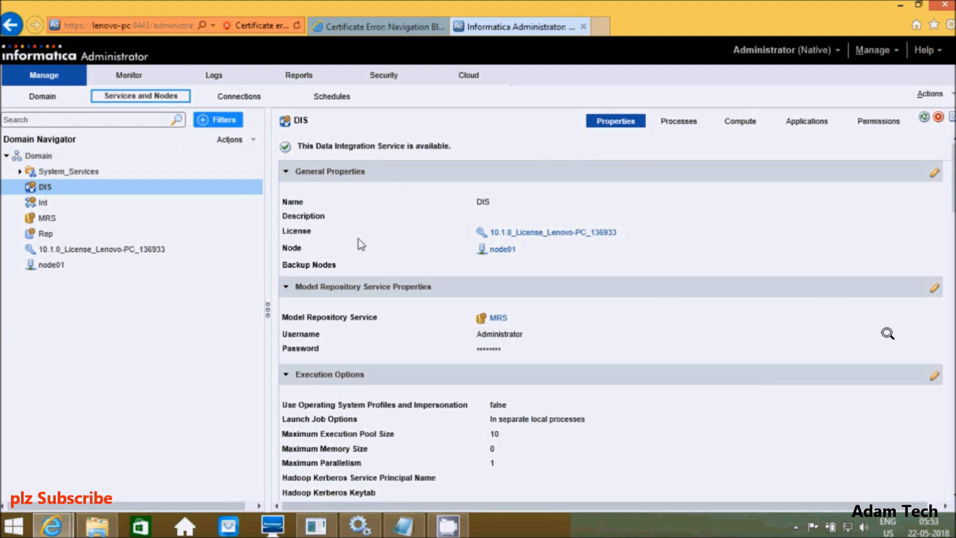
scroll(611, 309, down, 7)
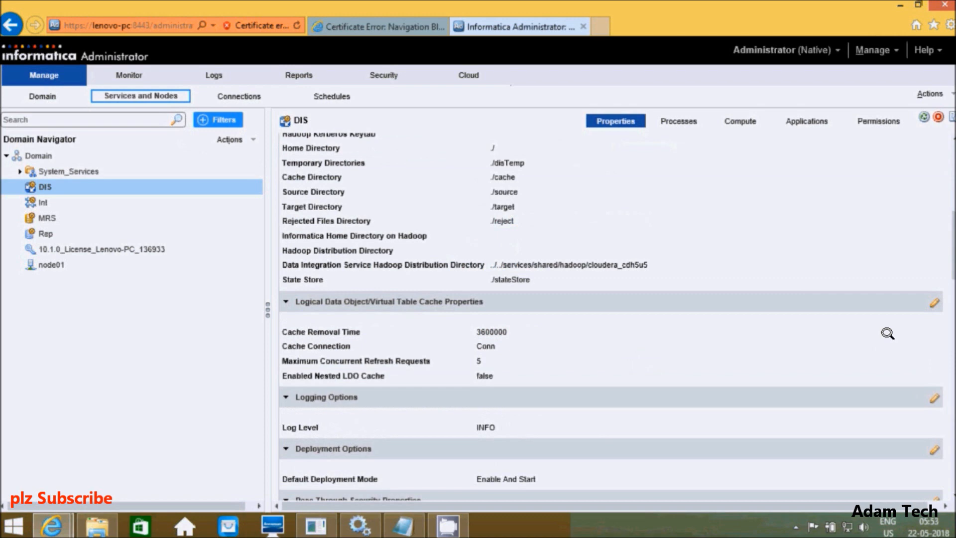
scroll(888, 333, down, 18)
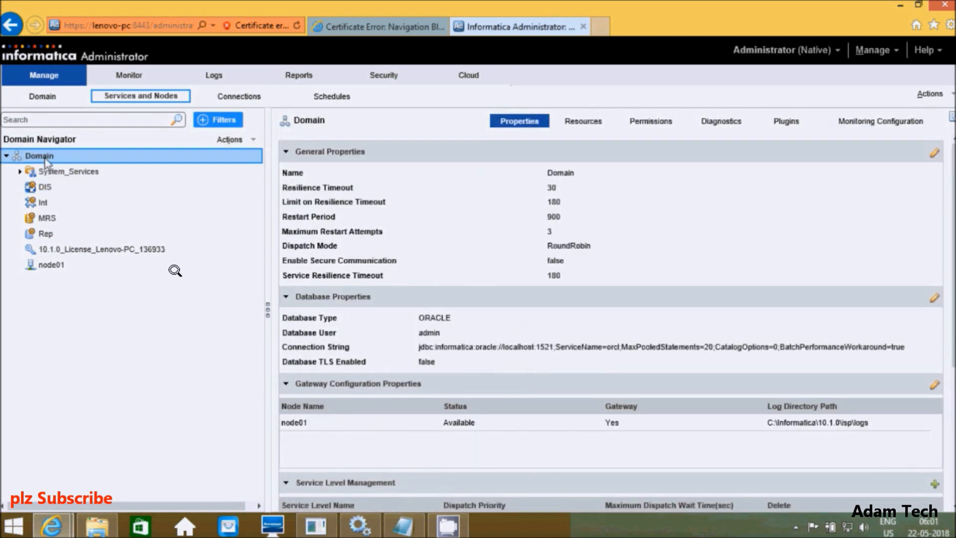
Step: Start a new Content Management Service named CMSS with the 10.1.0_License_Lenovo-PC_136933 license
right_click(44, 158)
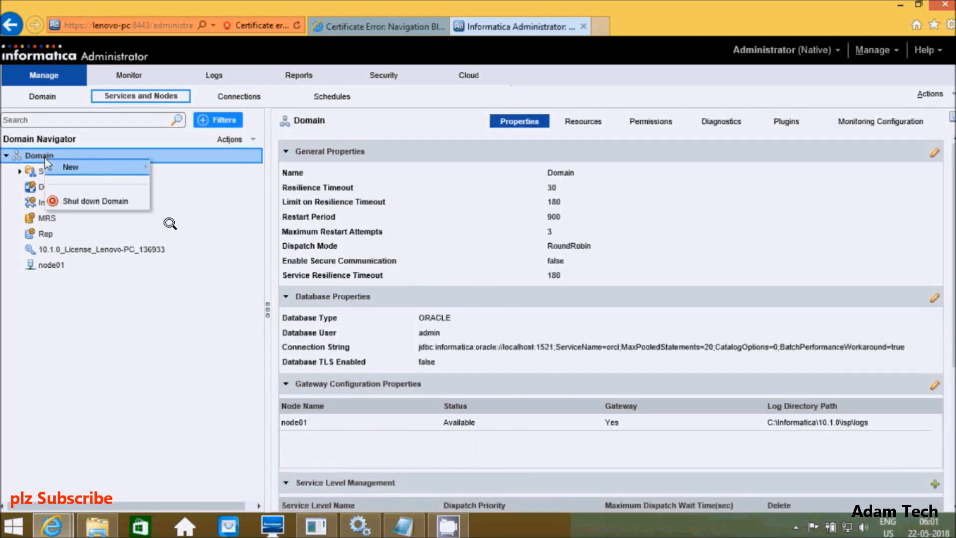
mouse_move(75, 169)
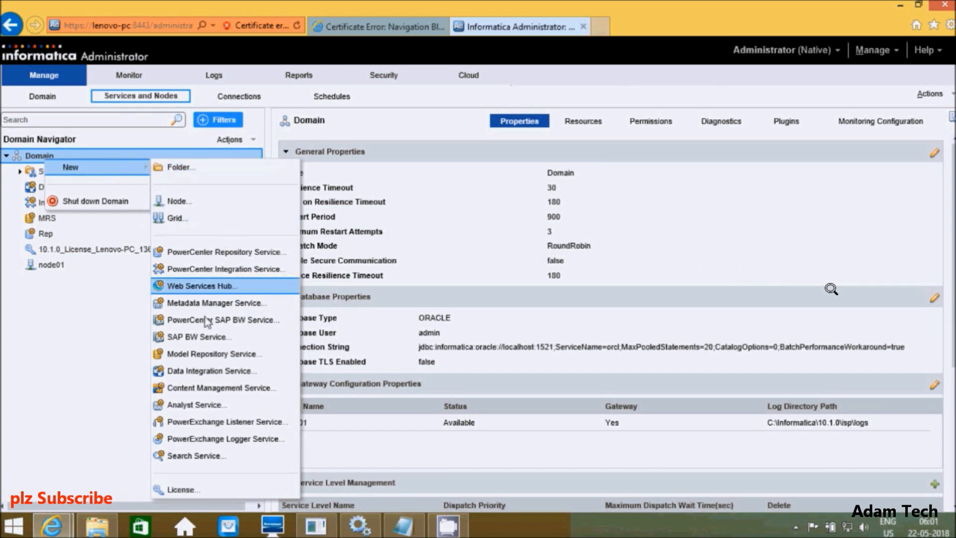
click(202, 388)
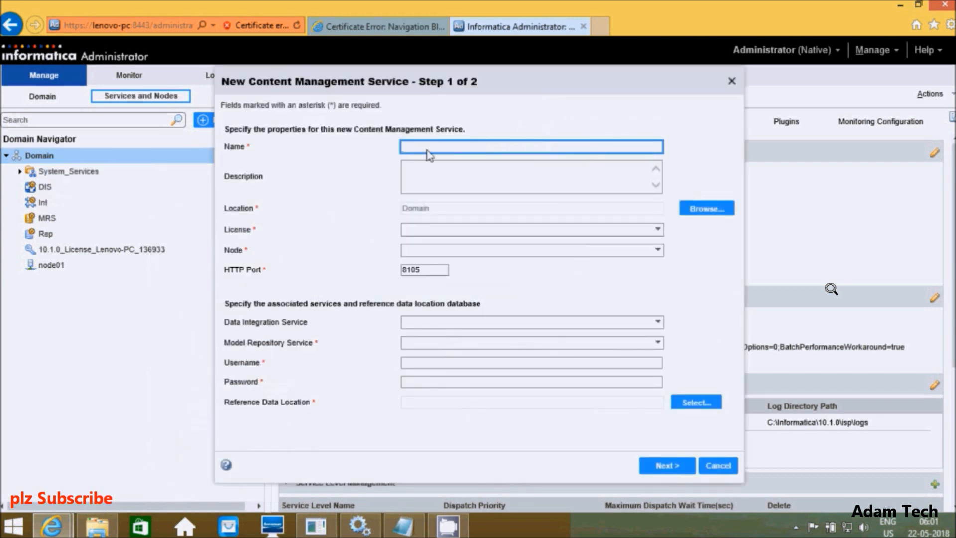
text(CMSS)
click(633, 231)
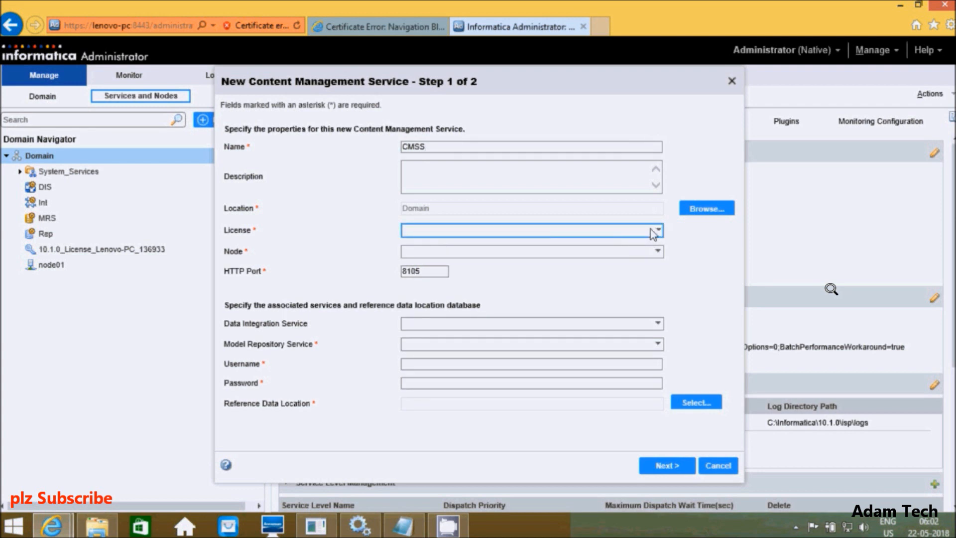
click(654, 232)
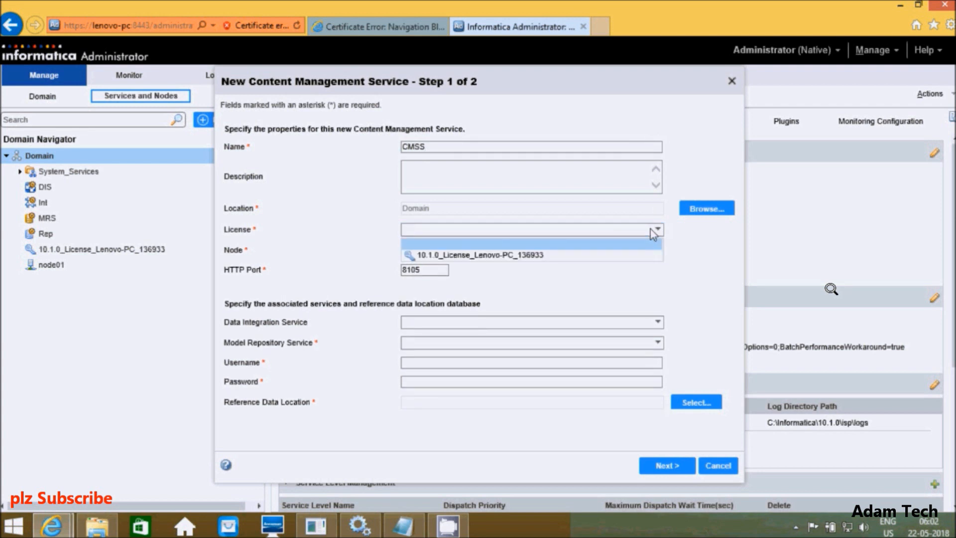
click(560, 255)
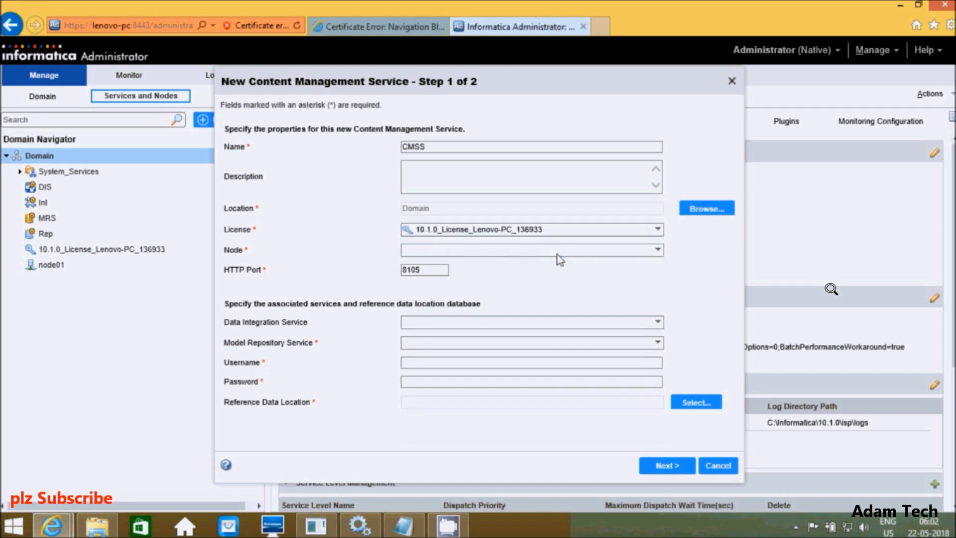
Step: Run CMSS on node01, linked to the DIS and MRS services
click(658, 250)
click(657, 250)
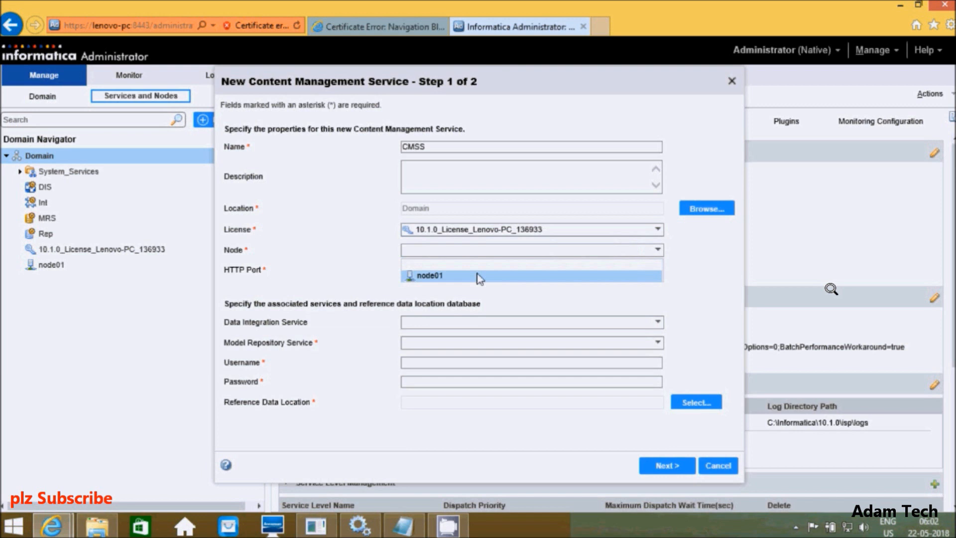
click(478, 276)
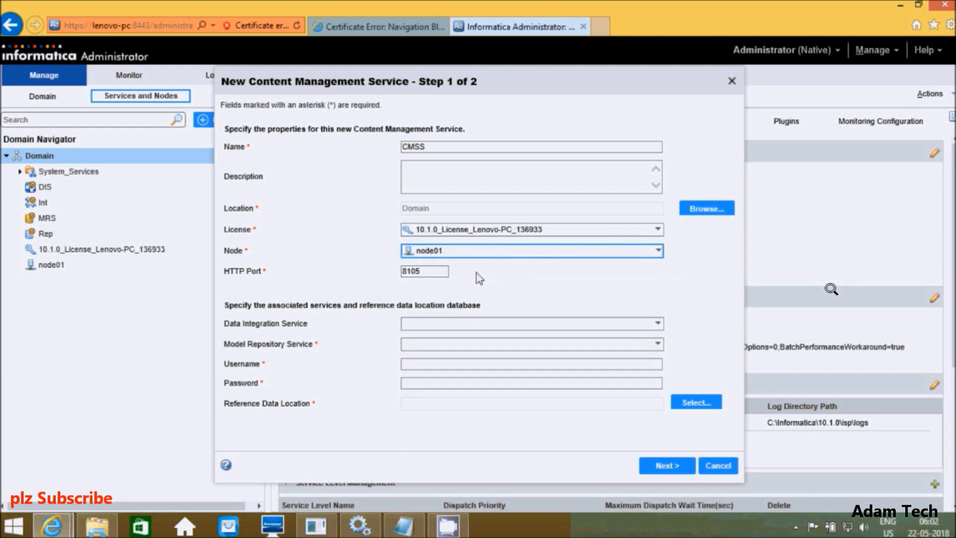
click(654, 321)
click(484, 345)
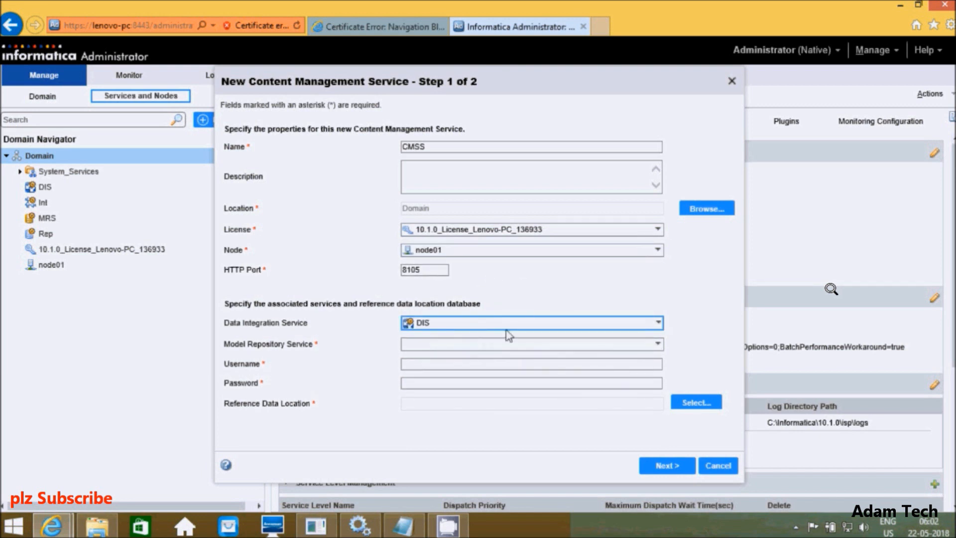
click(658, 344)
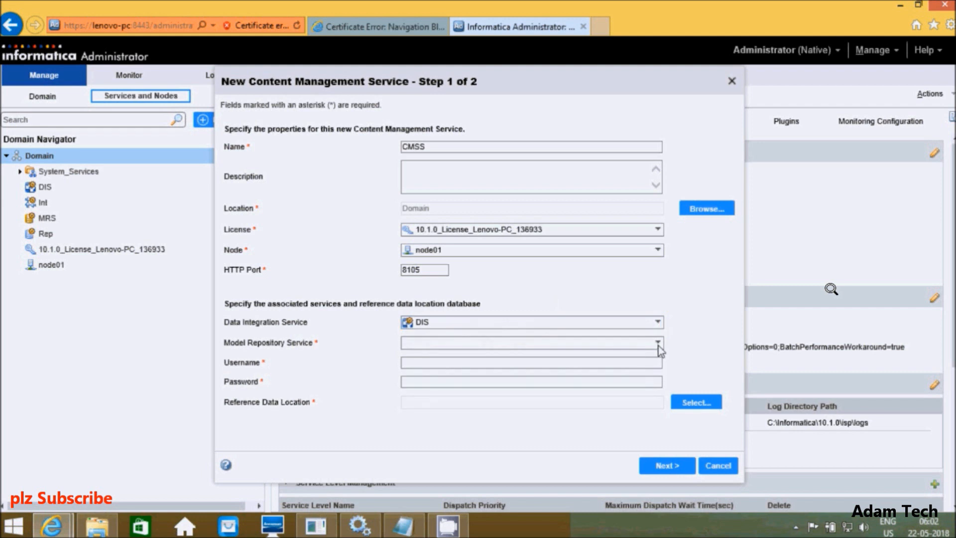
click(485, 368)
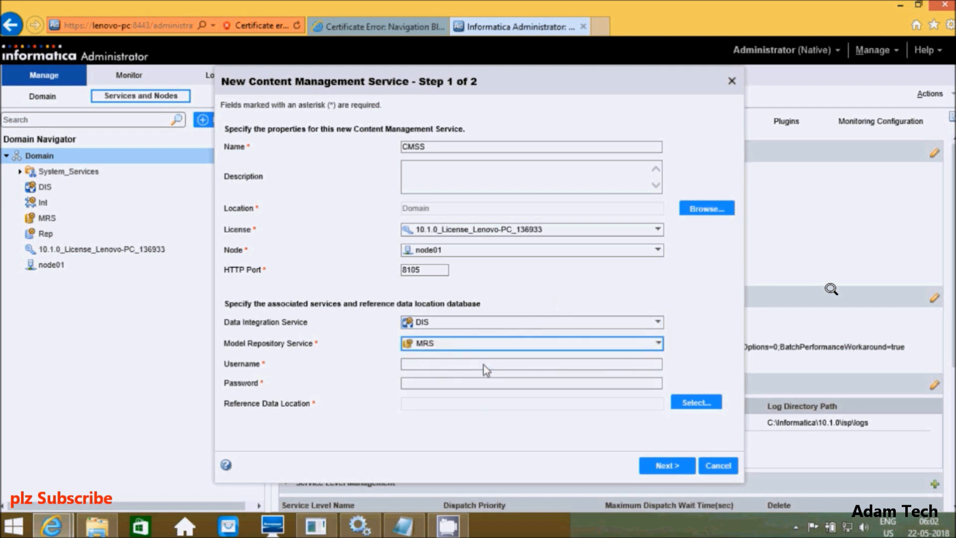
Step: Enter the repository login username and password
click(446, 367)
text(A)
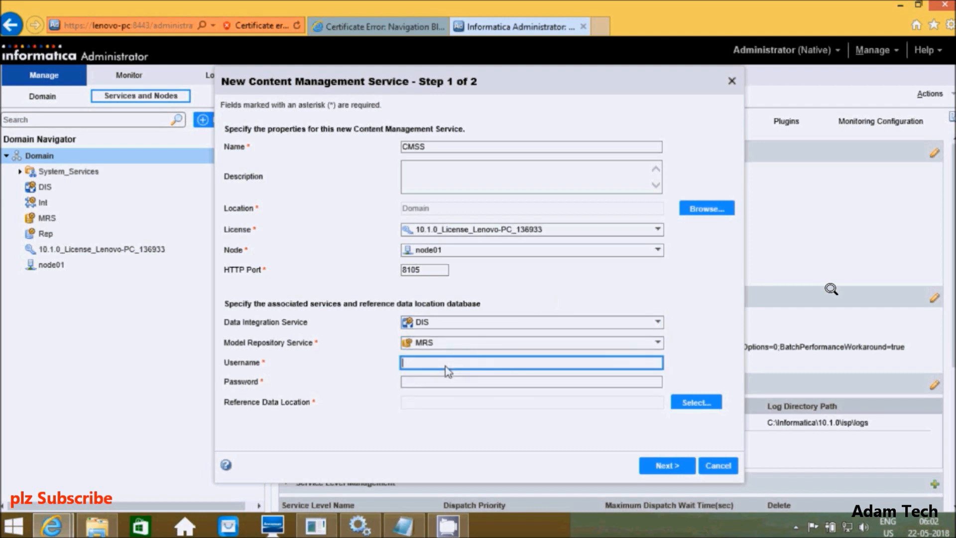
text(ministrator)
key(Tab)
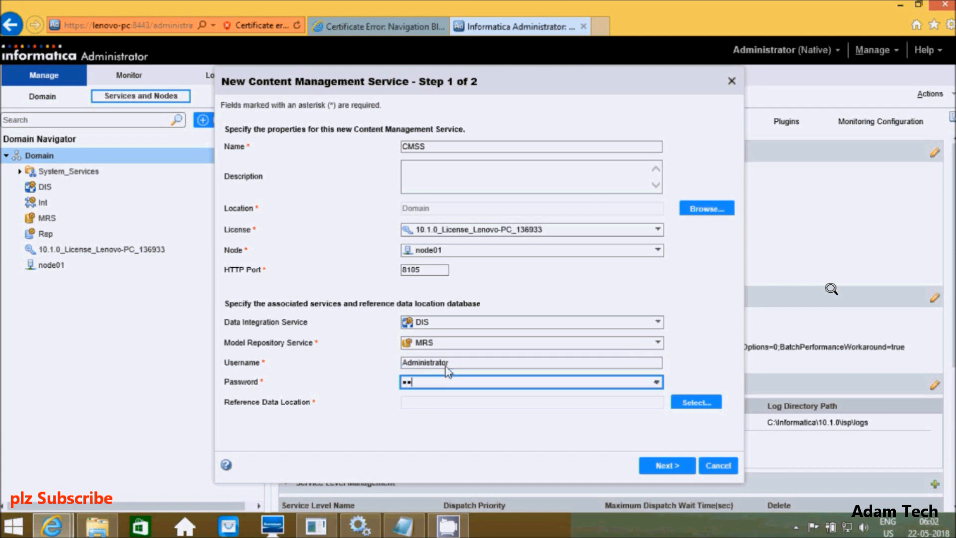
Step: Select Conn as the reference data location and continue the CMSS wizard to completion
click(695, 403)
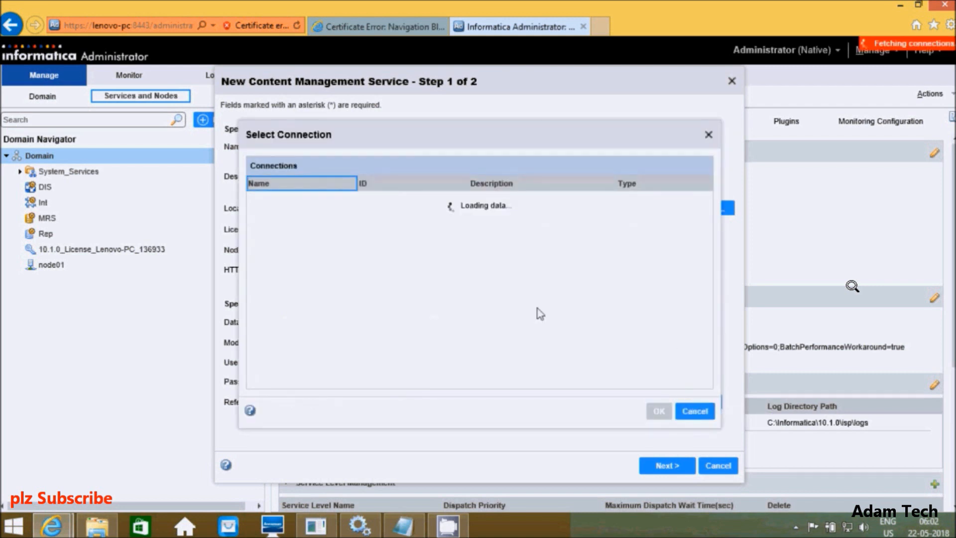
click(432, 202)
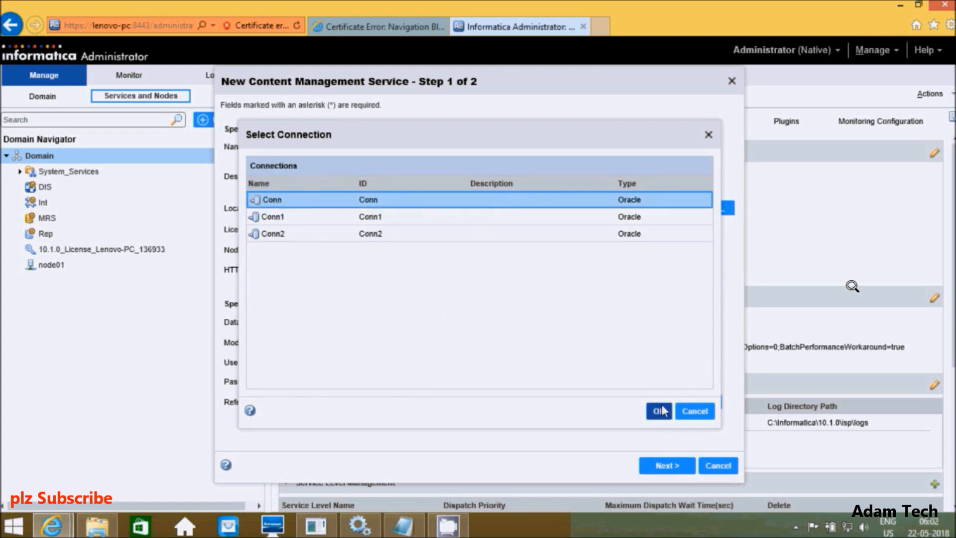
click(659, 411)
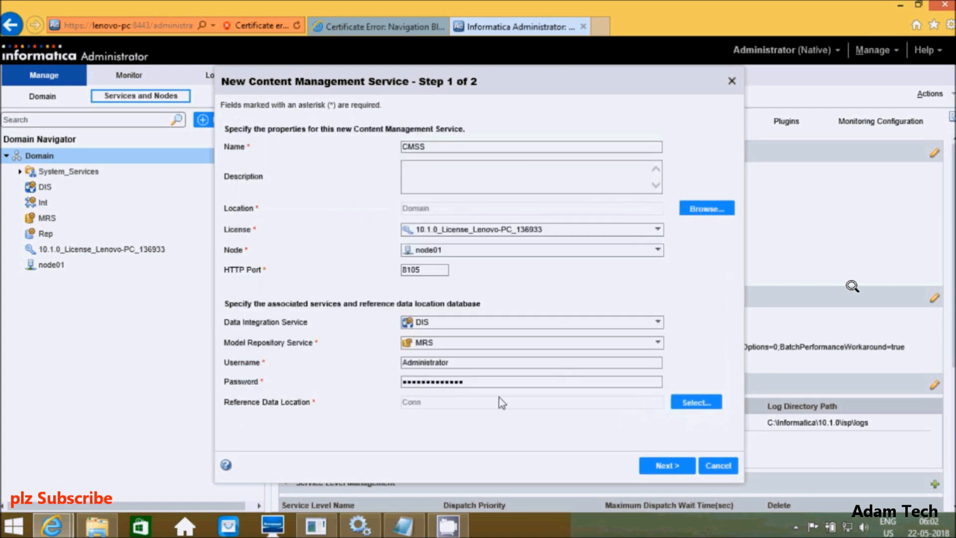
click(670, 466)
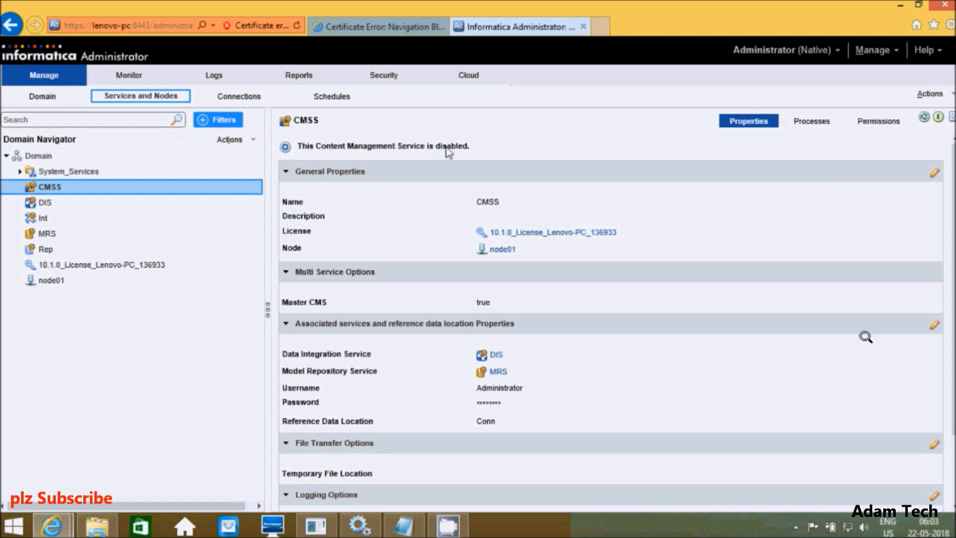
Step: Enable the CMSS service from its Actions menu
click(931, 93)
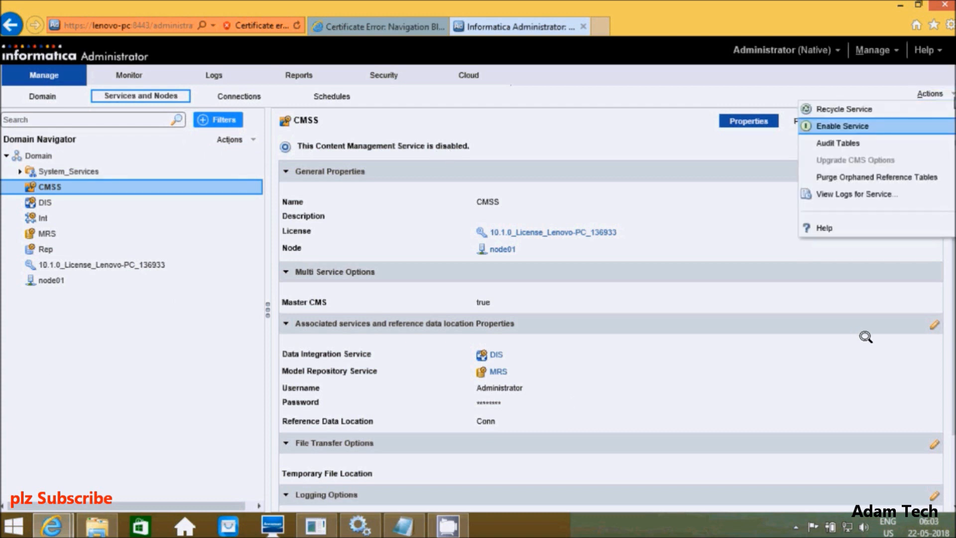
click(854, 132)
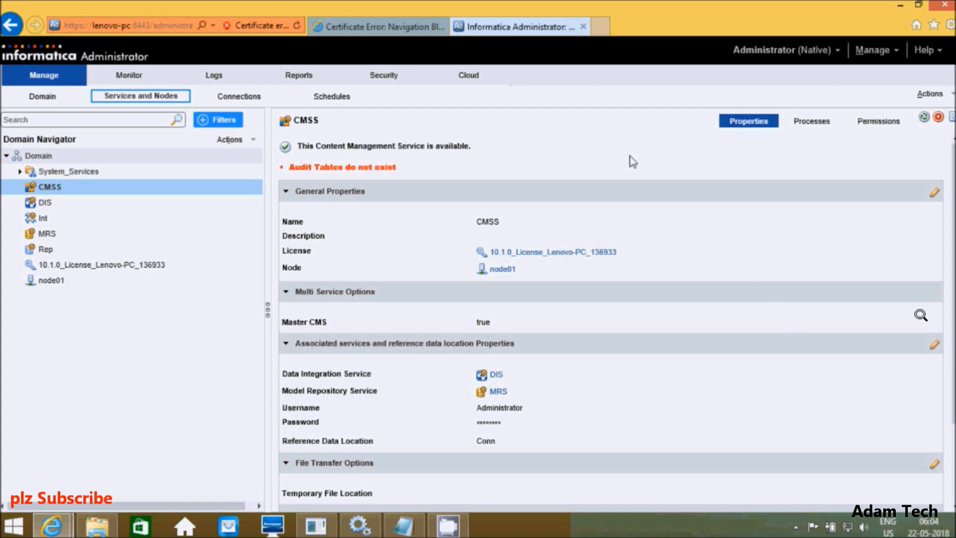
Step: Create the audit tables for the CMSS service
click(951, 97)
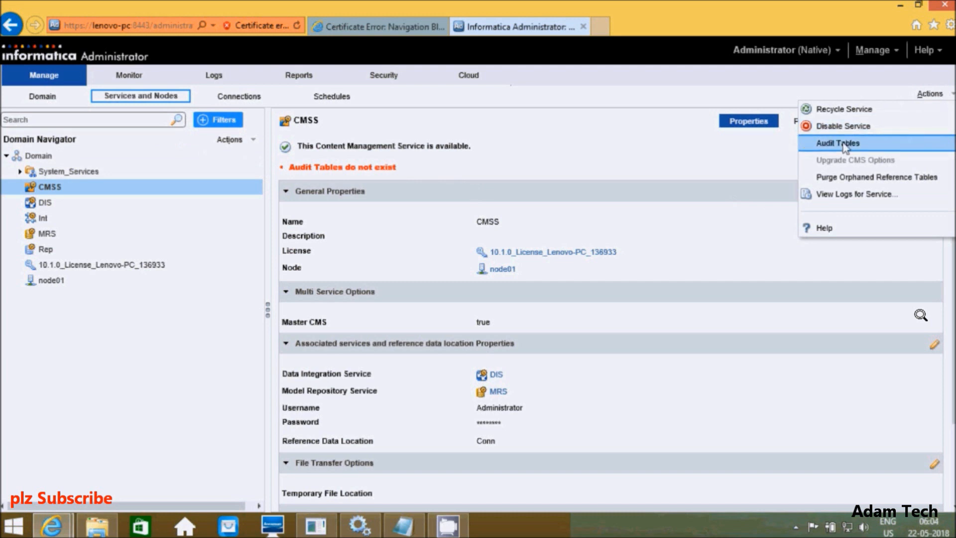
mouse_move(845, 147)
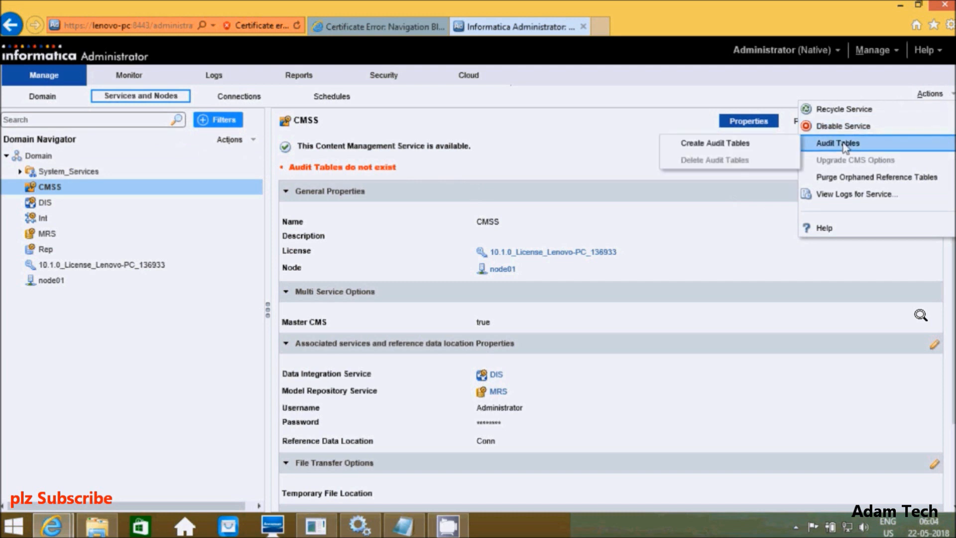
click(699, 149)
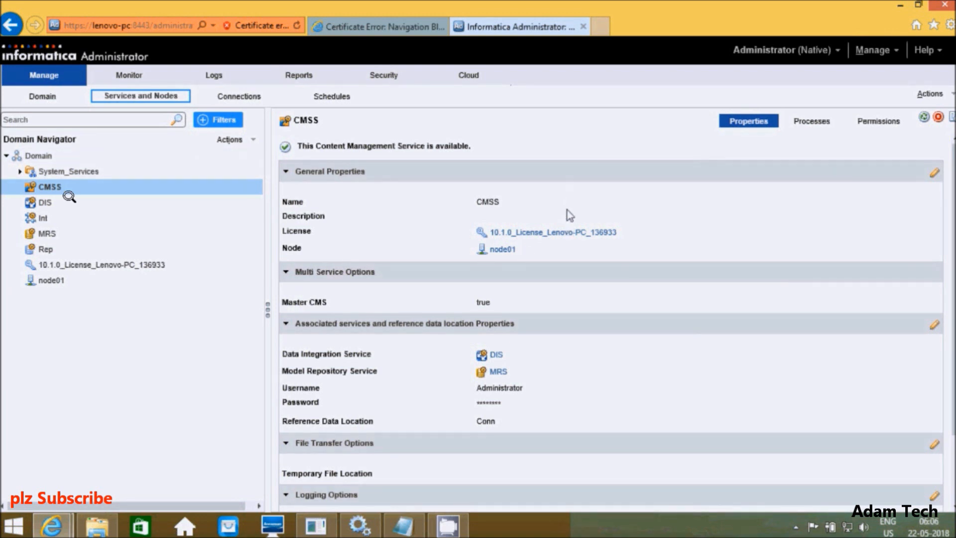
click(131, 187)
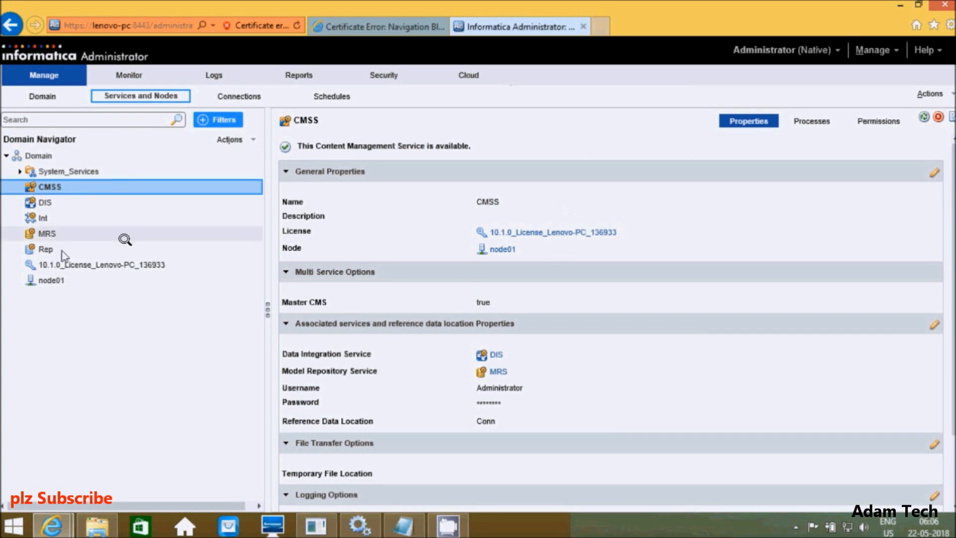
Step: Browse to F:\Soft\Informatica10\client10\Client and launch the client installer
click(898, 7)
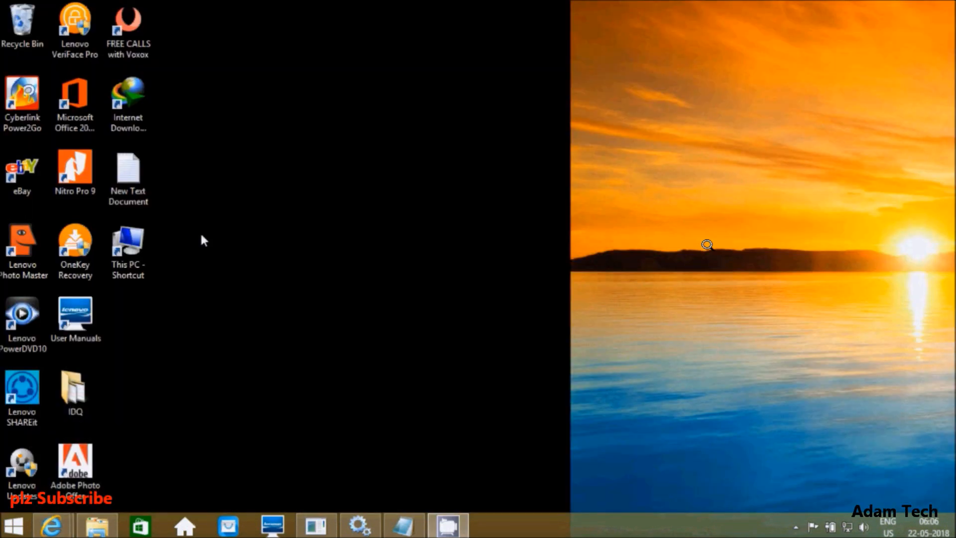
double_click(128, 245)
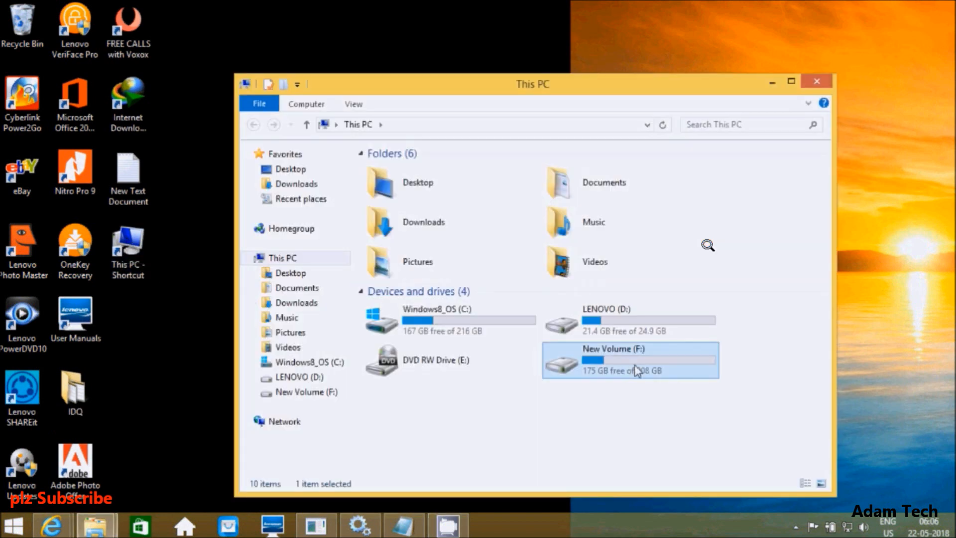
double_click(635, 365)
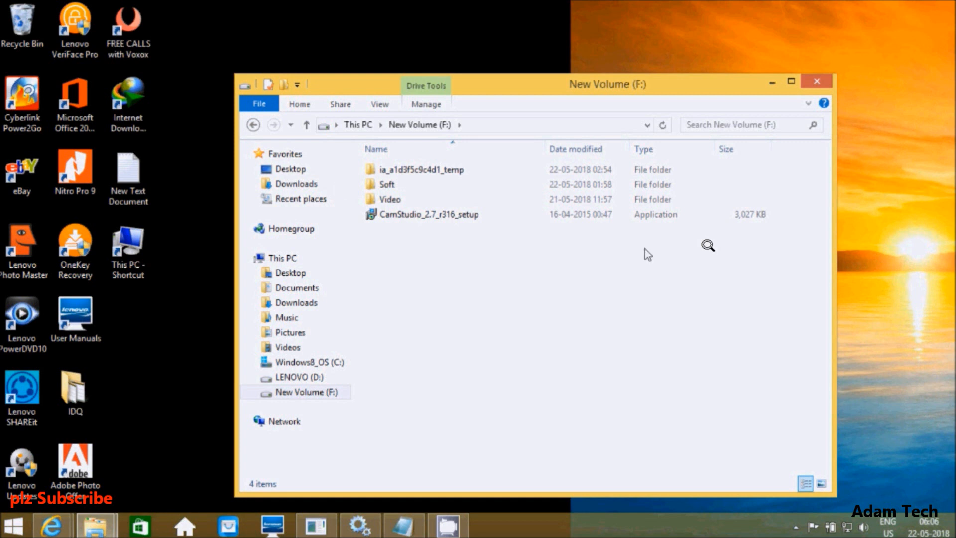
double_click(379, 193)
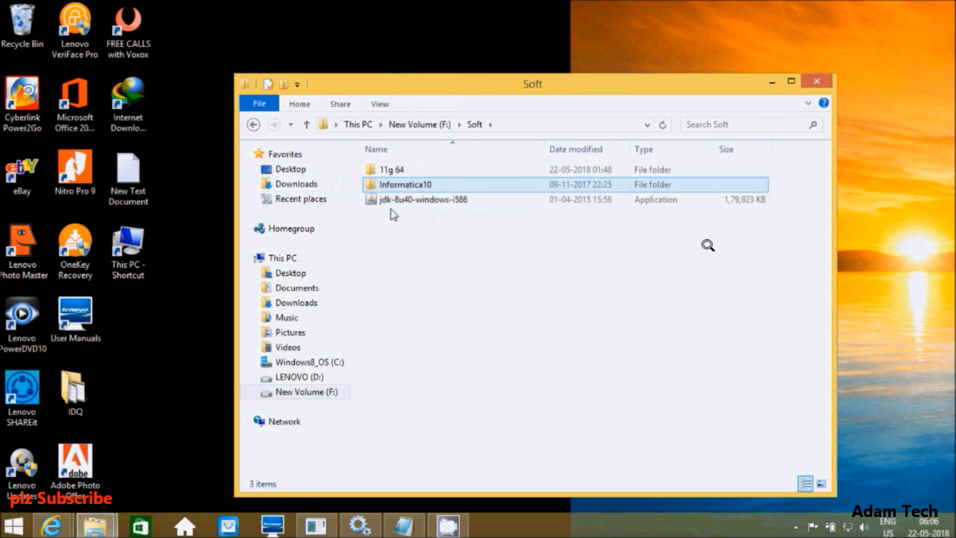
double_click(397, 190)
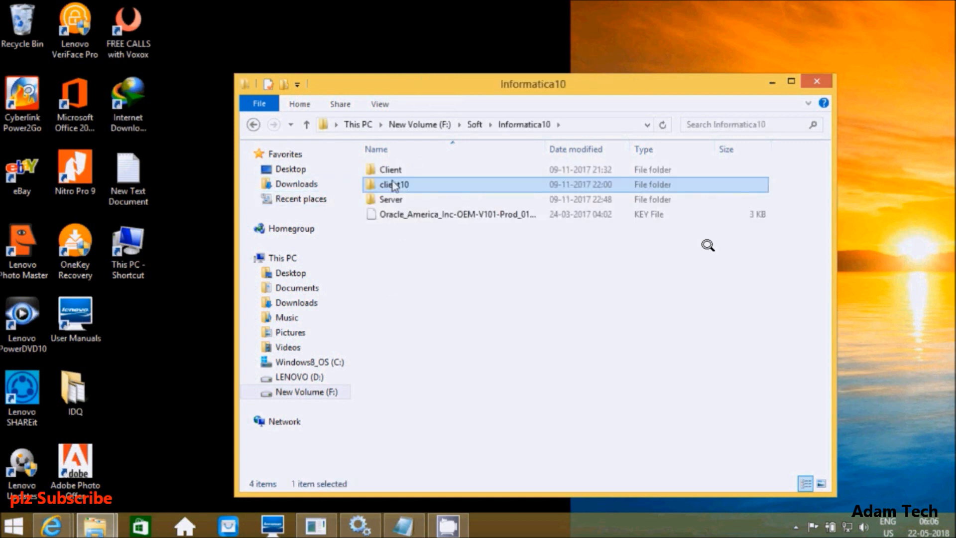
double_click(393, 175)
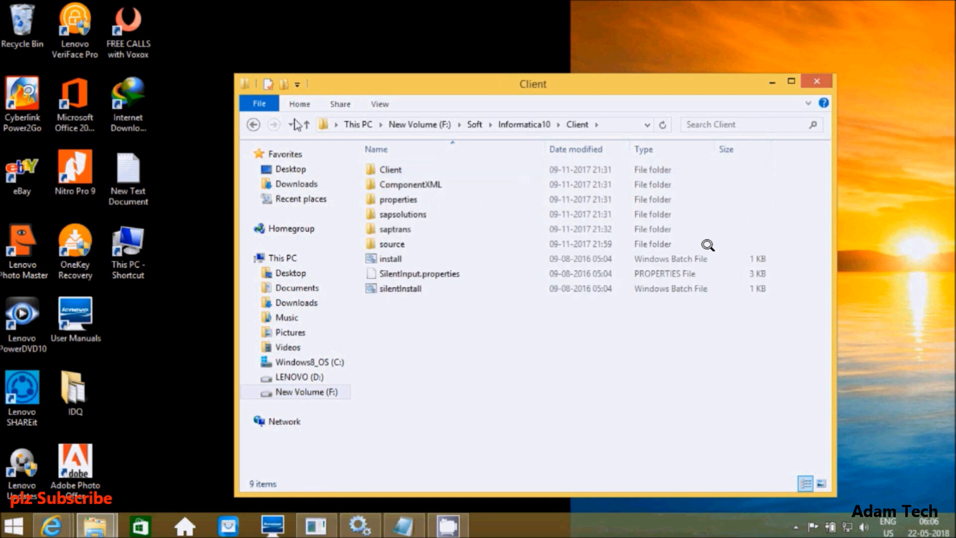
click(253, 124)
double_click(388, 190)
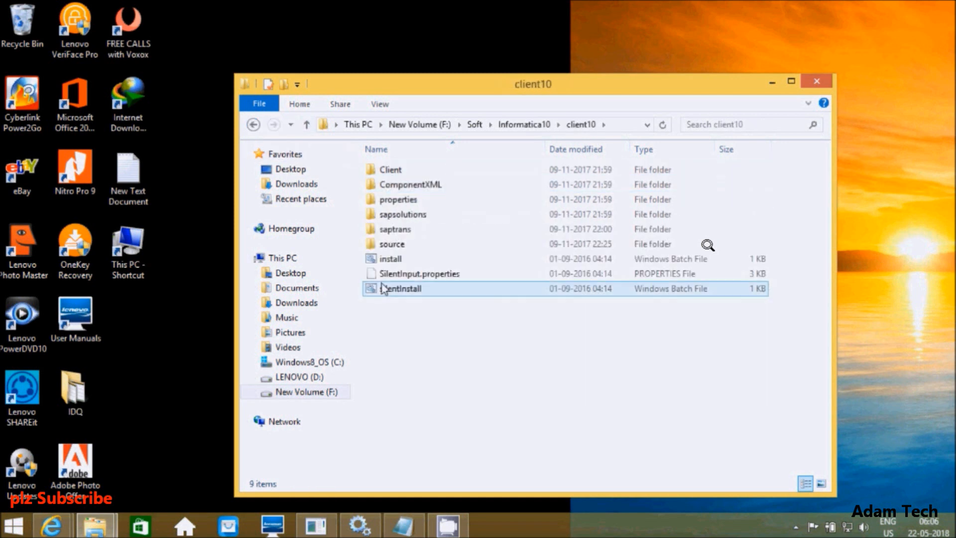
double_click(392, 172)
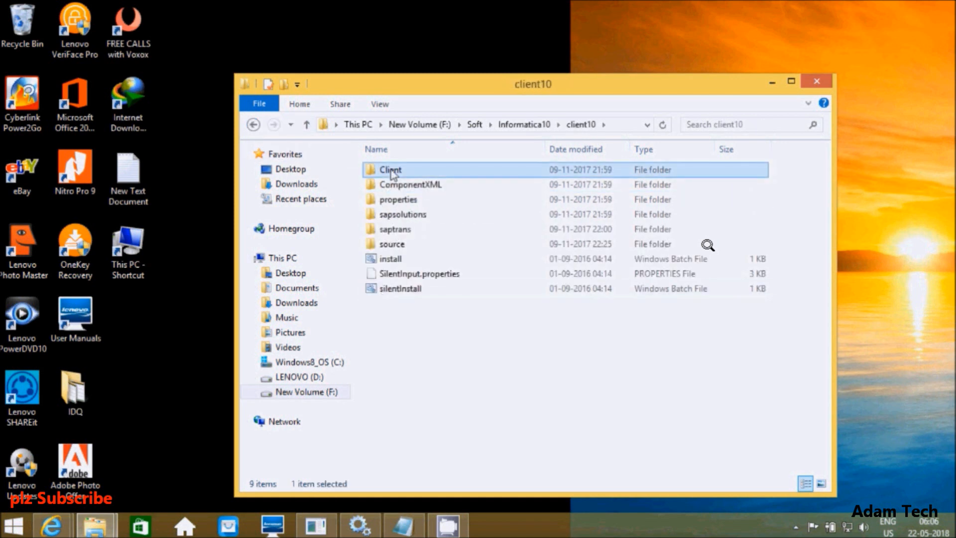
double_click(387, 202)
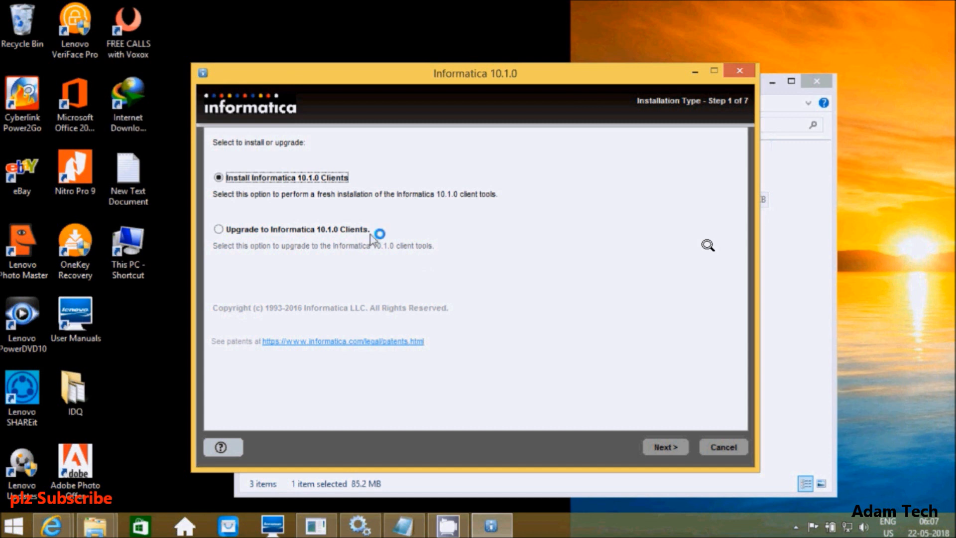
Step: Install all Informatica 10.1.0 application clients to the default directory, then close the installer
click(650, 448)
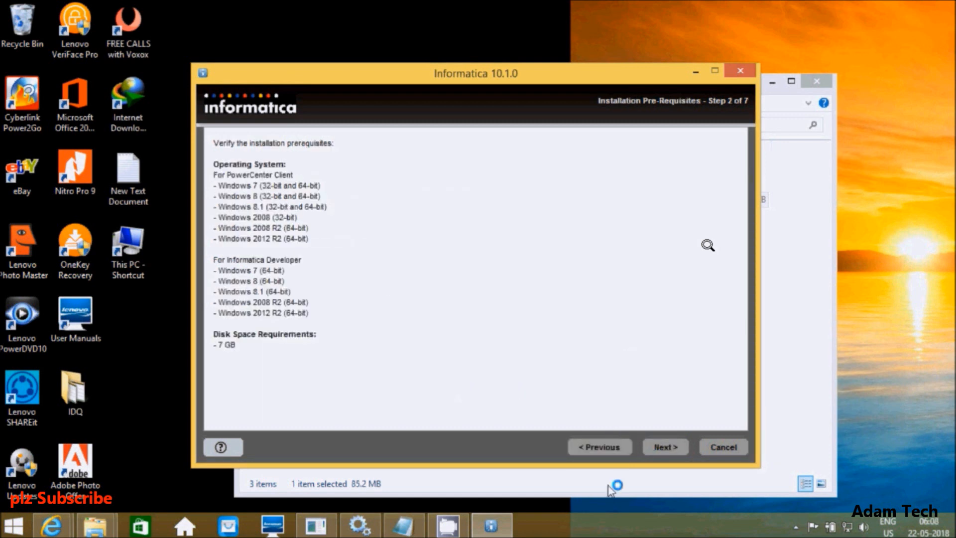
click(656, 451)
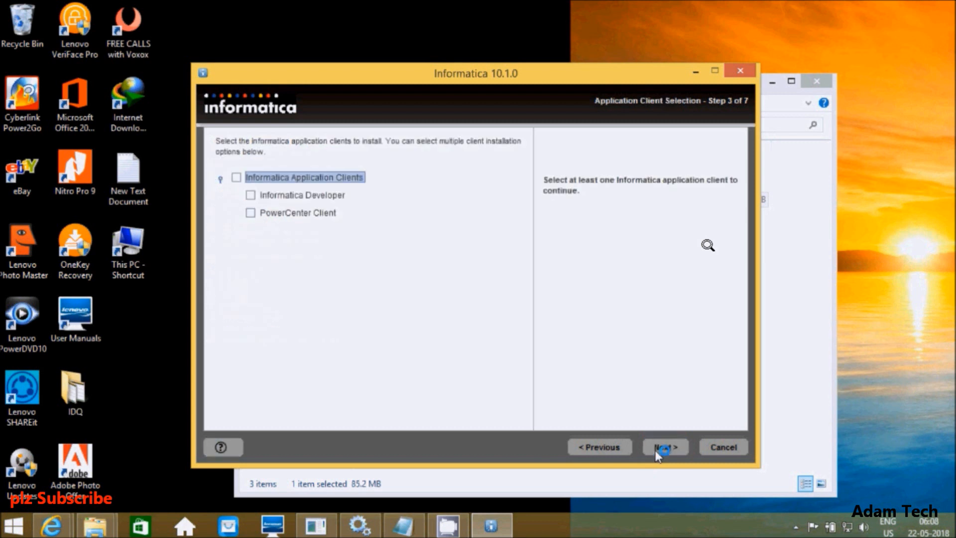
click(236, 177)
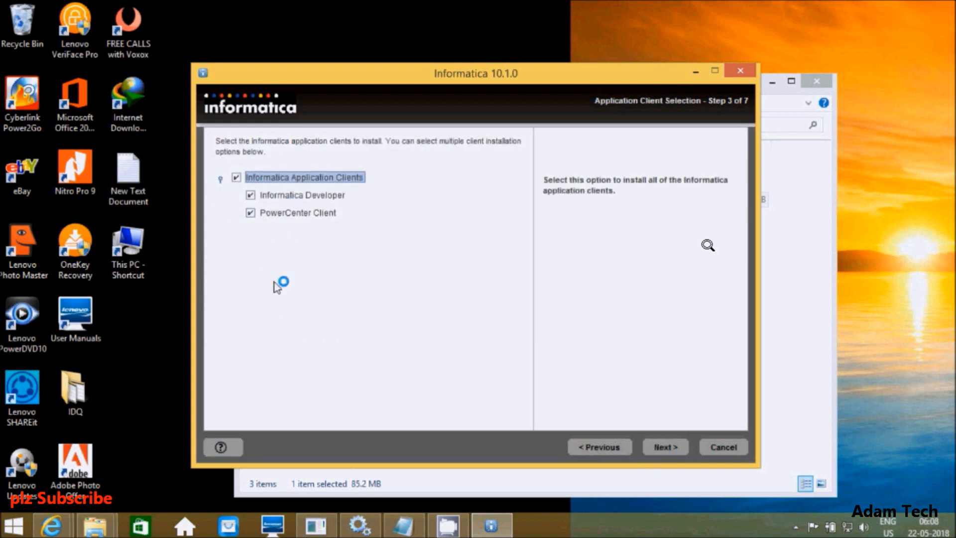
click(651, 448)
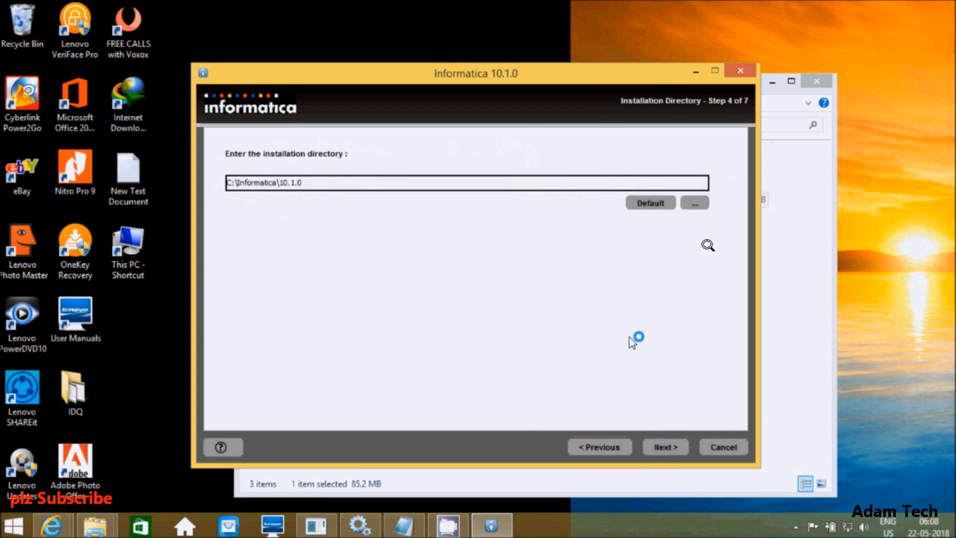
click(681, 454)
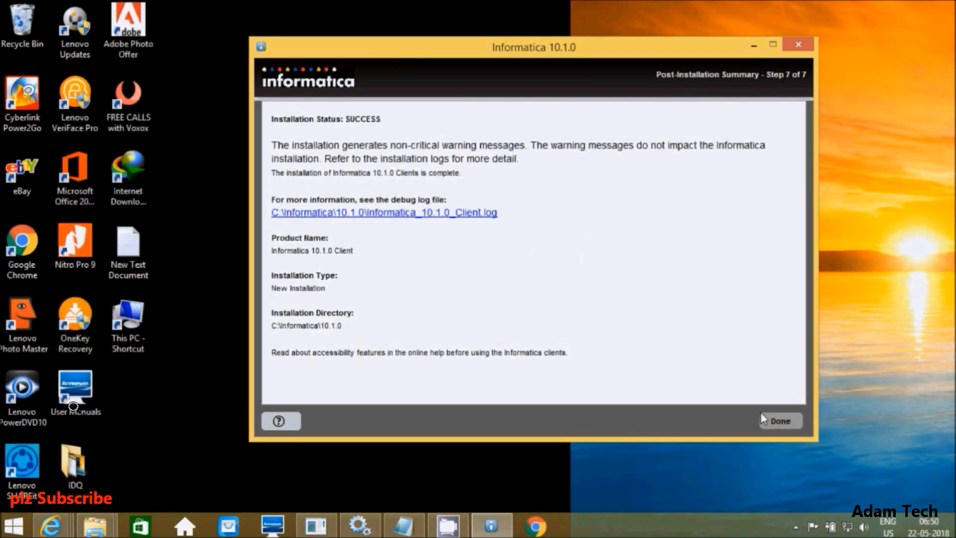
click(762, 417)
Step: Launch PowerCenter Repository Manager from the apps list and dismiss its welcome tip
key(super)
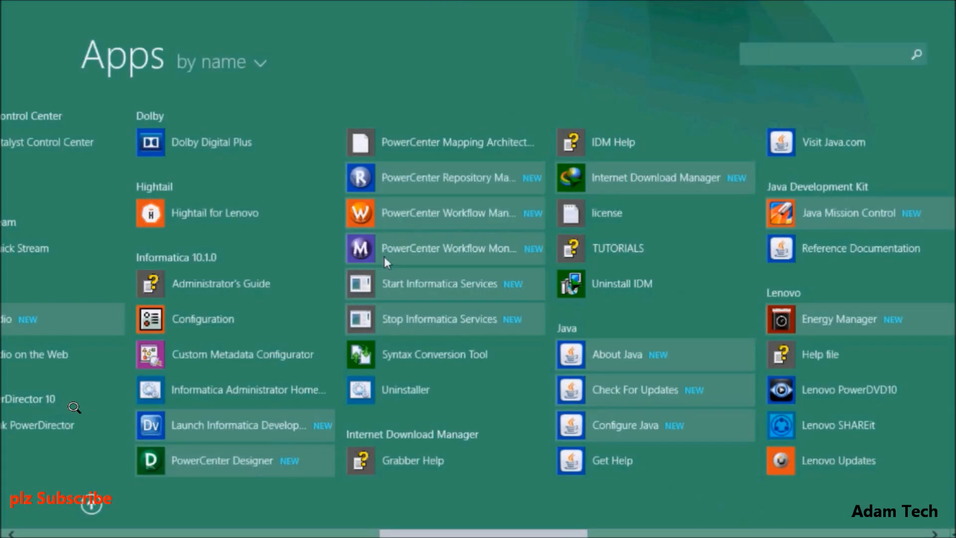
click(408, 177)
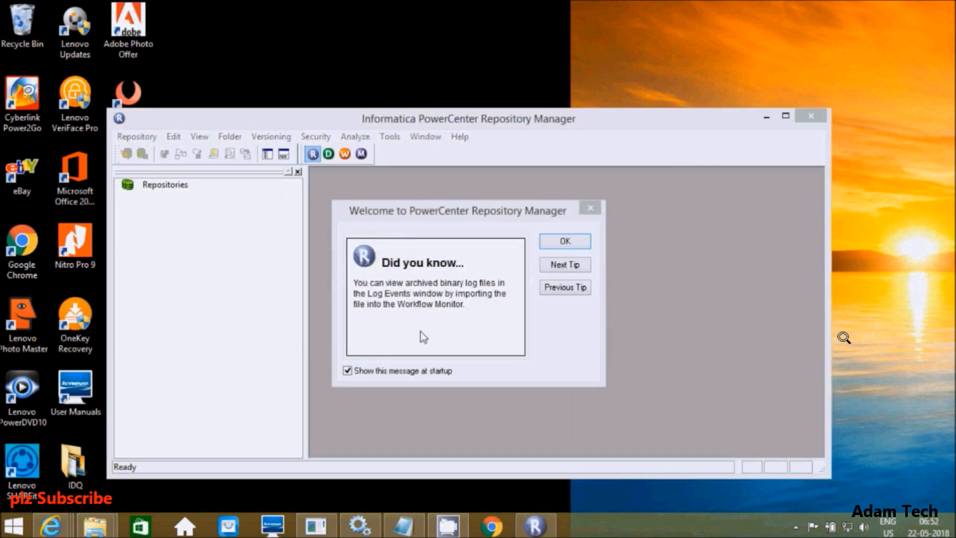
click(565, 245)
click(134, 139)
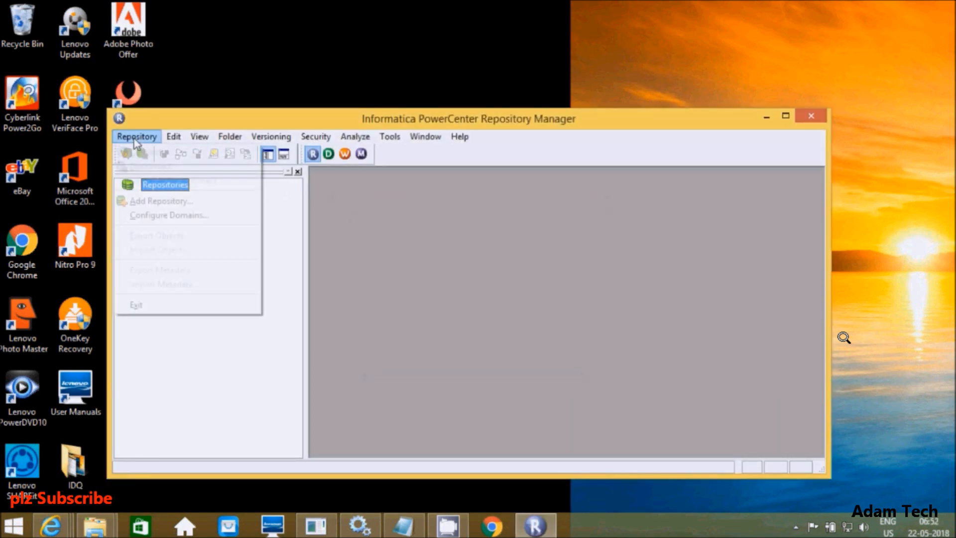
Step: Add a new domain in Repository Manager named Domain
click(143, 216)
click(374, 210)
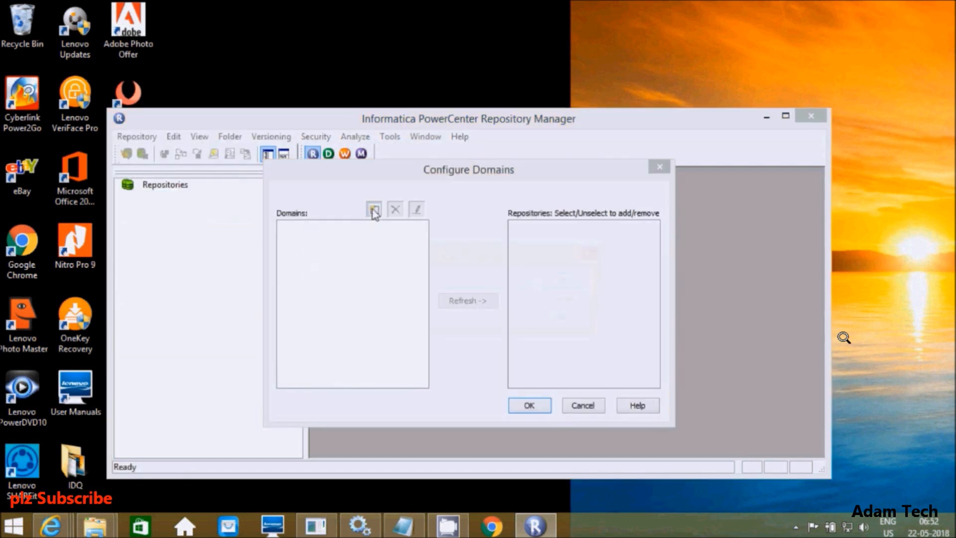
click(404, 281)
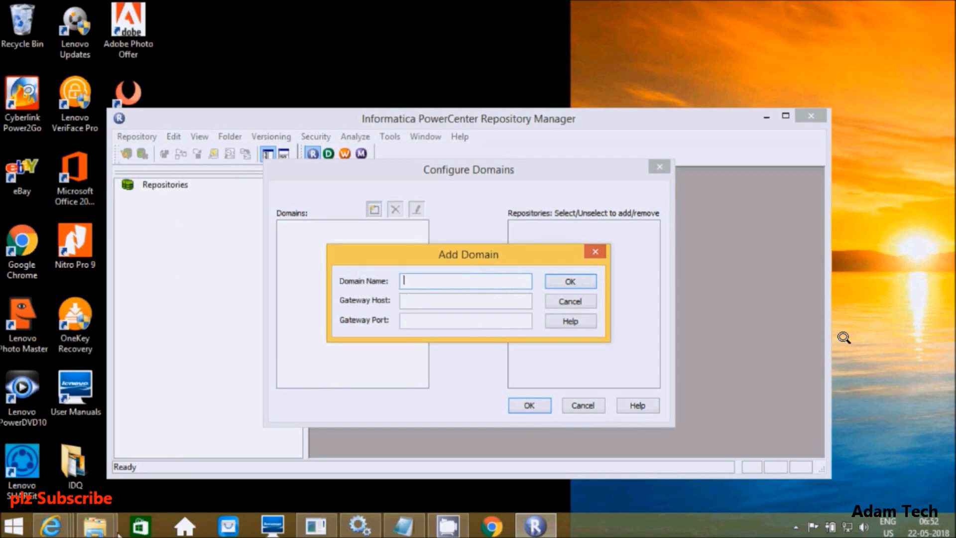
click(51, 526)
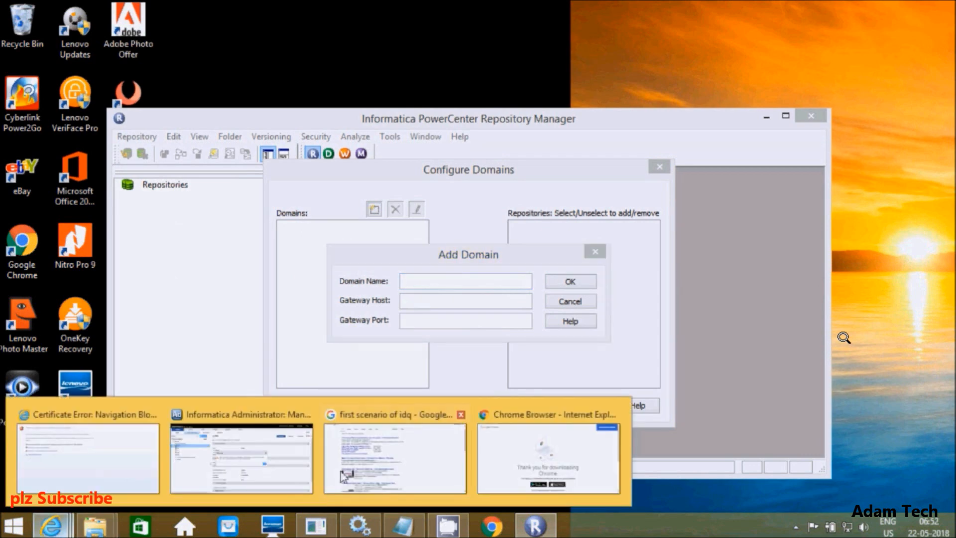
click(257, 454)
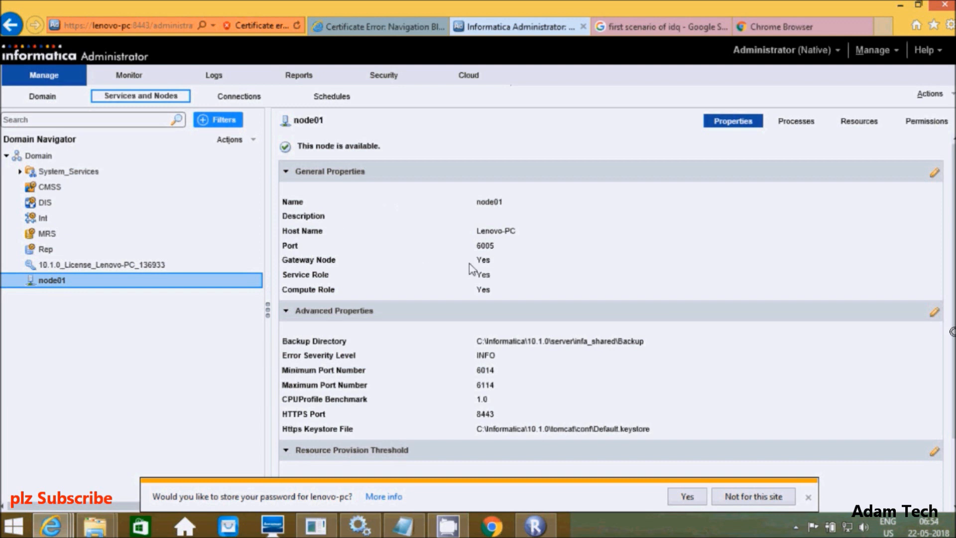
click(535, 526)
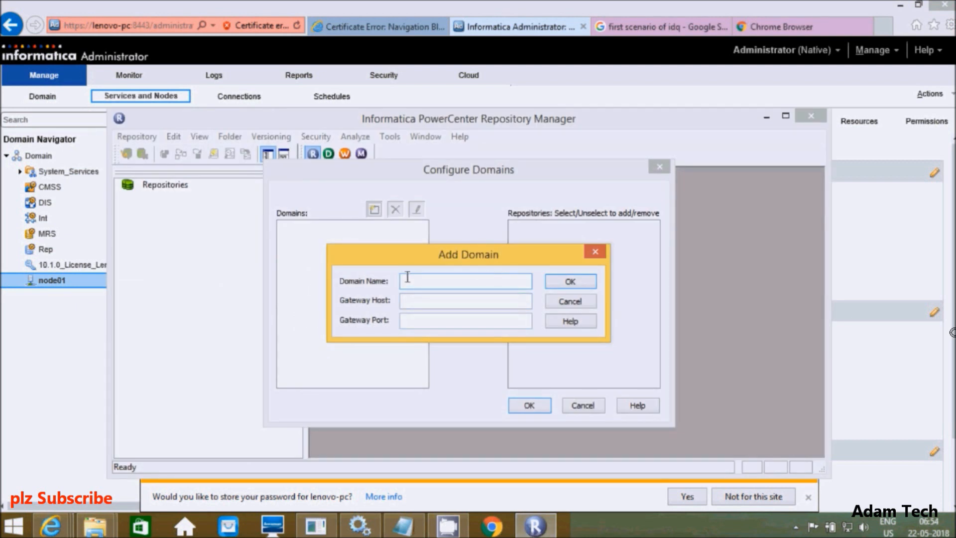
text(Domain)
click(76, 363)
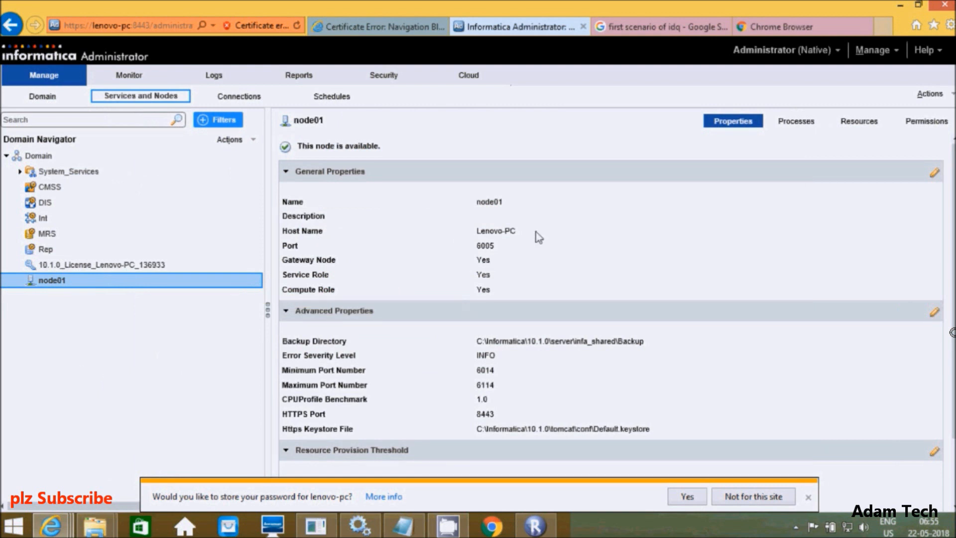
click(529, 528)
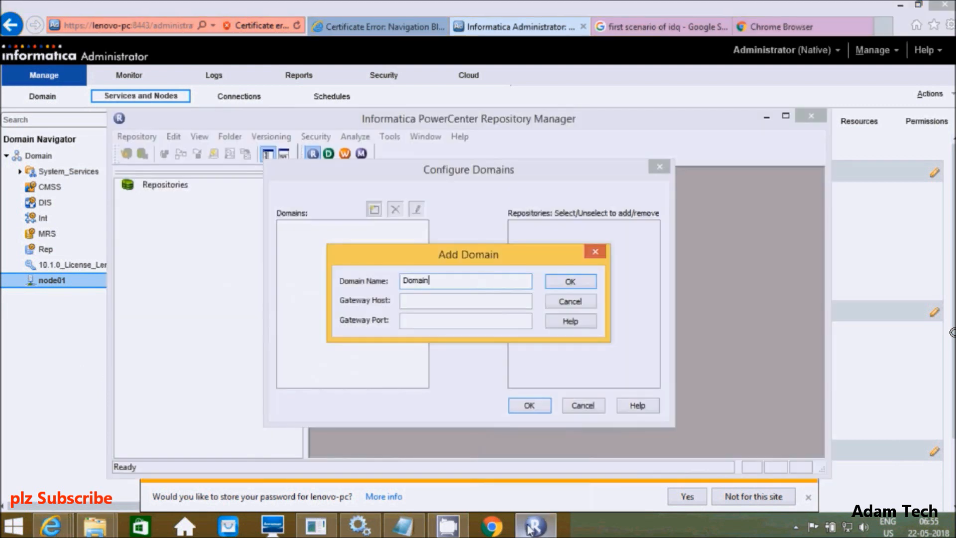
Step: Copy node01's host name Lenovo-PC and paste it as the gateway host
click(420, 302)
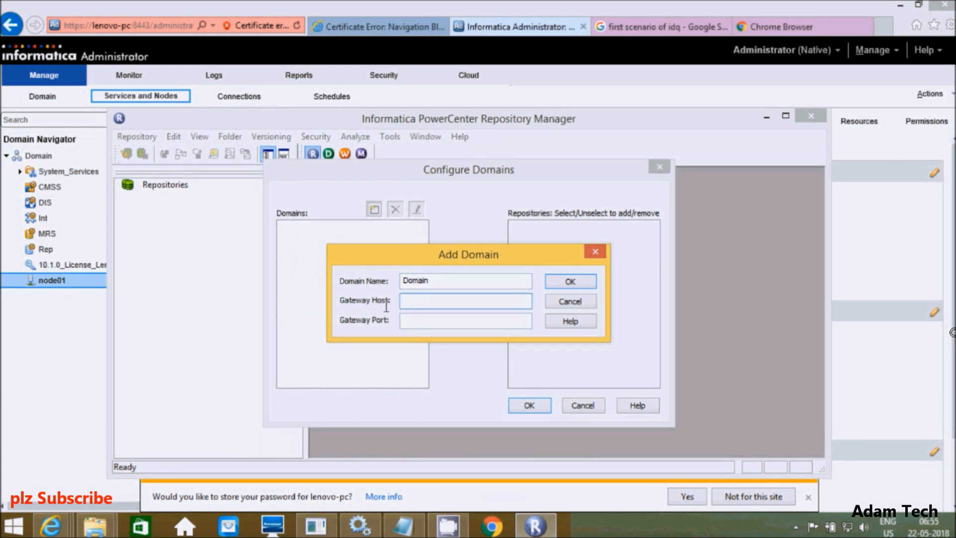
click(63, 311)
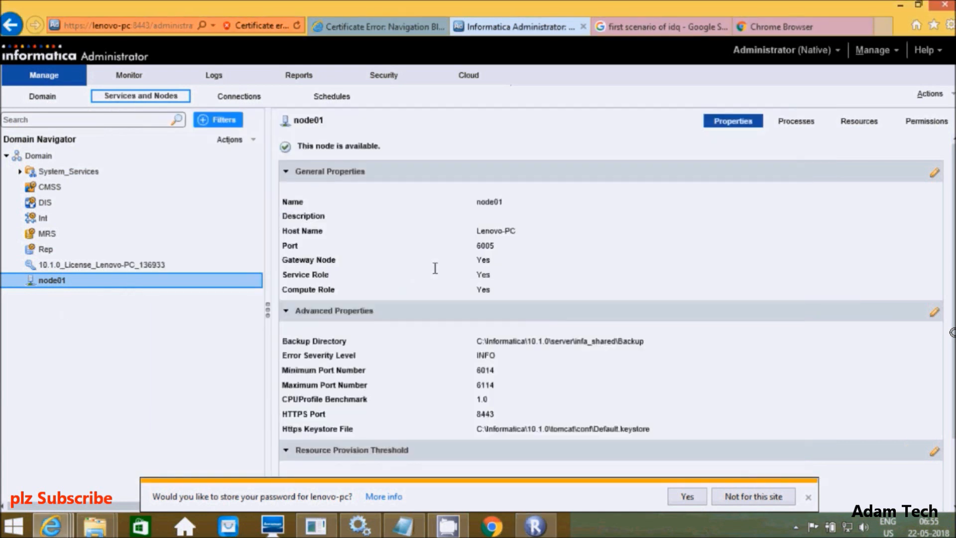
click(516, 232)
double_click(492, 233)
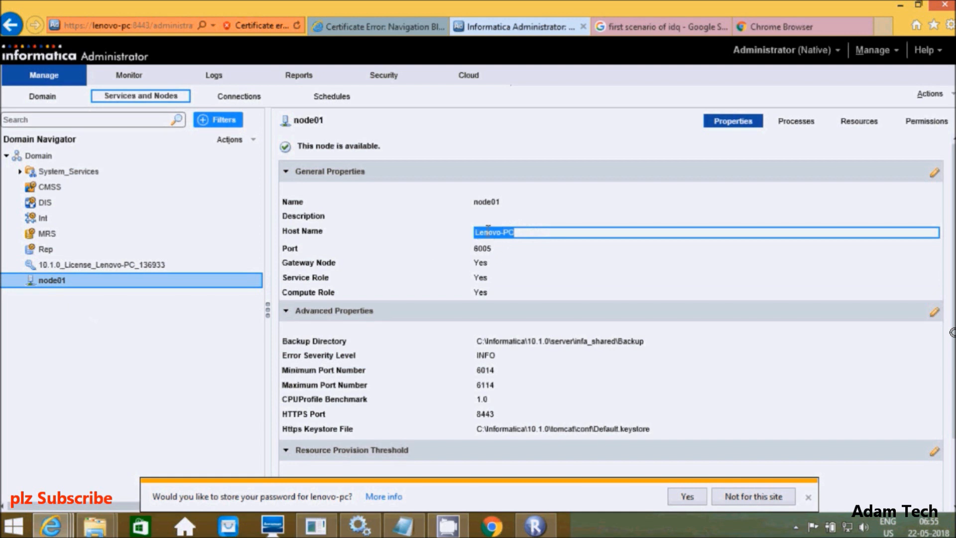
right_click(488, 232)
click(512, 257)
click(536, 526)
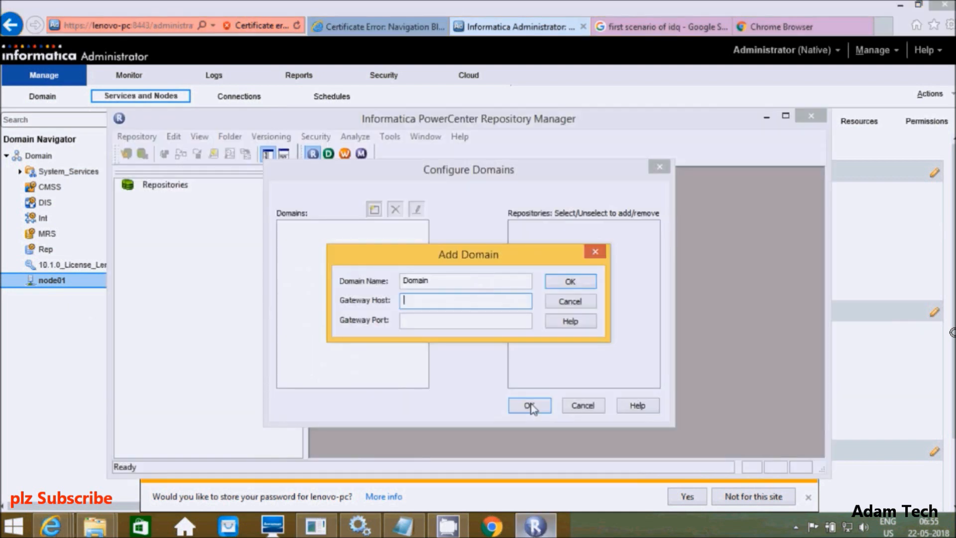
click(421, 302)
key(ctrl+v)
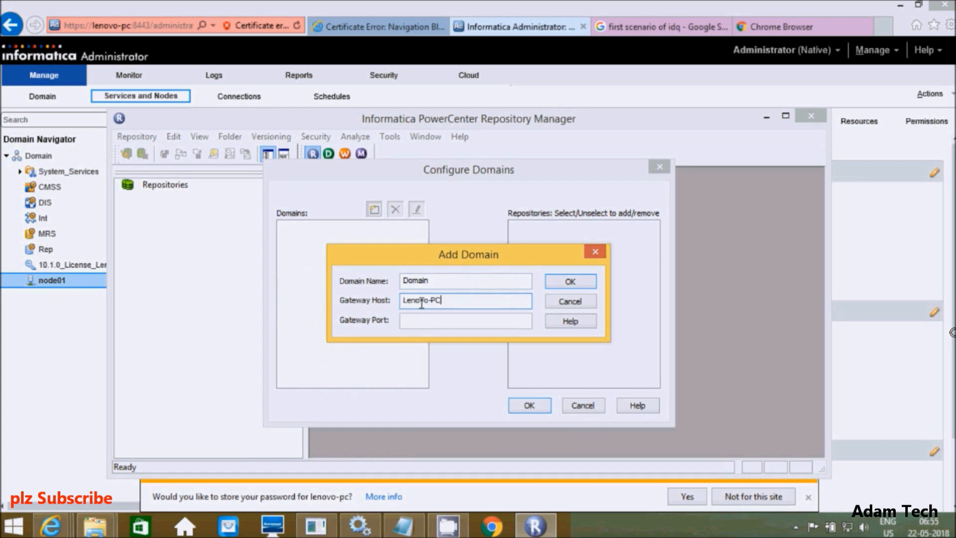
Step: Enter gateway port 6005 and confirm the new domain
click(410, 321)
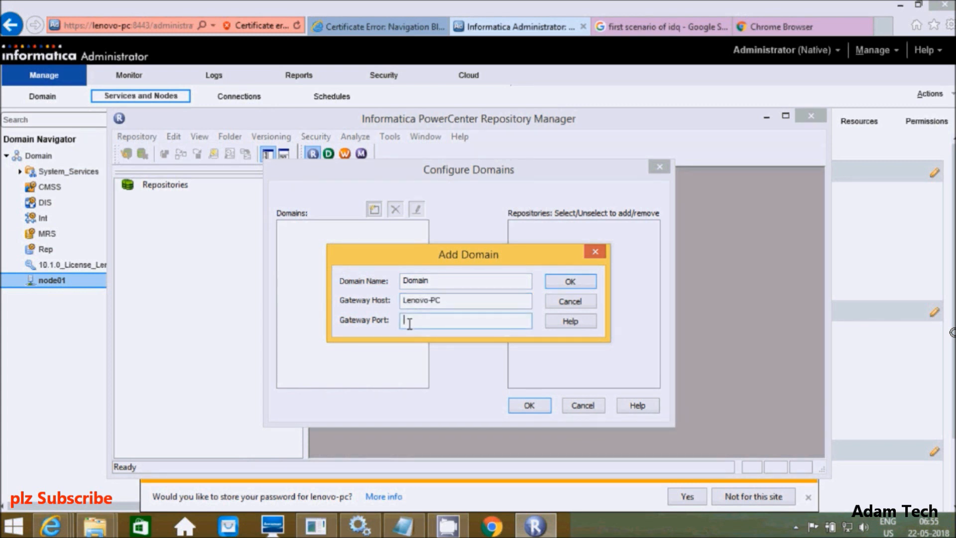
click(93, 406)
double_click(484, 246)
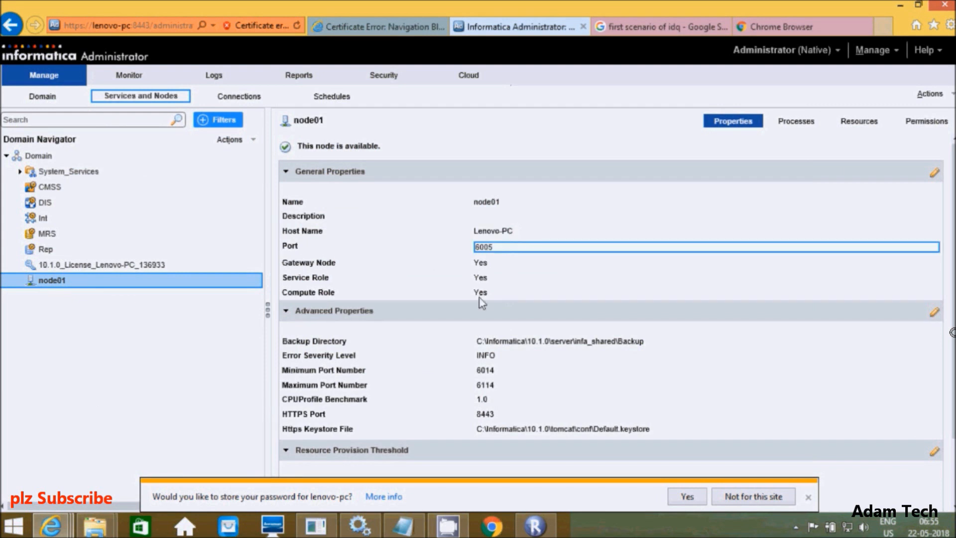
click(552, 528)
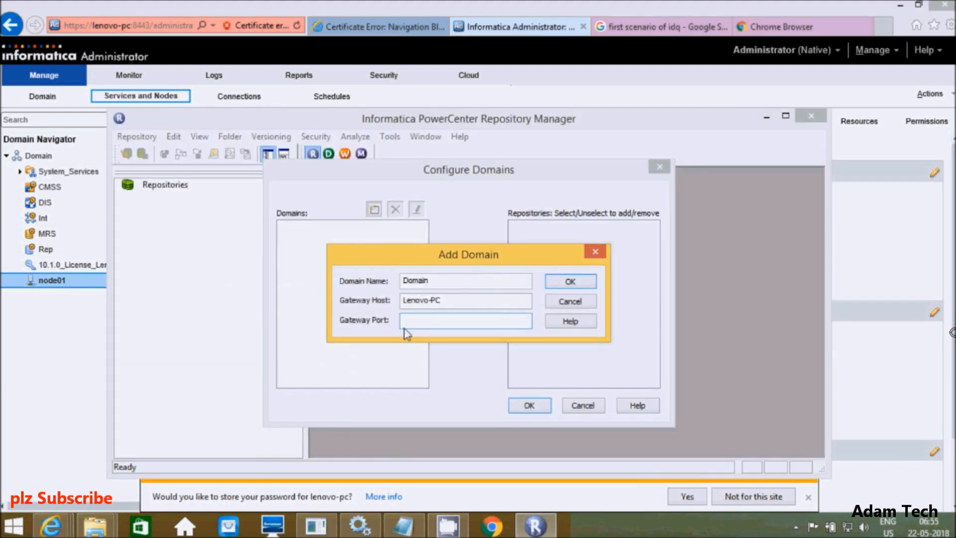
text(6005)
click(583, 283)
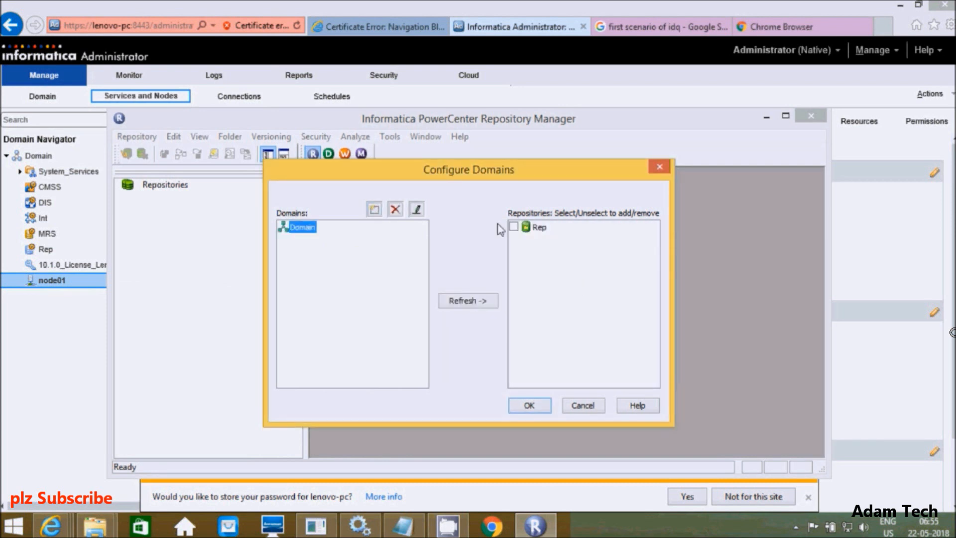
Step: Add the Rep repository to Repository Manager and confirm the domain configuration
click(513, 227)
click(529, 406)
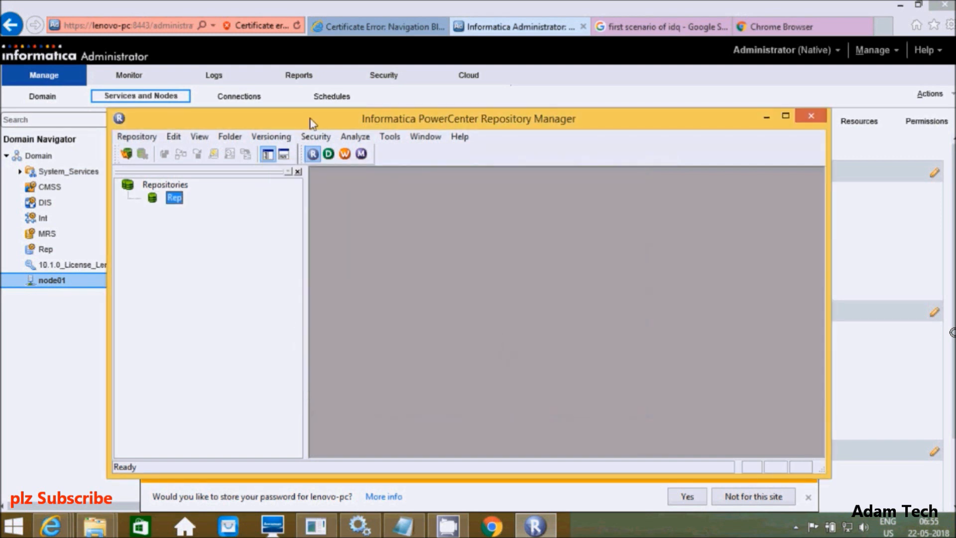
click(136, 138)
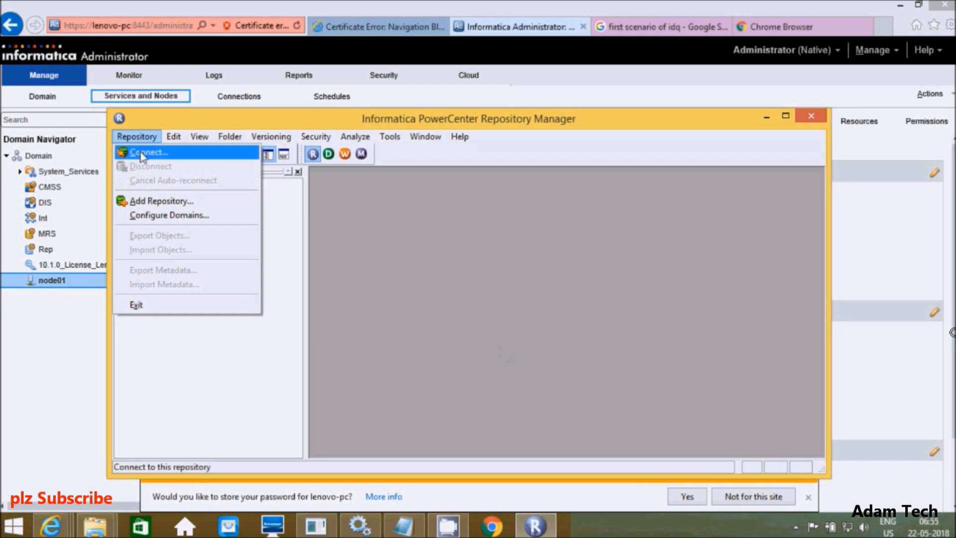
click(339, 213)
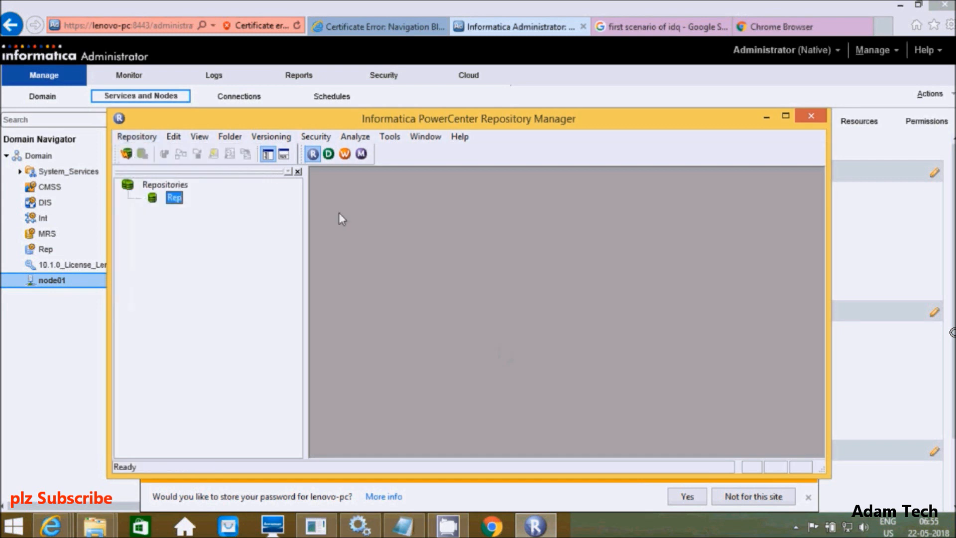
Step: Connect to Rep as Administrator with the account password, then minimize all windows
click(126, 153)
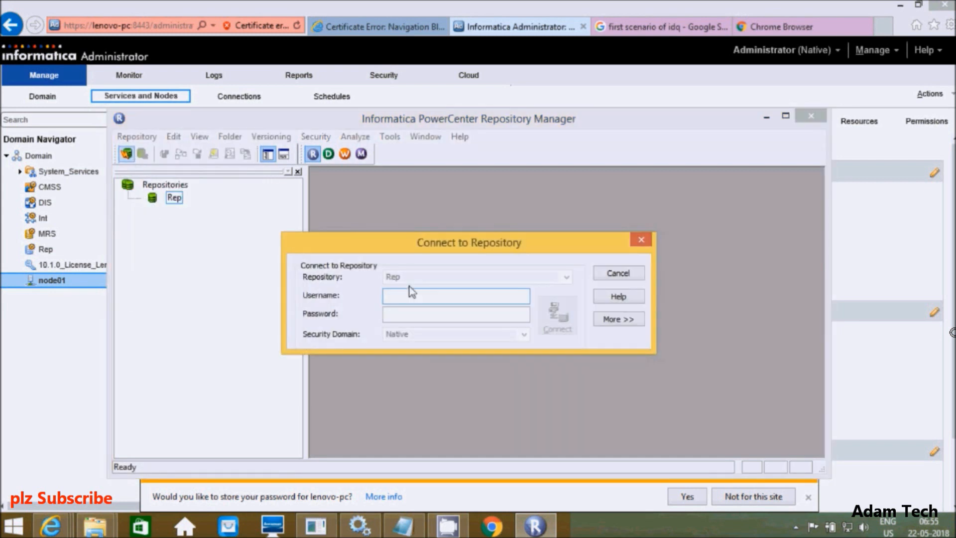
text(Administrator)
key(Tab)
text(*******)
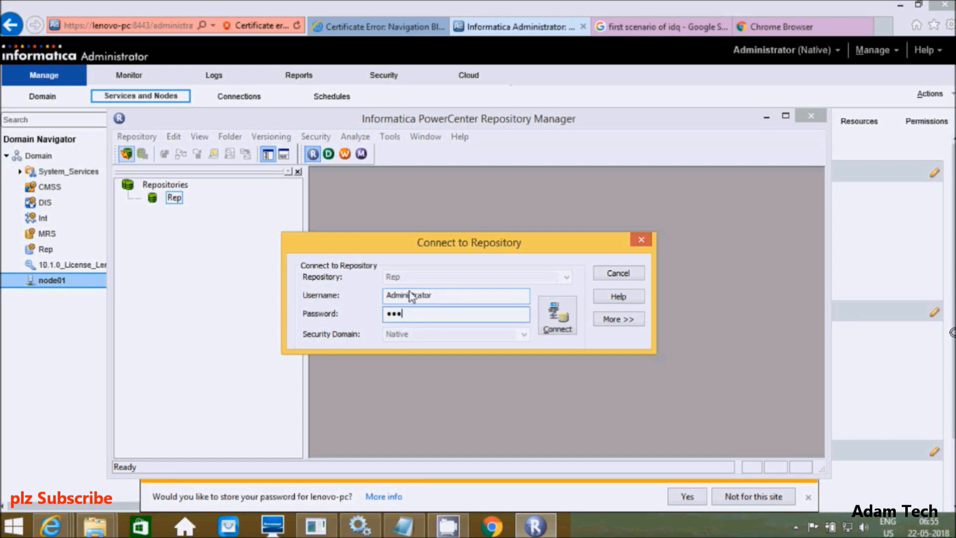
text(********)
click(552, 321)
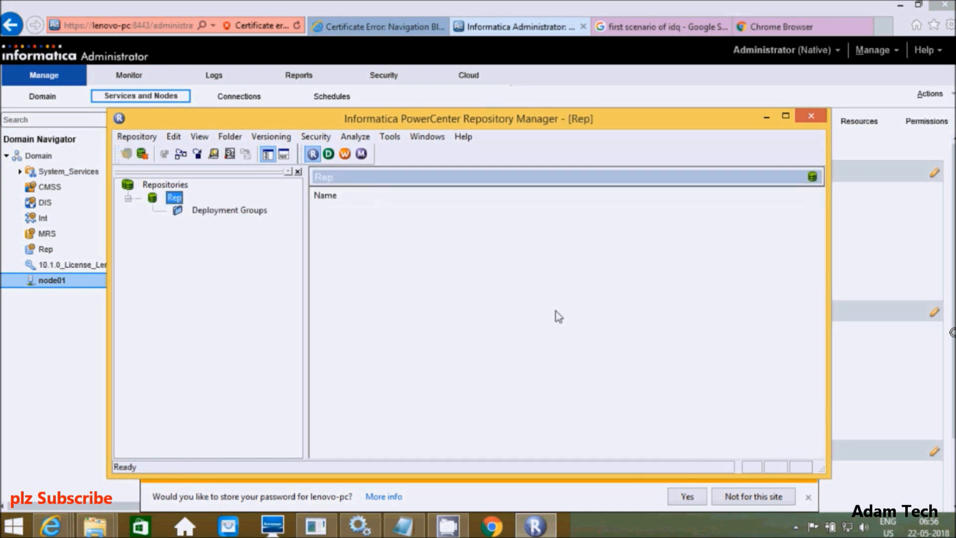
click(767, 117)
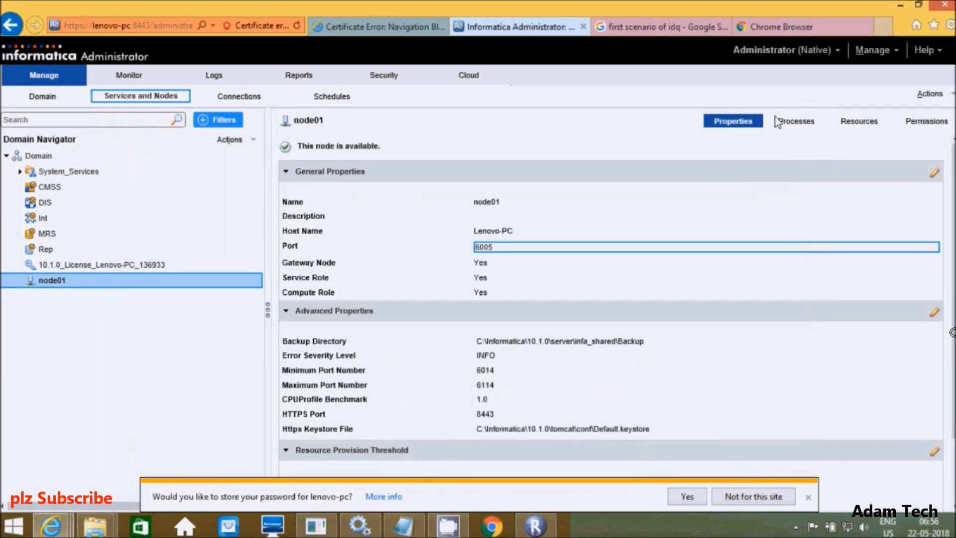
click(900, 7)
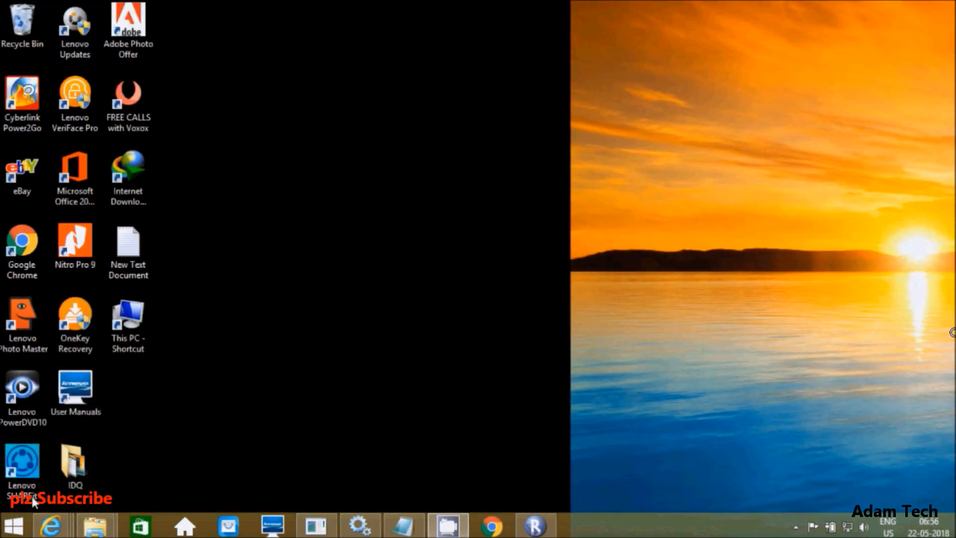
Step: Launch Informatica Developer from the Start apps list and allow Java through the firewall
click(13, 526)
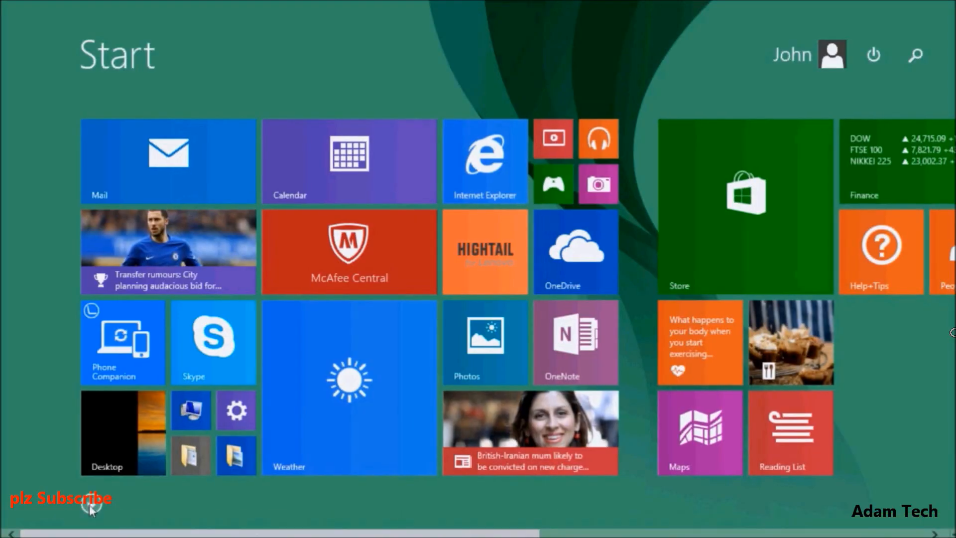
click(89, 504)
scroll(509, 187, down, 5)
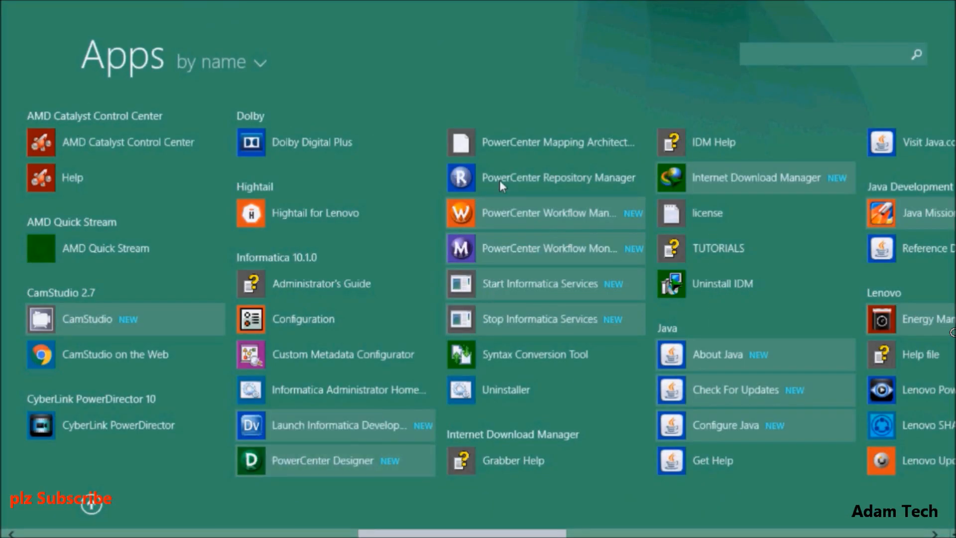
click(313, 434)
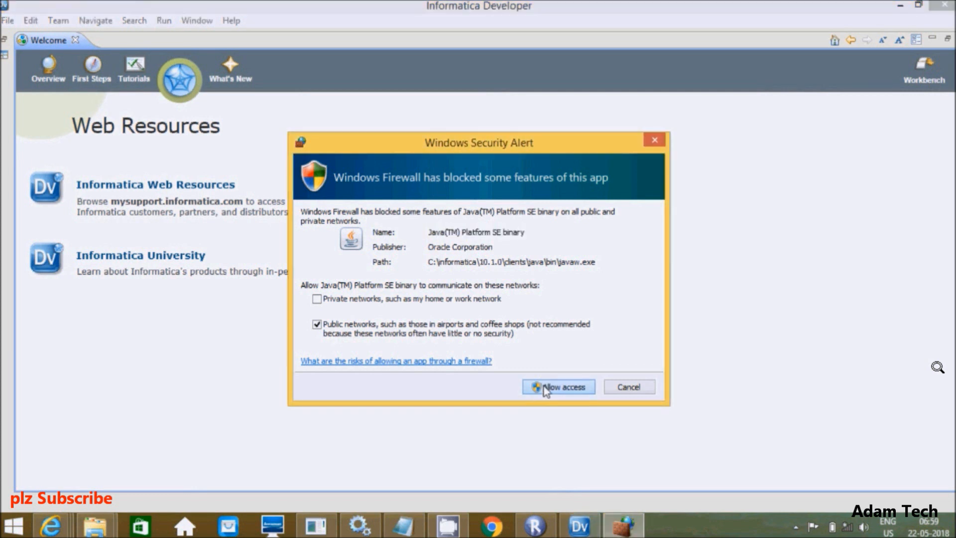
click(558, 387)
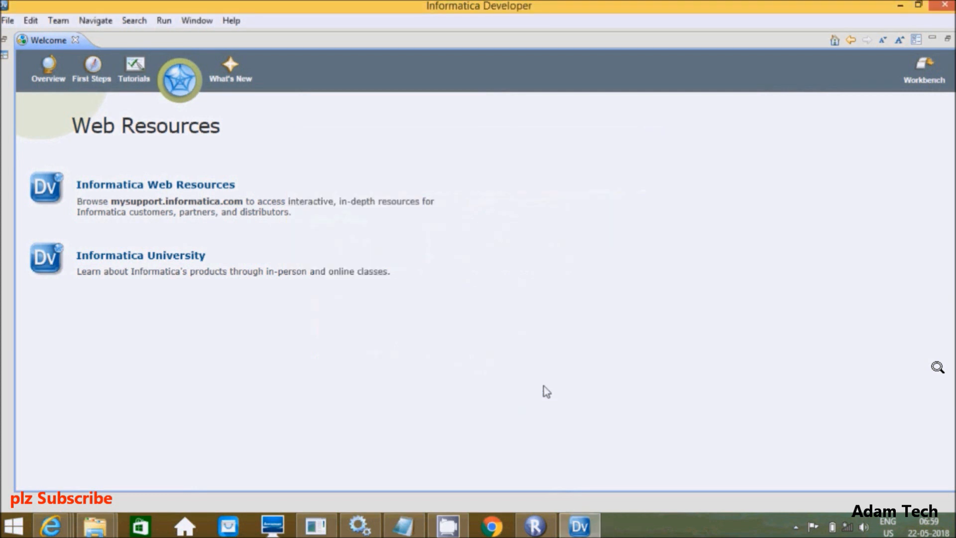
Step: Minimize Informatica Developer and refresh the desktop
click(901, 5)
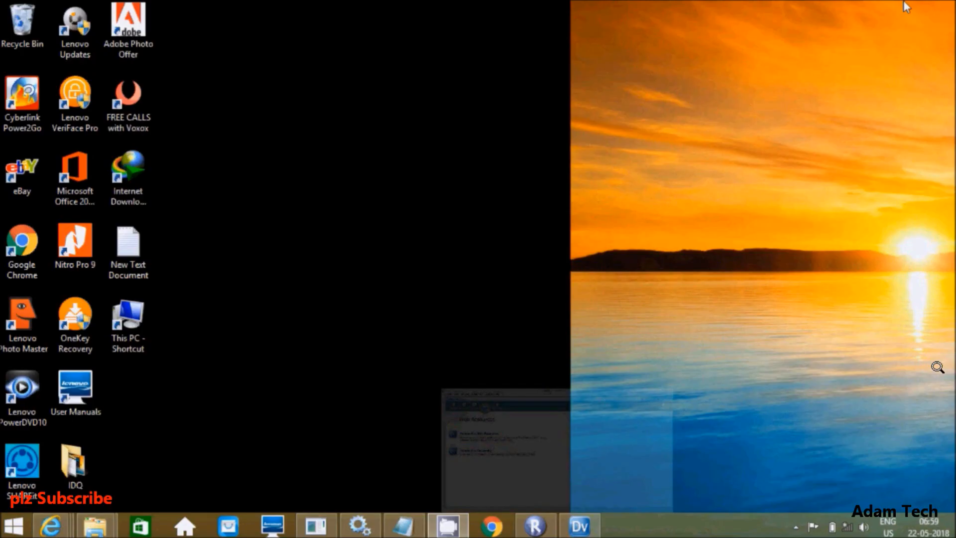
right_click(517, 155)
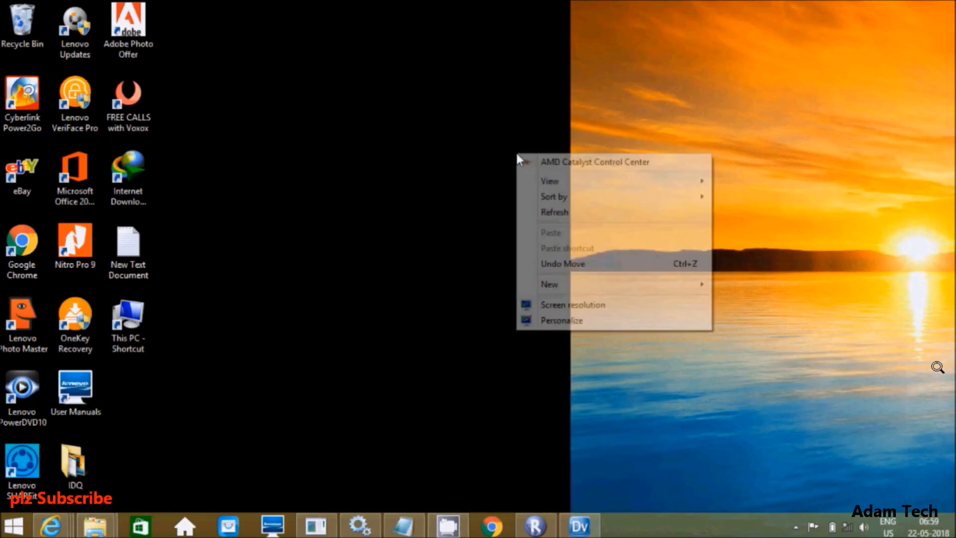
click(553, 213)
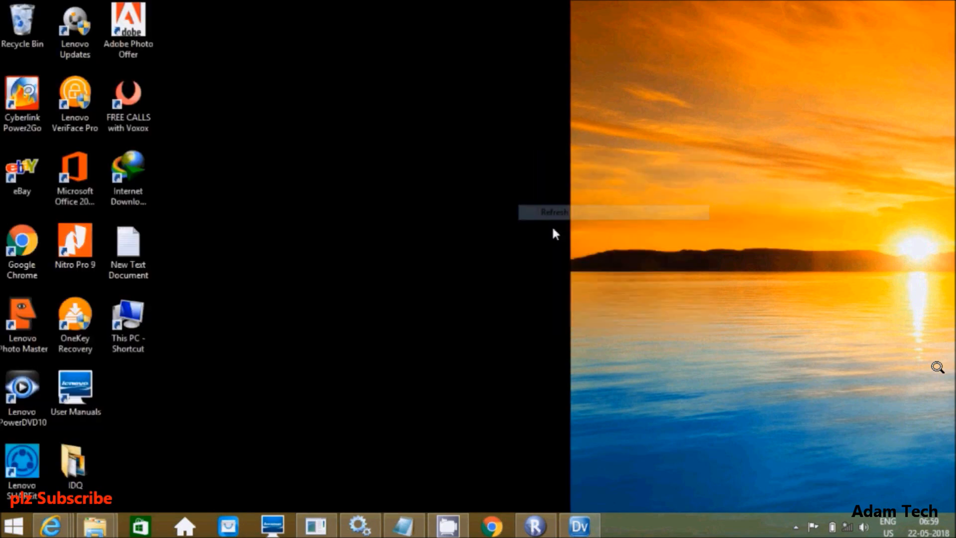
Step: Restore Informatica Developer and browse its menu bar, ending on the File menu
click(569, 530)
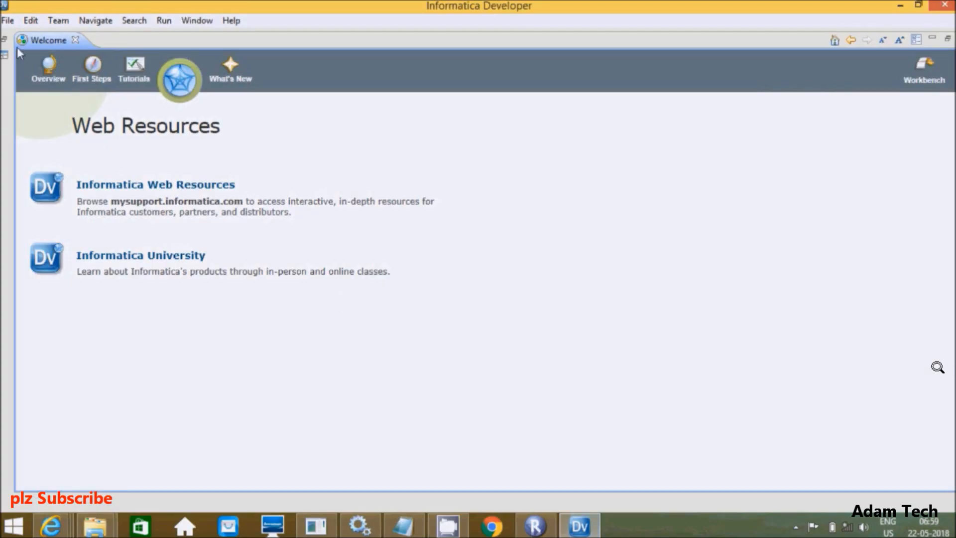
click(8, 22)
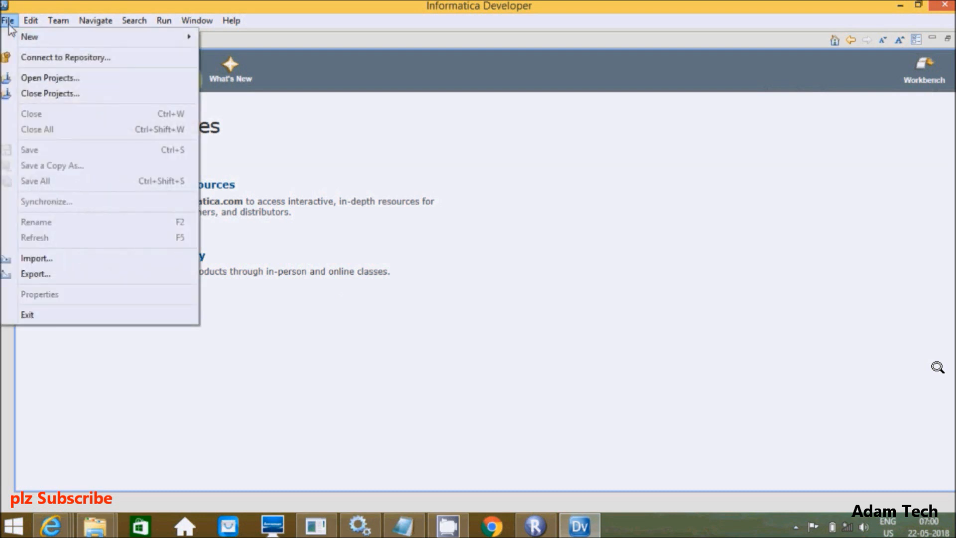
mouse_move(32, 24)
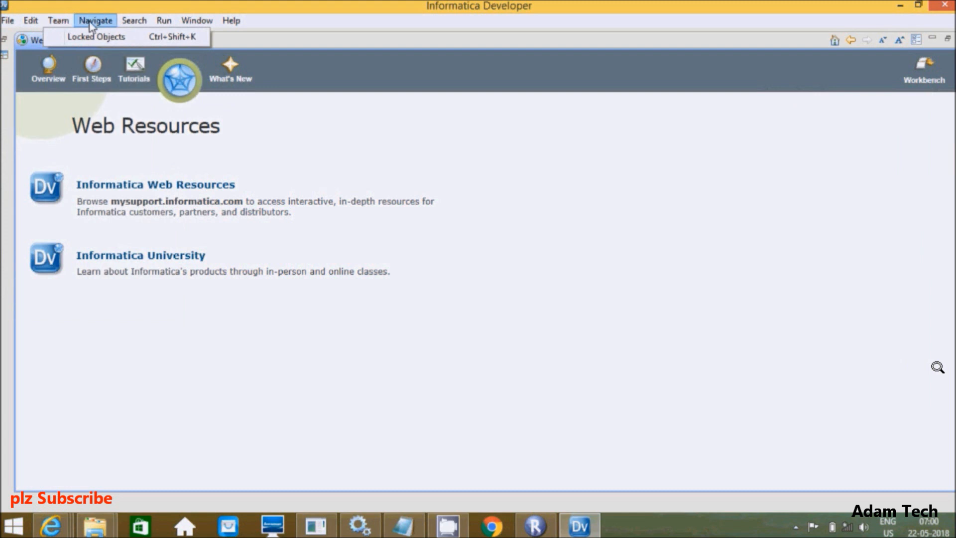
mouse_move(138, 24)
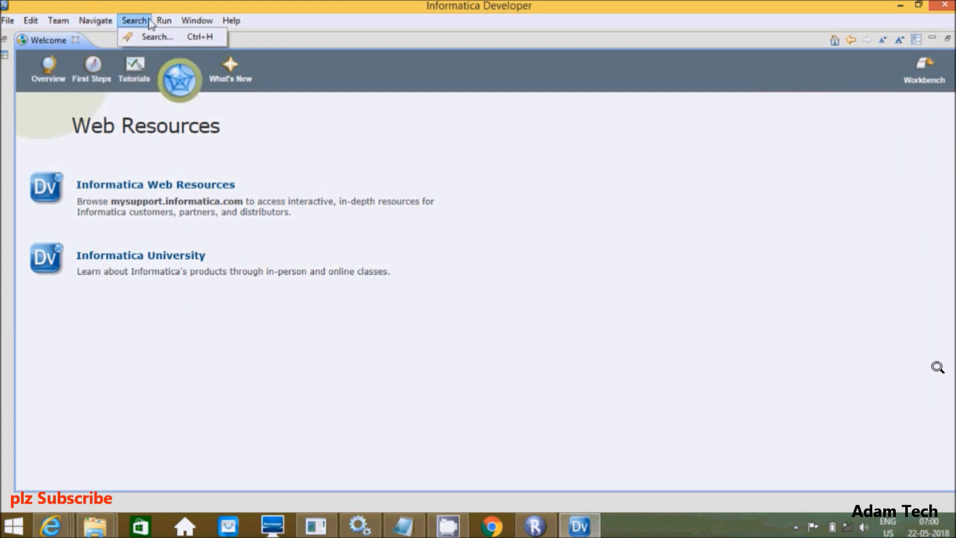
mouse_move(170, 25)
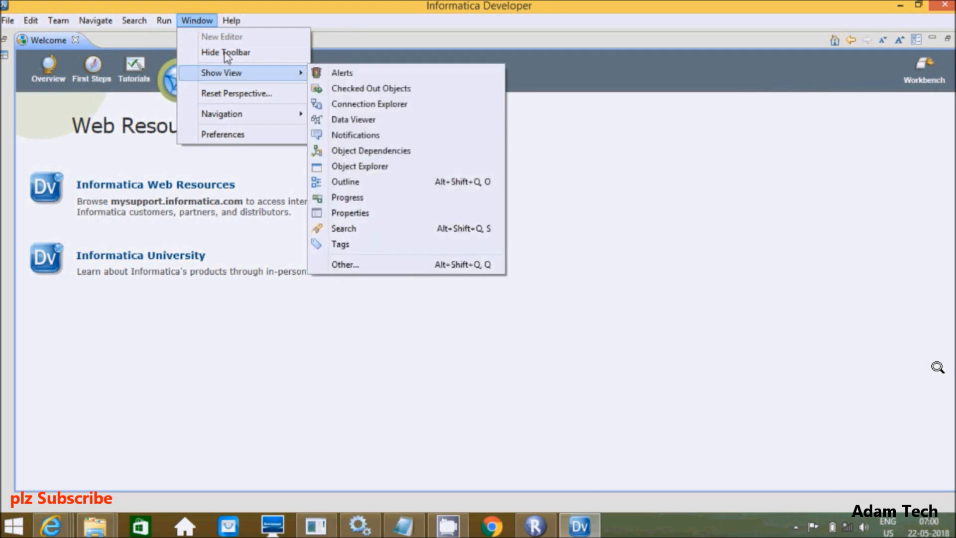
mouse_move(230, 23)
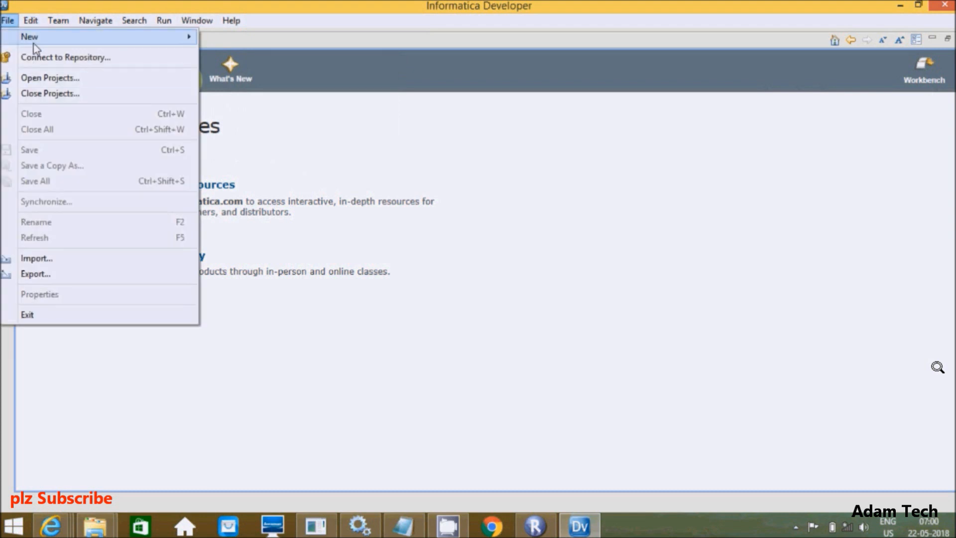
mouse_move(34, 44)
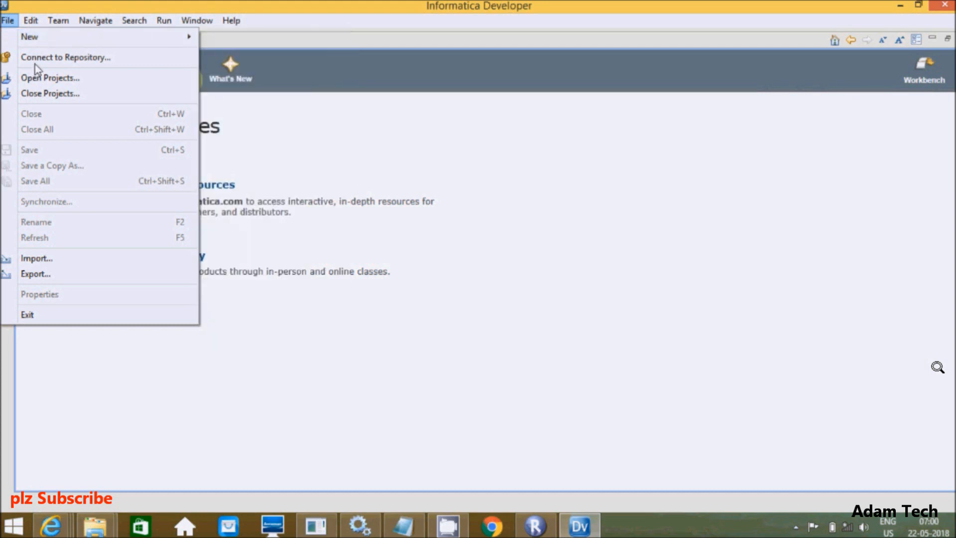
Step: Start the repository connection, accept the Configure Domain warning, and open the New Domain dialog
click(36, 60)
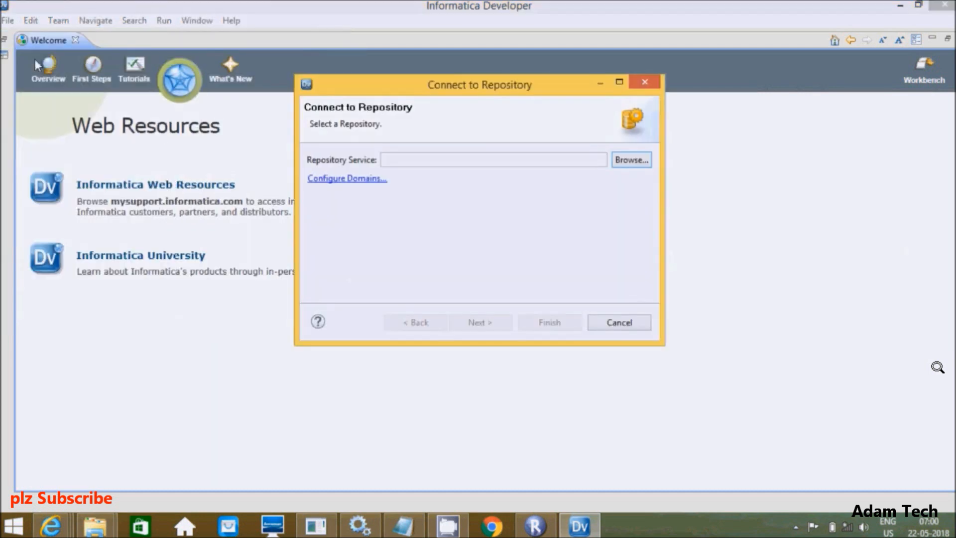
click(629, 160)
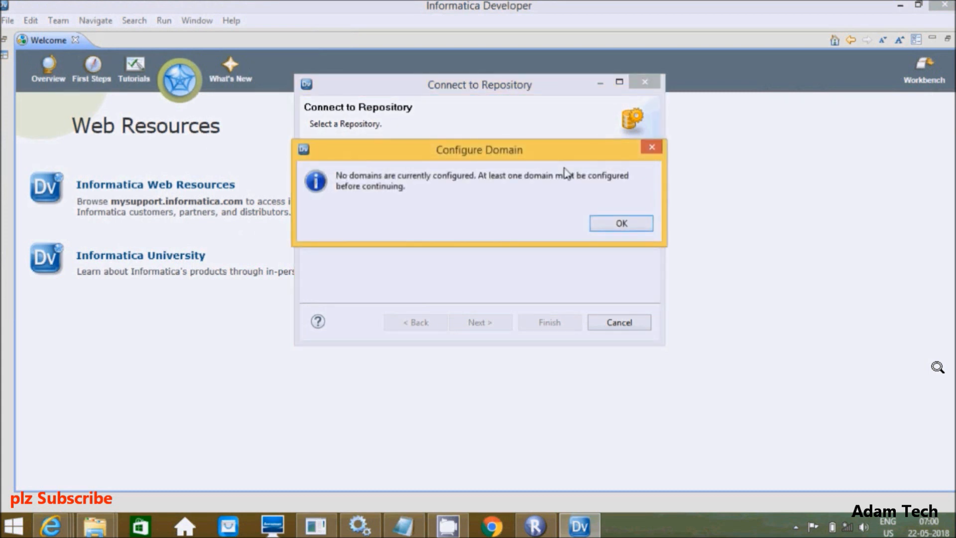
click(617, 230)
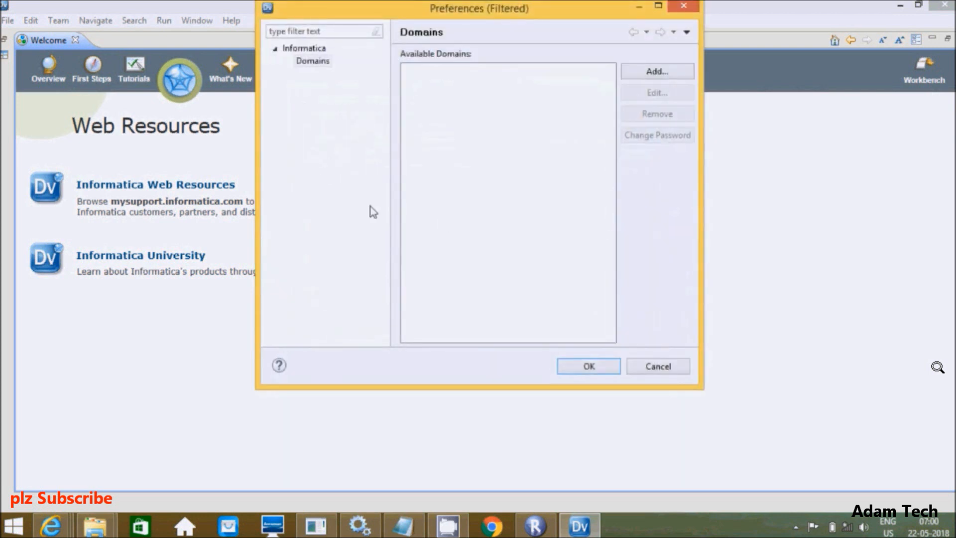
click(640, 72)
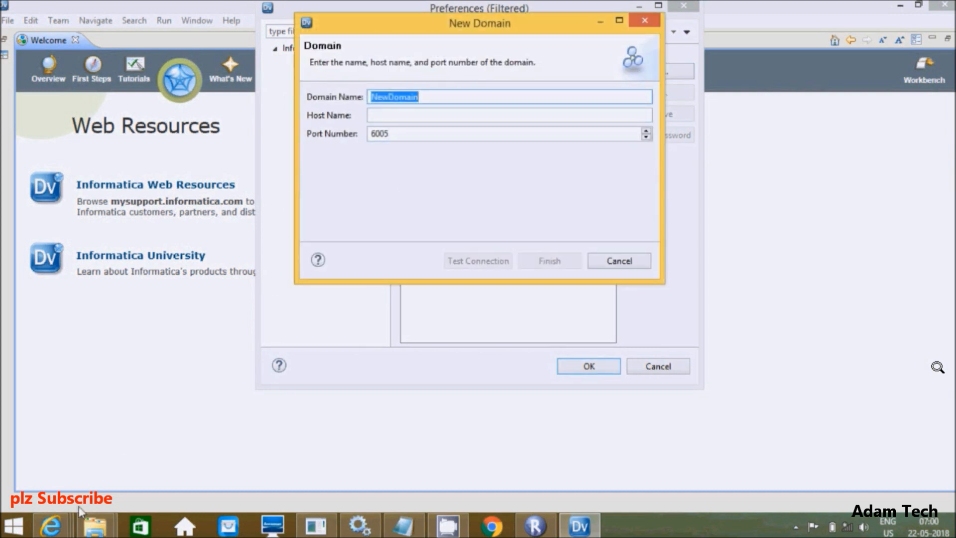
click(51, 526)
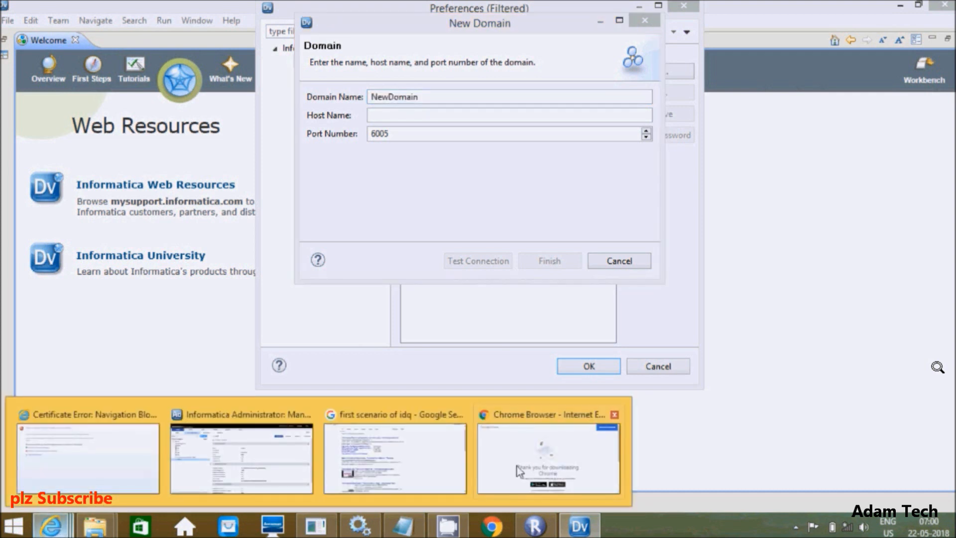
mouse_move(515, 469)
mouse_move(199, 445)
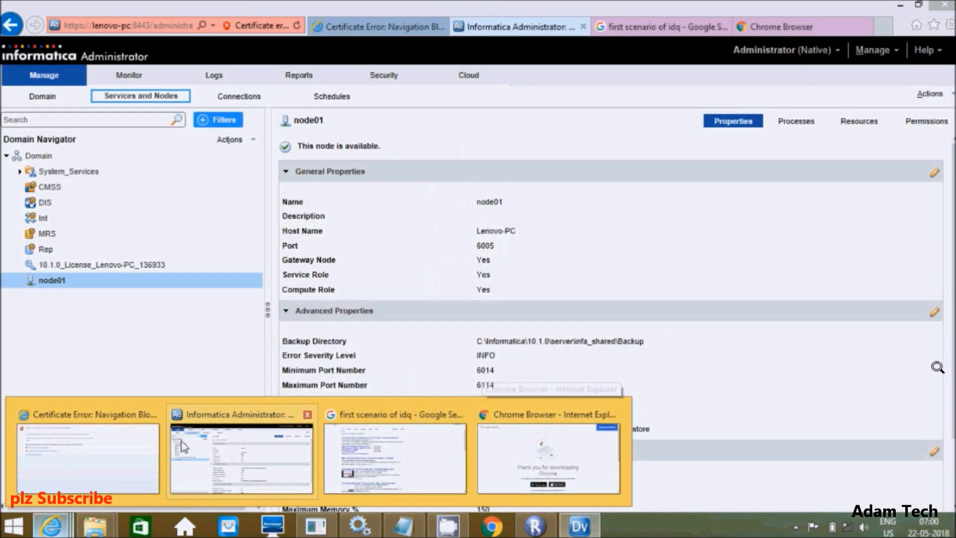
click(200, 445)
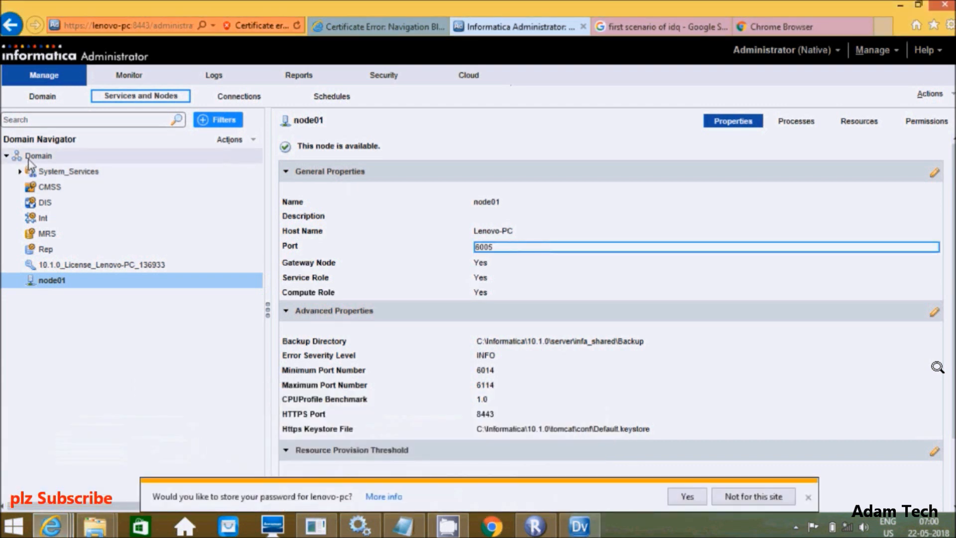
click(580, 526)
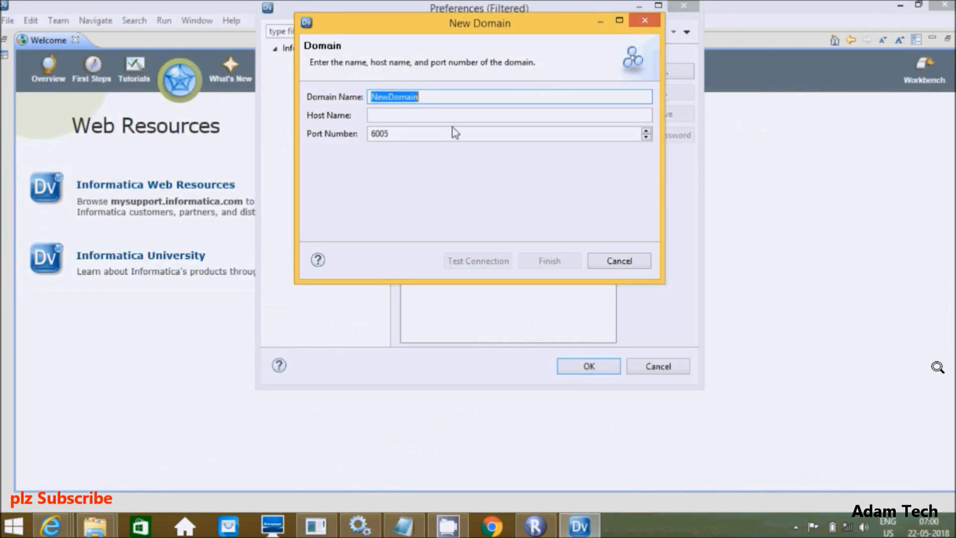
Step: Add a domain named Domain on localhost port 6005 after a successful connection test
click(392, 97)
key(BackSpace)
key(BackSpace)
key(BackSpace)
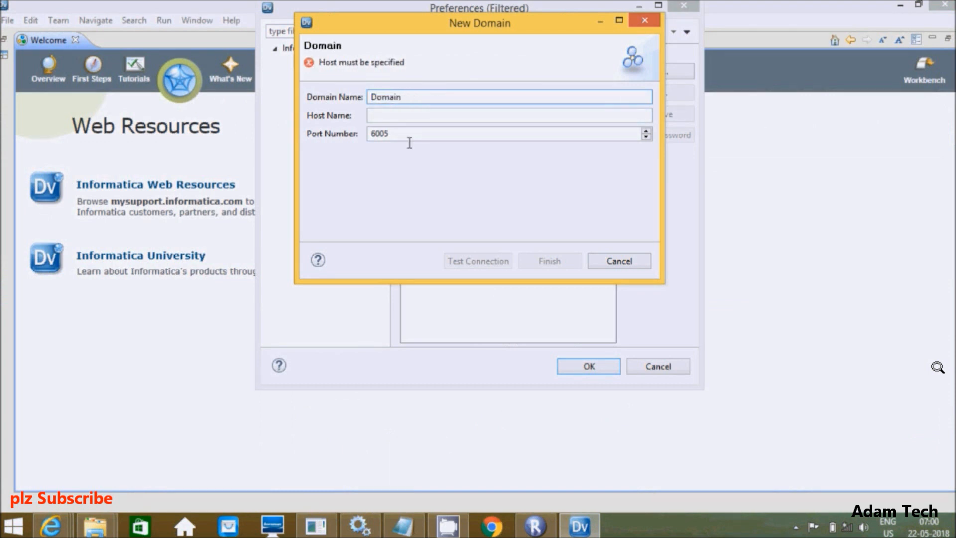
key(End)
click(376, 116)
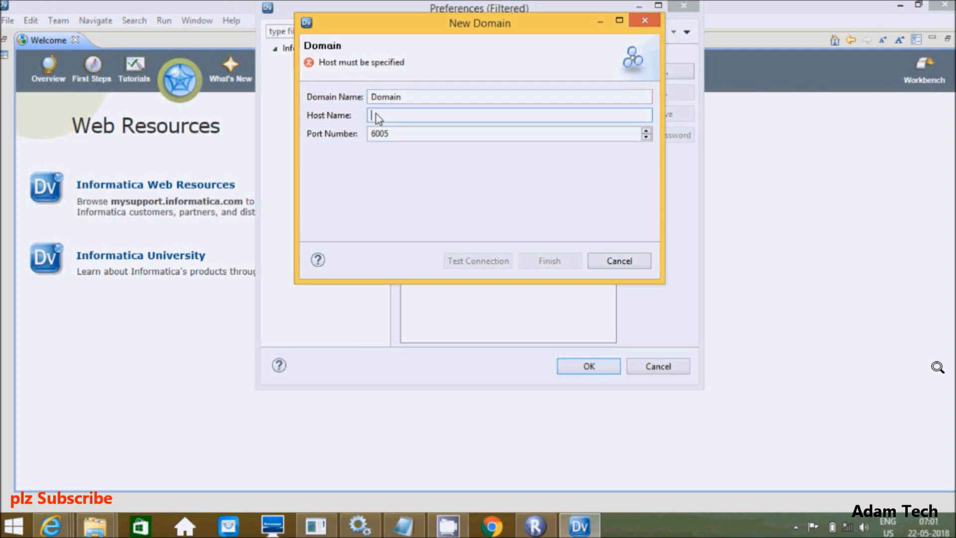
text(loca)
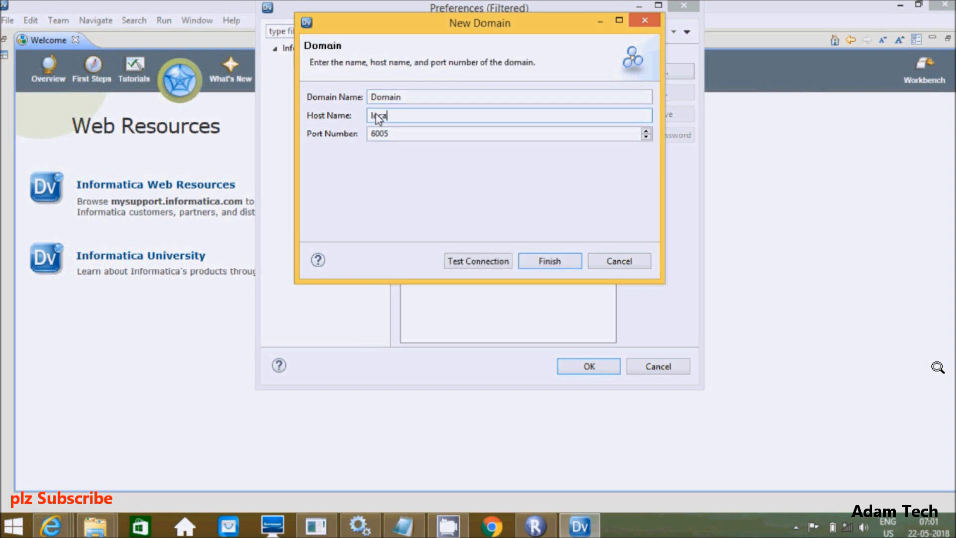
text(lhost)
click(476, 256)
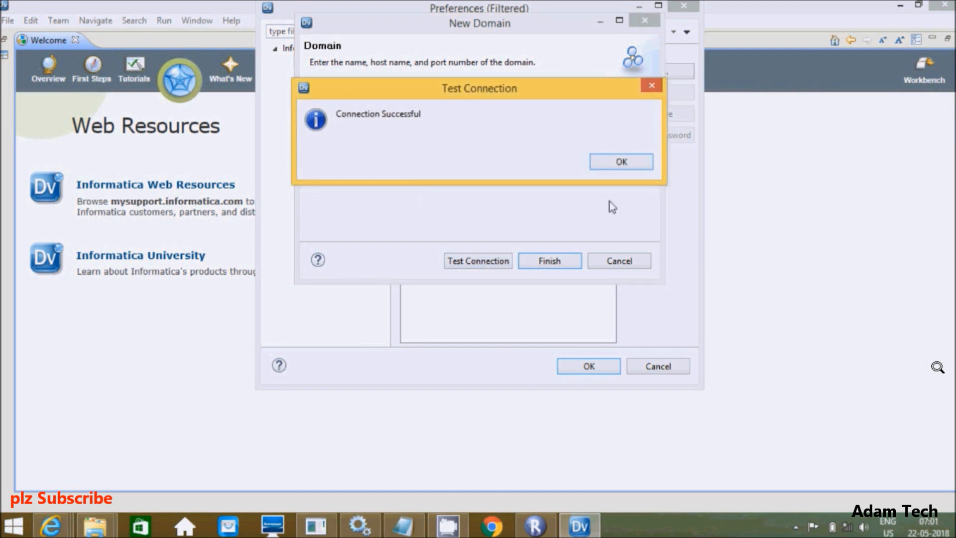
click(604, 158)
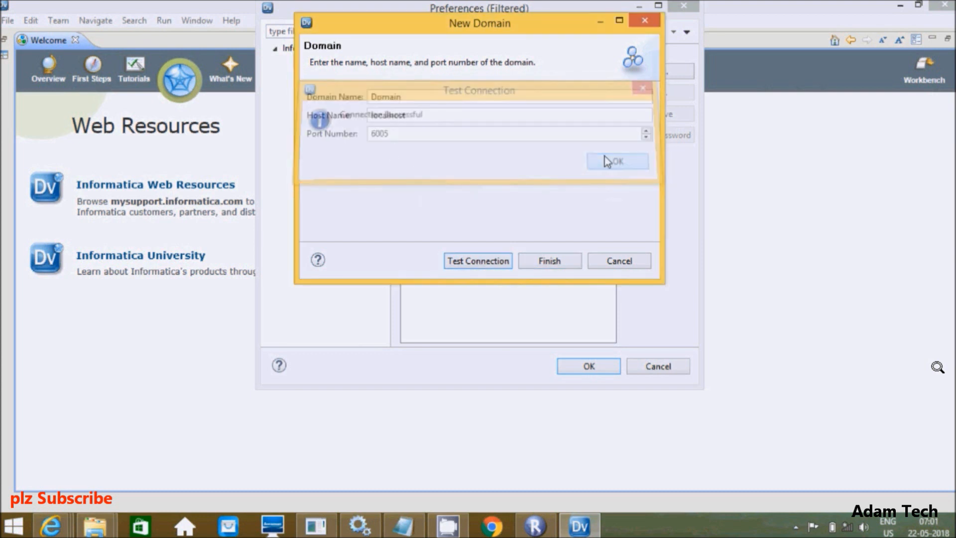
click(538, 268)
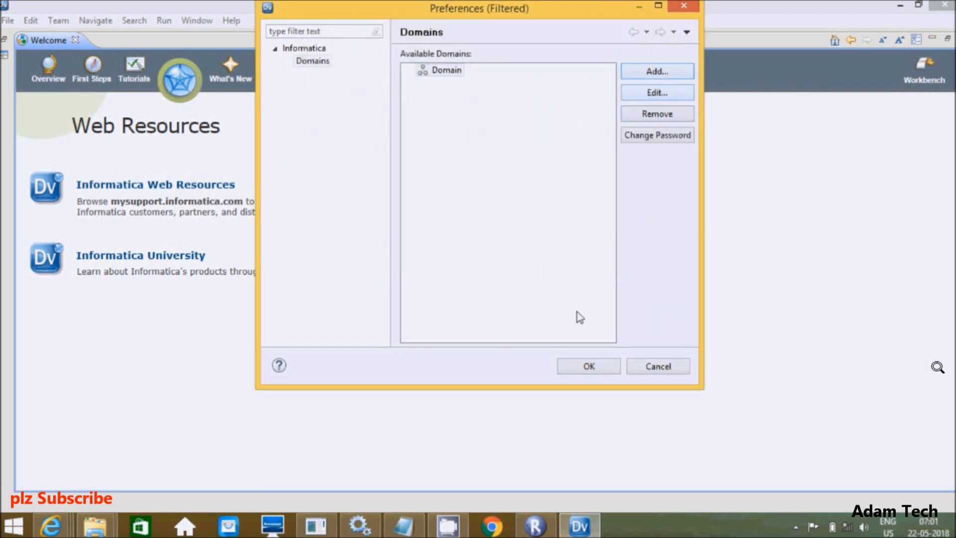
Step: Choose the MRS service under Domain as the repository to connect to
click(579, 363)
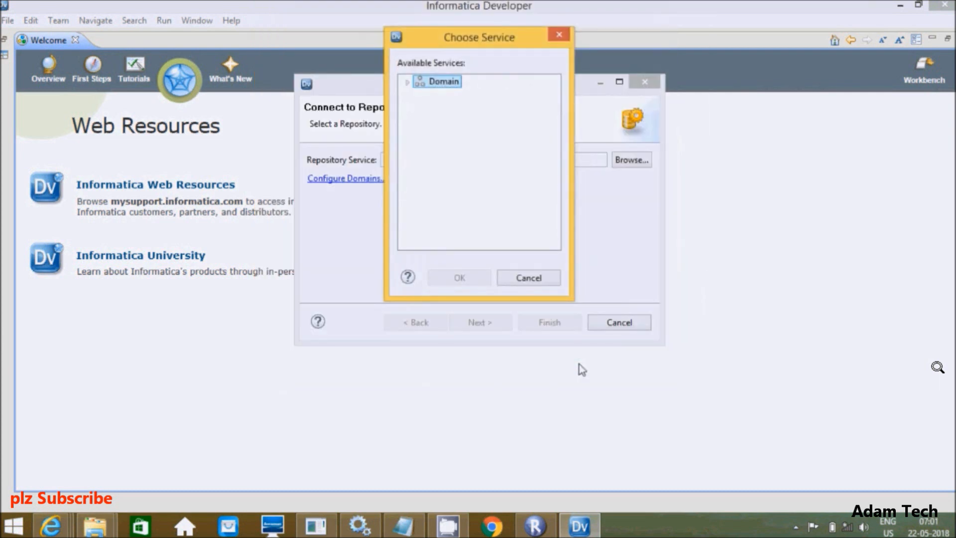
click(407, 84)
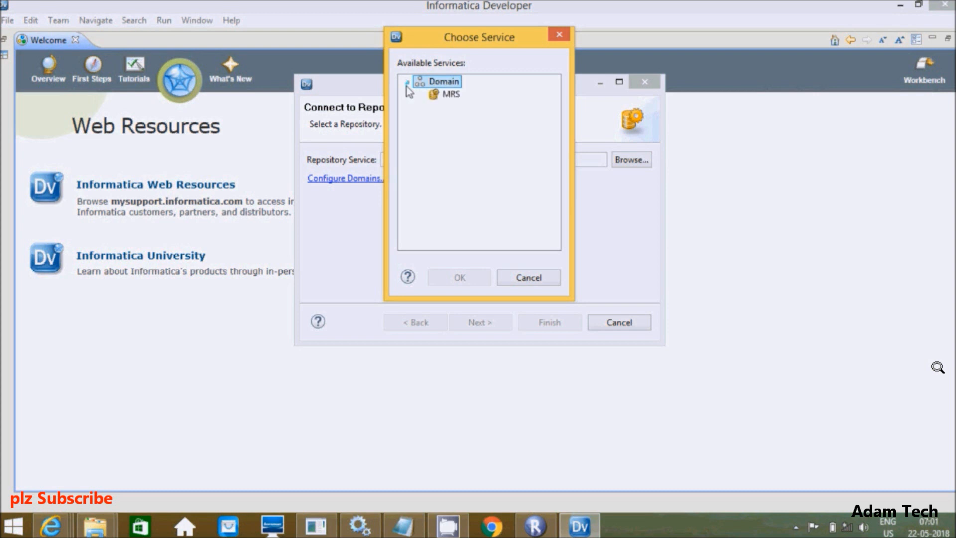
click(433, 97)
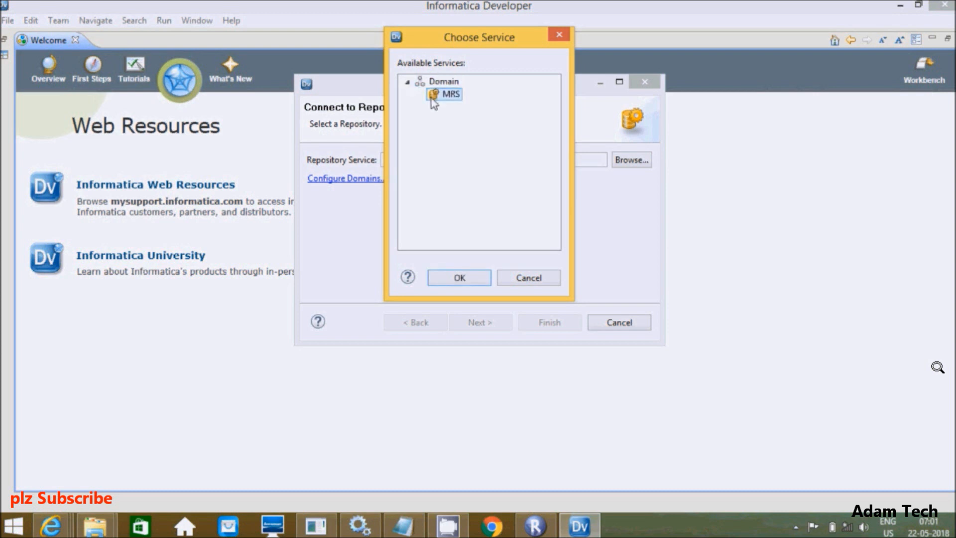
click(459, 279)
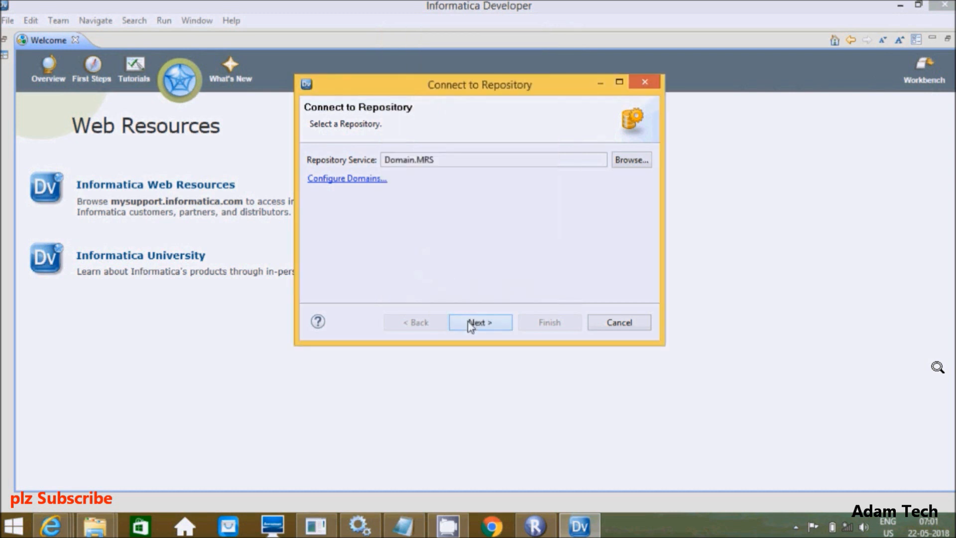
click(471, 323)
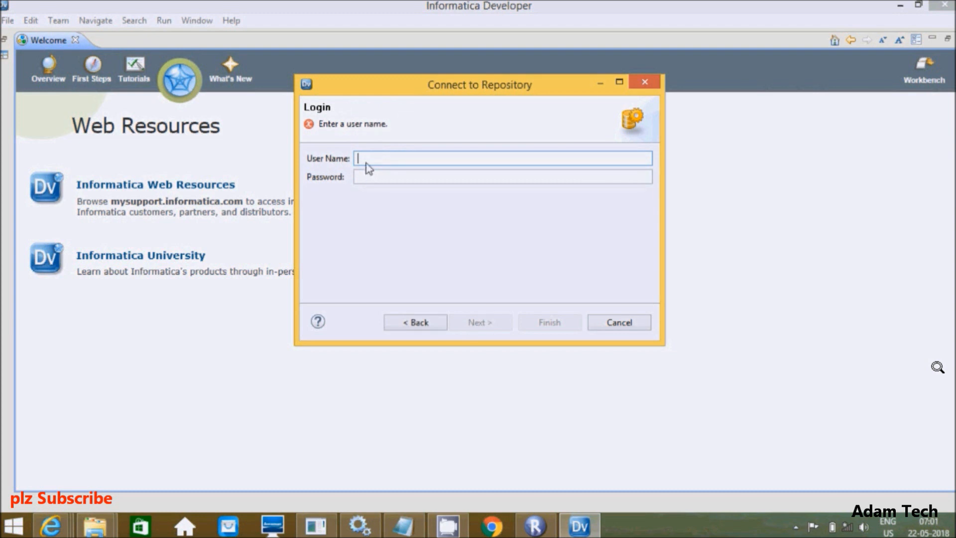
Step: Enter the Administrator user name and the account password for the login
text(Administrator)
key(Tab)
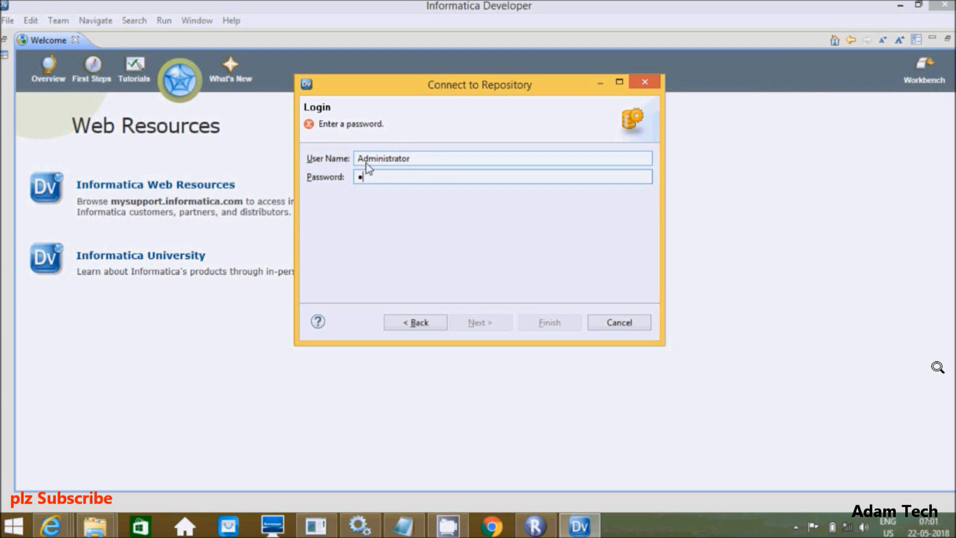
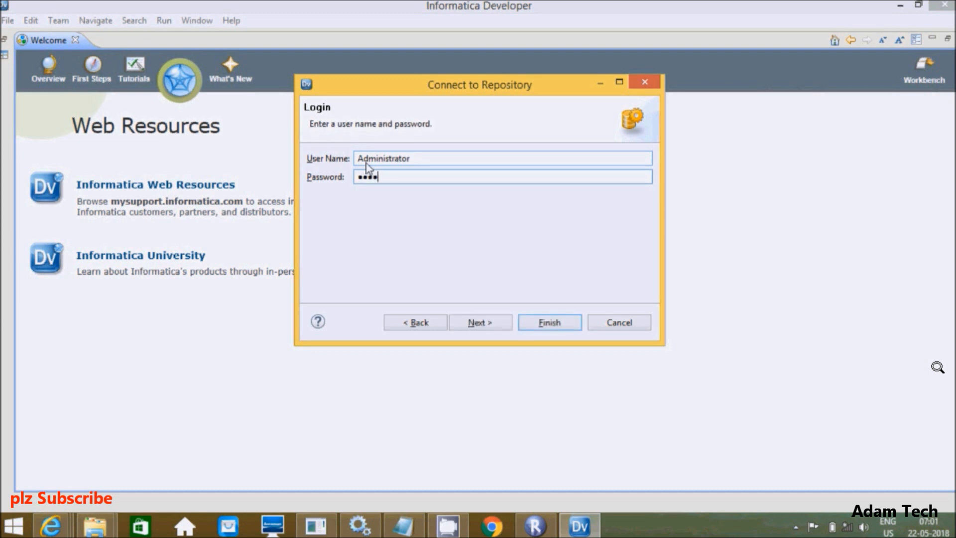
Step: Finish connecting to the MRS repository and select MRS in Object Explorer
click(468, 324)
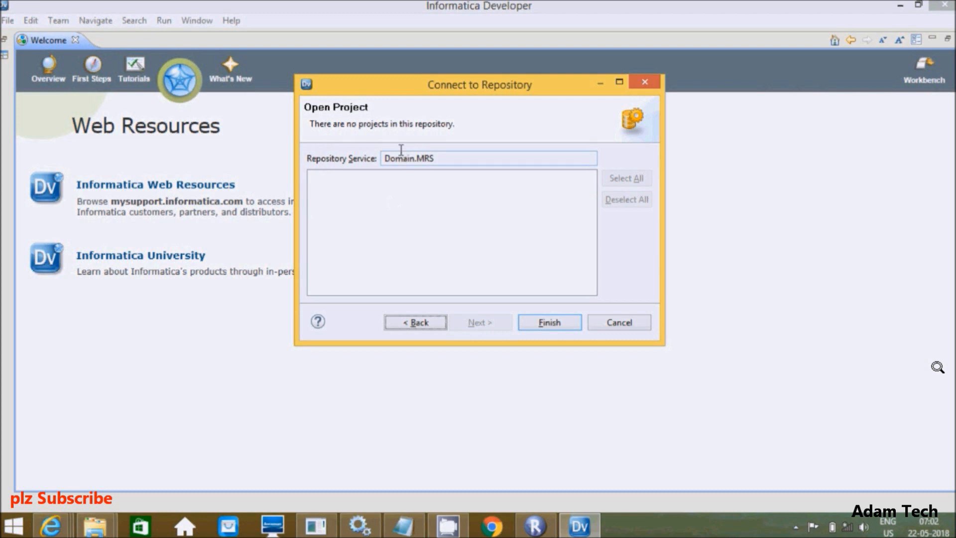
click(418, 163)
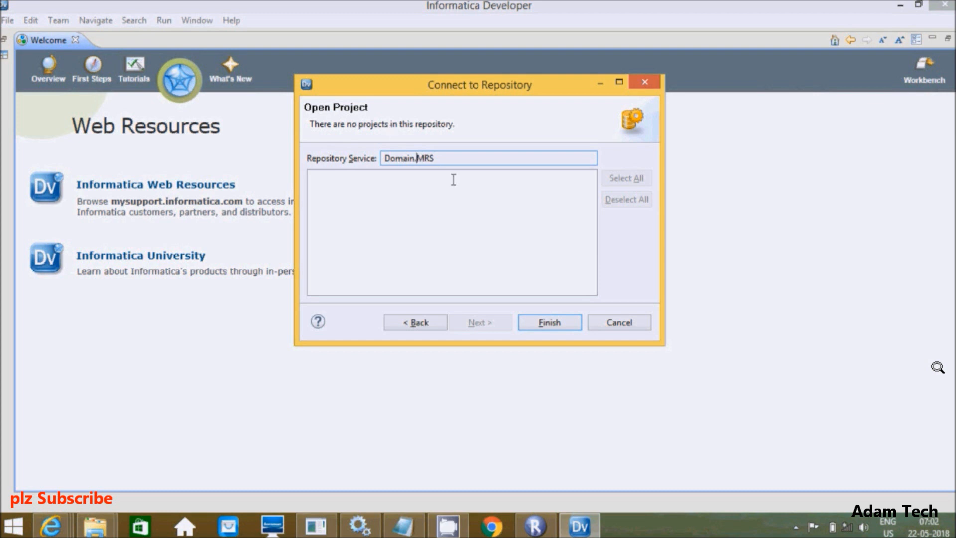
click(542, 333)
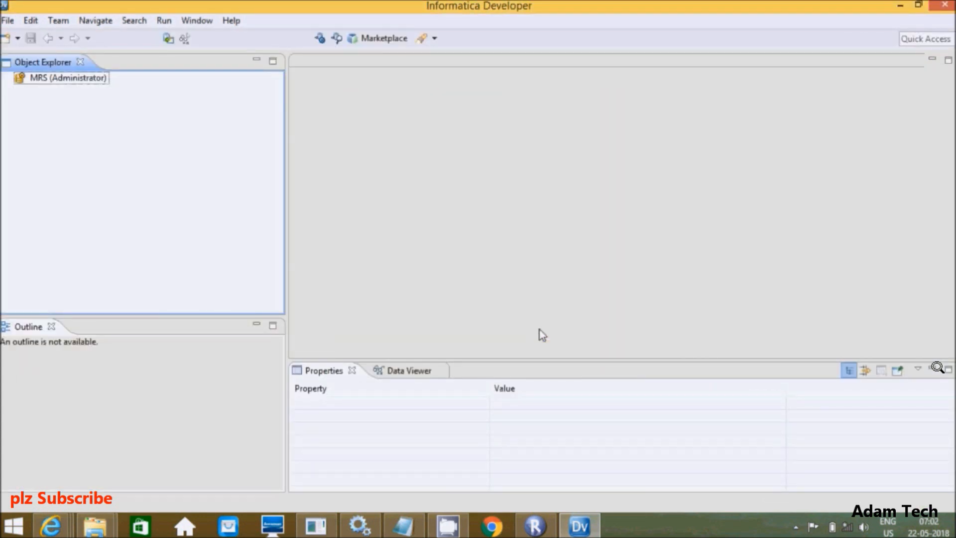
click(35, 78)
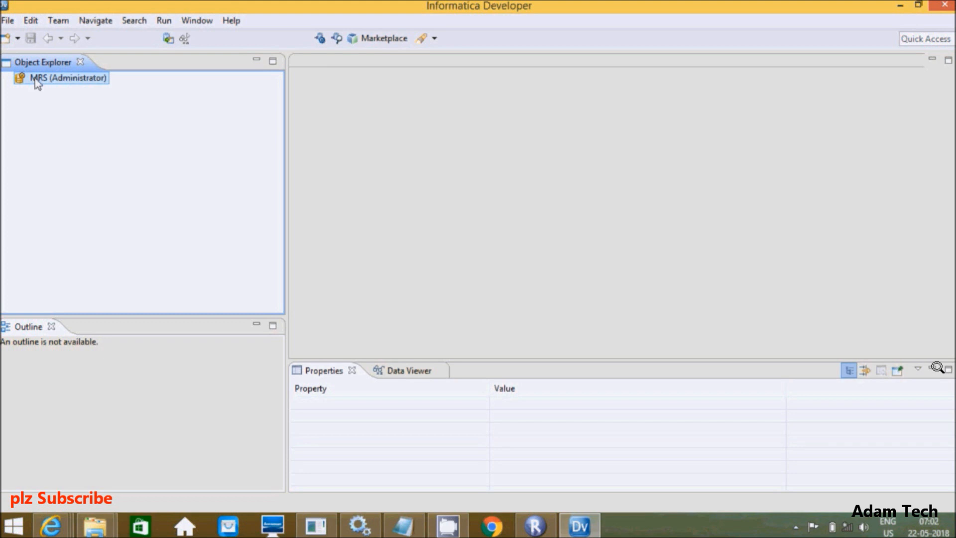
Step: Create a project named Test in MRS, keeping the default Read, Write and Grant permissions
click(17, 38)
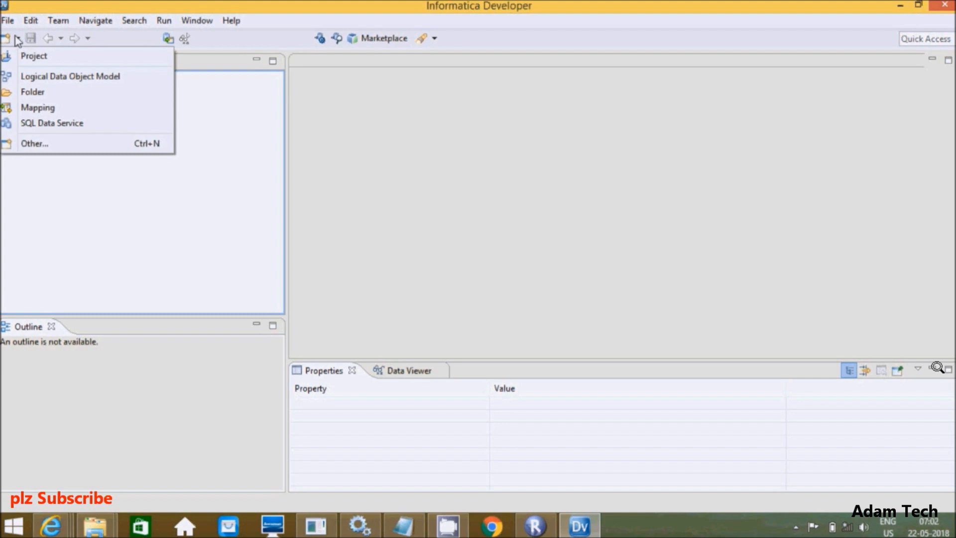
click(25, 56)
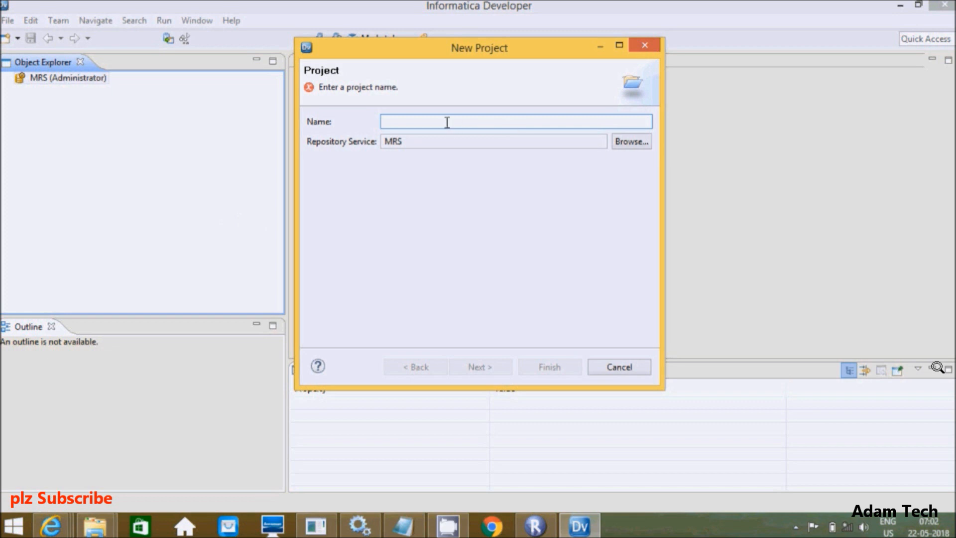
text(Test)
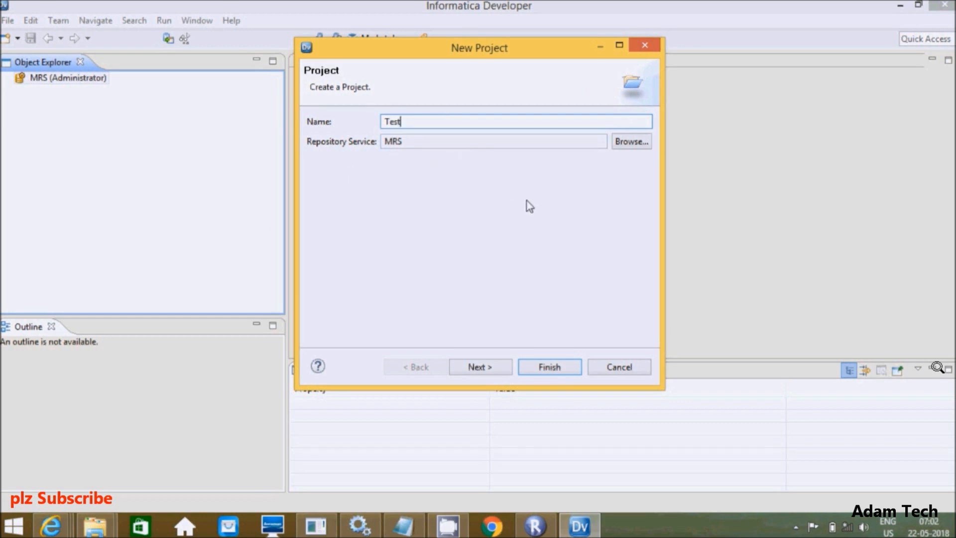
click(480, 368)
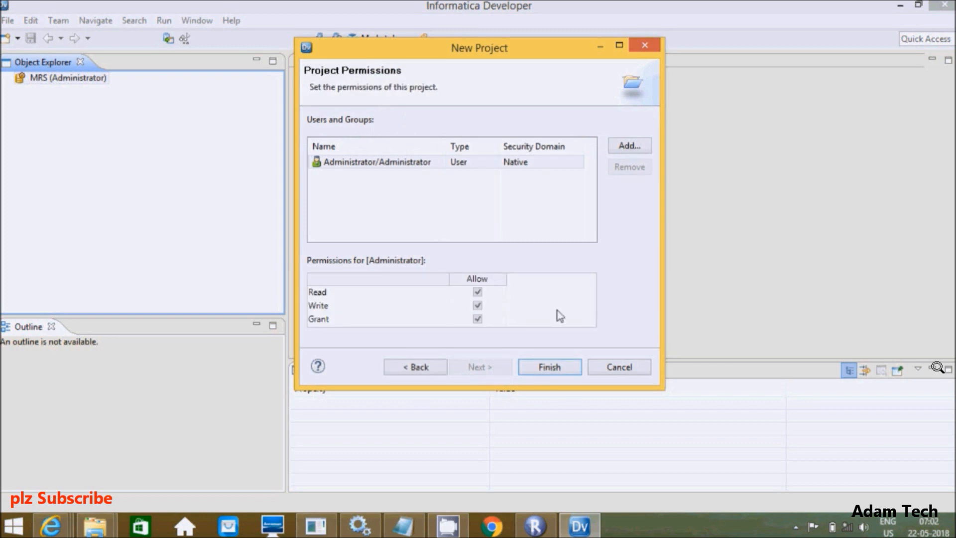
click(550, 367)
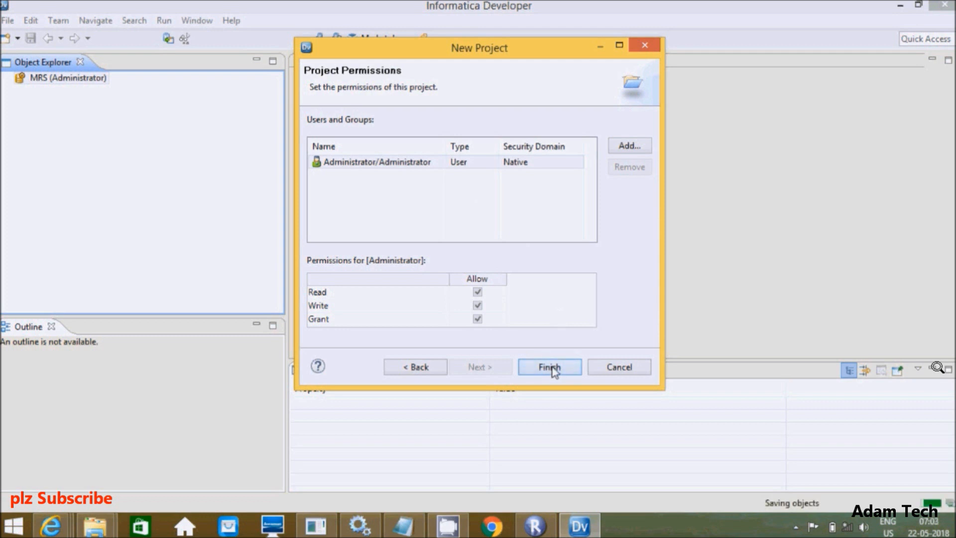